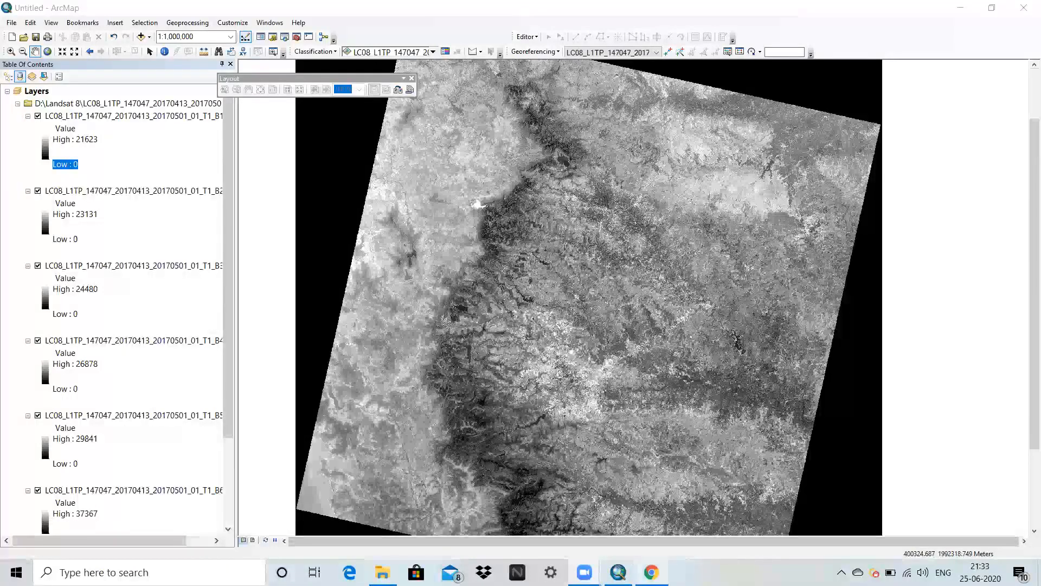
Open the USGS EarthExplorer site in Chrome and locate Aurangabad, Maharashtra, India, with the Address/Place geocoder.
{"action": "left_click", "coordinate": [651, 572]}
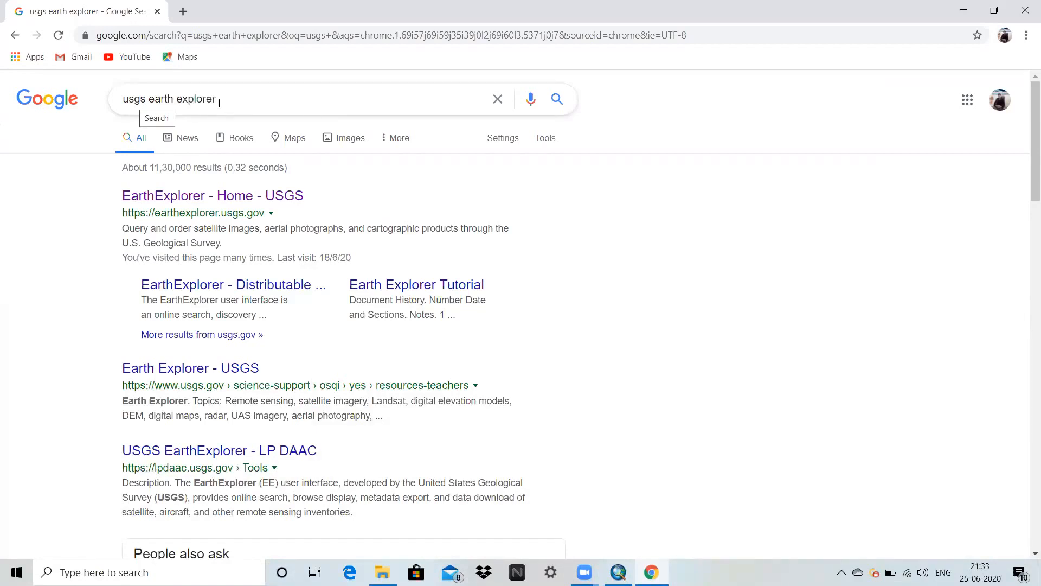
{"action": "left_click", "coordinate": [191, 209]}
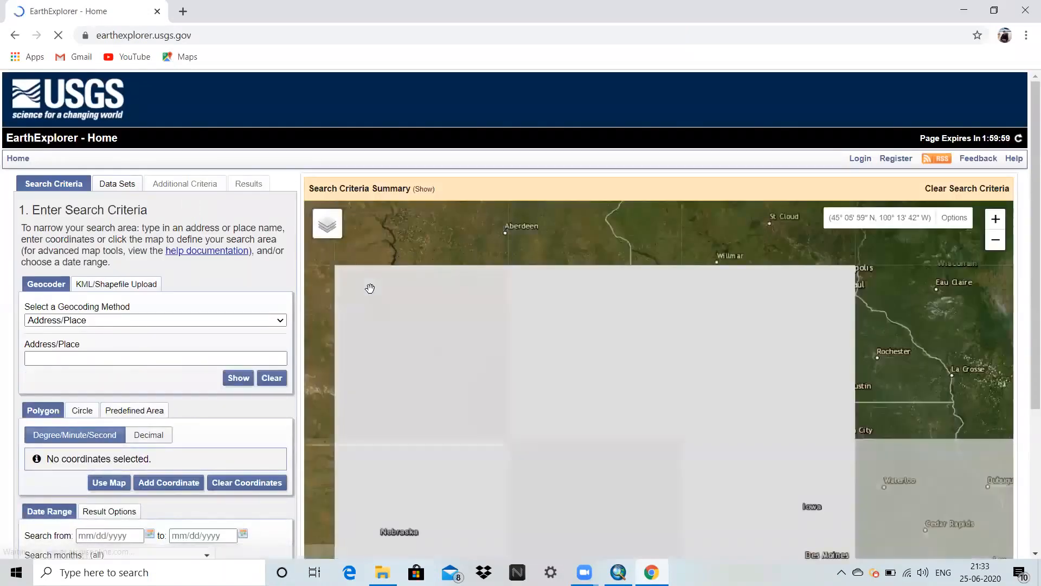
{"action": "left_click", "coordinate": [153, 324]}
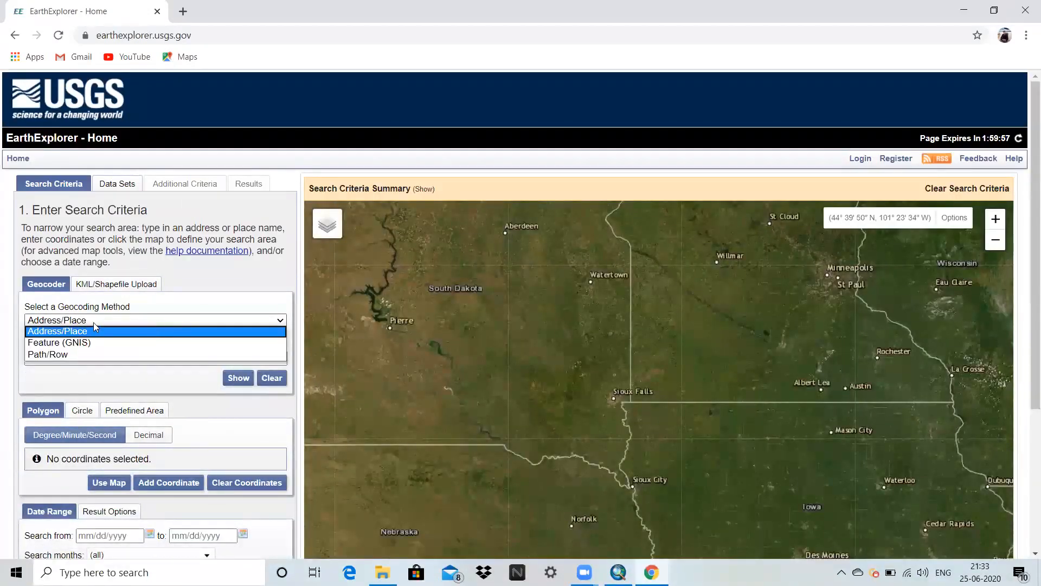
{"action": "left_click", "coordinate": [44, 308]}
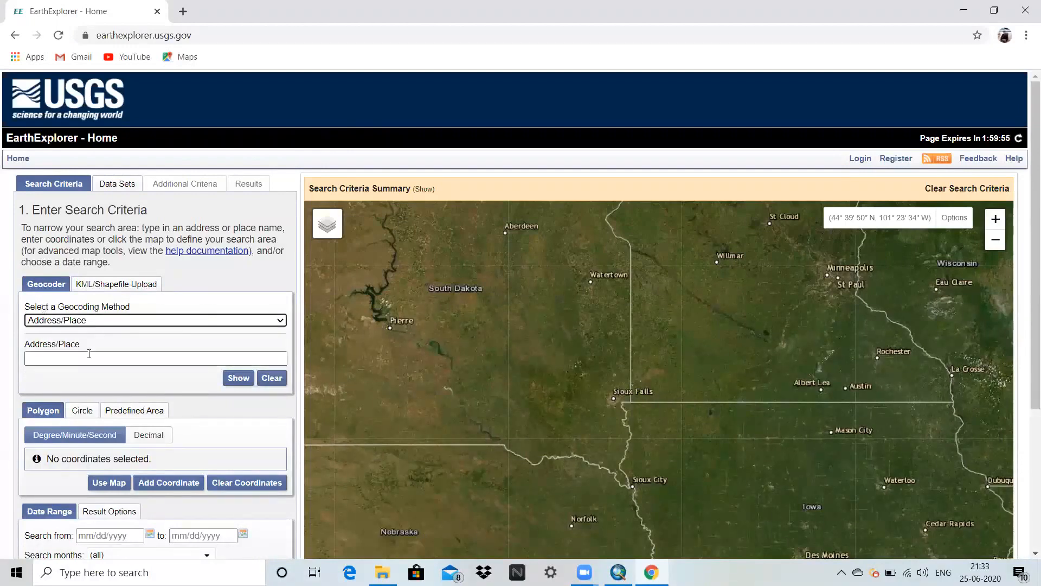
{"action": "left_click", "coordinate": [89, 356]}
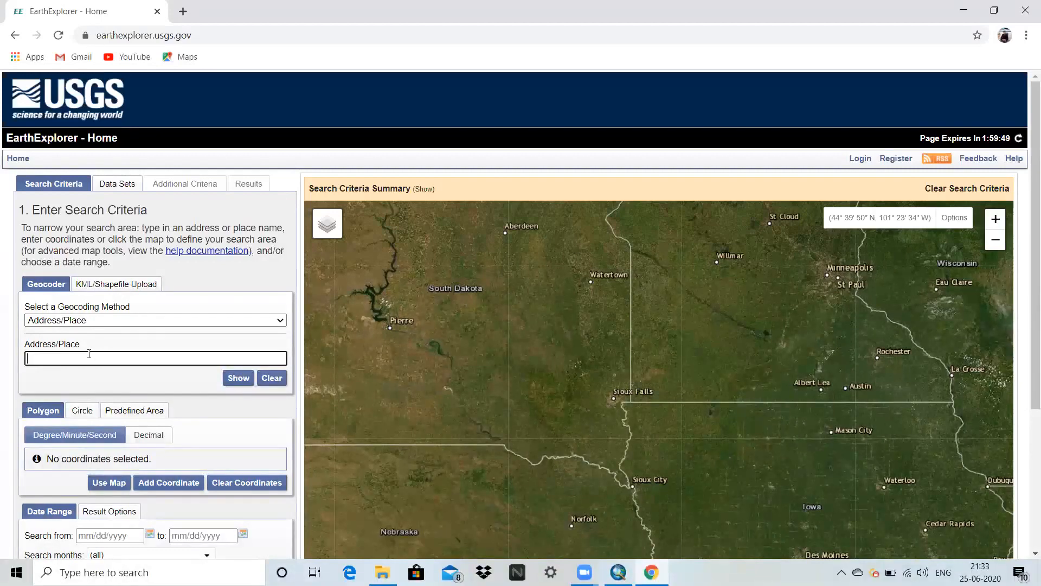
{"action": "type", "text": "aurangabad"}
{"action": "left_click", "coordinate": [234, 382]}
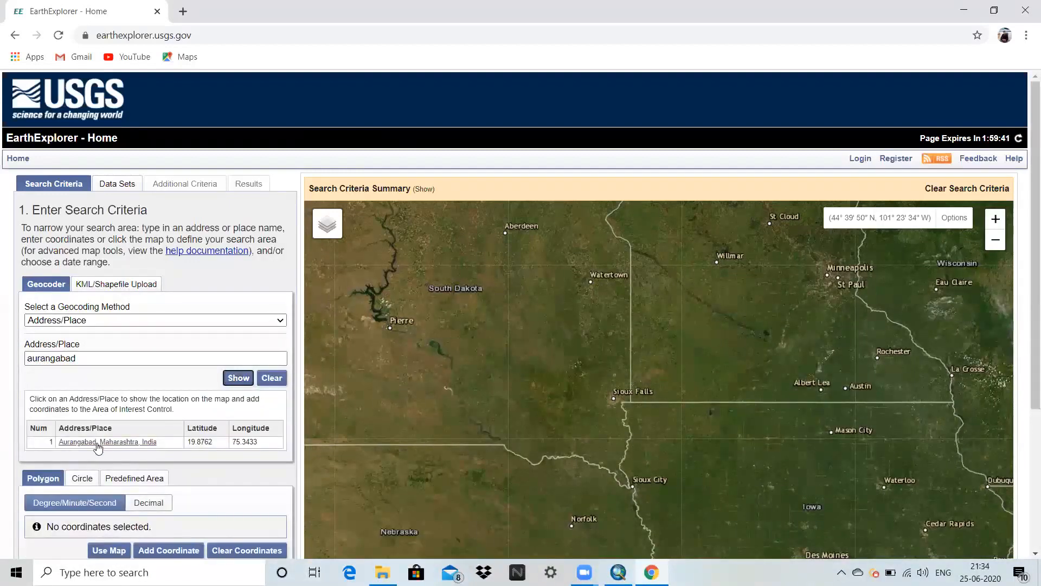
{"action": "left_click", "coordinate": [96, 444]}
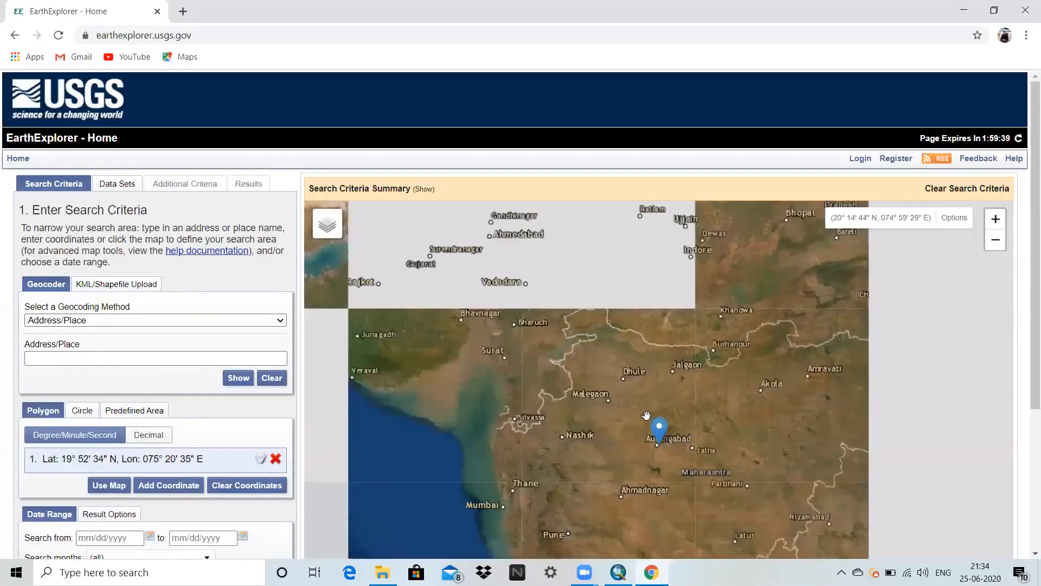
Outline a four-corner search polygon around Aurangabad, spanning about 19°27' to 20°23' N and 74°45' to 75°50' E.
{"action": "scroll", "coordinate": [657, 442], "scroll_direction": "up", "scroll_amount": 2}
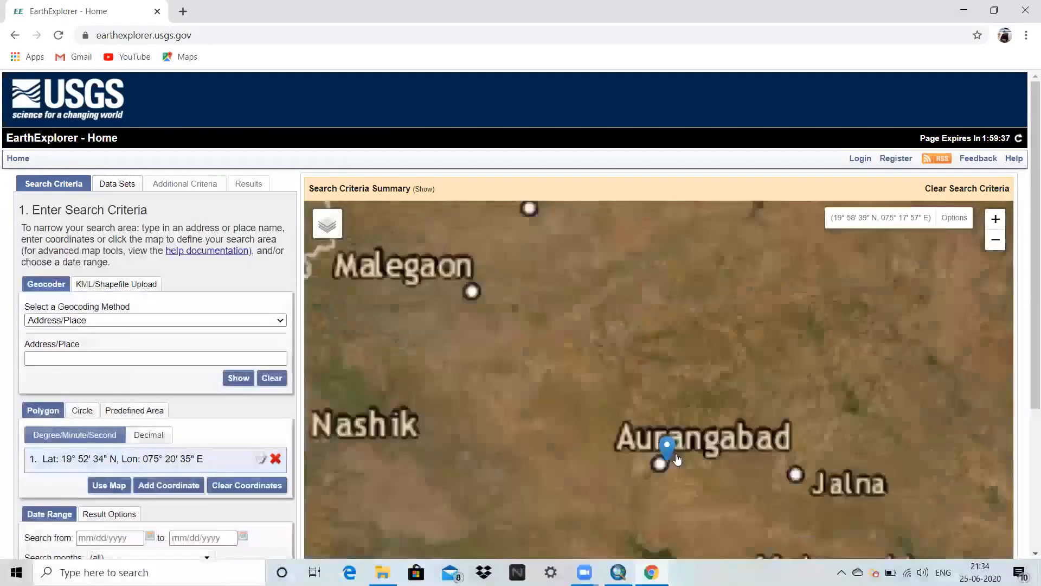
{"action": "mouse_move", "coordinate": [670, 453]}
{"action": "left_mouse_down"}
{"action": "mouse_move", "coordinate": [560, 378]}
{"action": "mouse_move", "coordinate": [522, 336]}
{"action": "left_mouse_up"}
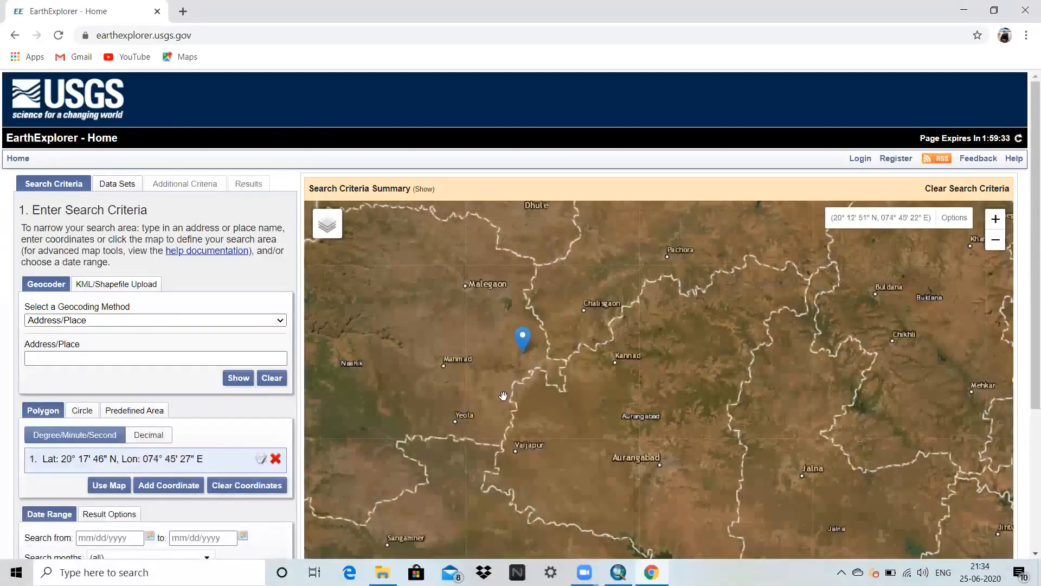
{"action": "left_click", "coordinate": [781, 335]}
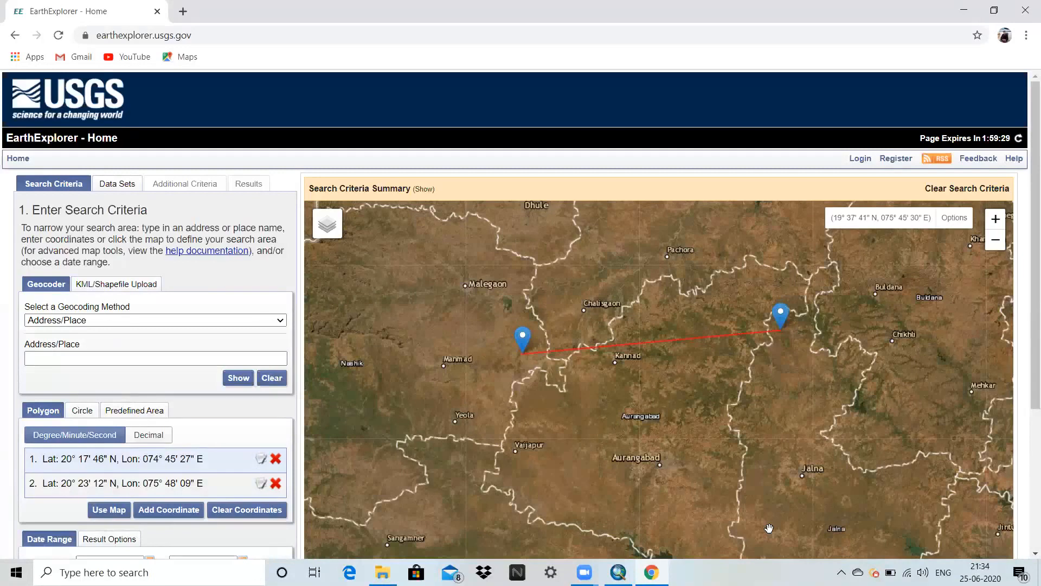
{"action": "left_click_drag", "start_coordinate": [769, 528], "coordinate": [739, 410]}
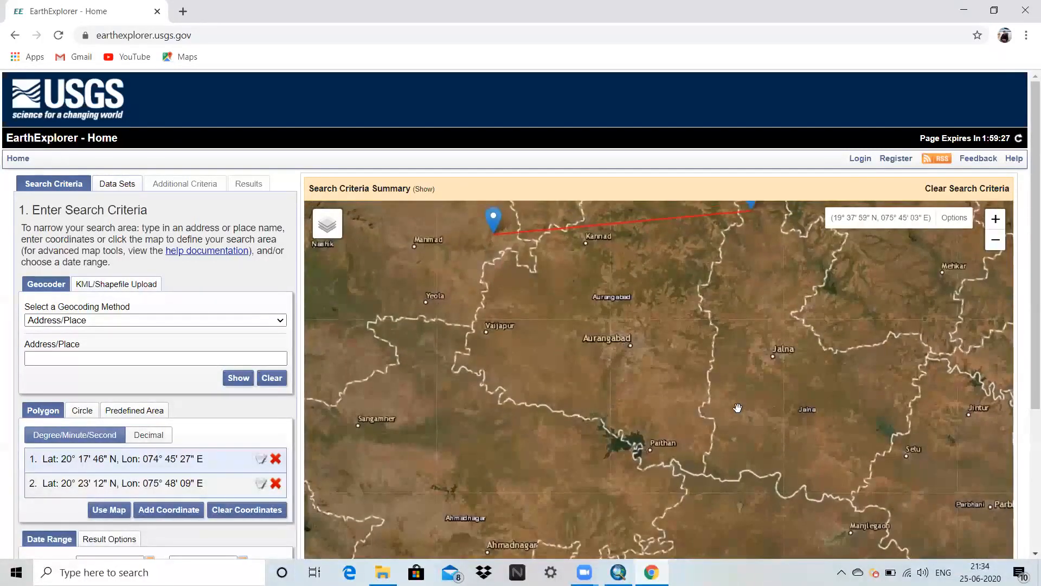
{"action": "left_click", "coordinate": [760, 453]}
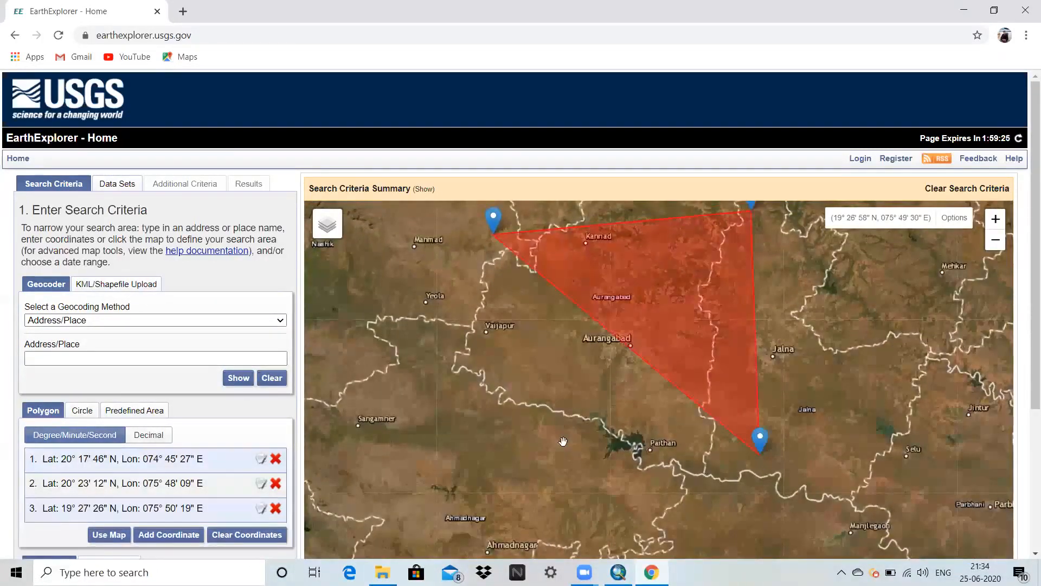
{"action": "left_click", "coordinate": [507, 453]}
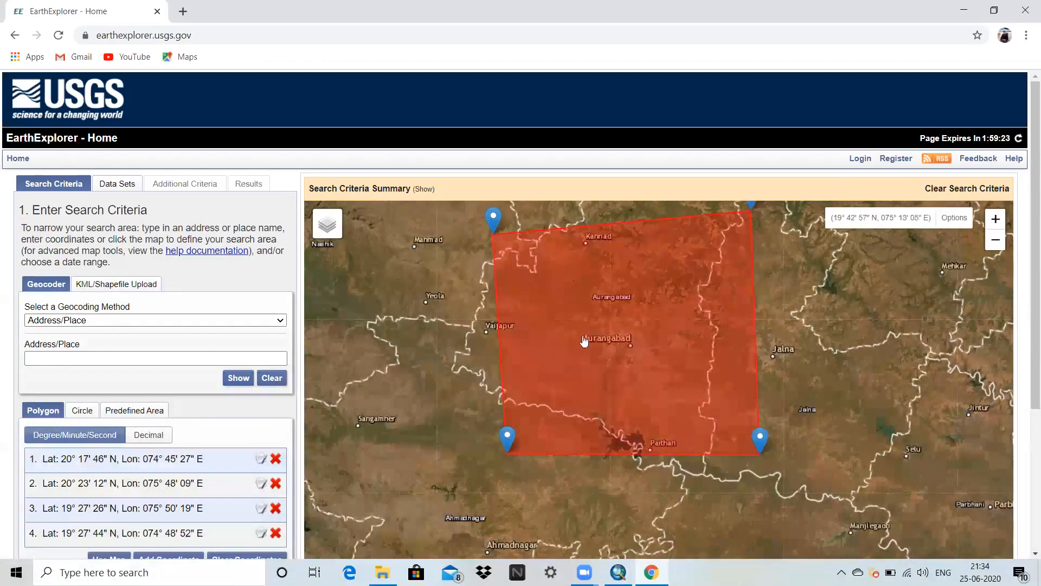
Select the Landsat 8 OLI/TIRS C1 Level-1 data set from Landsat Collection 1 Level-1 and list the matching scenes.
{"action": "scroll", "coordinate": [175, 398], "scroll_direction": "down", "scroll_amount": 4}
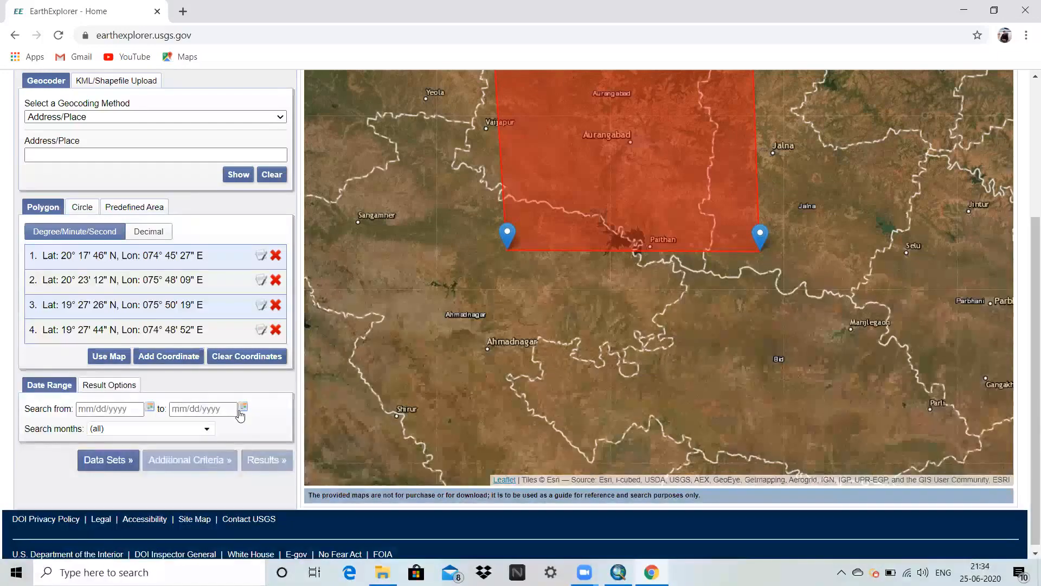
{"action": "left_click", "coordinate": [108, 460]}
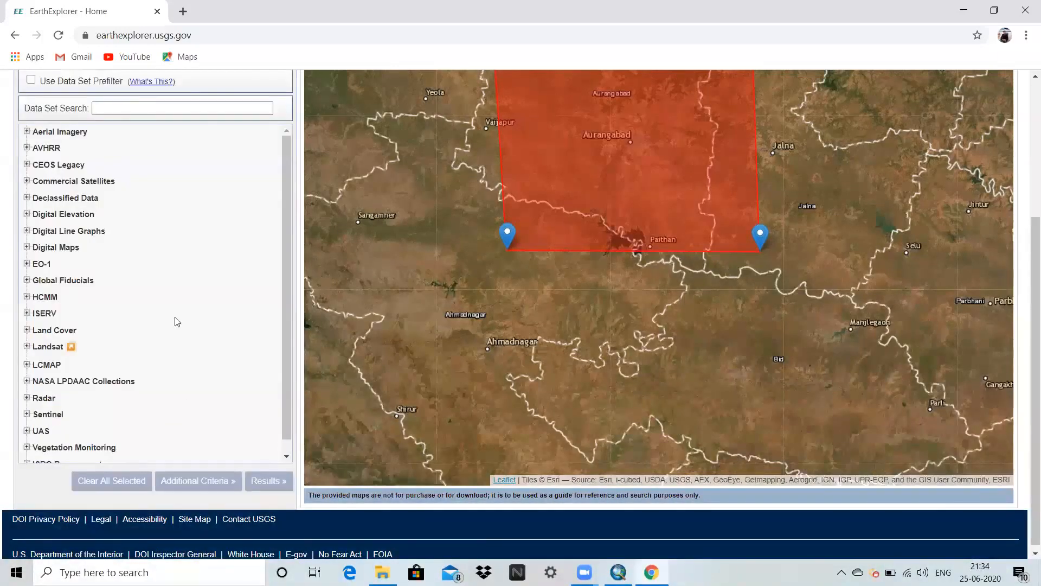
{"action": "scroll", "coordinate": [122, 365], "scroll_direction": "up", "scroll_amount": 3}
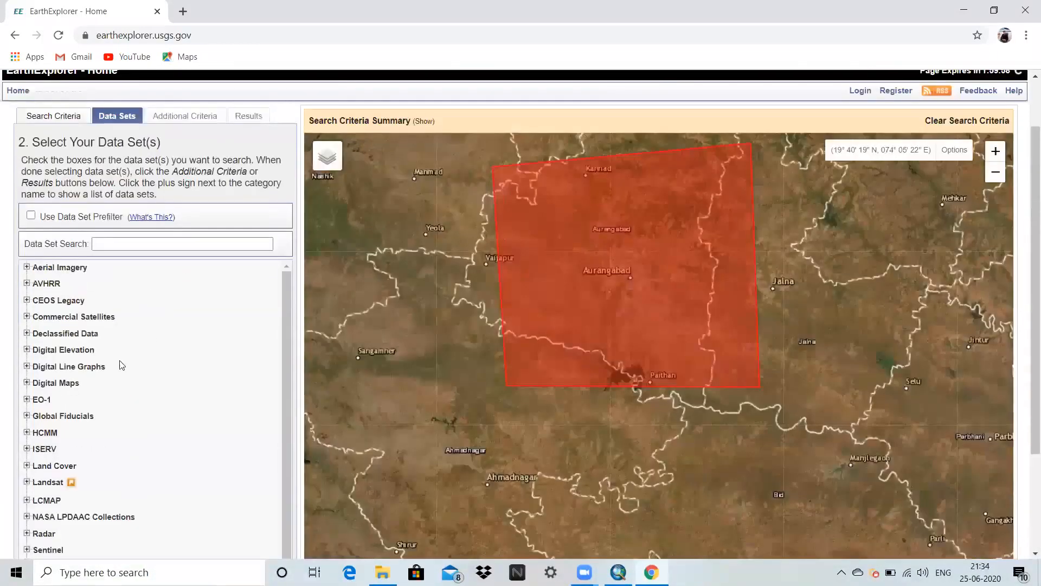
{"action": "scroll", "coordinate": [111, 380], "scroll_direction": "down", "scroll_amount": 1}
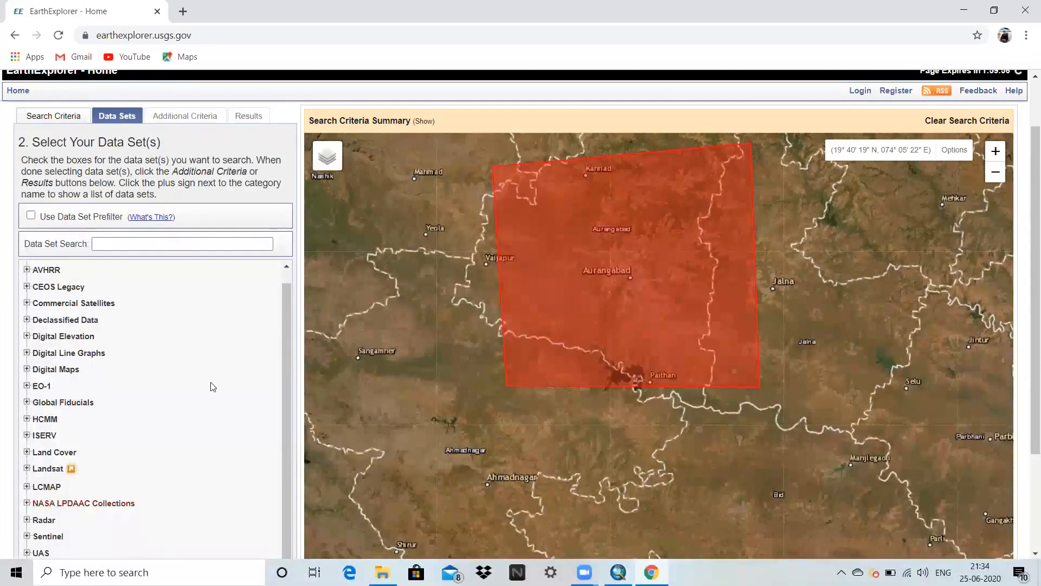
{"action": "scroll", "coordinate": [144, 427], "scroll_direction": "down", "scroll_amount": 3}
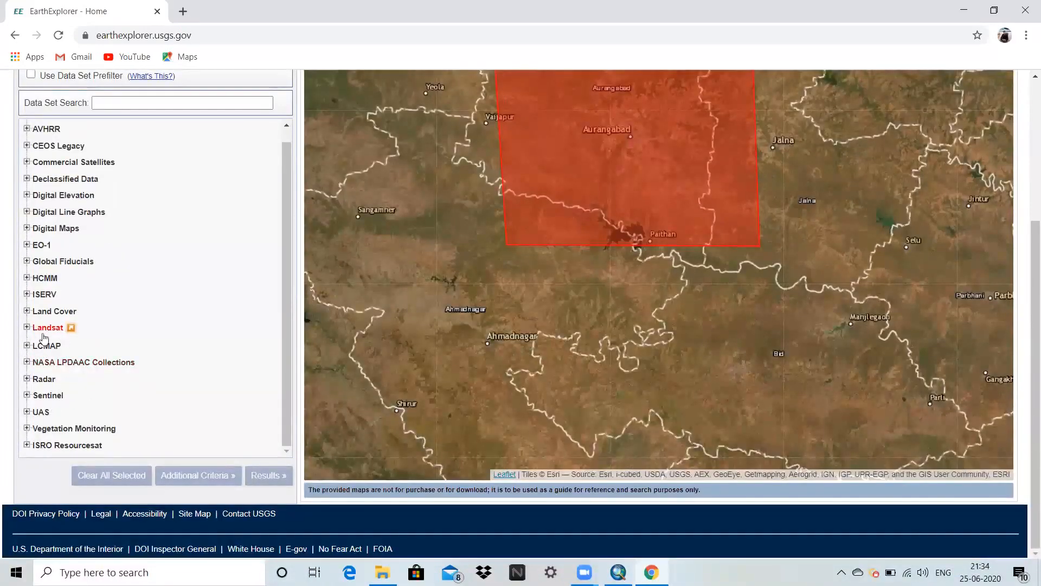
{"action": "left_click", "coordinate": [26, 328]}
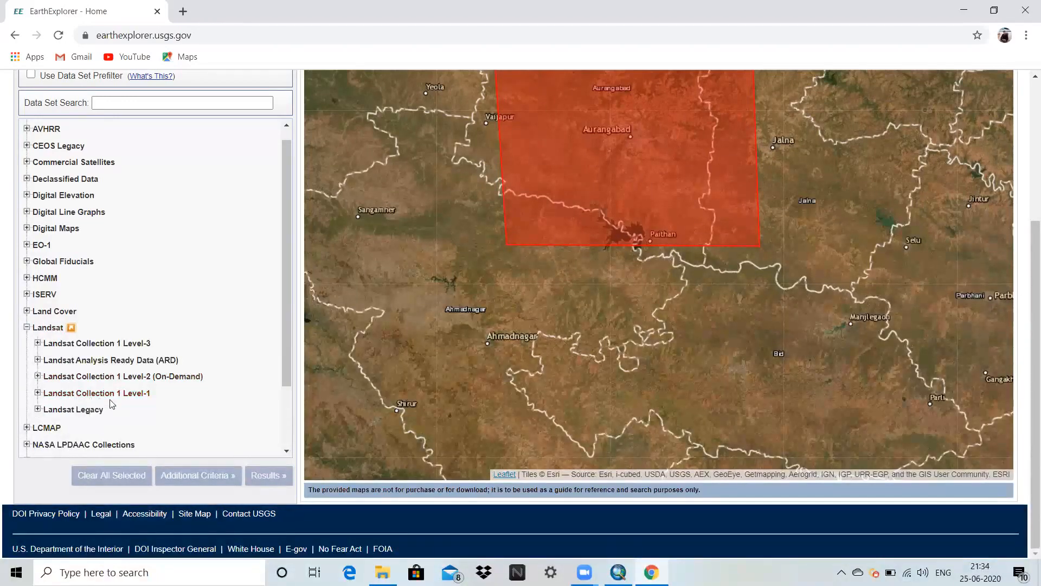
{"action": "left_click", "coordinate": [38, 394]}
{"action": "scroll", "coordinate": [65, 409], "scroll_direction": "down", "scroll_amount": 3}
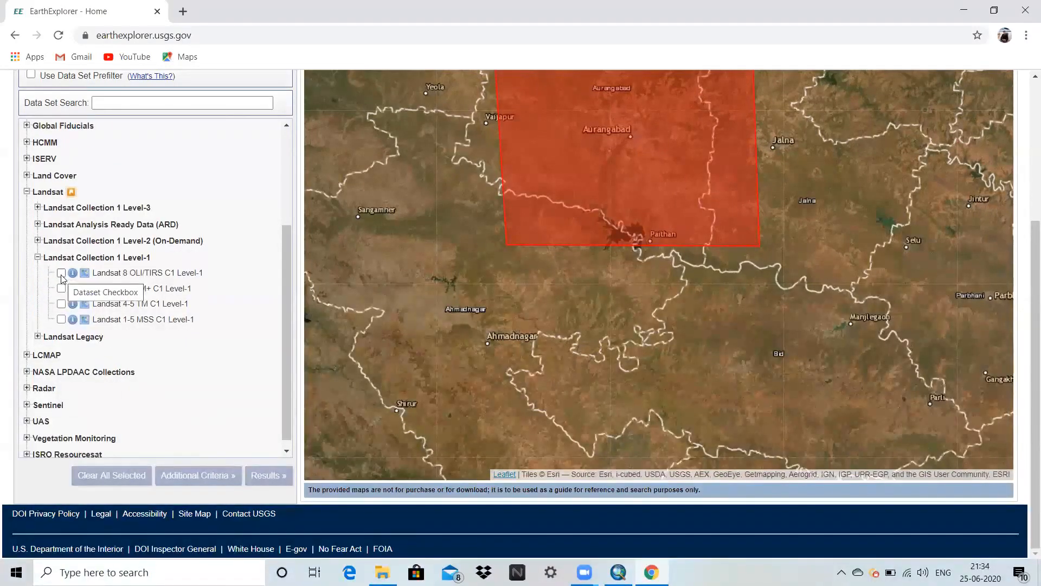
{"action": "left_click", "coordinate": [61, 275]}
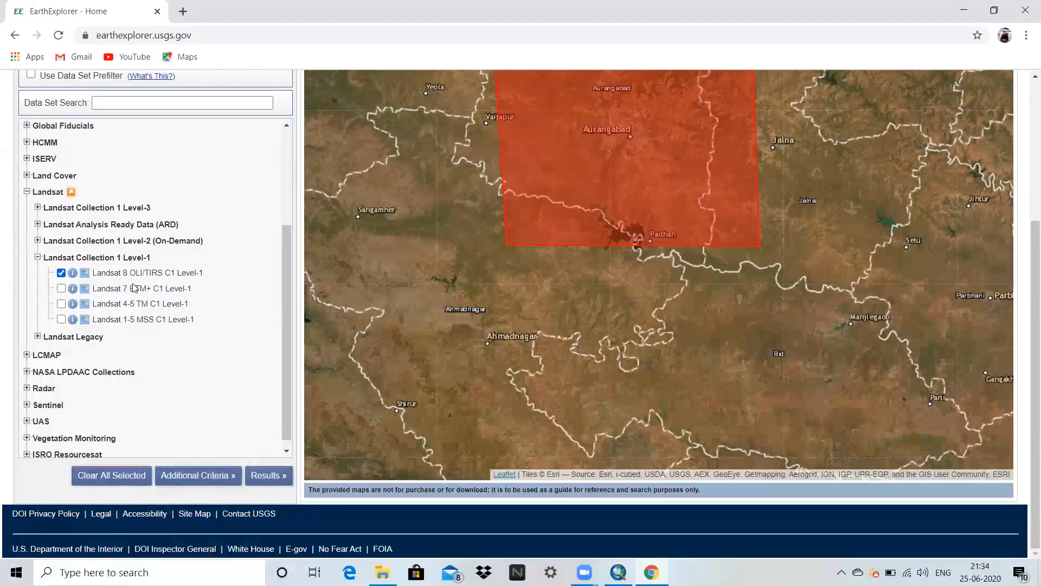
{"action": "left_click", "coordinate": [269, 475]}
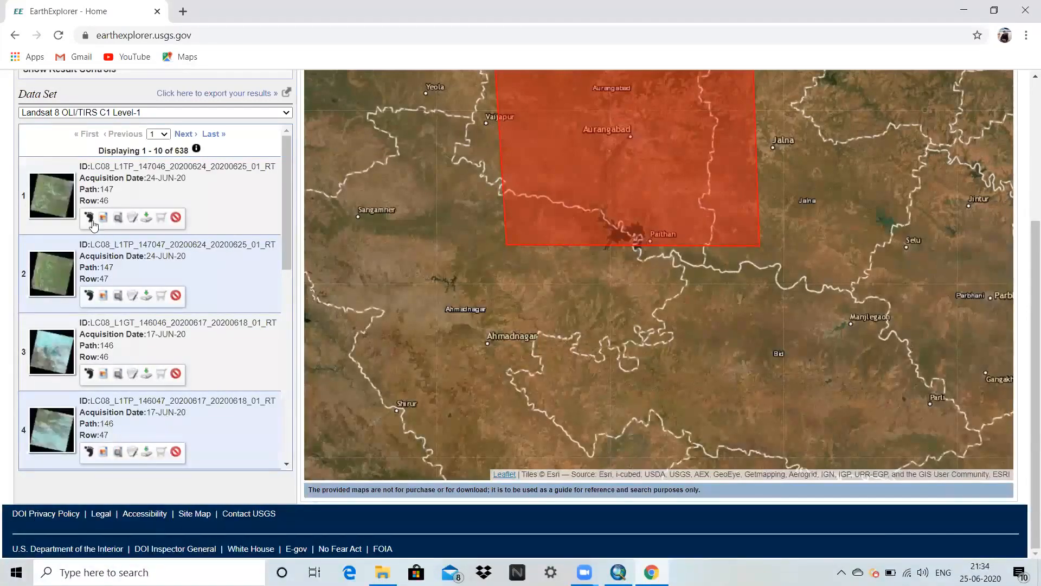
Check the map footprints of both 24-JUN-20 scenes and the 08-JUN-20 path 147, row 47 scene, hiding them again.
{"action": "left_click", "coordinate": [89, 218]}
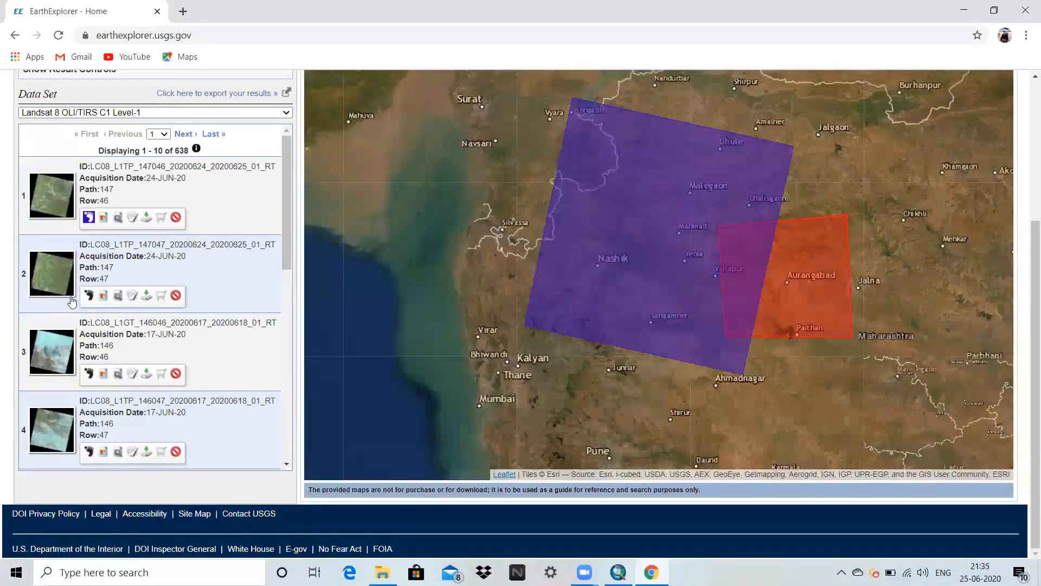
{"action": "left_click", "coordinate": [88, 296]}
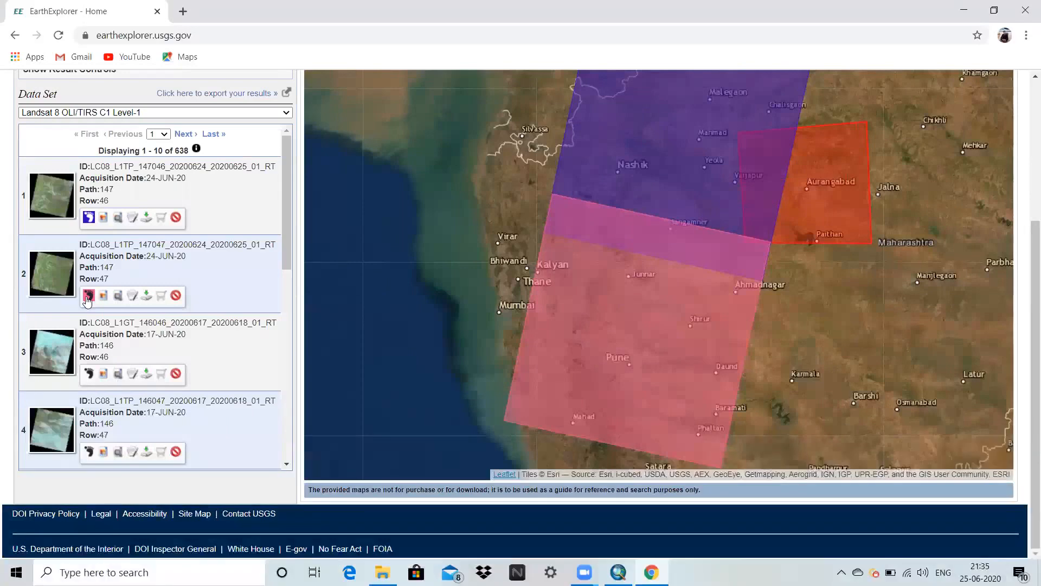
{"action": "left_click", "coordinate": [87, 299]}
{"action": "left_click", "coordinate": [89, 219]}
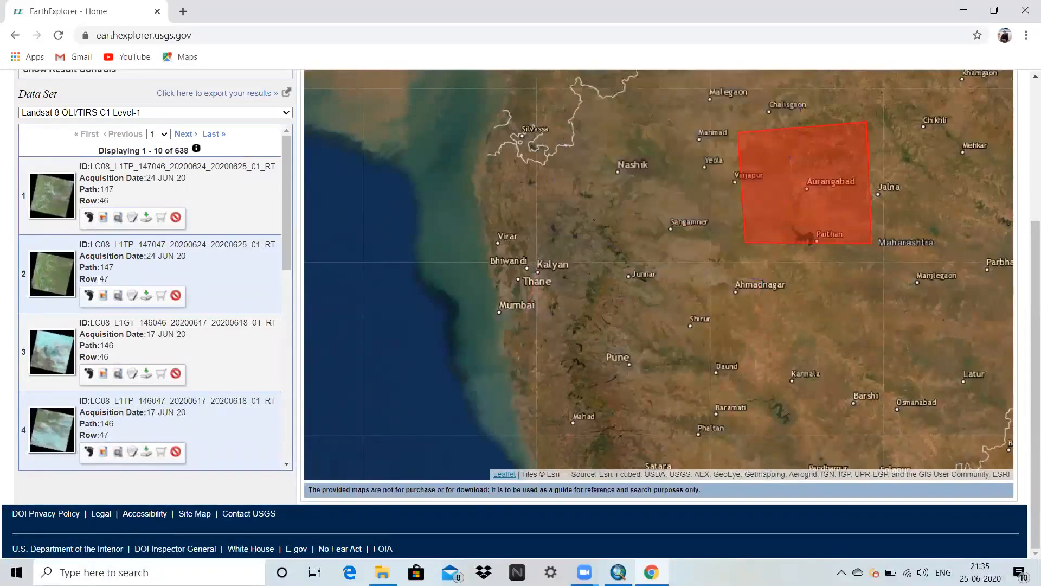
{"action": "scroll", "coordinate": [80, 297], "scroll_direction": "down", "scroll_amount": 3}
{"action": "left_click", "coordinate": [89, 405]}
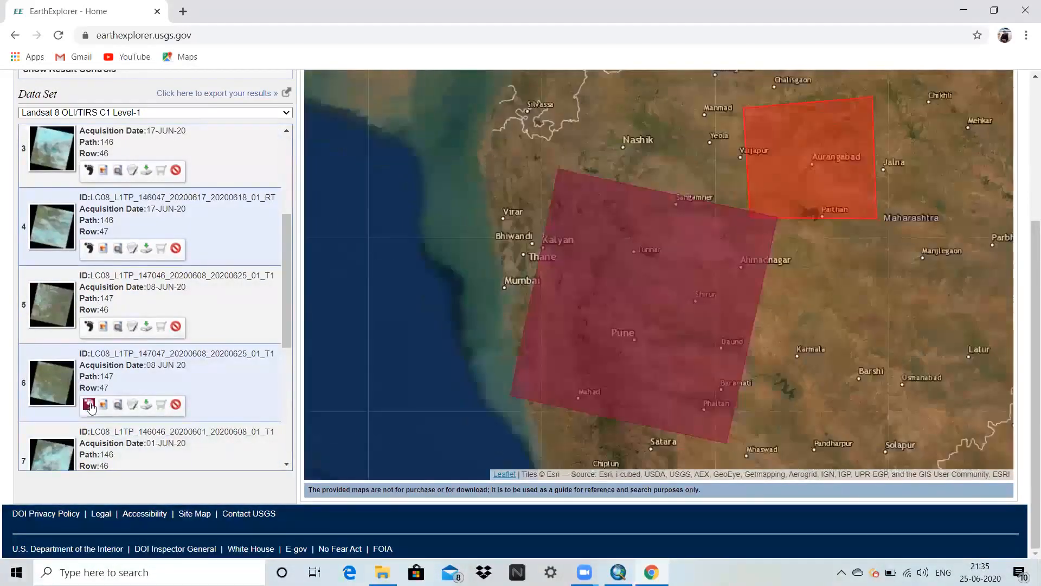
{"action": "left_click", "coordinate": [88, 404]}
Show the footprint of the 23-MAY-20 path 147, row 46 scene and examine its metadata attributes, including cloud cover.
{"action": "scroll", "coordinate": [89, 410], "scroll_direction": "down", "scroll_amount": 3}
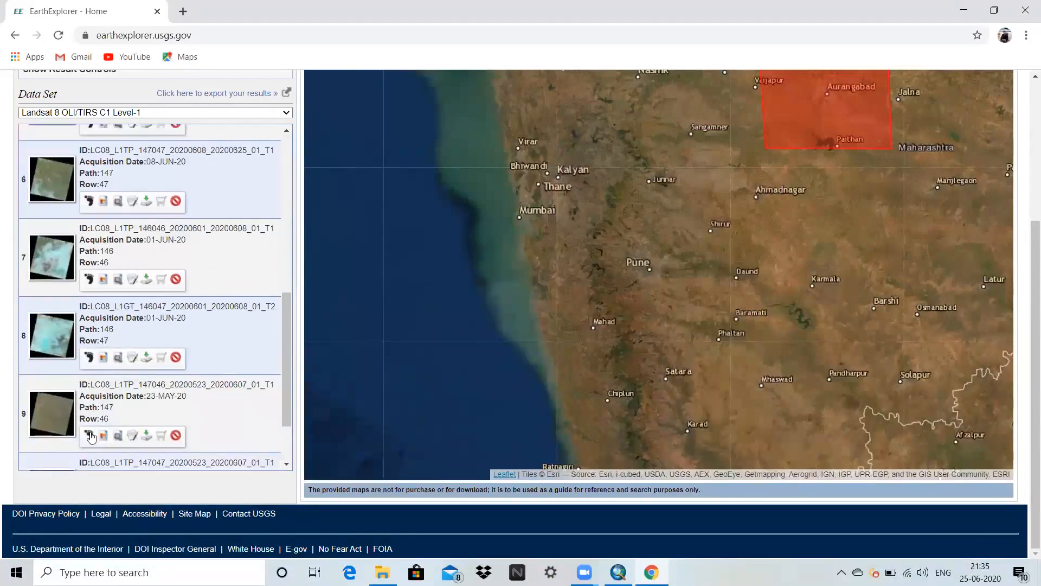
{"action": "left_click", "coordinate": [89, 435]}
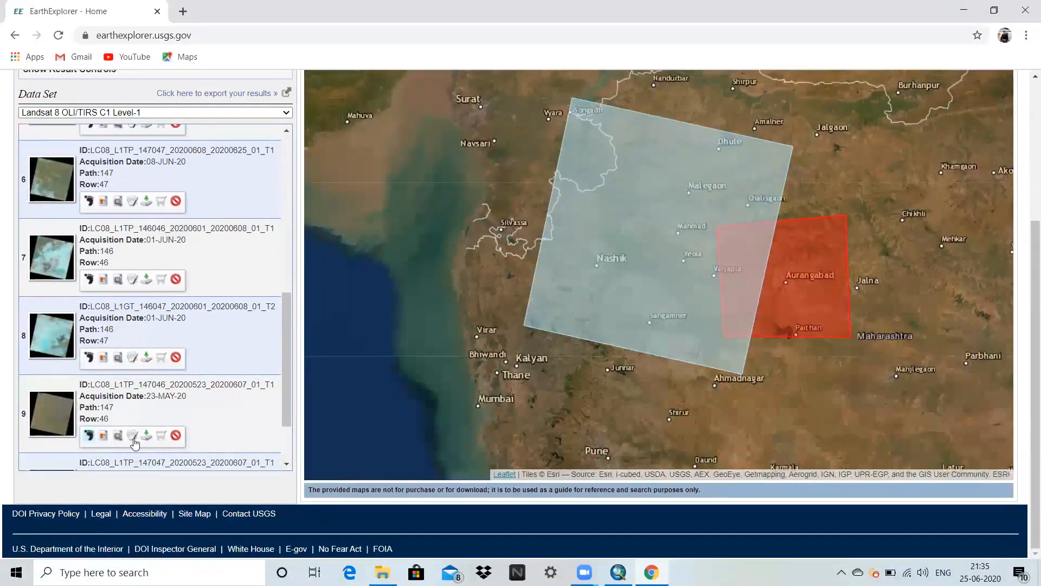
{"action": "left_click", "coordinate": [139, 431]}
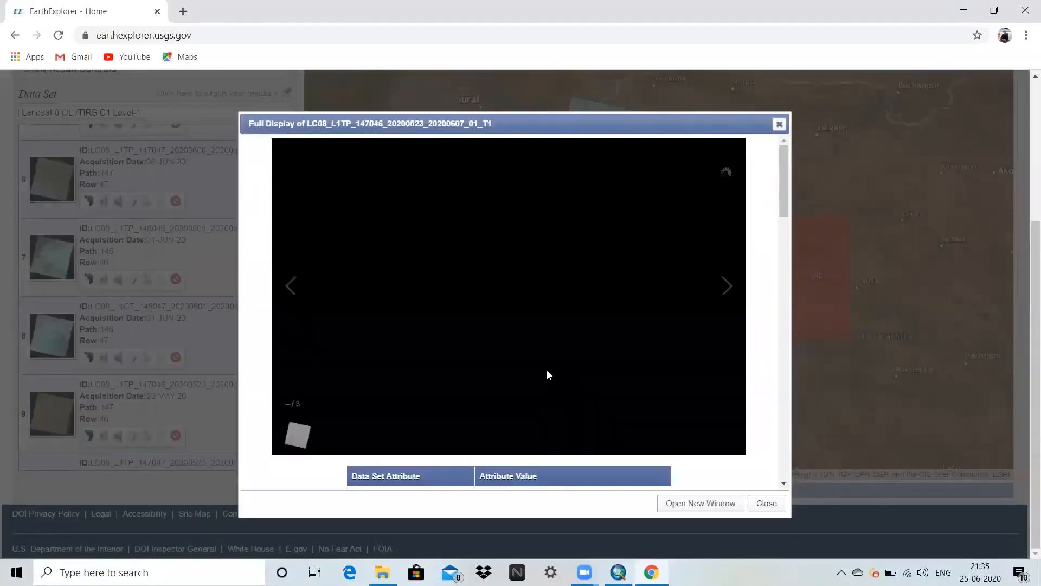
{"action": "scroll", "coordinate": [546, 368], "scroll_direction": "down", "scroll_amount": 5}
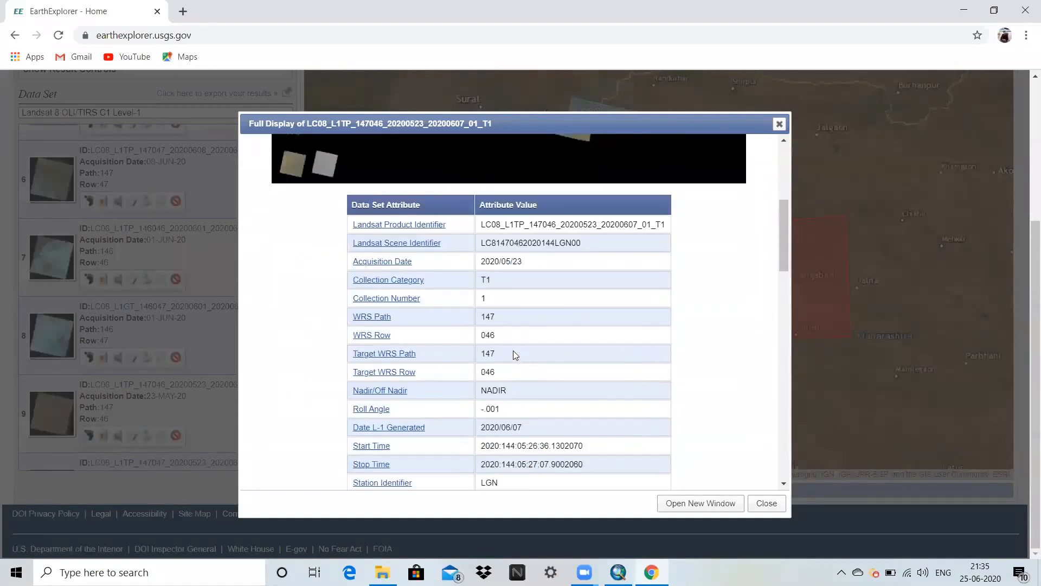
{"action": "scroll", "coordinate": [482, 408], "scroll_direction": "down", "scroll_amount": 1}
{"action": "scroll", "coordinate": [457, 427], "scroll_direction": "down", "scroll_amount": 2}
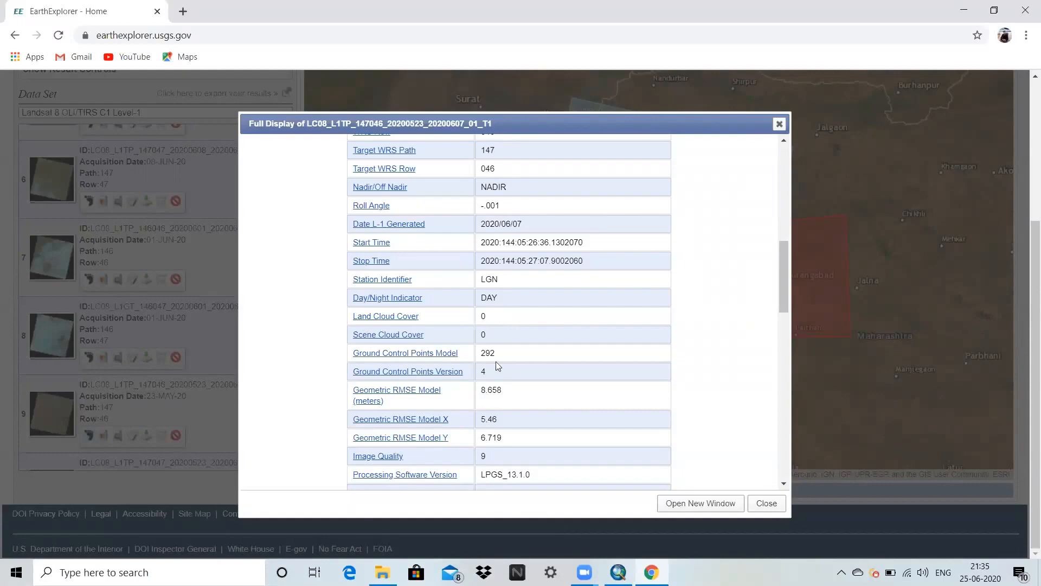
{"action": "scroll", "coordinate": [496, 364], "scroll_direction": "down", "scroll_amount": 2}
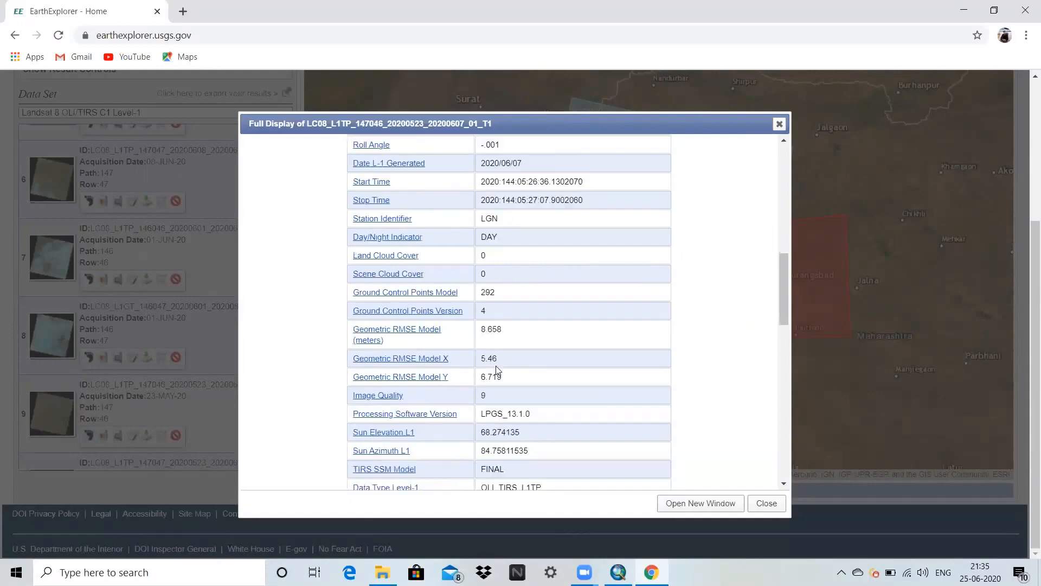
{"action": "left_click", "coordinate": [780, 123]}
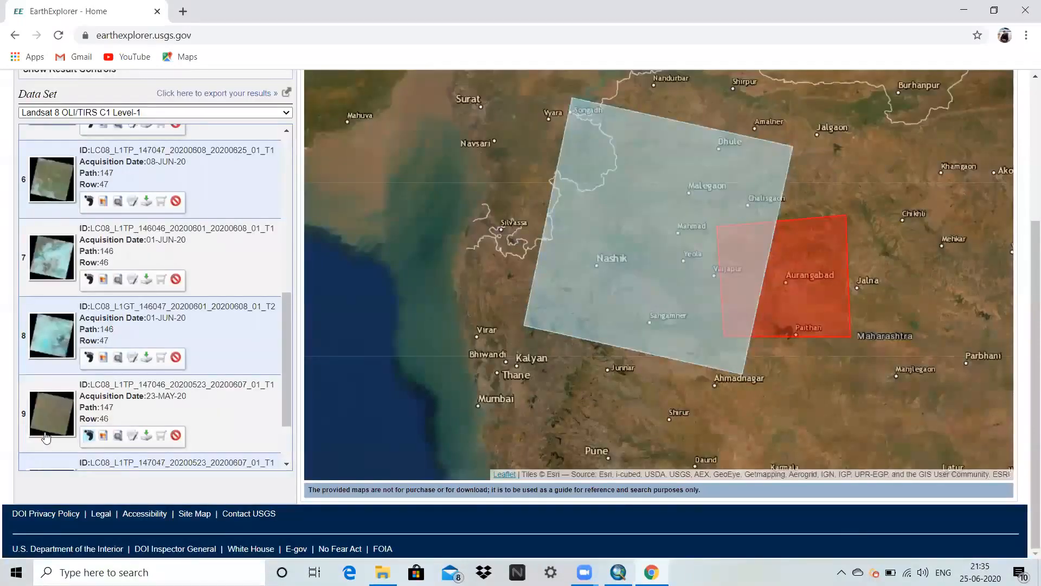
Check the map footprint of the 23-MAY-20 path 147, row 47 scene.
{"action": "scroll", "coordinate": [100, 379], "scroll_direction": "down", "scroll_amount": 2}
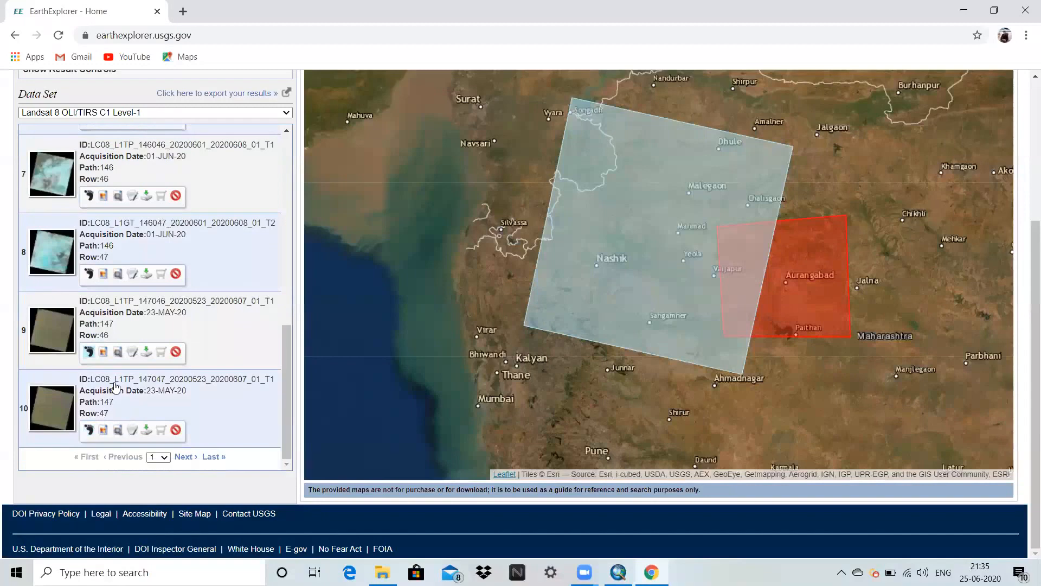
{"action": "left_click", "coordinate": [89, 430]}
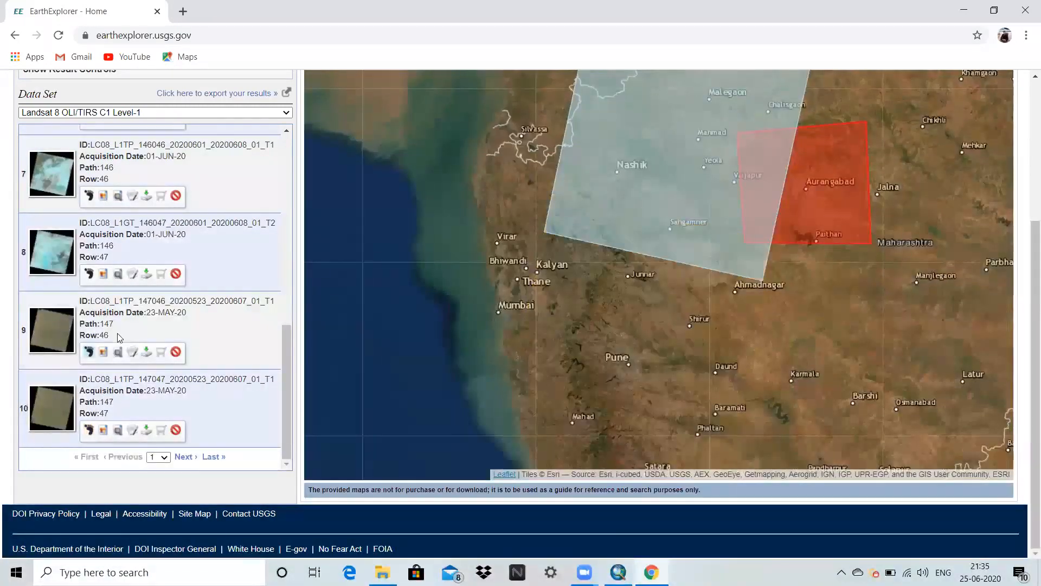
Request the download options of the 23-MAY-20 path 147, row 46 scene and sign in with the saved USGS account credentials.
{"action": "left_click", "coordinate": [147, 352]}
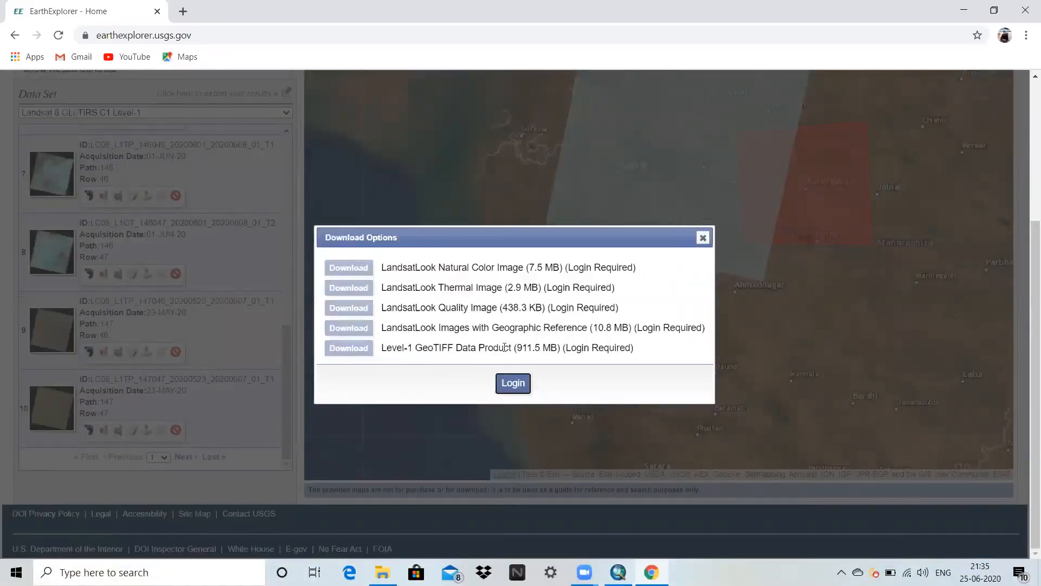
{"action": "left_click", "coordinate": [510, 386]}
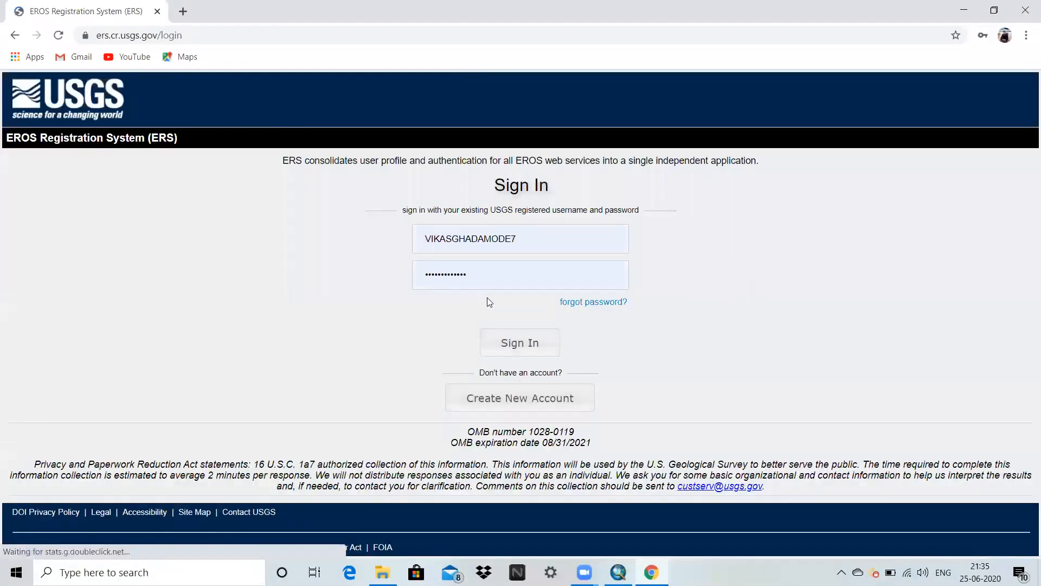
{"action": "left_click", "coordinate": [511, 345]}
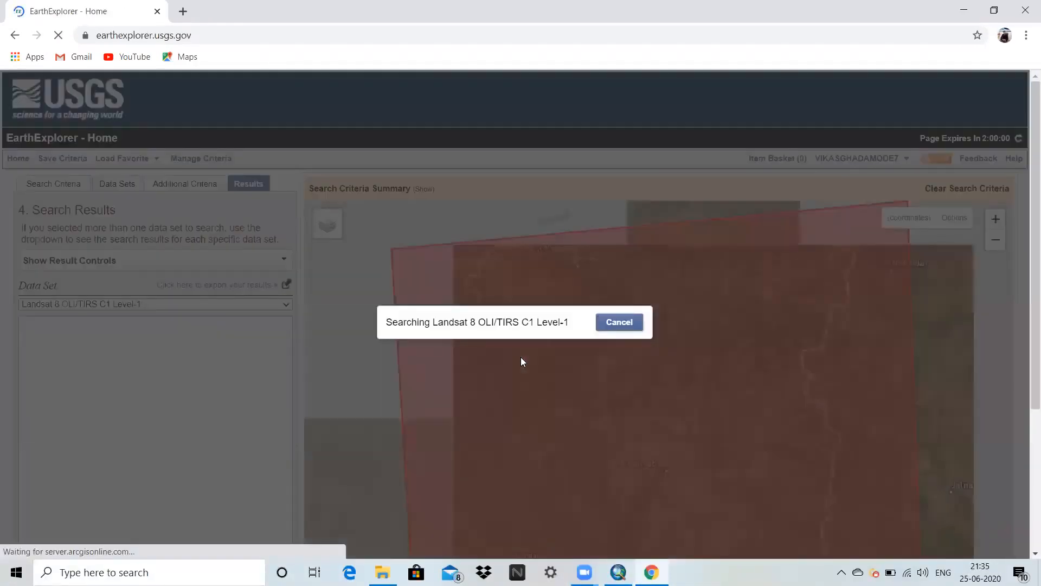
Show the footprint of the 23-MAY-20 path 147, row 46 scene and download its Level-1 GeoTIFF Data Product.
{"action": "scroll", "coordinate": [146, 432], "scroll_direction": "down", "scroll_amount": 6}
{"action": "scroll", "coordinate": [147, 431], "scroll_direction": "down", "scroll_amount": 3}
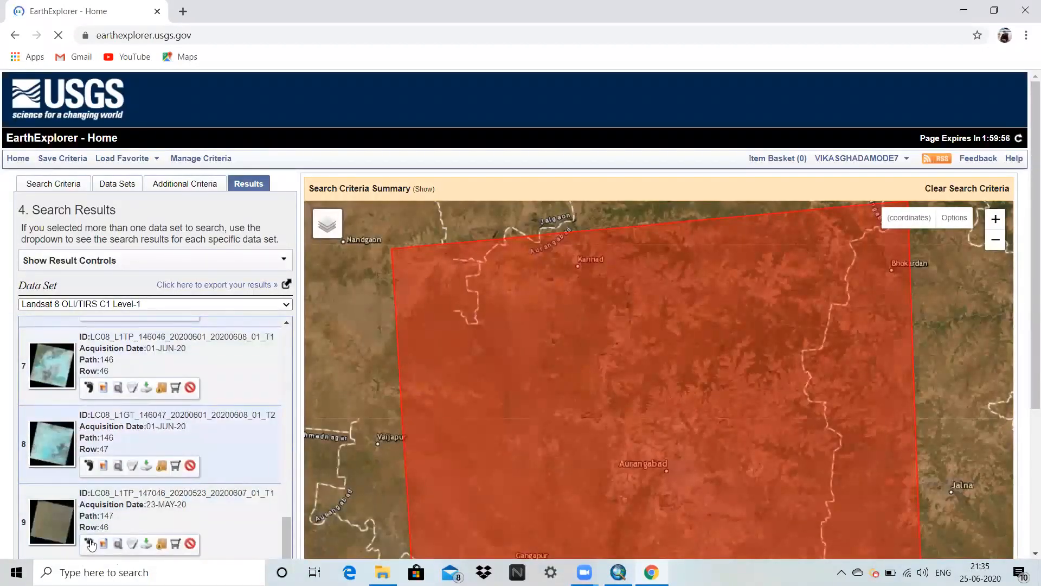
{"action": "left_click", "coordinate": [89, 543]}
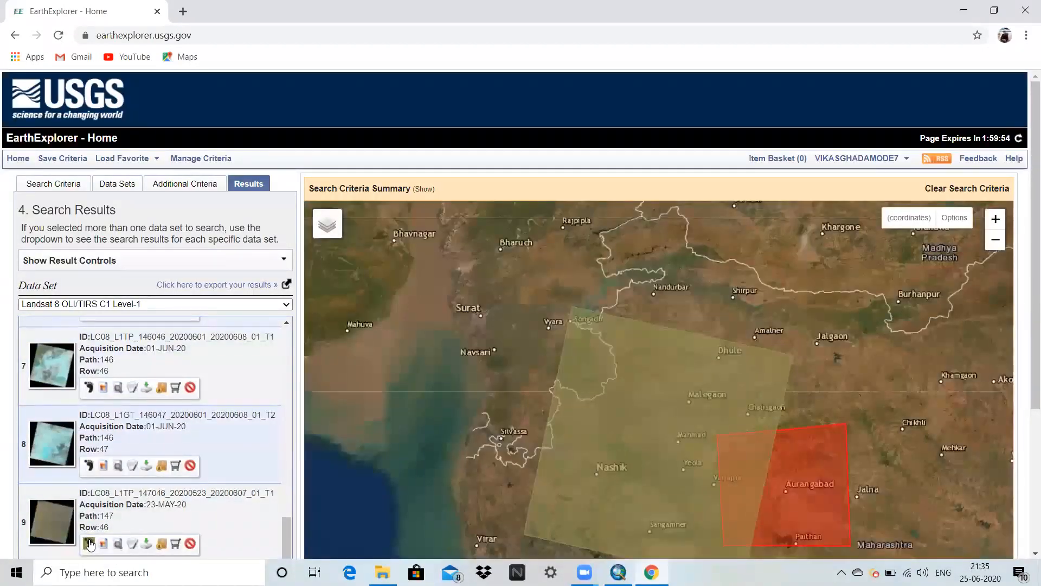
{"action": "left_click", "coordinate": [147, 543]}
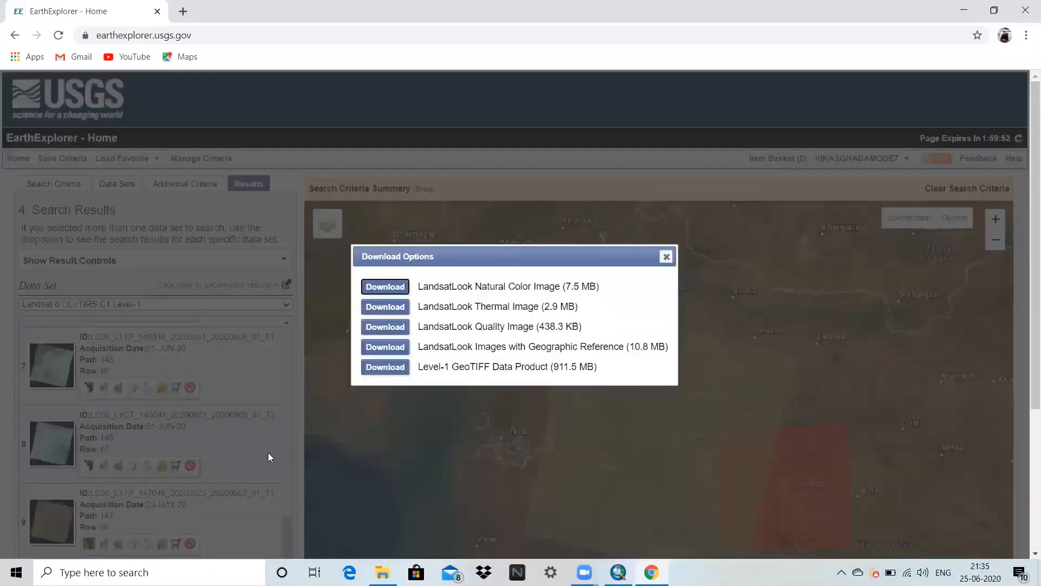
{"action": "left_click", "coordinate": [389, 369]}
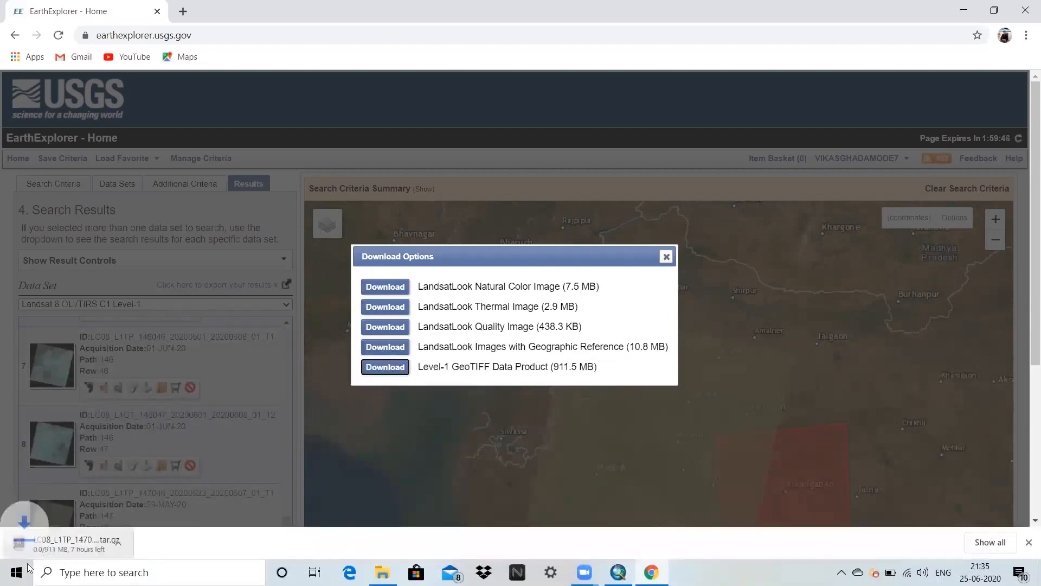
{"action": "left_click", "coordinate": [666, 257]}
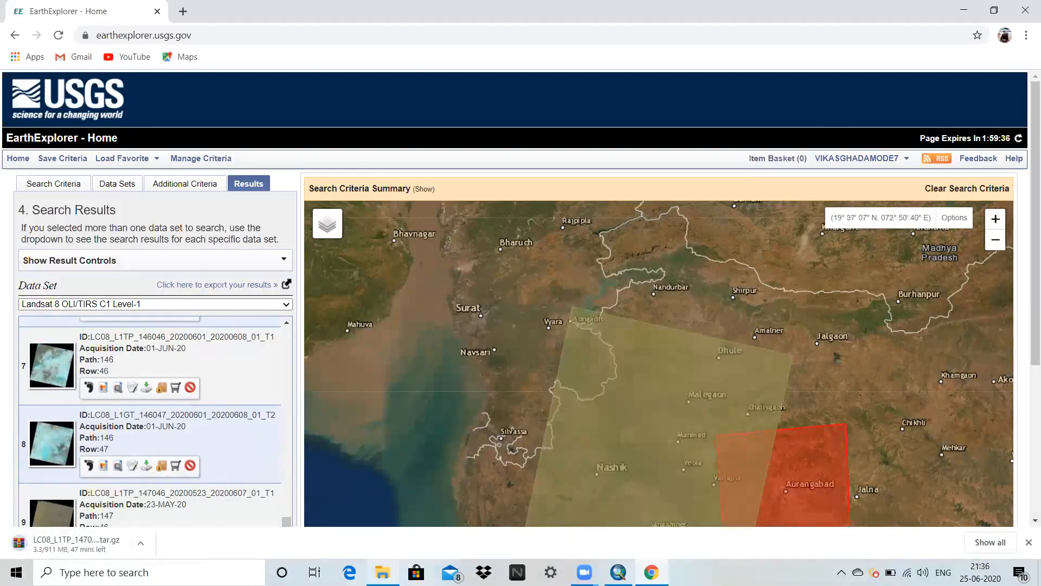
In File Explorer, check the 20160426 archive's extraction options and the extracted 20170413 scene folder's files, and switch to ArcMap.
{"action": "left_click", "coordinate": [392, 569]}
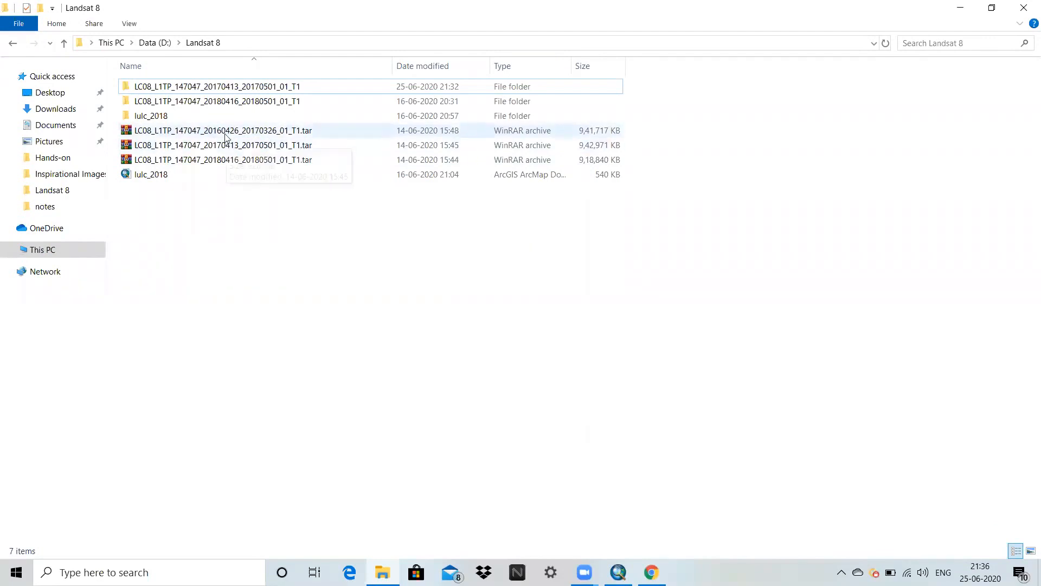
{"action": "right_click", "coordinate": [226, 133]}
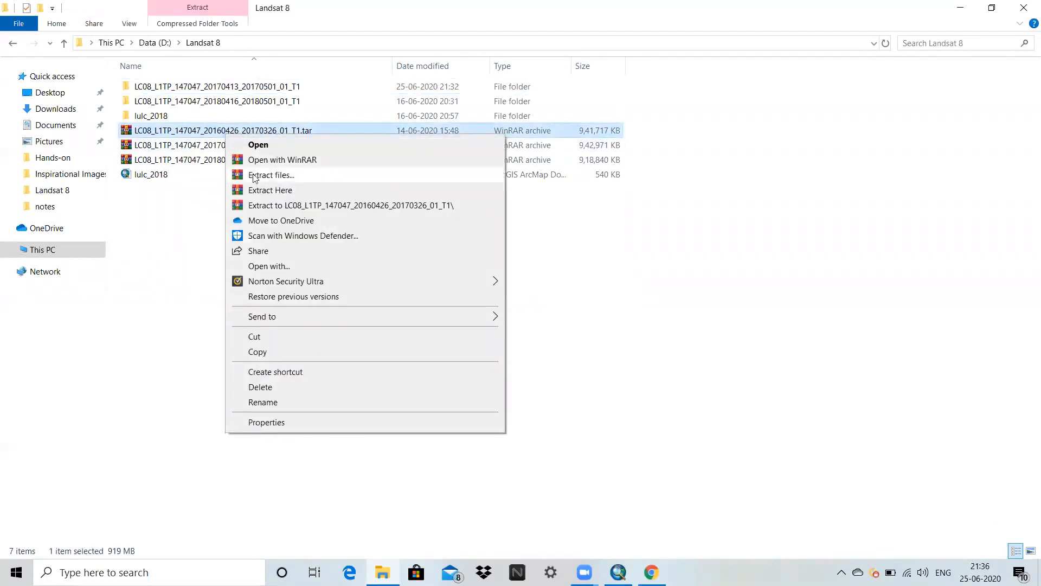
{"action": "left_click", "coordinate": [156, 216]}
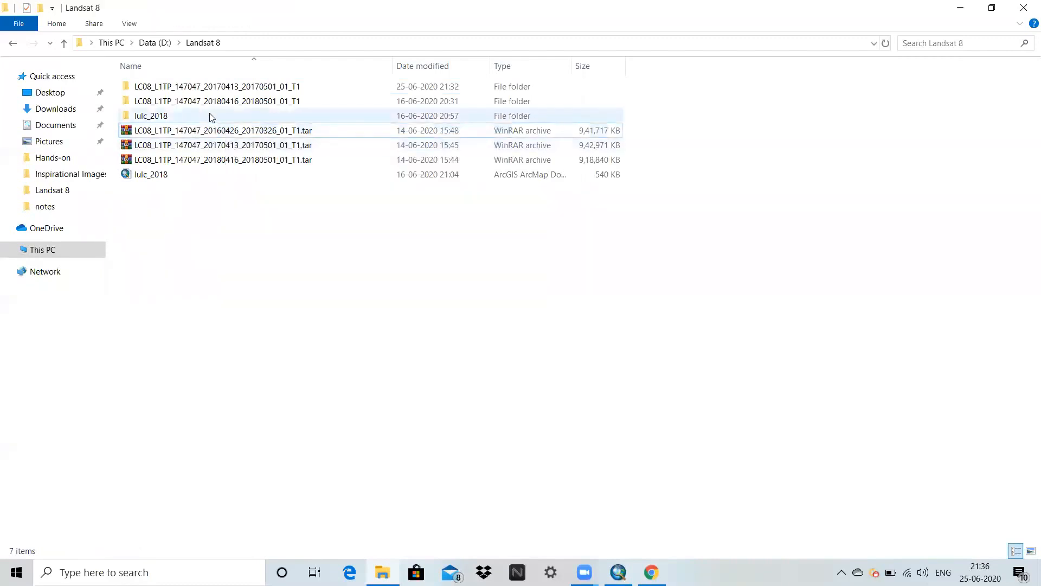
{"action": "double_click", "coordinate": [208, 91]}
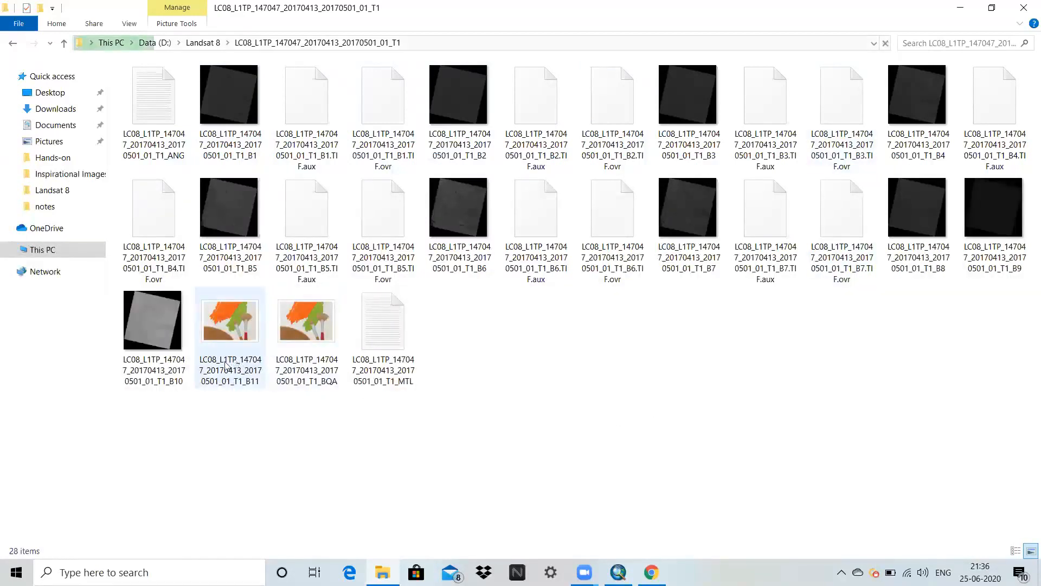
{"action": "left_click", "coordinate": [65, 44]}
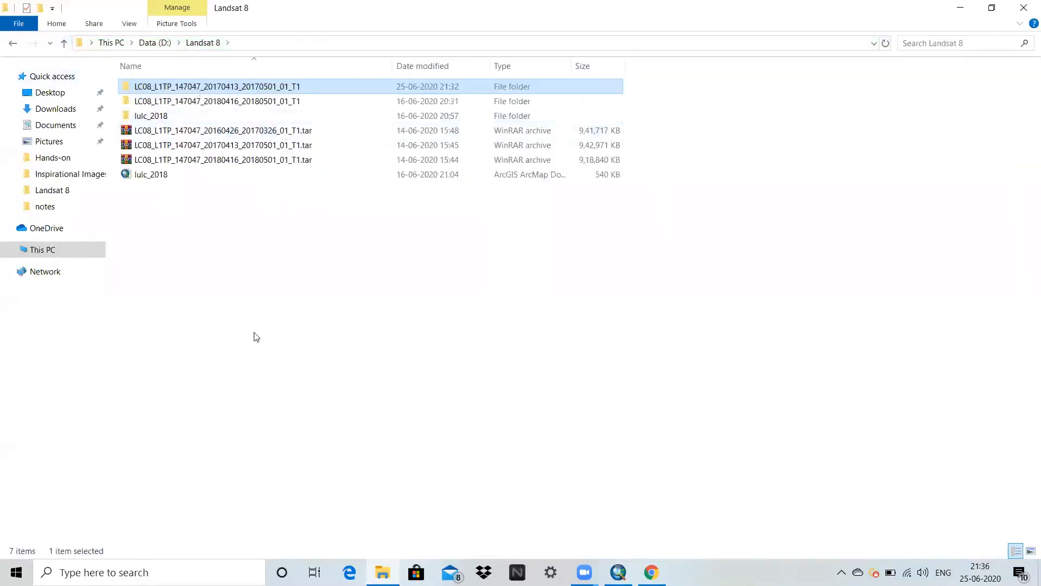
{"action": "left_click", "coordinate": [618, 572]}
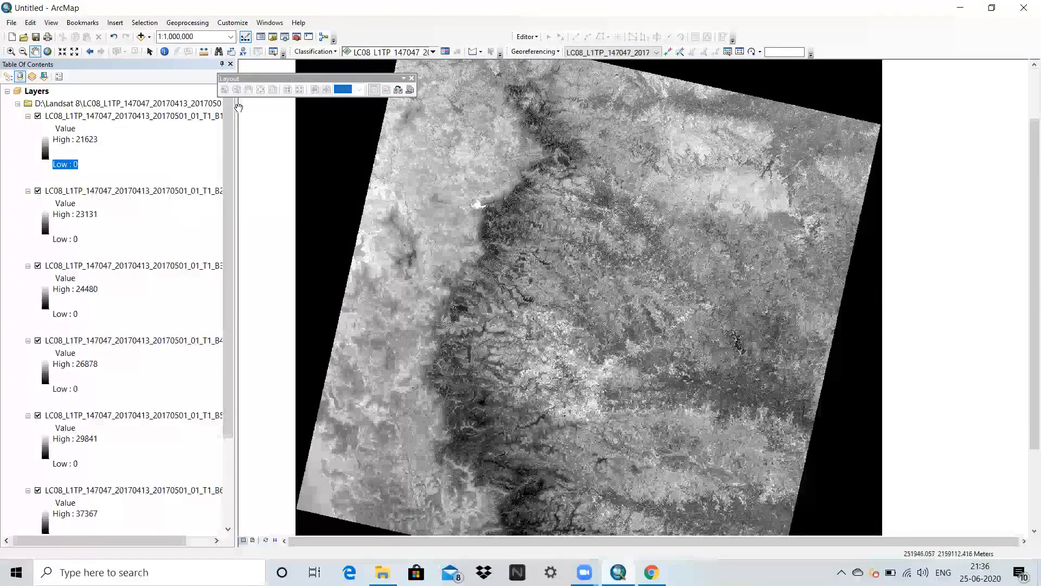
{"action": "left_click", "coordinate": [141, 36]}
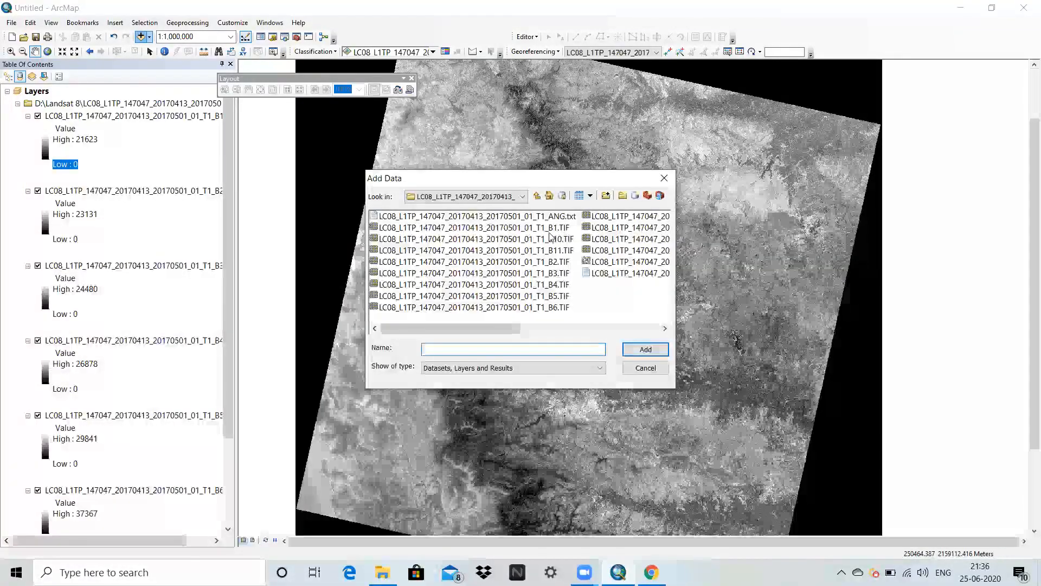
{"action": "left_click", "coordinate": [557, 261]}
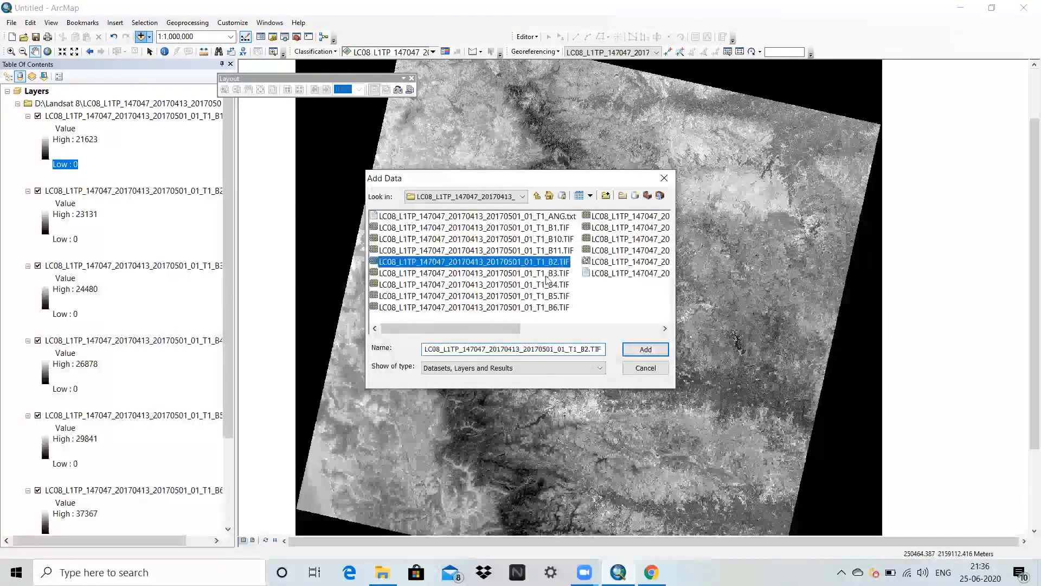
{"action": "left_click", "coordinate": [523, 227]}
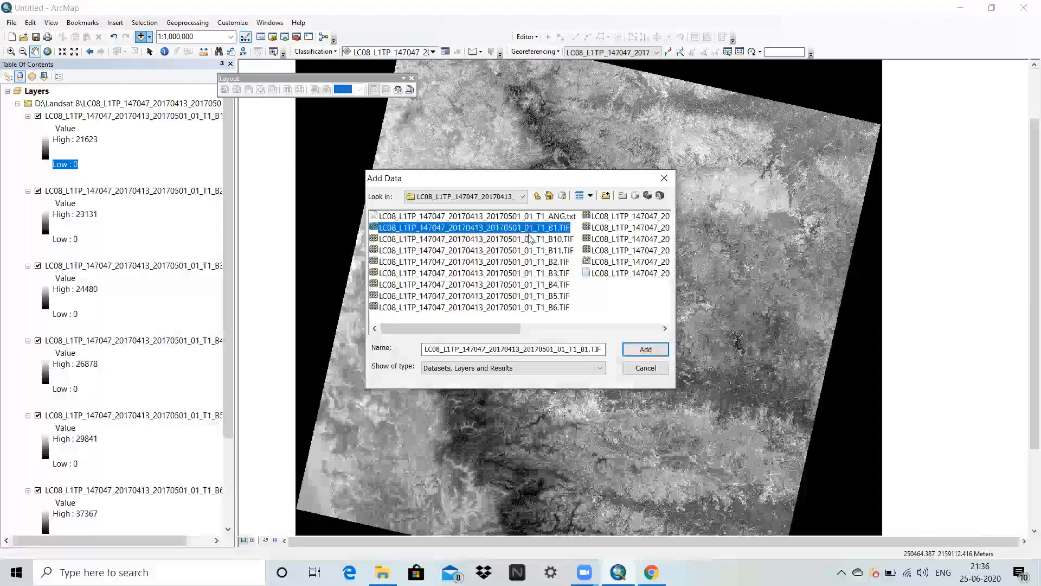
{"action": "left_click", "coordinate": [528, 263], "text": "ctrl"}
{"action": "left_click", "coordinate": [530, 272], "text": "ctrl"}
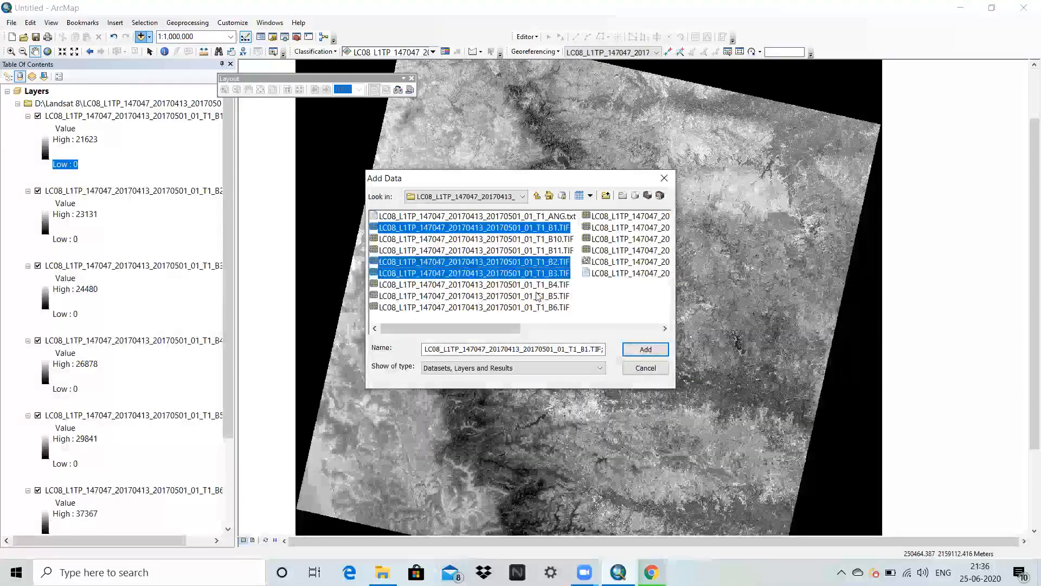
{"action": "left_click", "coordinate": [534, 284], "text": "ctrl"}
{"action": "left_click", "coordinate": [534, 296], "text": "ctrl"}
{"action": "left_click", "coordinate": [534, 308], "text": "ctrl"}
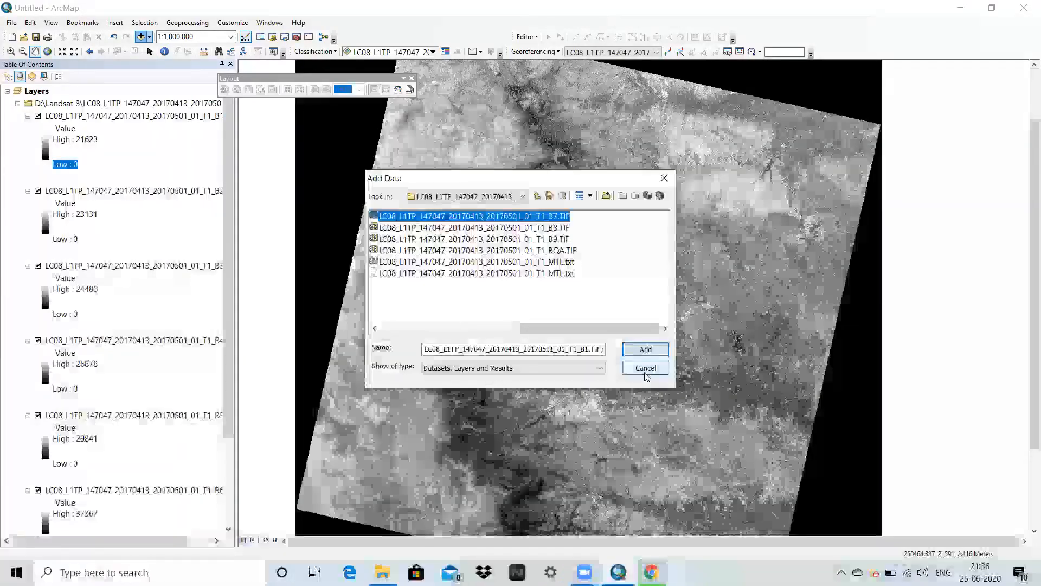
{"action": "left_click", "coordinate": [644, 368]}
Look over the loaded band layers and expand Data Management Tools in ArcToolbox.
{"action": "scroll", "coordinate": [86, 221], "scroll_direction": "down", "scroll_amount": 3}
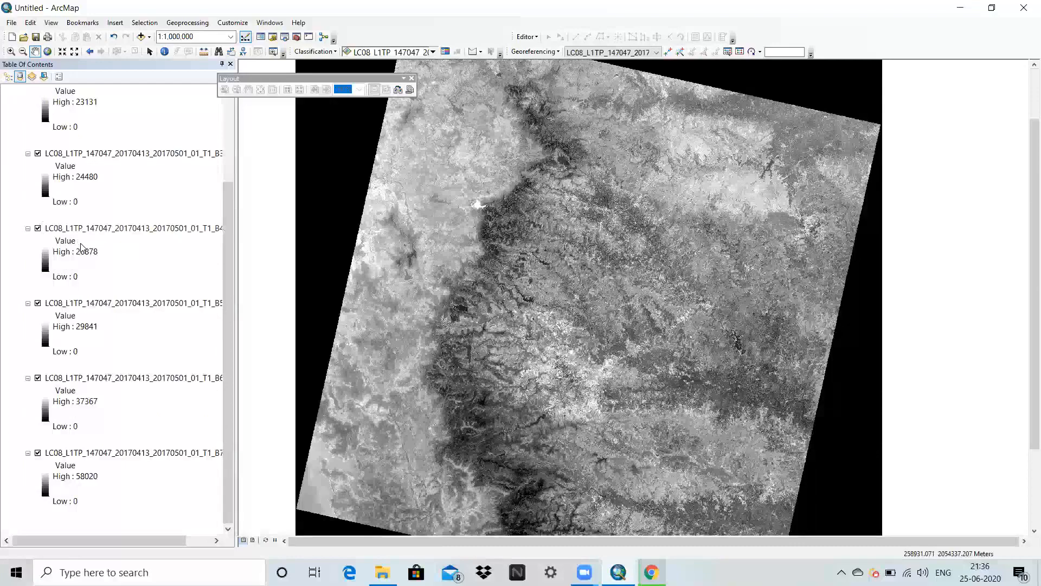
{"action": "scroll", "coordinate": [81, 245], "scroll_direction": "up", "scroll_amount": 3}
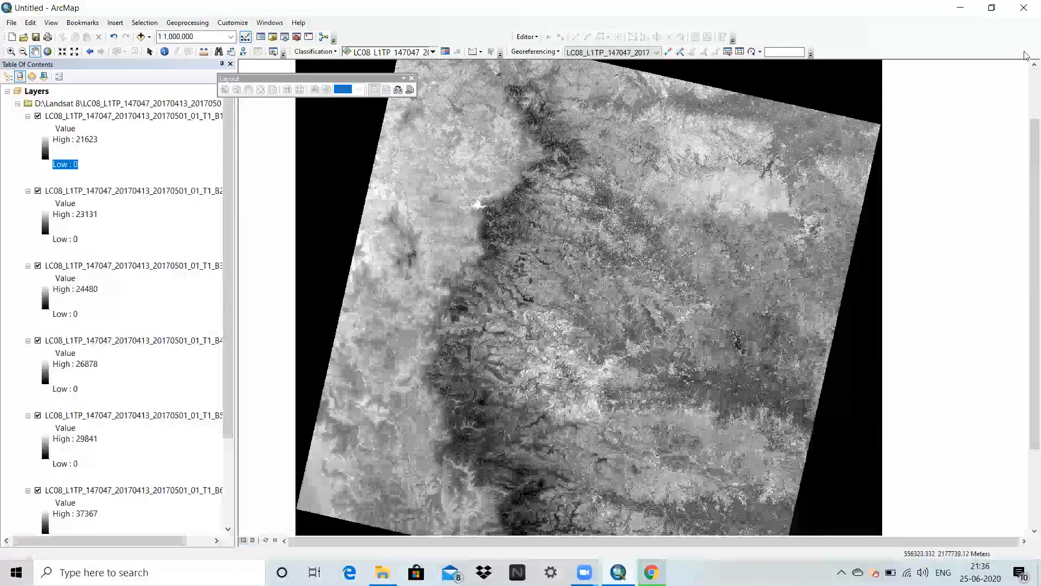
{"action": "left_click", "coordinate": [298, 38]}
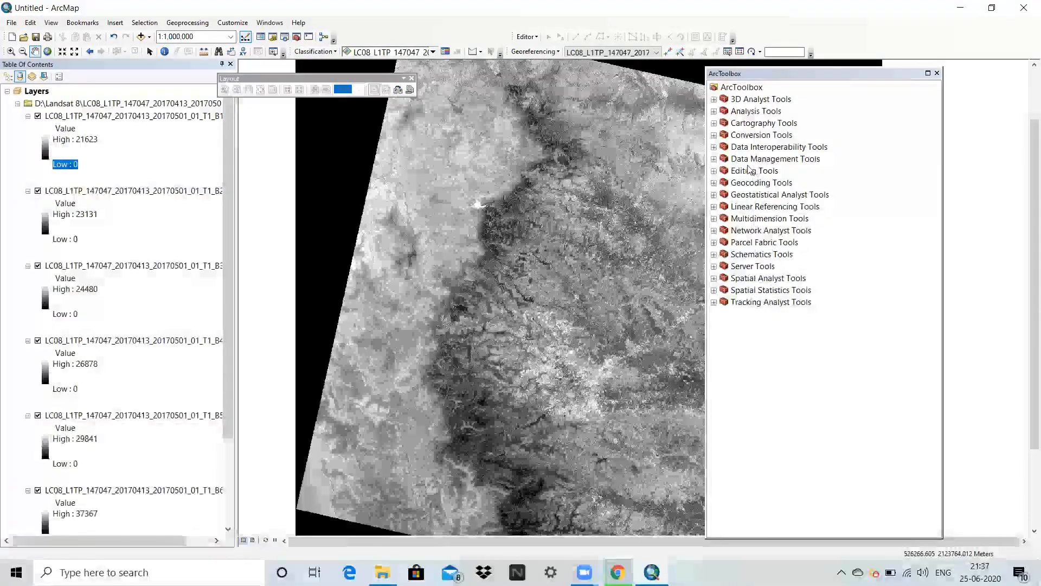
{"action": "double_click", "coordinate": [770, 159]}
{"action": "scroll", "coordinate": [781, 209], "scroll_direction": "down", "scroll_amount": 3}
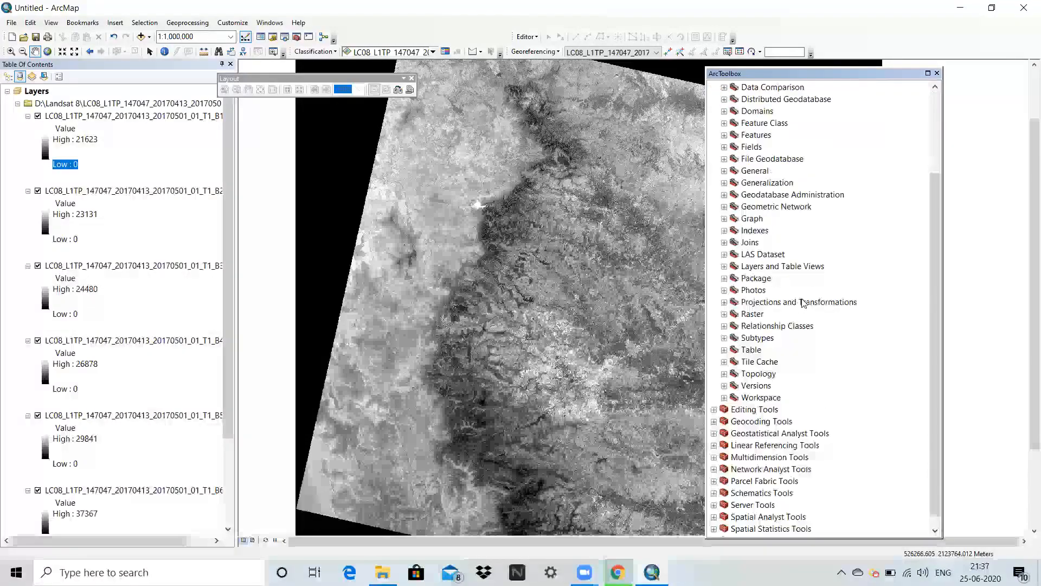
{"action": "left_click", "coordinate": [763, 302]}
{"action": "double_click", "coordinate": [763, 302]}
{"action": "scroll", "coordinate": [759, 282], "scroll_direction": "down", "scroll_amount": 2}
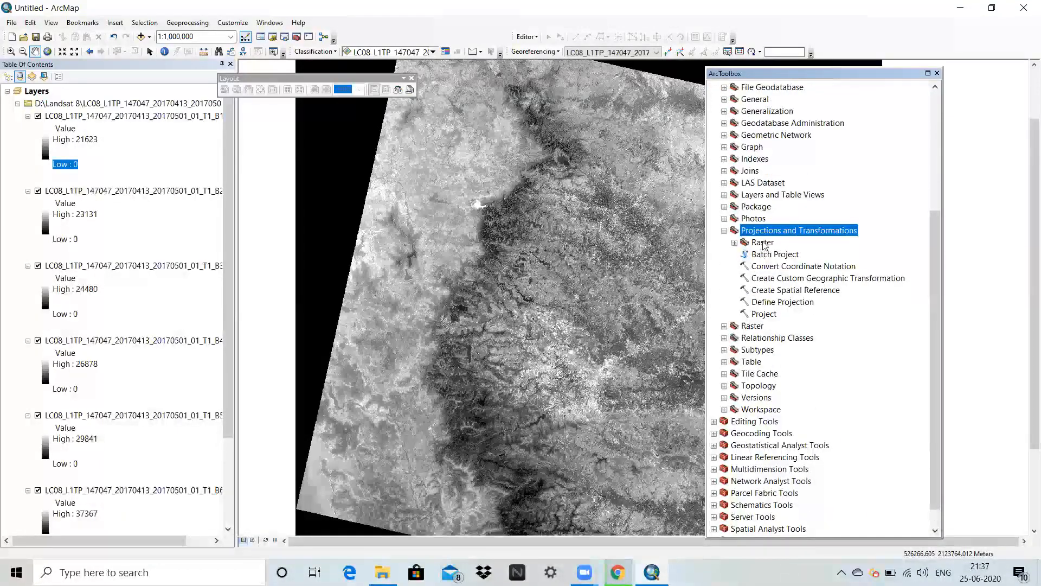
{"action": "double_click", "coordinate": [745, 244]}
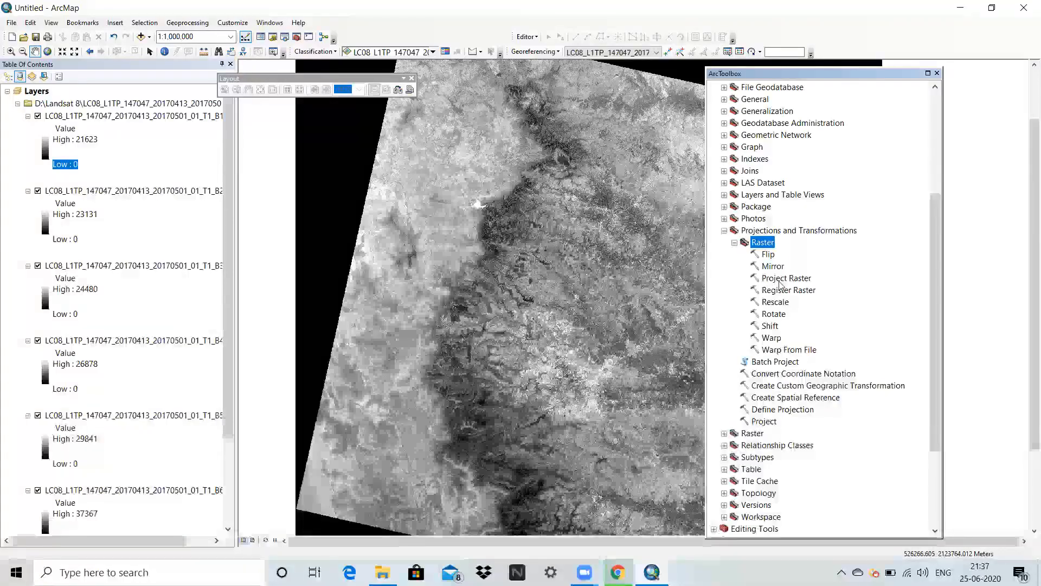
{"action": "scroll", "coordinate": [790, 330], "scroll_direction": "down", "scroll_amount": 1}
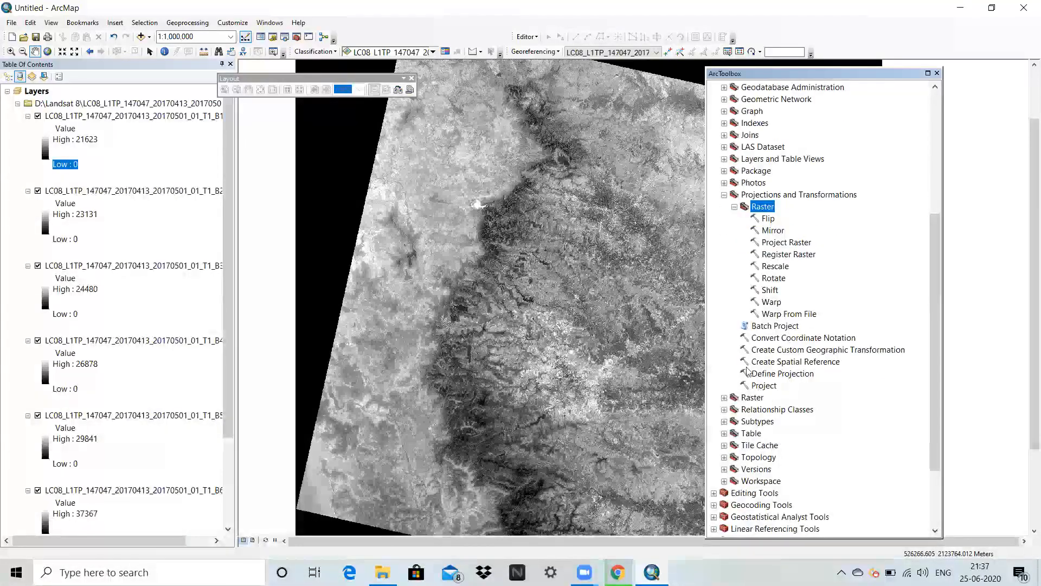
{"action": "left_click", "coordinate": [723, 194]}
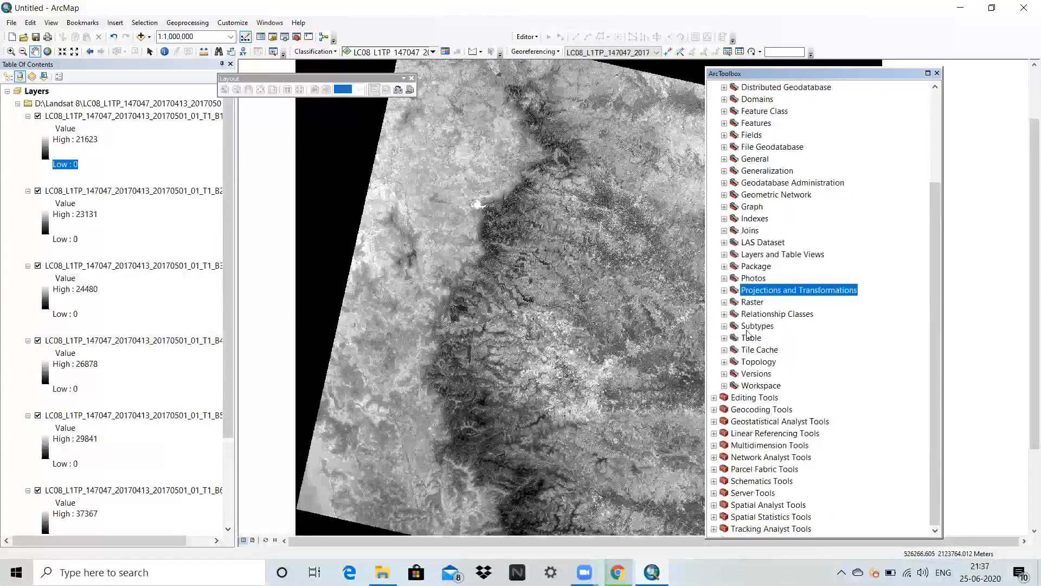
Start the Composite Bands tool from the Raster Processing toolset.
{"action": "double_click", "coordinate": [751, 302]}
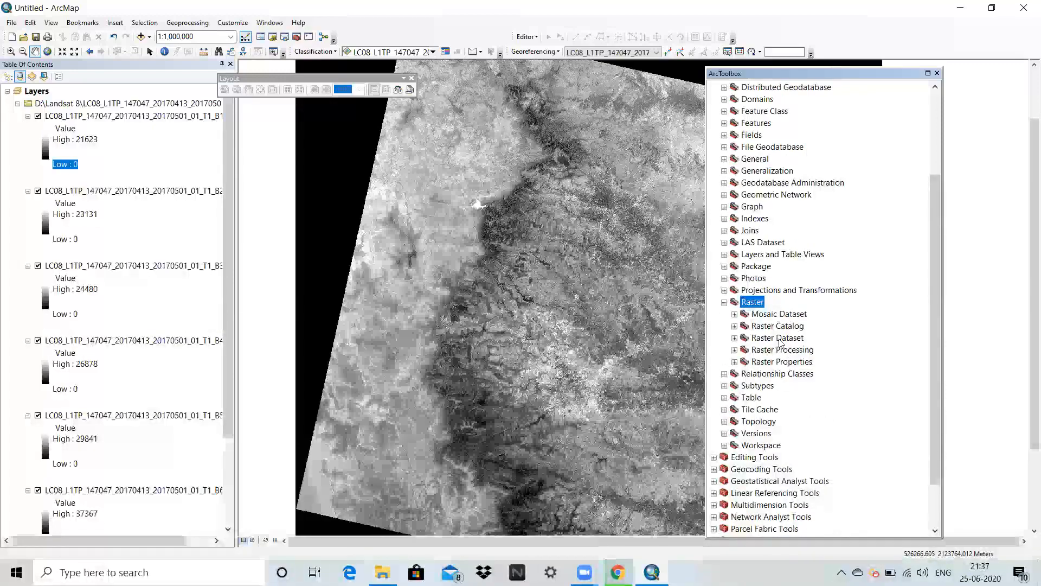
{"action": "double_click", "coordinate": [792, 352]}
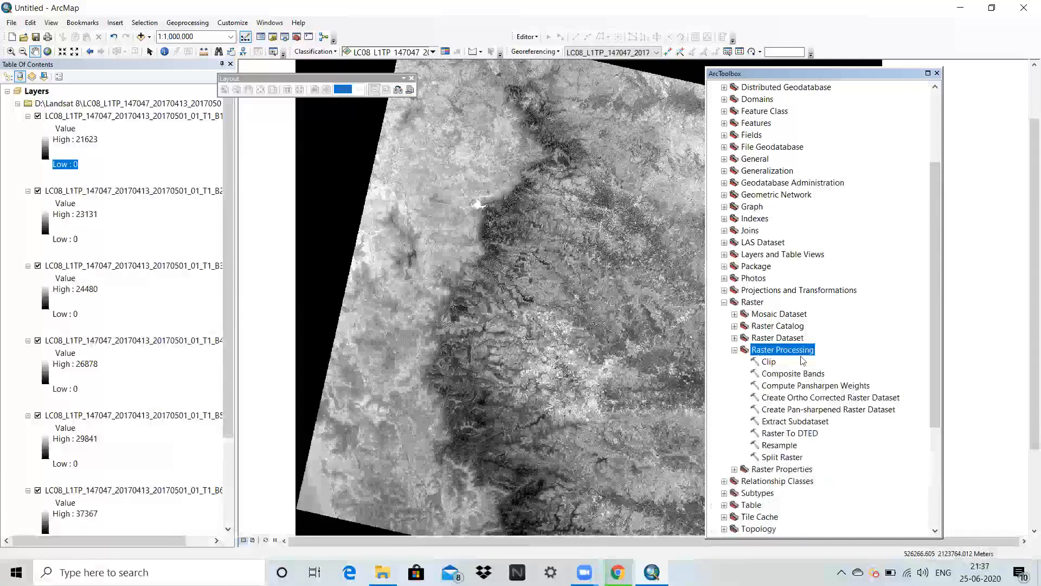
{"action": "double_click", "coordinate": [789, 374]}
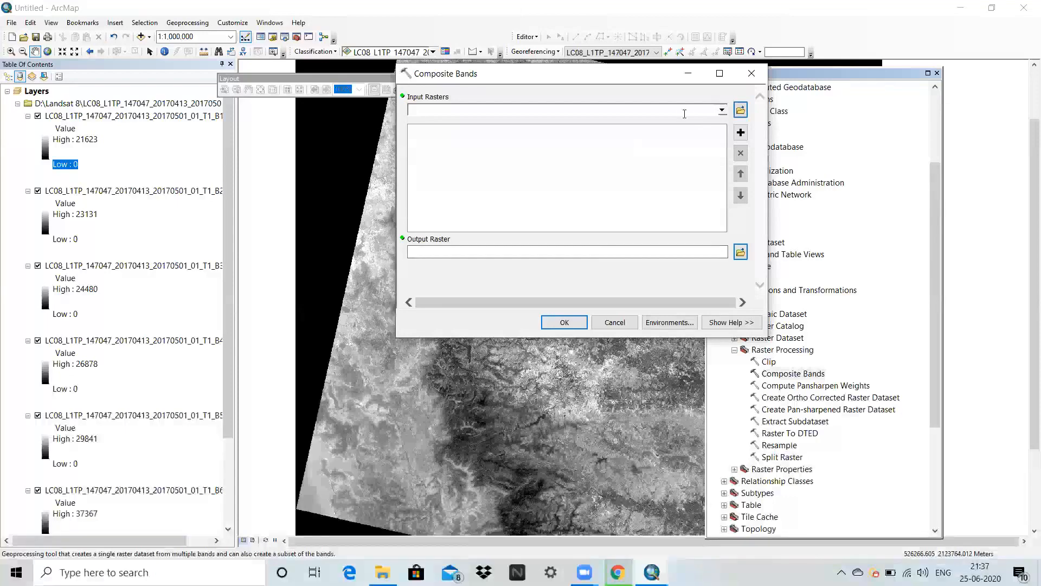
Add the 20170413 scene's bands B1 to B7 in order as the input rasters for Composite Bands.
{"action": "left_click", "coordinate": [722, 110]}
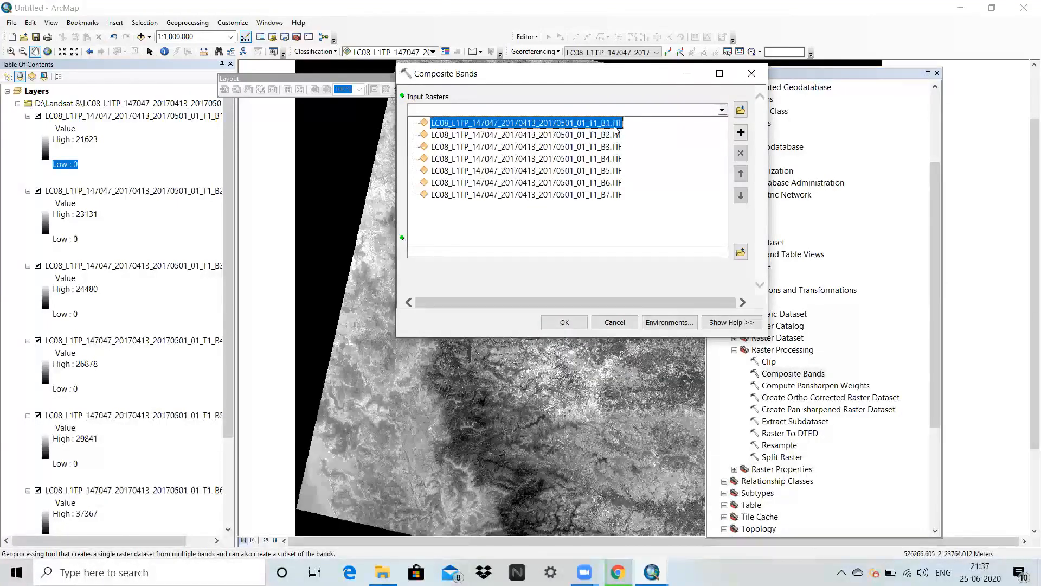
{"action": "left_click", "coordinate": [721, 112]}
{"action": "left_click", "coordinate": [655, 139]}
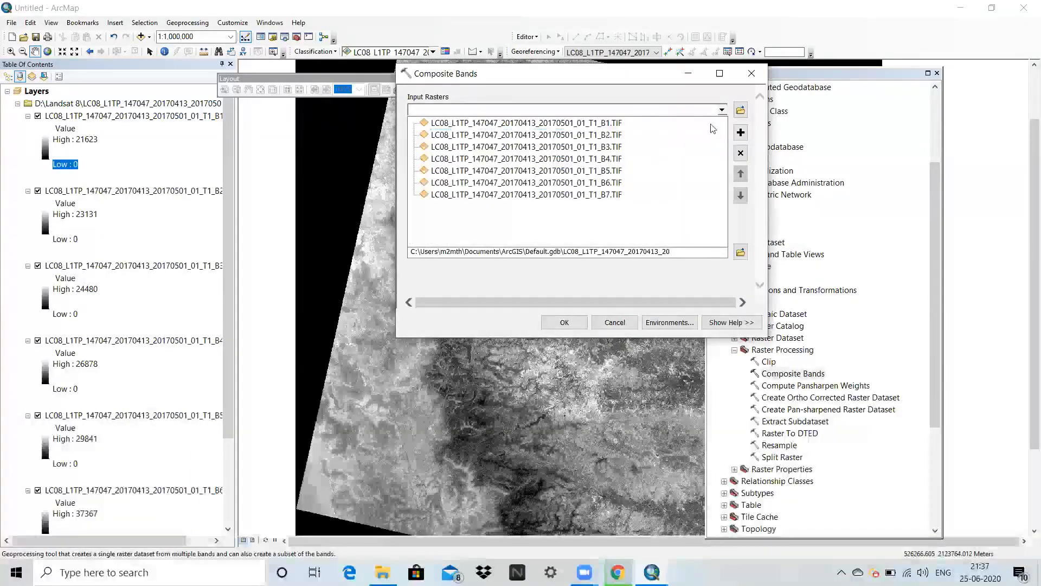
{"action": "left_click", "coordinate": [724, 112]}
{"action": "left_click", "coordinate": [644, 147]}
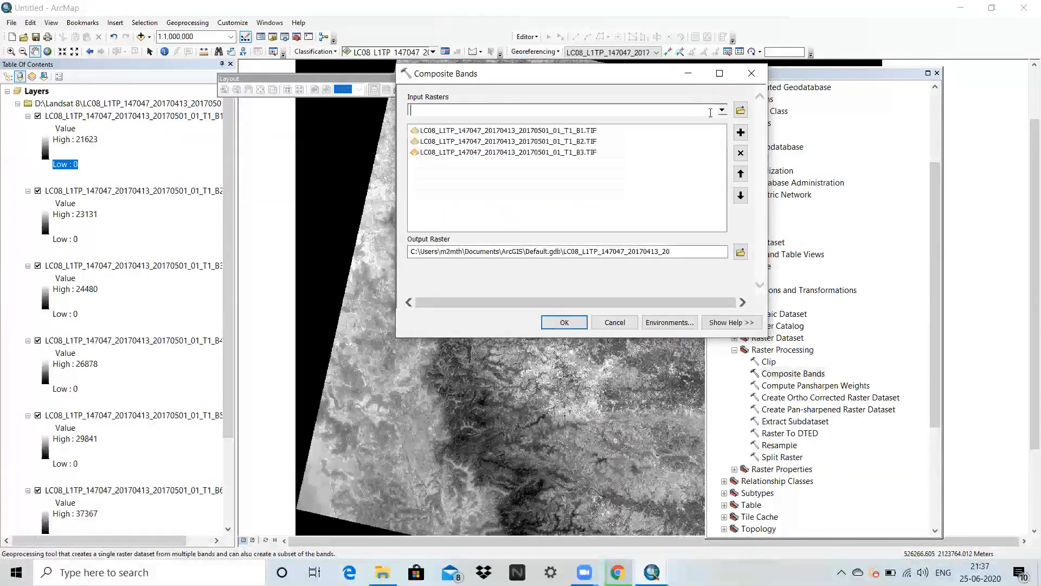
{"action": "left_click", "coordinate": [721, 112]}
{"action": "left_click", "coordinate": [638, 162]}
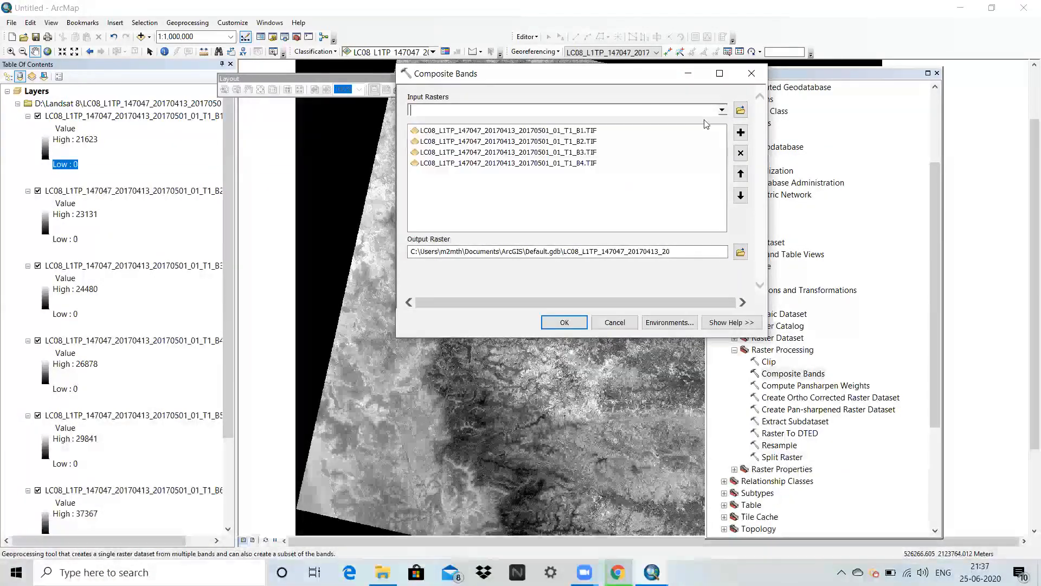
{"action": "left_click", "coordinate": [721, 112]}
{"action": "left_click", "coordinate": [656, 178]}
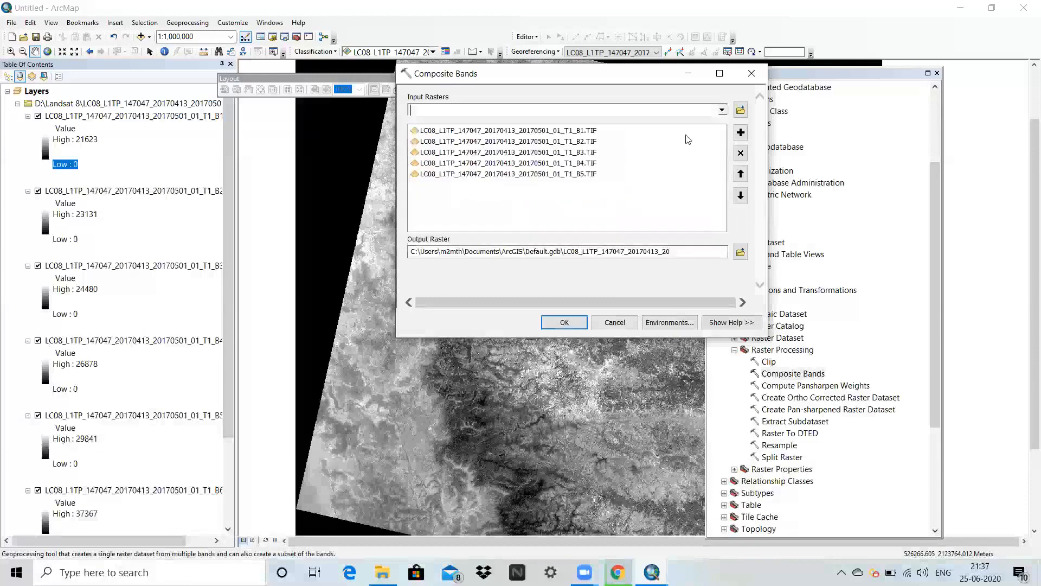
{"action": "left_click", "coordinate": [721, 111]}
{"action": "left_click", "coordinate": [634, 187]}
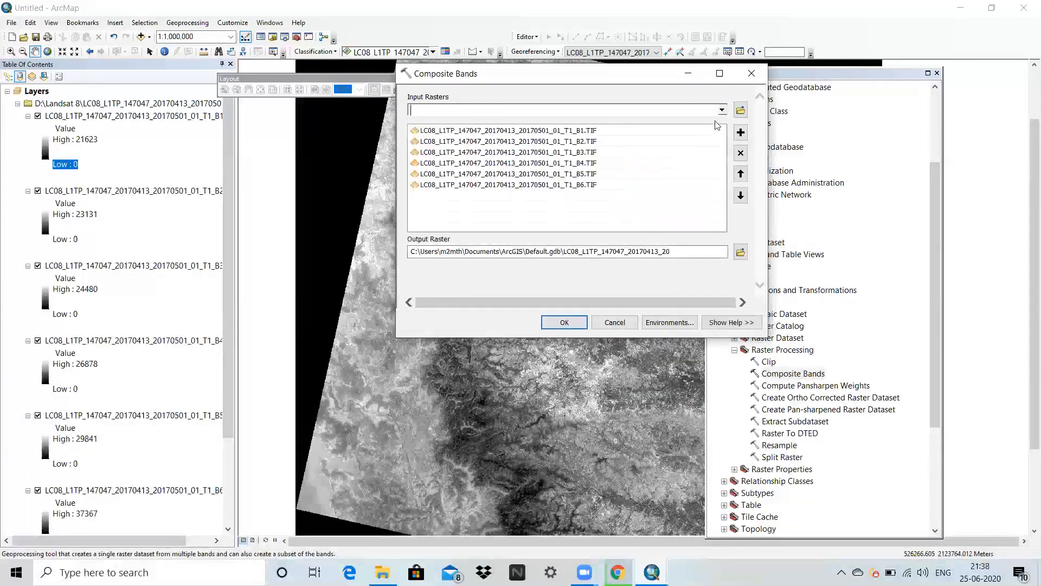
{"action": "left_click", "coordinate": [722, 112]}
{"action": "left_click", "coordinate": [648, 195]}
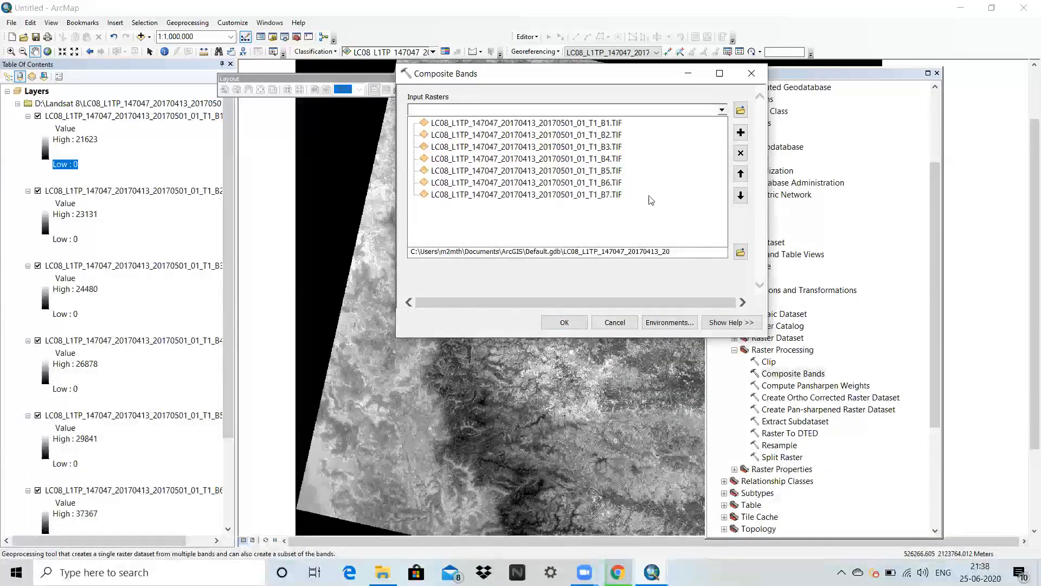
Browse the output raster location to D:\, create a folder named LULC there, and open it.
{"action": "left_click", "coordinate": [740, 251]}
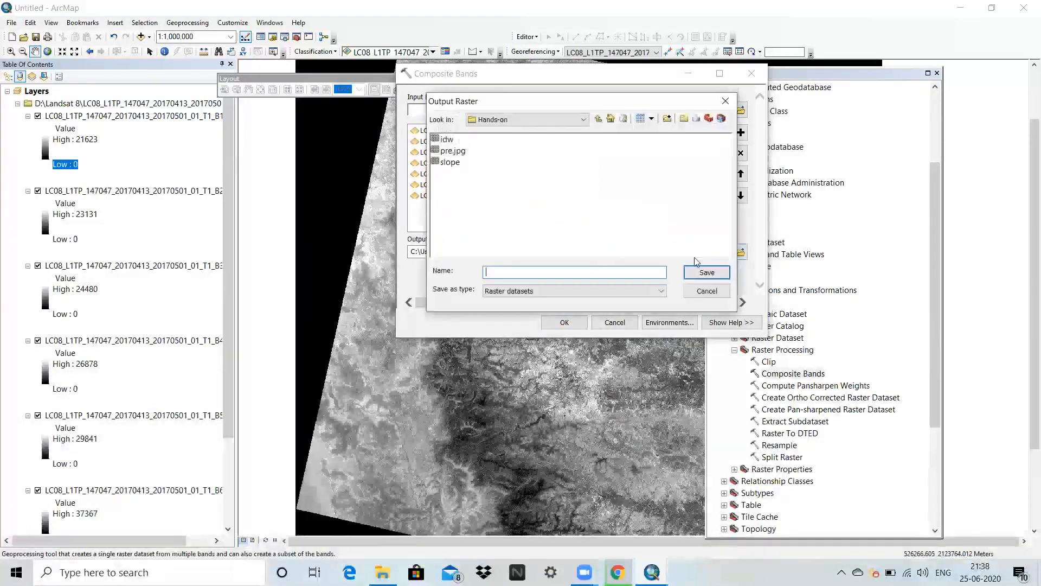
{"action": "left_click", "coordinate": [598, 119]}
{"action": "left_click", "coordinate": [576, 120]}
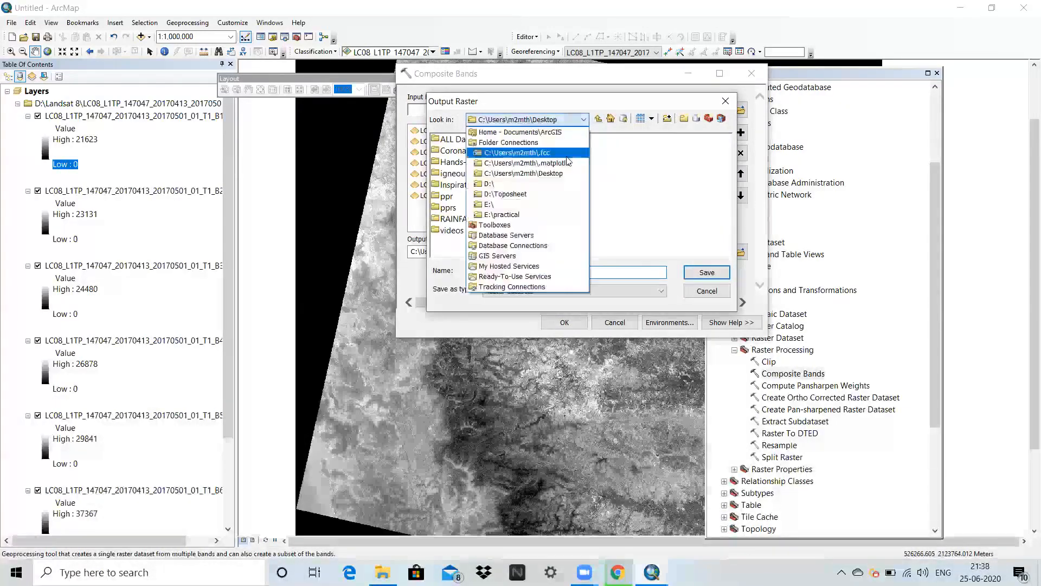
{"action": "left_click", "coordinate": [551, 187]}
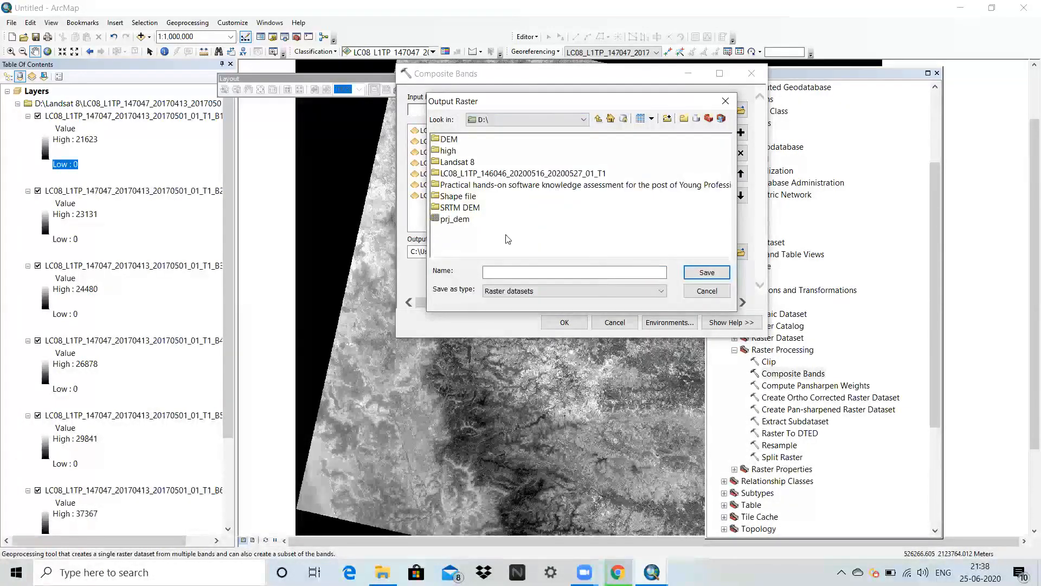
{"action": "left_click", "coordinate": [684, 119]}
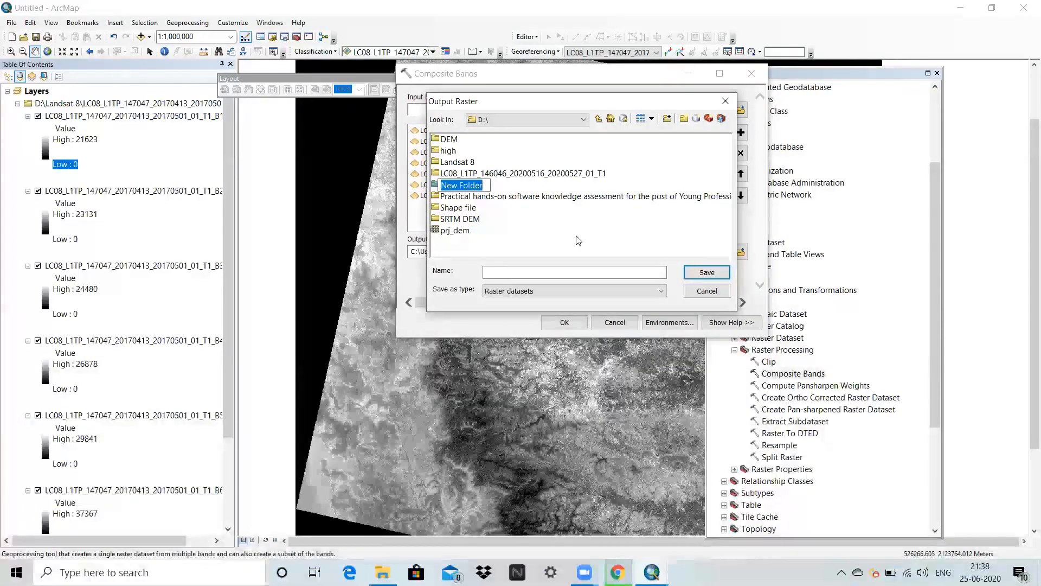
{"action": "type", "text": "LULC"}
{"action": "double_click", "coordinate": [449, 186]}
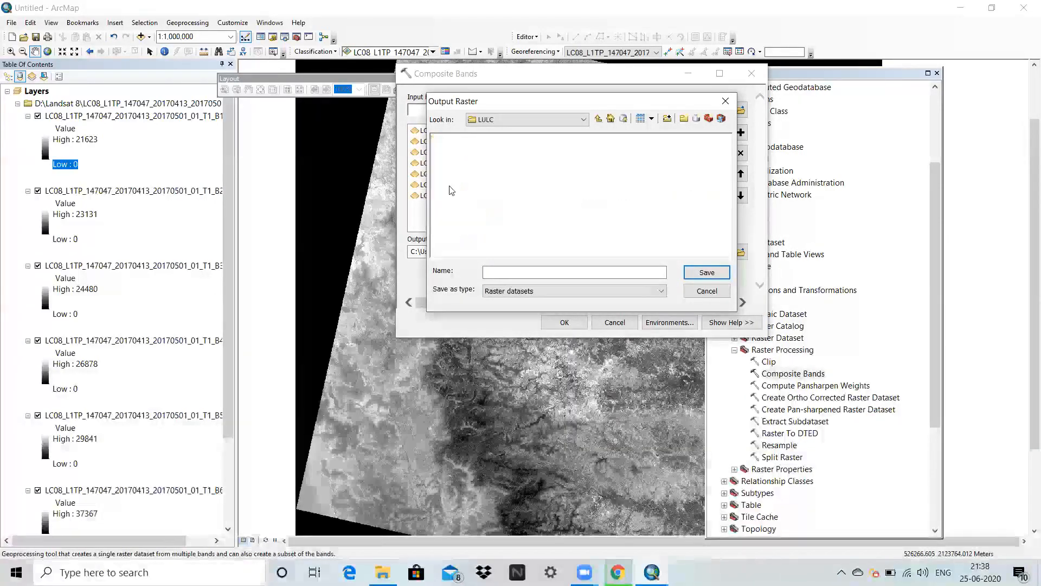
Create a file geodatabase named LULC_2017 in the LULC folder and open it as the output location.
{"action": "left_click", "coordinate": [697, 119]}
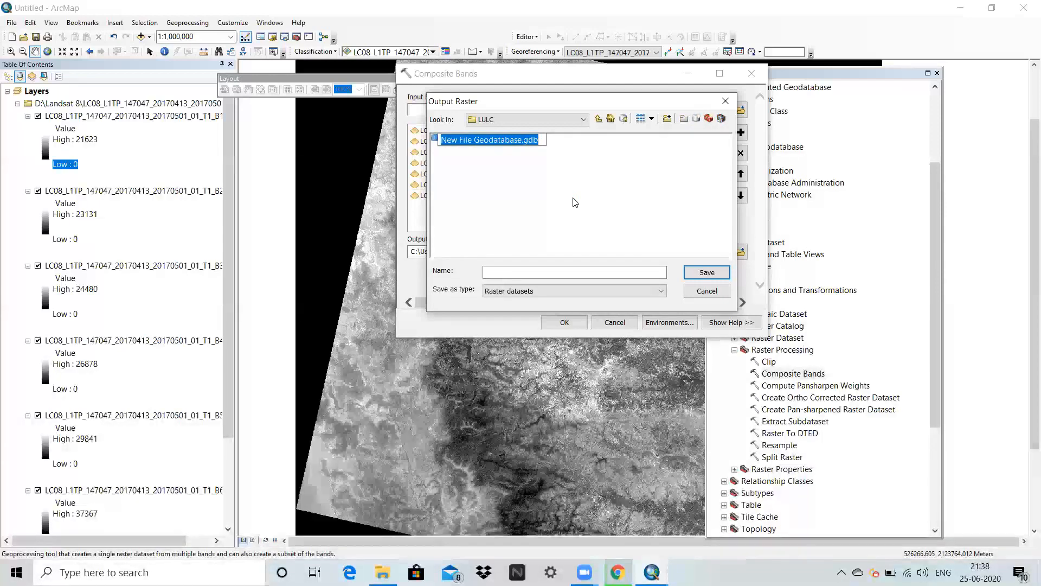
{"action": "type", "text": "LULC"}
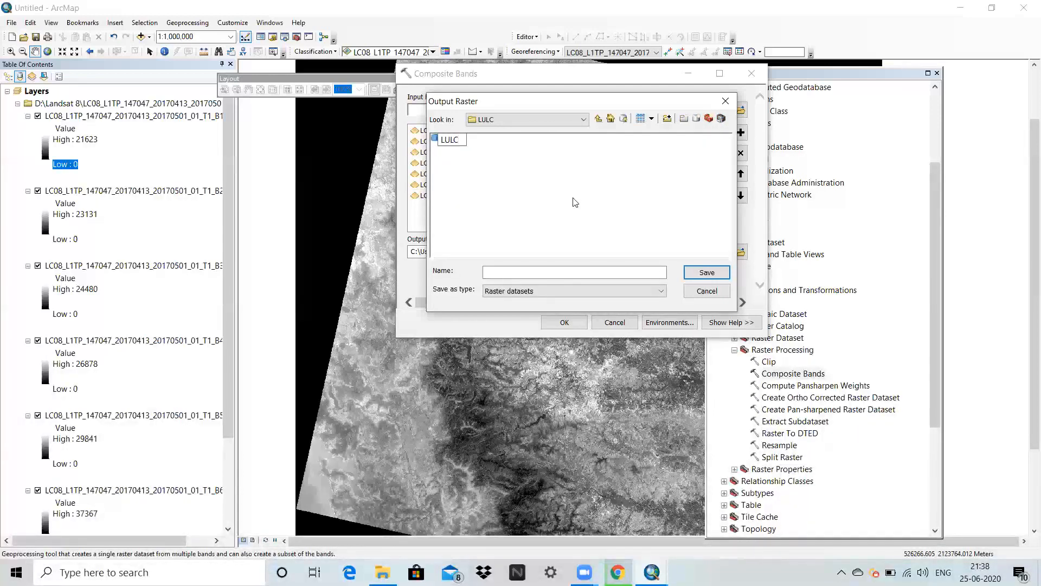
{"action": "type", "text": "_2017"}
{"action": "double_click", "coordinate": [461, 140]}
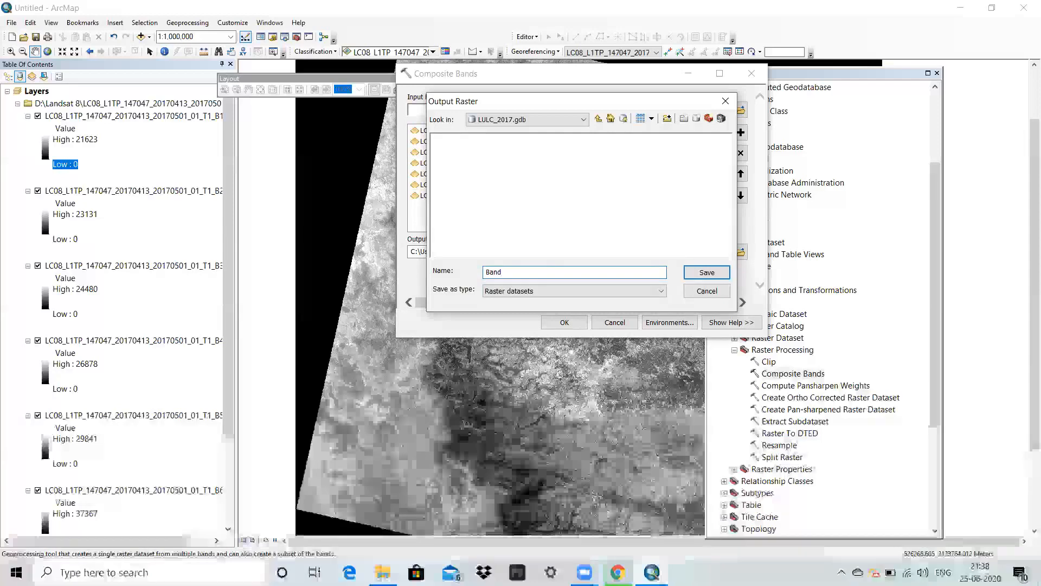
Save the output raster as Band_com in LULC_2017.gdb and run the Composite Bands tool.
{"action": "type", "text": "com"}
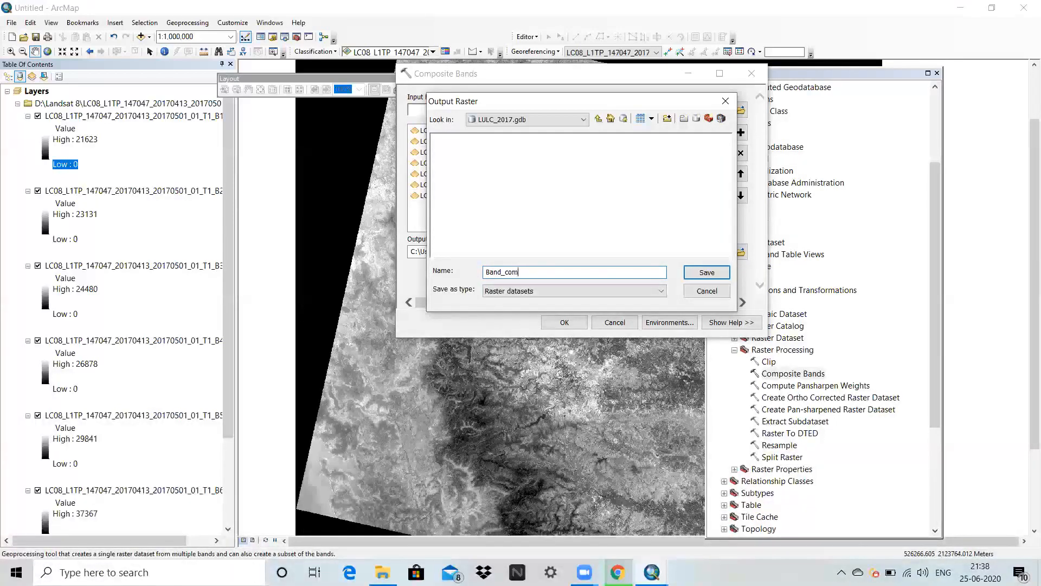
{"action": "left_click", "coordinate": [693, 274]}
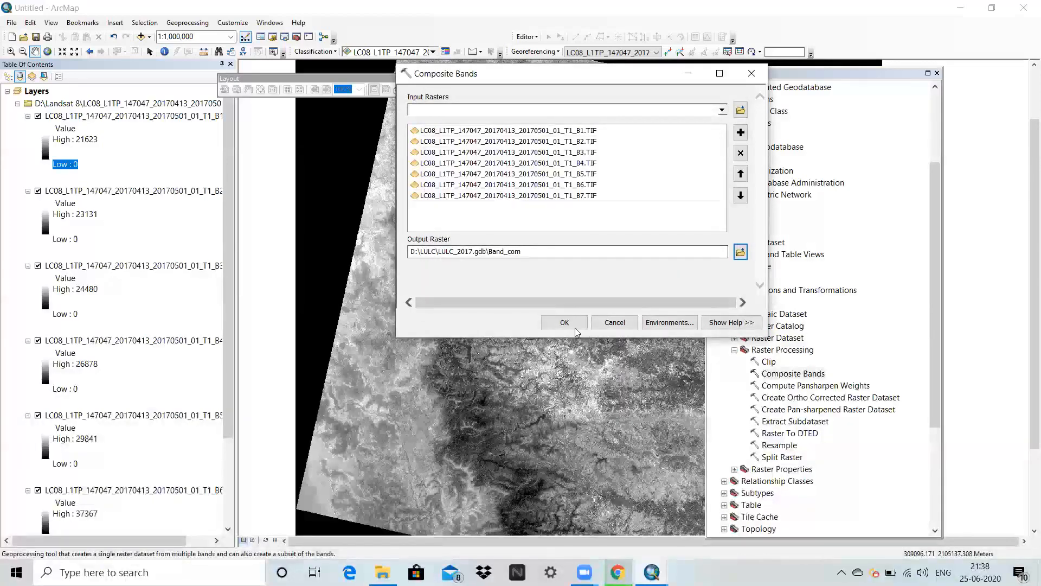
{"action": "left_click", "coordinate": [561, 322]}
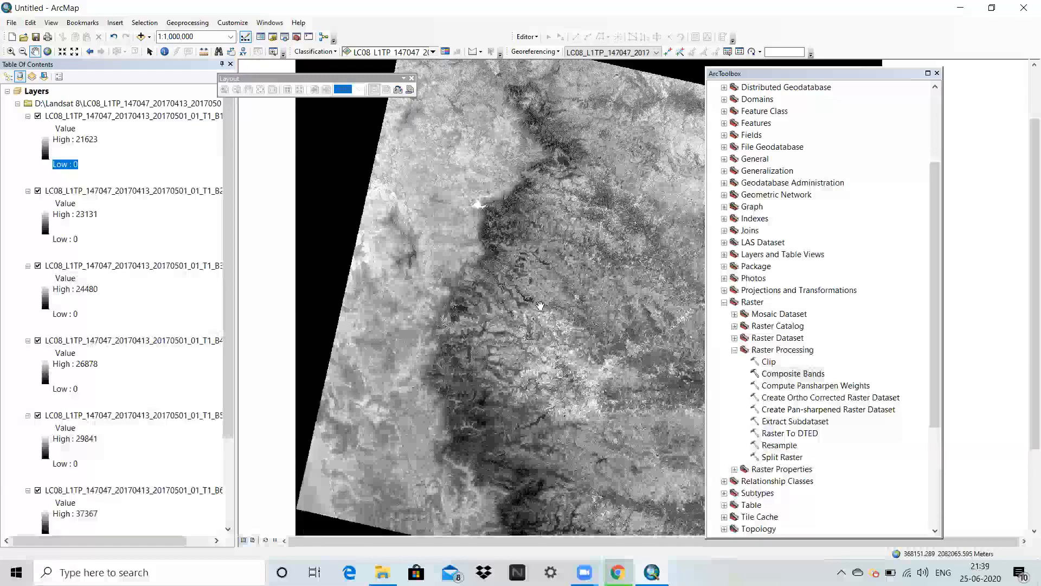
Check the Composite Bands run in the current session's geoprocessing results and inspect the composite on the map.
{"action": "left_click", "coordinate": [195, 26]}
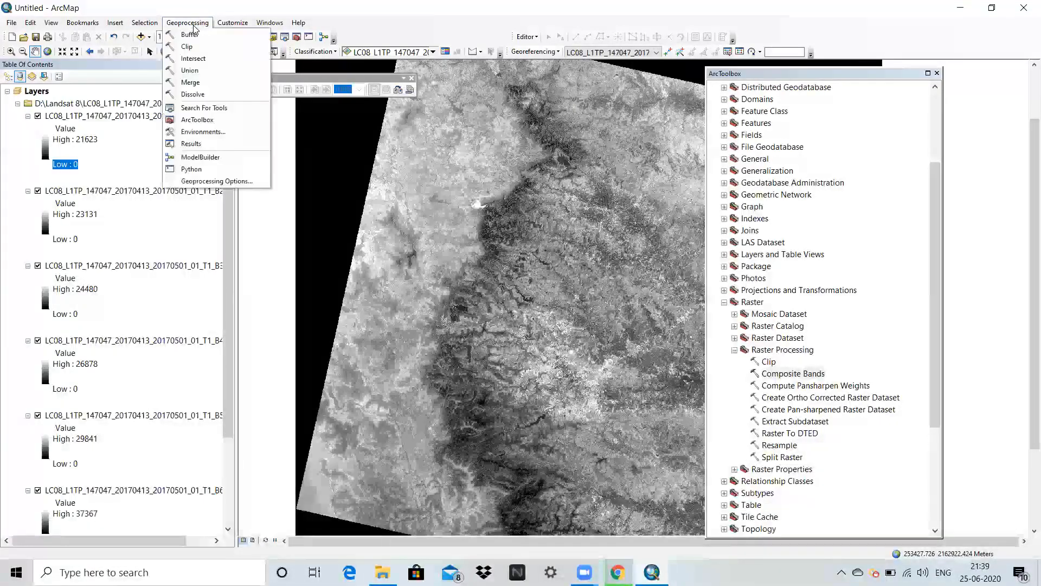
{"action": "left_click", "coordinate": [195, 144]}
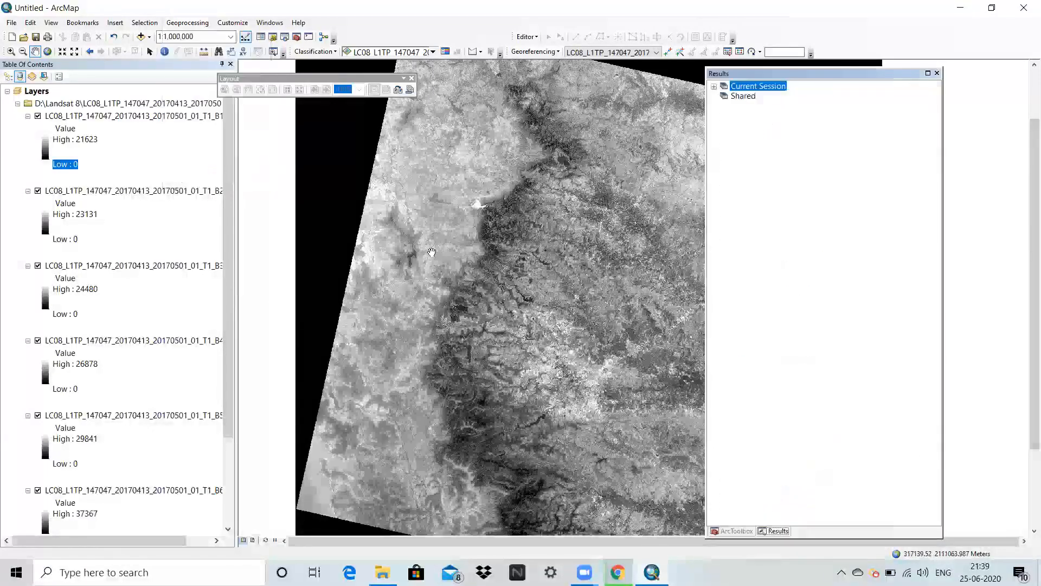
{"action": "left_click", "coordinate": [713, 87]}
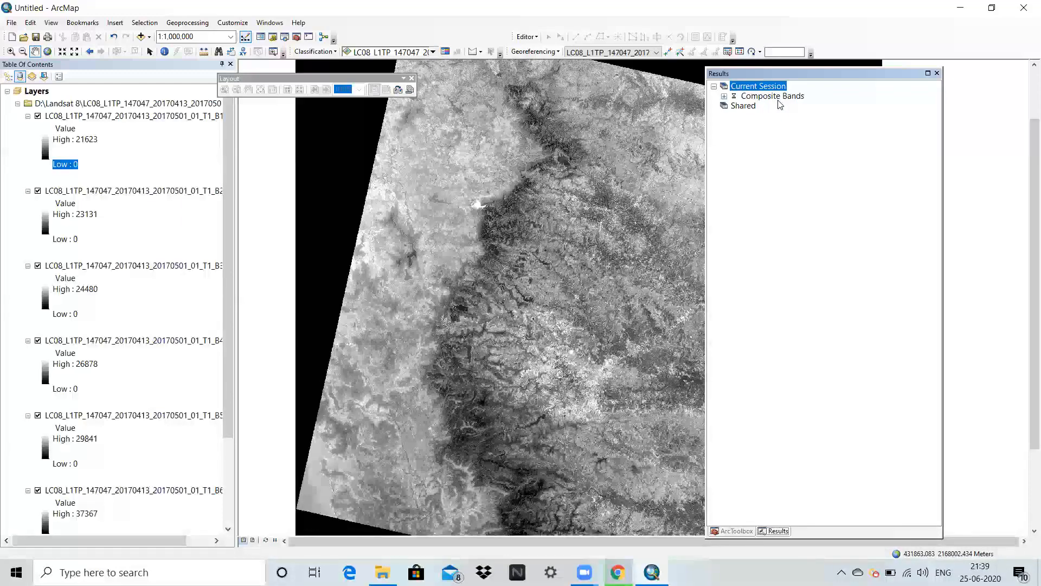
{"action": "scroll", "coordinate": [528, 228], "scroll_direction": "up", "scroll_amount": 3}
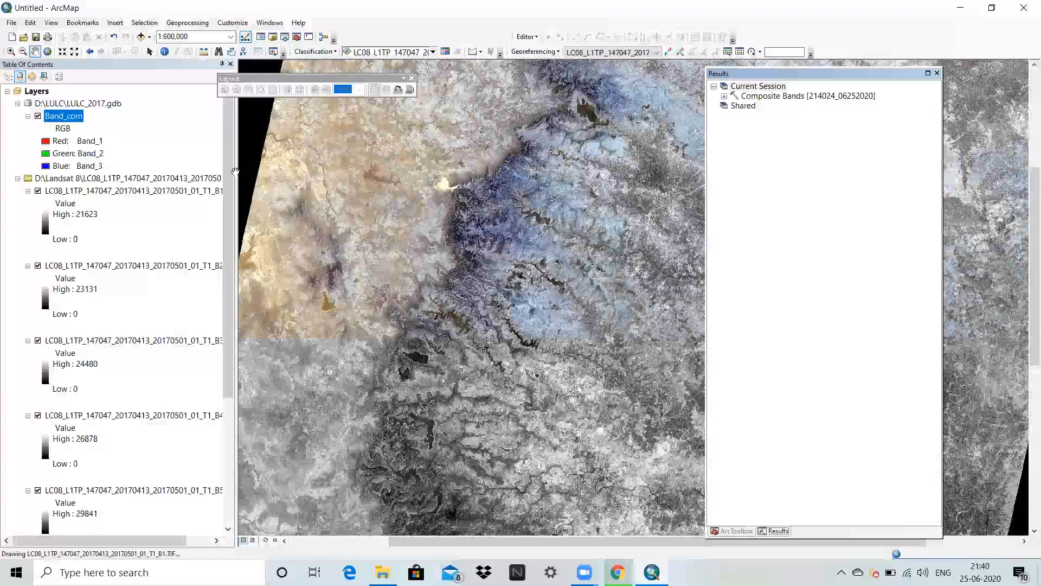
{"action": "scroll", "coordinate": [610, 279], "scroll_direction": "up", "scroll_amount": 3}
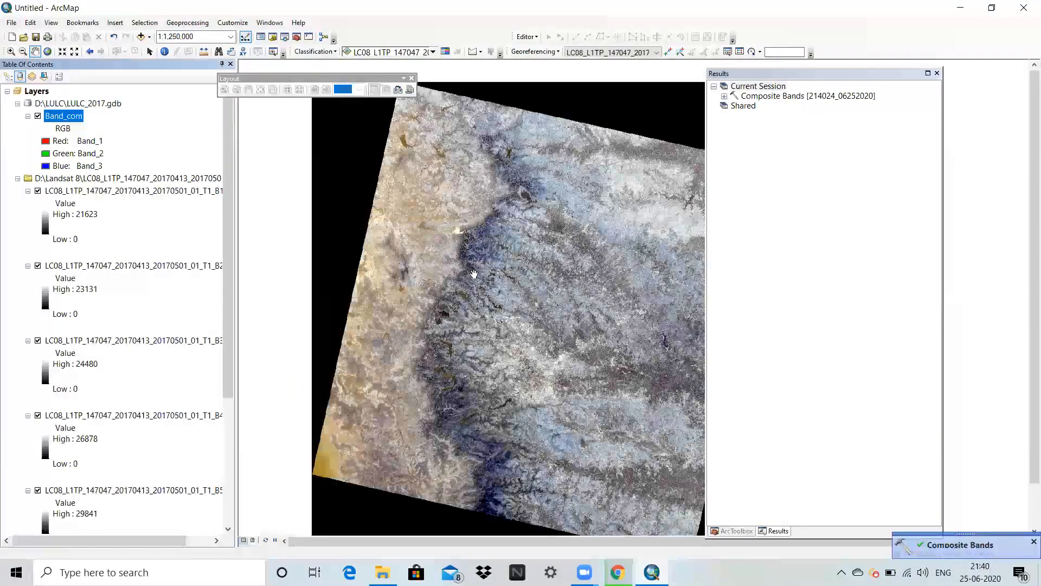
Remove the Landsat 8 source folder group with all its single-band layers from the map.
{"action": "left_click", "coordinate": [76, 179]}
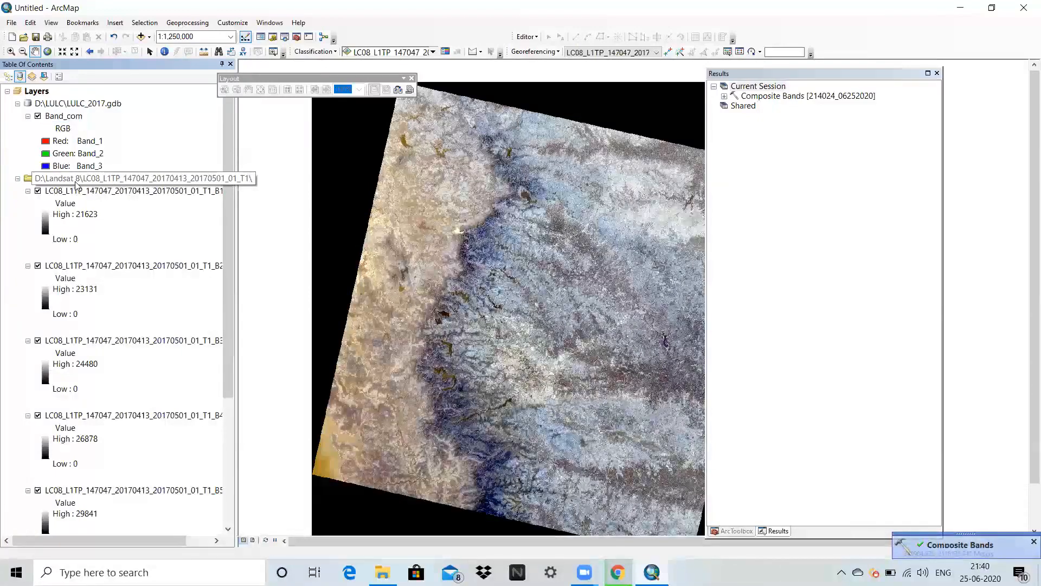
{"action": "right_click", "coordinate": [77, 181]}
{"action": "left_click", "coordinate": [106, 189]}
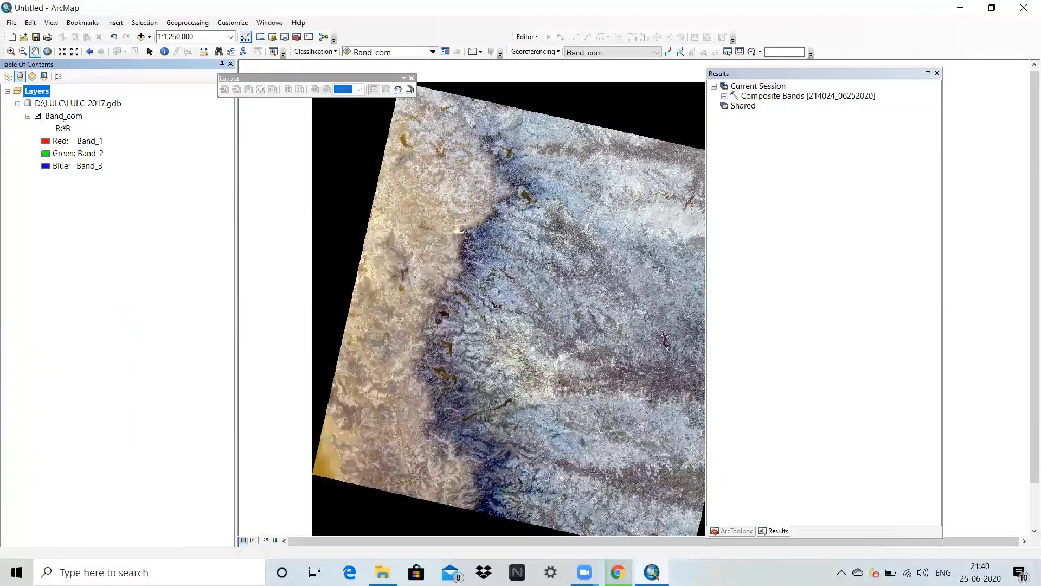
Set the Band_com layer's RGB composite to Band_5 for red, Band_4 for green and Band_3 for blue.
{"action": "left_click", "coordinate": [63, 116]}
{"action": "right_click", "coordinate": [63, 118]}
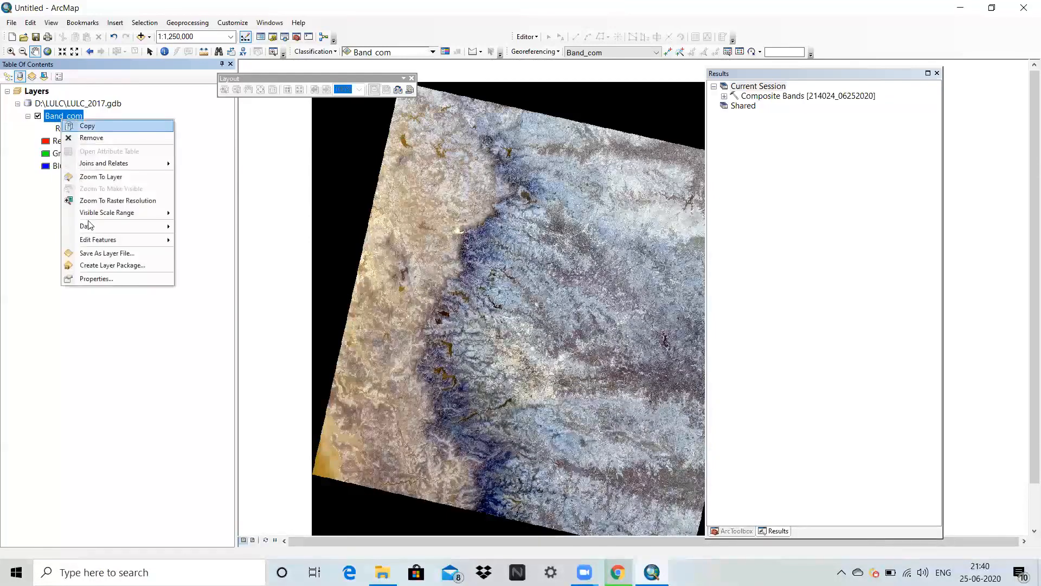
{"action": "left_click", "coordinate": [103, 279]}
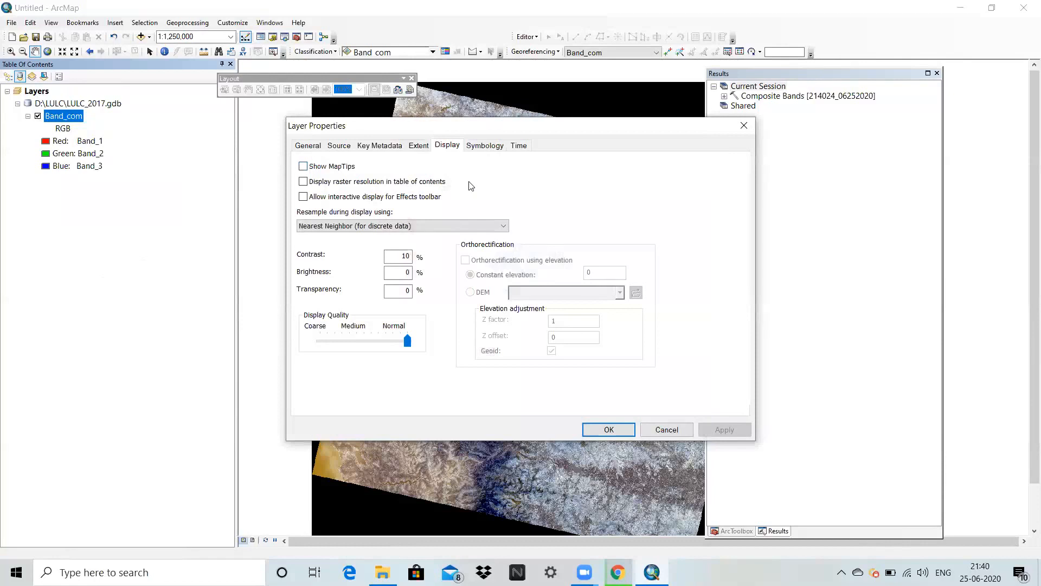
{"action": "left_click", "coordinate": [491, 145]}
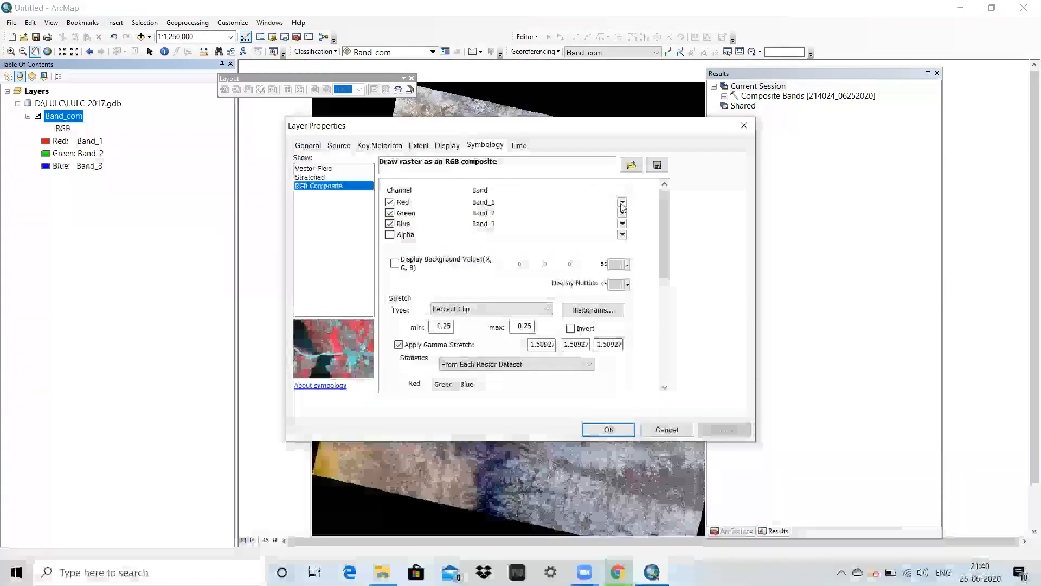
{"action": "left_click", "coordinate": [622, 202]}
{"action": "left_click", "coordinate": [596, 263]}
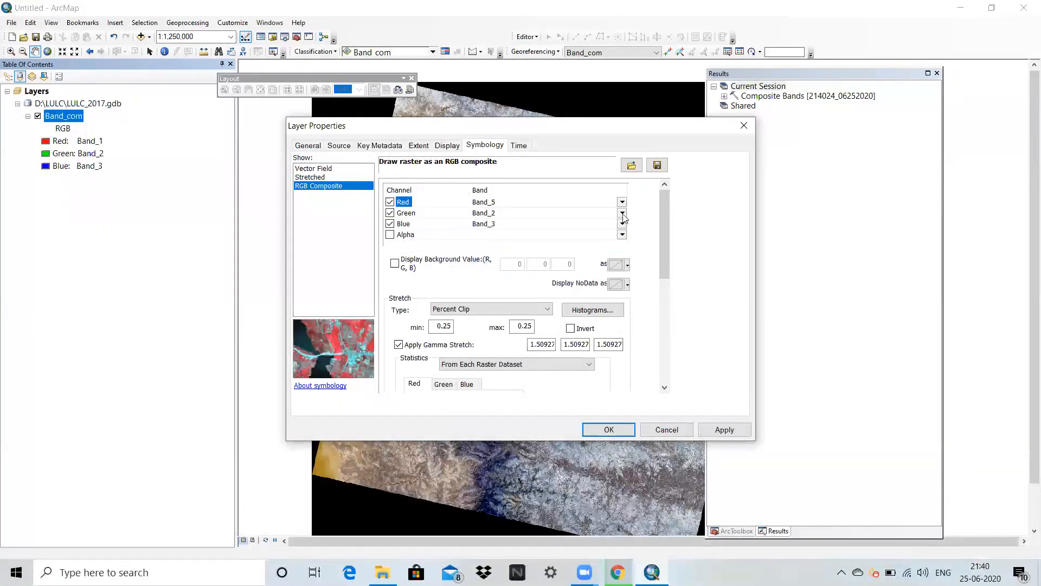
{"action": "left_click", "coordinate": [622, 213]}
{"action": "left_click", "coordinate": [595, 264]}
{"action": "left_click", "coordinate": [622, 224]}
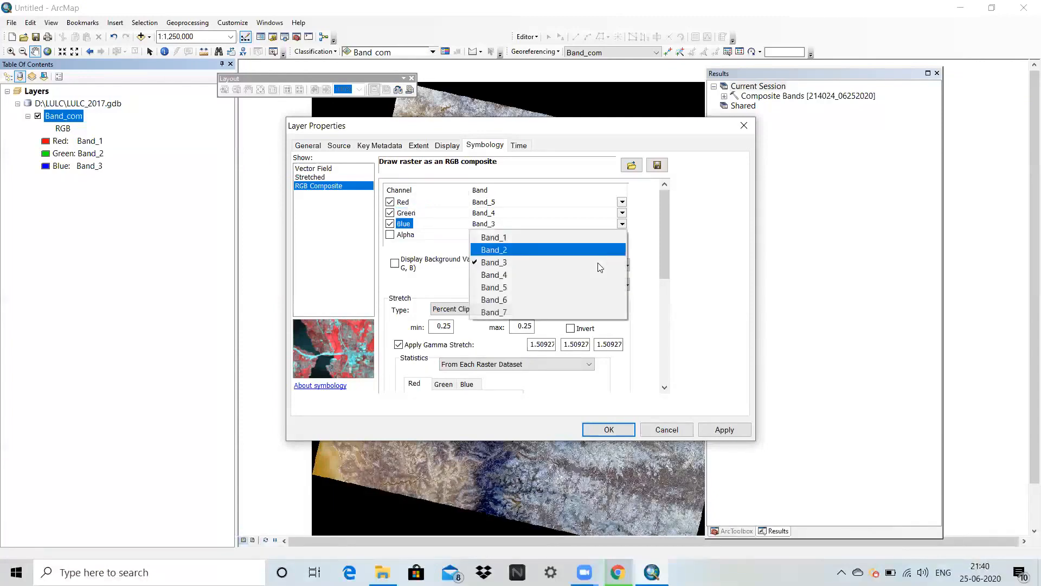
{"action": "left_click", "coordinate": [599, 265]}
{"action": "left_click", "coordinate": [724, 430]}
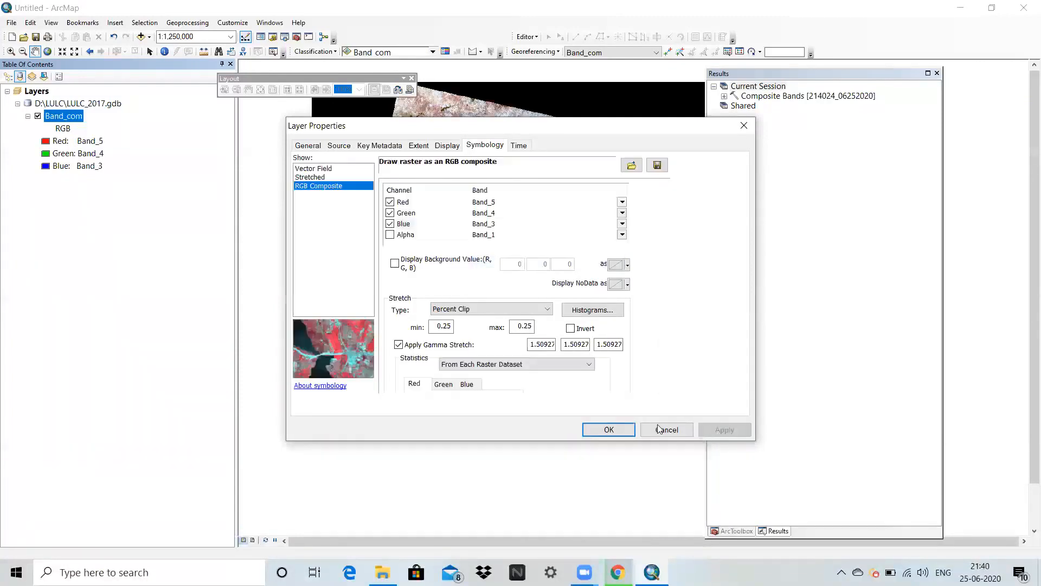
{"action": "left_click", "coordinate": [609, 429]}
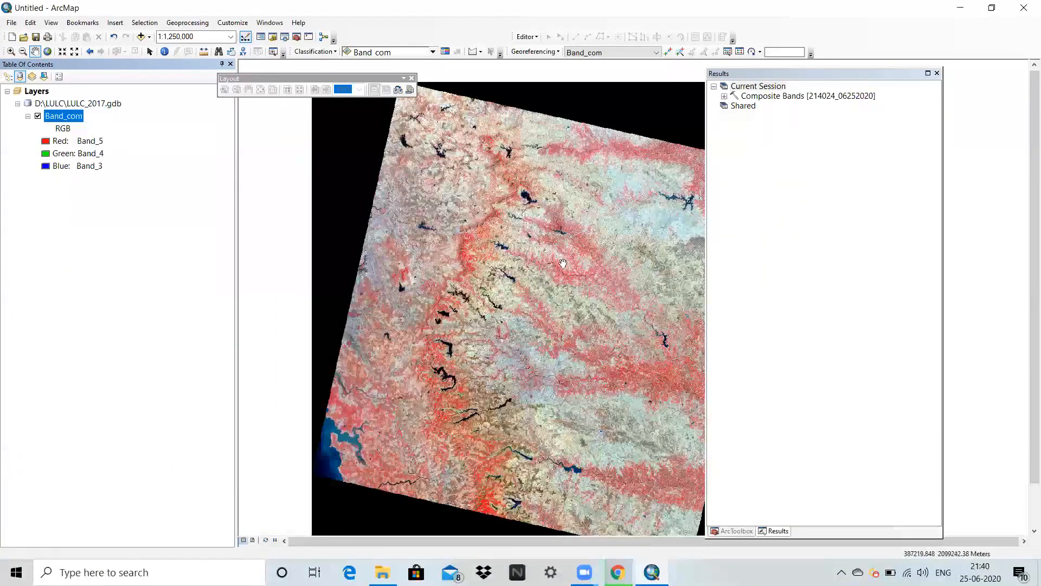
Move the Results window clear of the image, then open the Catalog window and group it with Results.
{"action": "left_click", "coordinate": [860, 87]}
{"action": "left_click_drag", "start_coordinate": [854, 76], "coordinate": [951, 83]}
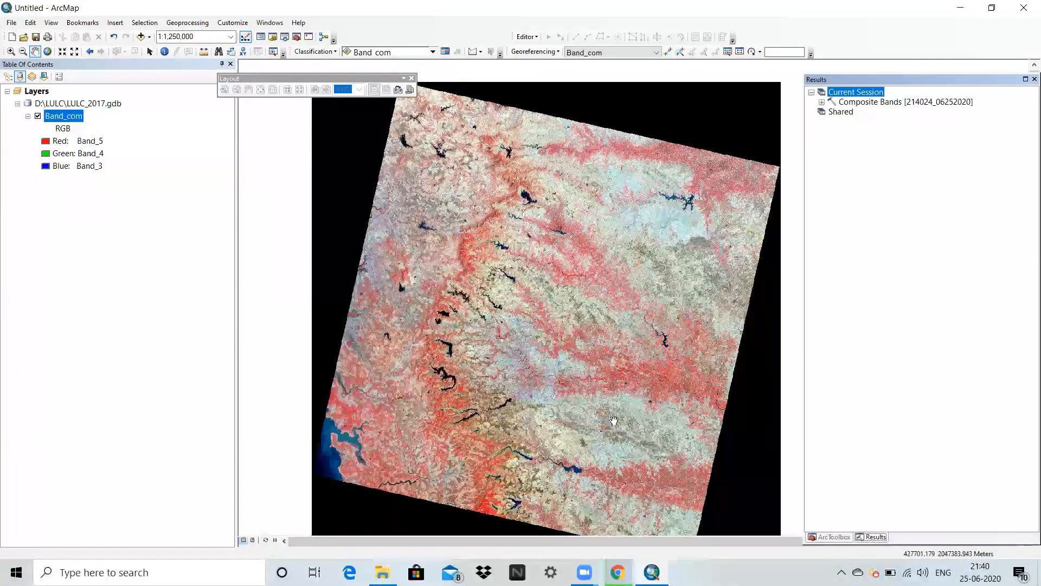
{"action": "left_click", "coordinate": [273, 38]}
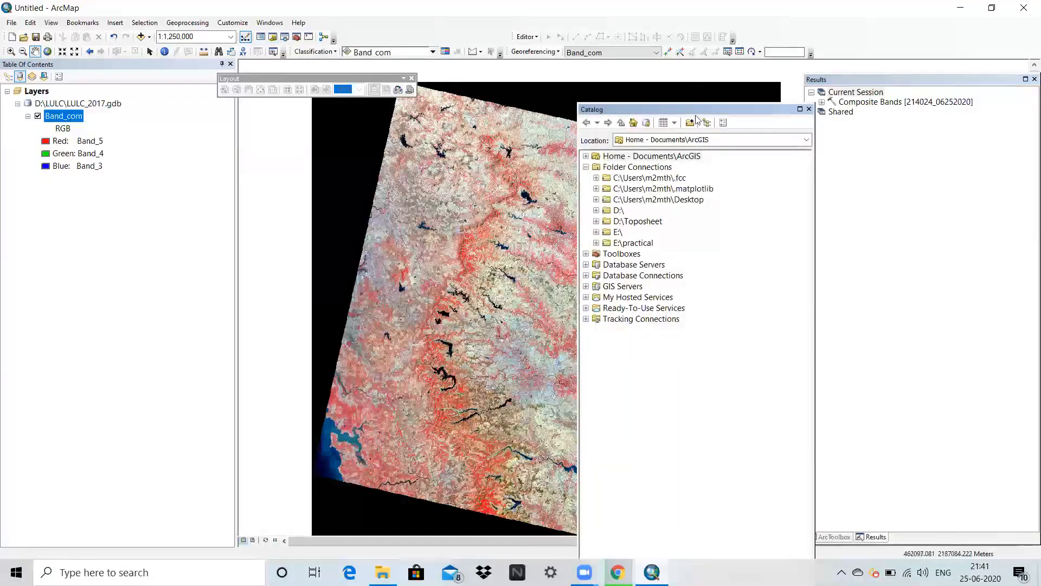
{"action": "left_click_drag", "start_coordinate": [698, 116], "coordinate": [851, 81]}
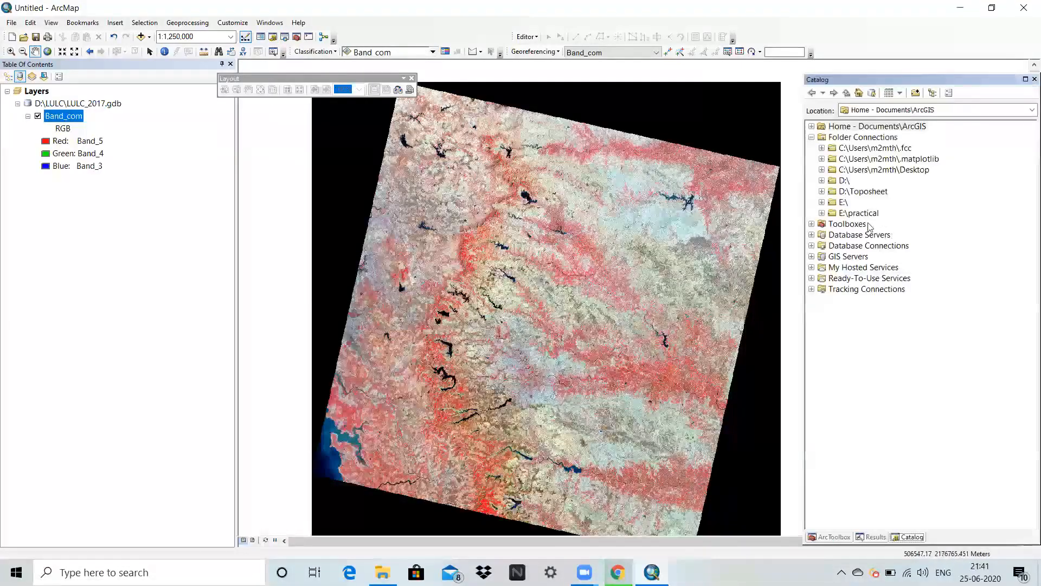
Start a new shapefile in the D:\LULC folder, name it Study_Area and set its feature type to Polygon.
{"action": "double_click", "coordinate": [844, 180]}
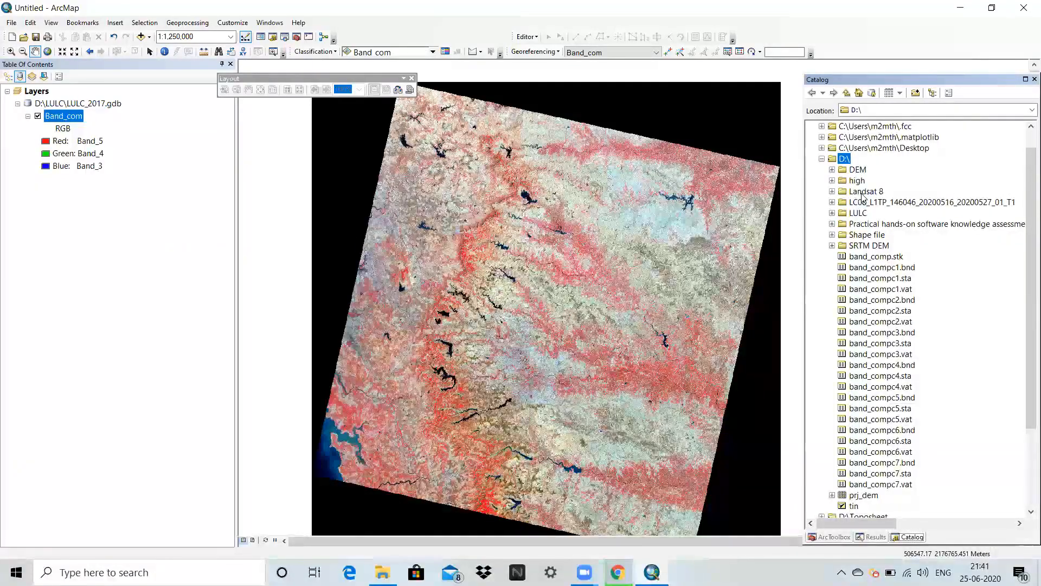
{"action": "double_click", "coordinate": [861, 214]}
{"action": "right_click", "coordinate": [863, 217]}
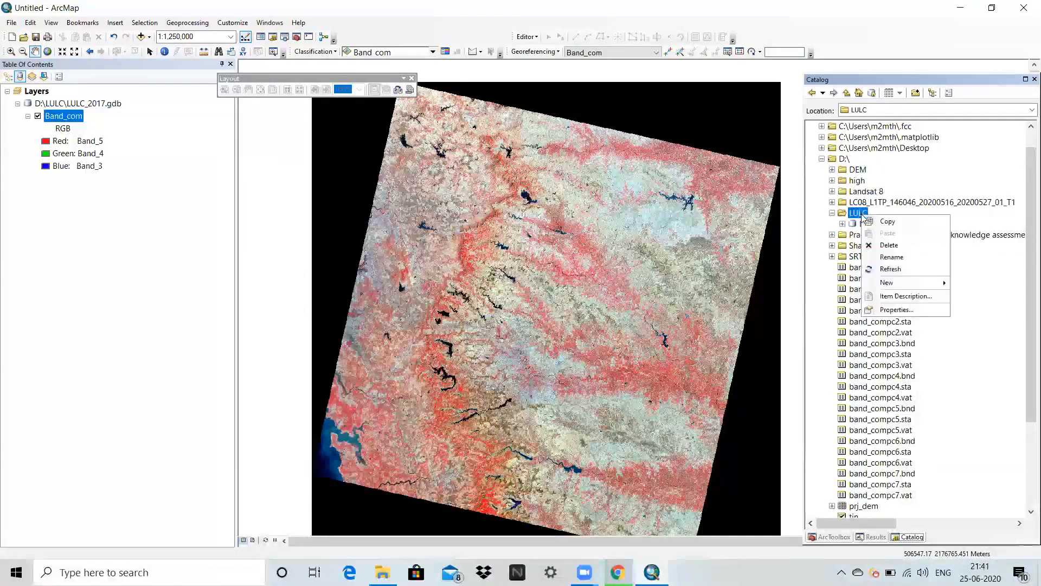
{"action": "mouse_move", "coordinate": [896, 286]}
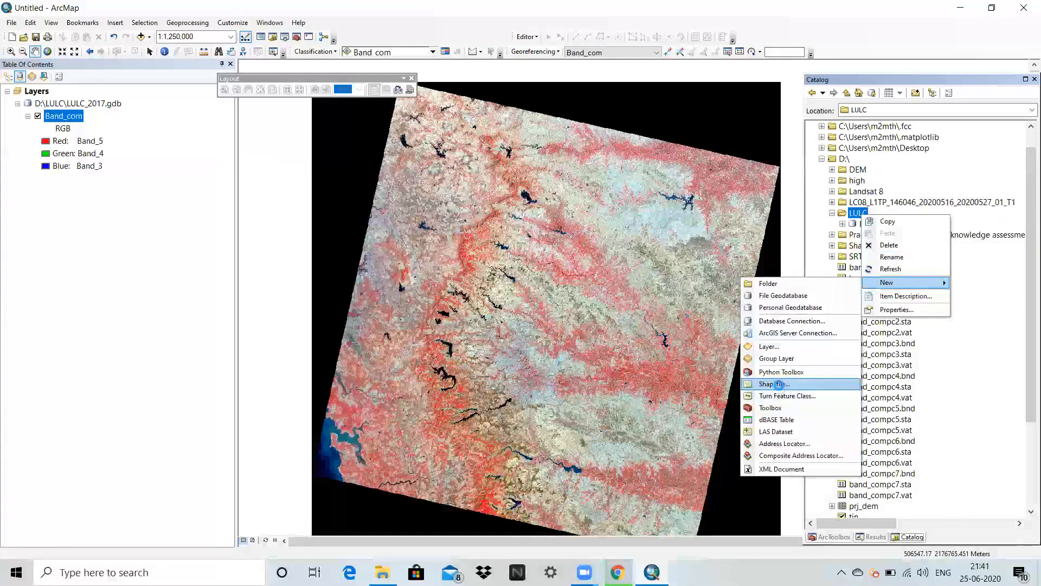
{"action": "left_click", "coordinate": [780, 384]}
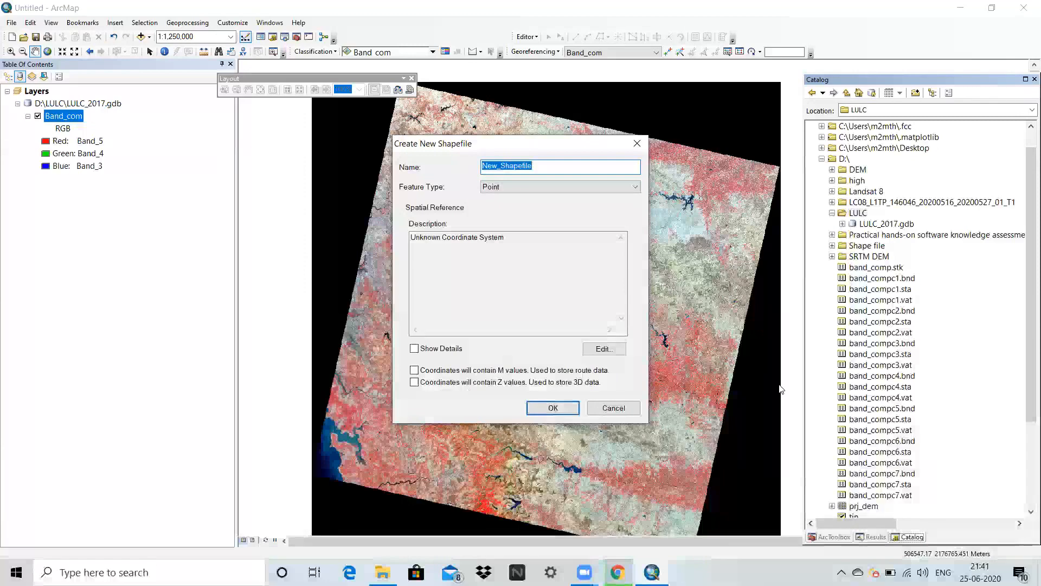
{"action": "type", "text": "Study"}
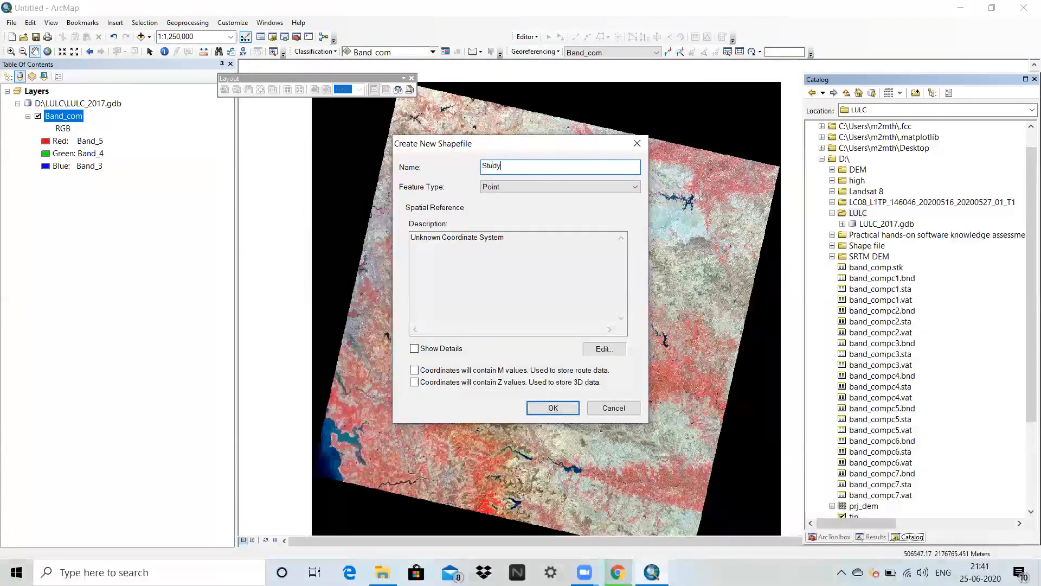
{"action": "type", "text": "_Area"}
{"action": "left_click", "coordinate": [567, 188]}
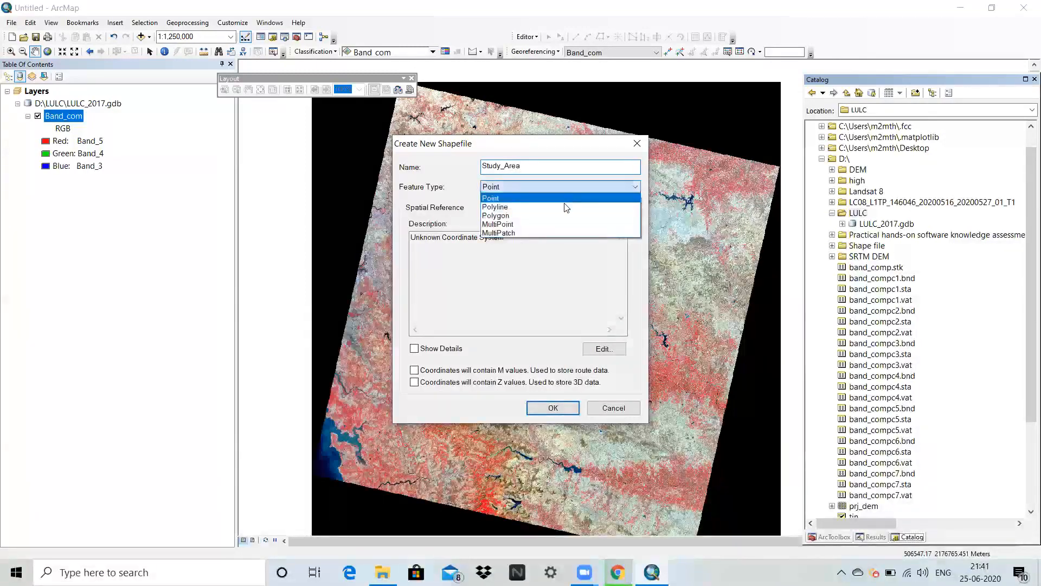
{"action": "left_click", "coordinate": [564, 217]}
Assign the World geographic coordinate system WGS 1984 to the Study_Area shapefile and create it.
{"action": "left_click", "coordinate": [603, 348]}
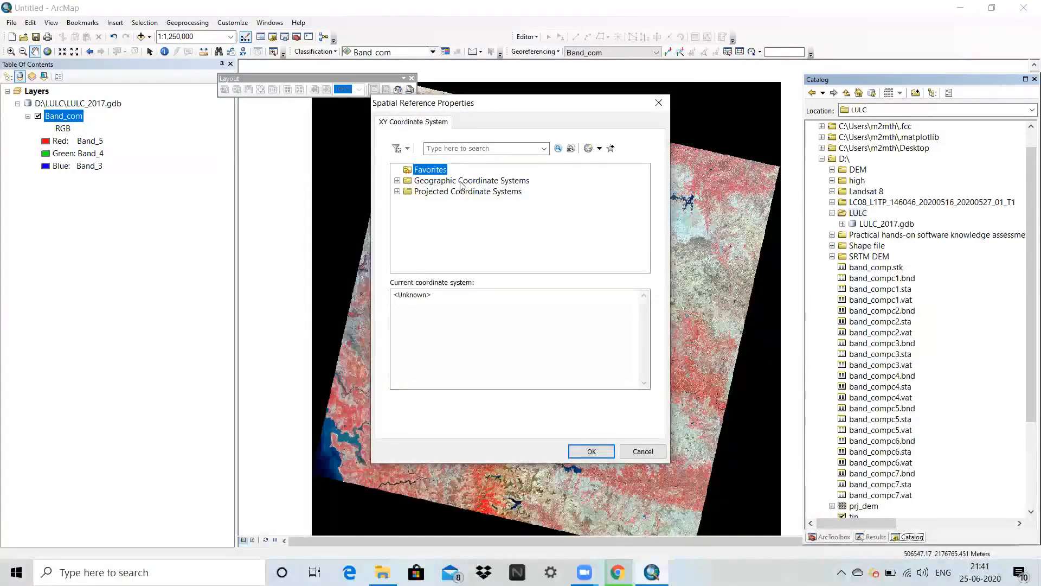
{"action": "double_click", "coordinate": [460, 182]}
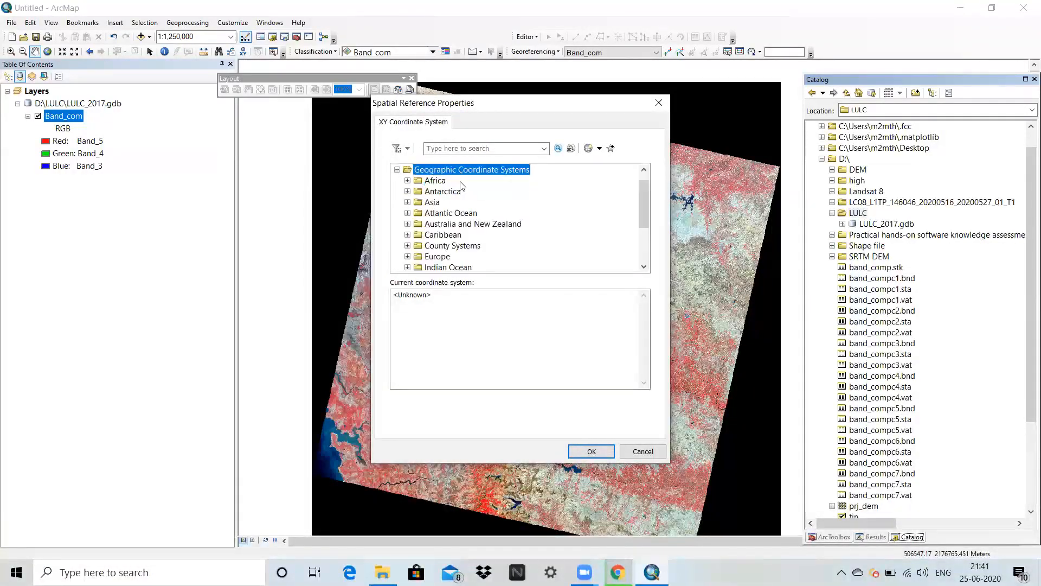
{"action": "scroll", "coordinate": [467, 228], "scroll_direction": "down", "scroll_amount": 3}
{"action": "double_click", "coordinate": [435, 257]}
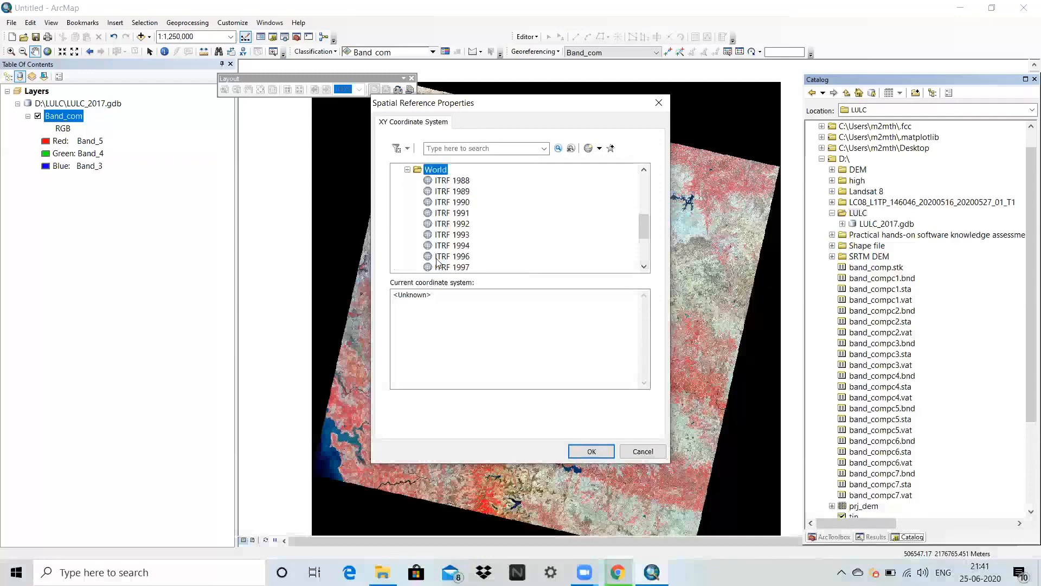
{"action": "scroll", "coordinate": [431, 259], "scroll_direction": "down", "scroll_amount": 3}
{"action": "left_click", "coordinate": [452, 256]}
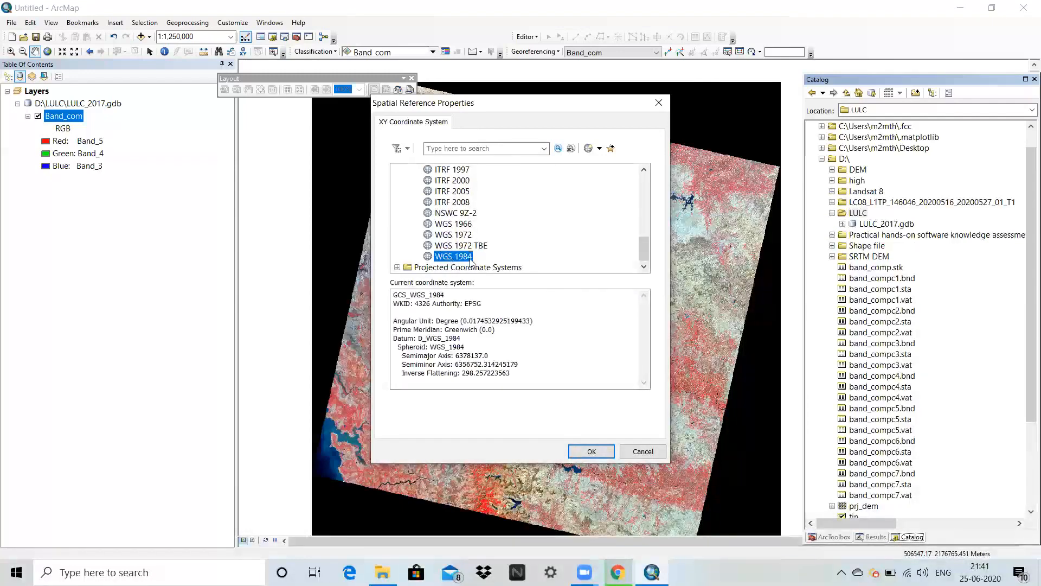
{"action": "left_click", "coordinate": [589, 451]}
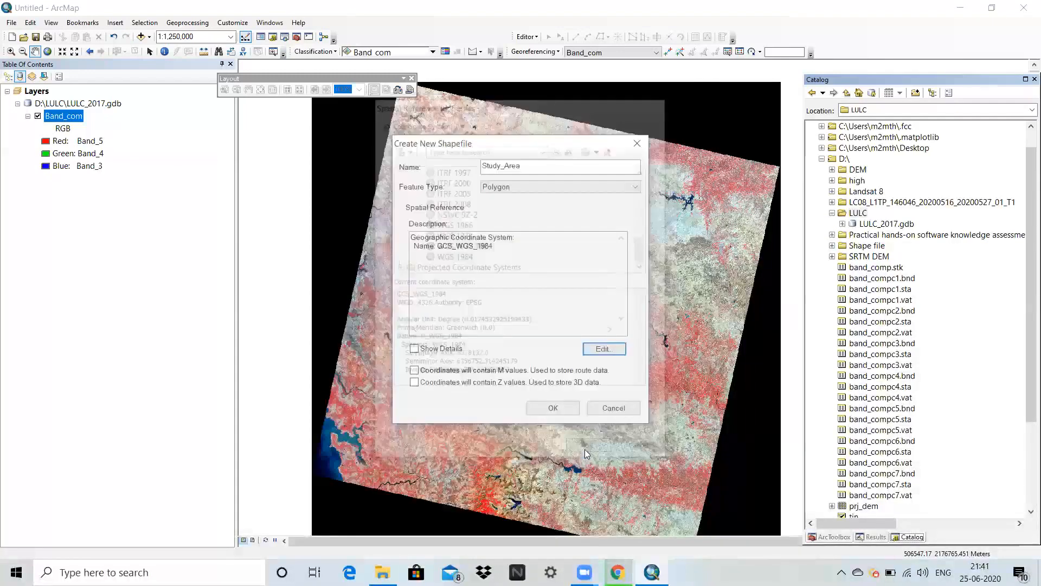
{"action": "left_click", "coordinate": [563, 411]}
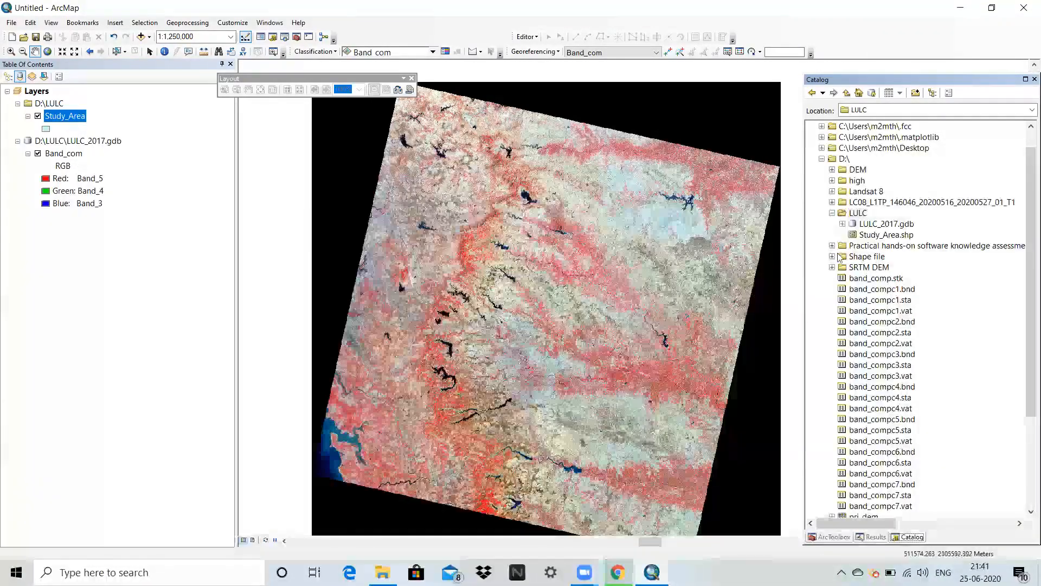
Start an edit session for the Study_Area layer, continuing despite the spatial reference mismatch.
{"action": "left_click", "coordinate": [526, 36]}
{"action": "left_click", "coordinate": [532, 49]}
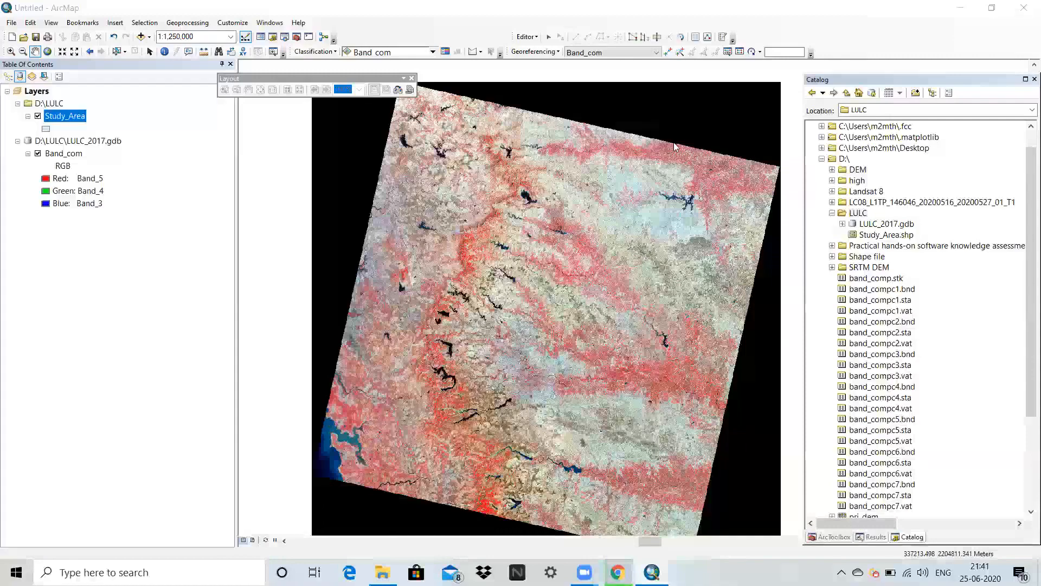
{"action": "left_click", "coordinate": [428, 185]}
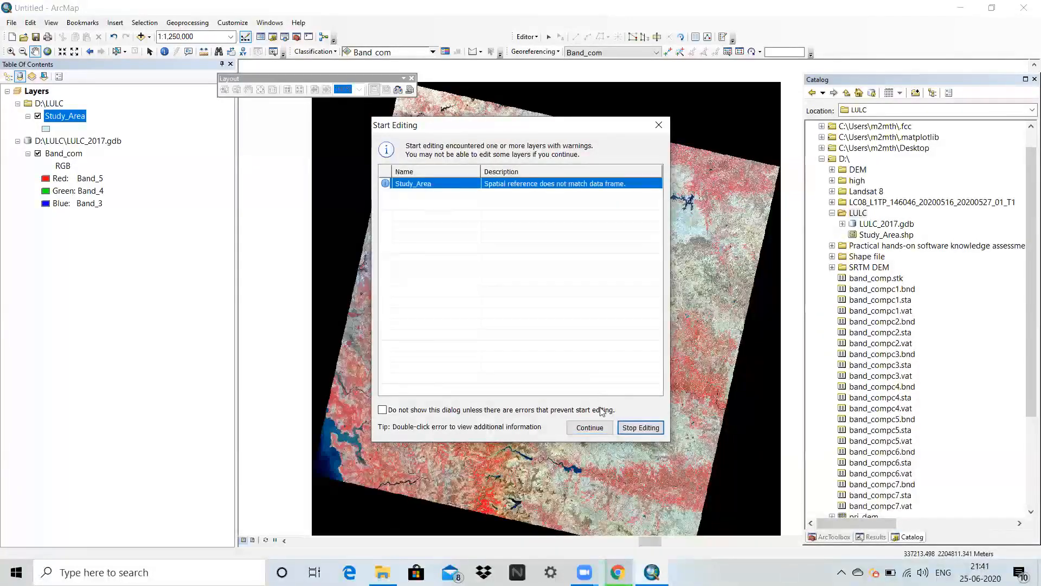
{"action": "left_click", "coordinate": [589, 428]}
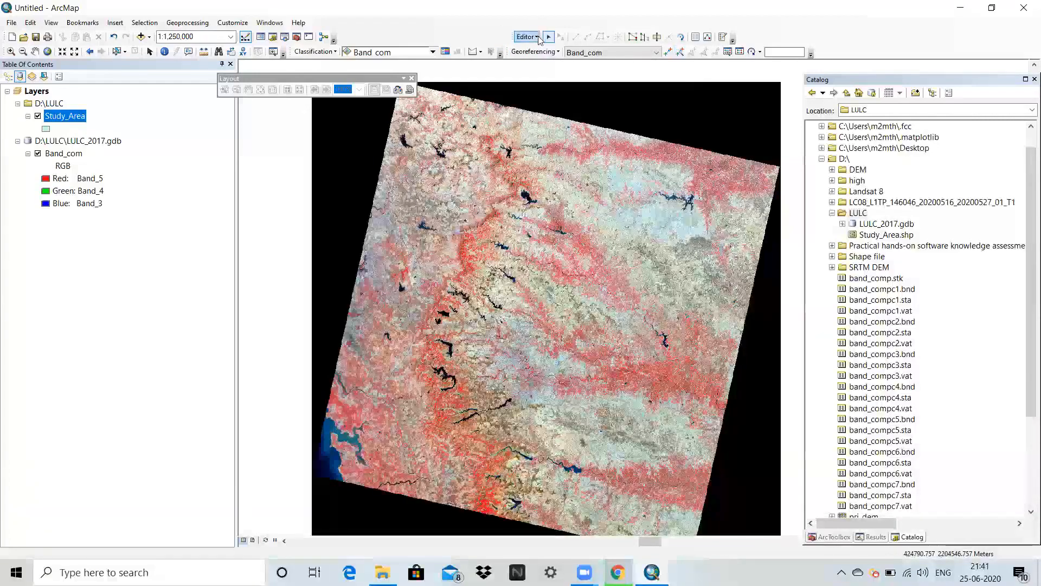
Open the Create Features window, clear the Catalog window away and place Create Features beside the map, clear of the image.
{"action": "left_click", "coordinate": [723, 38]}
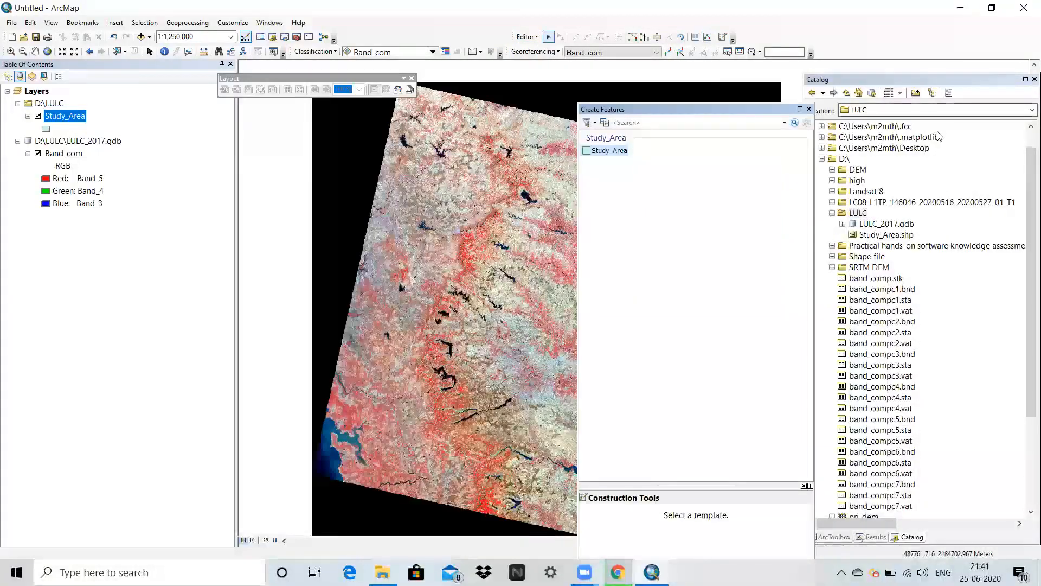
{"action": "left_click", "coordinate": [1026, 80]}
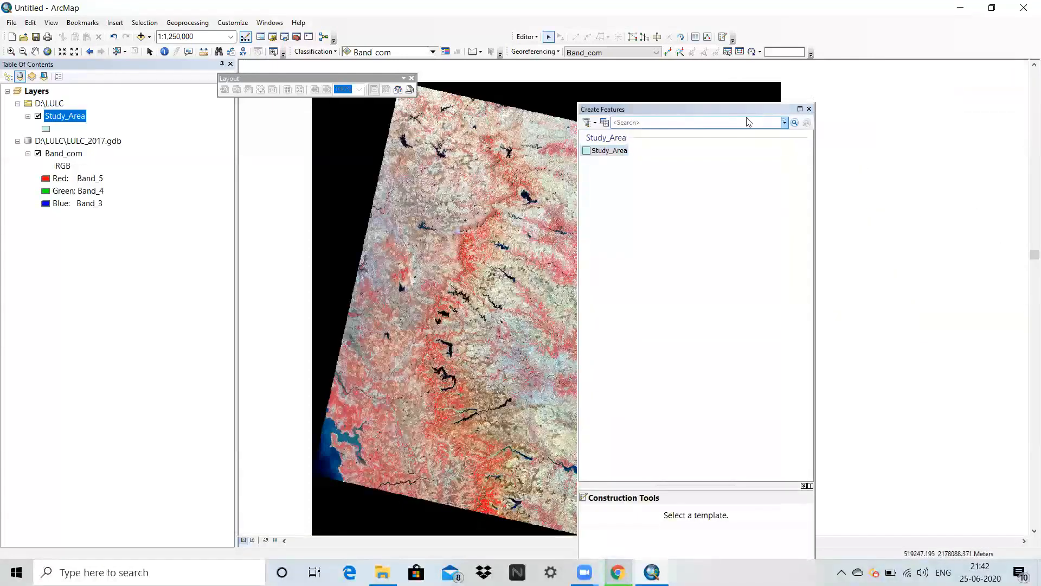
{"action": "left_click_drag", "start_coordinate": [651, 109], "coordinate": [1024, 304]}
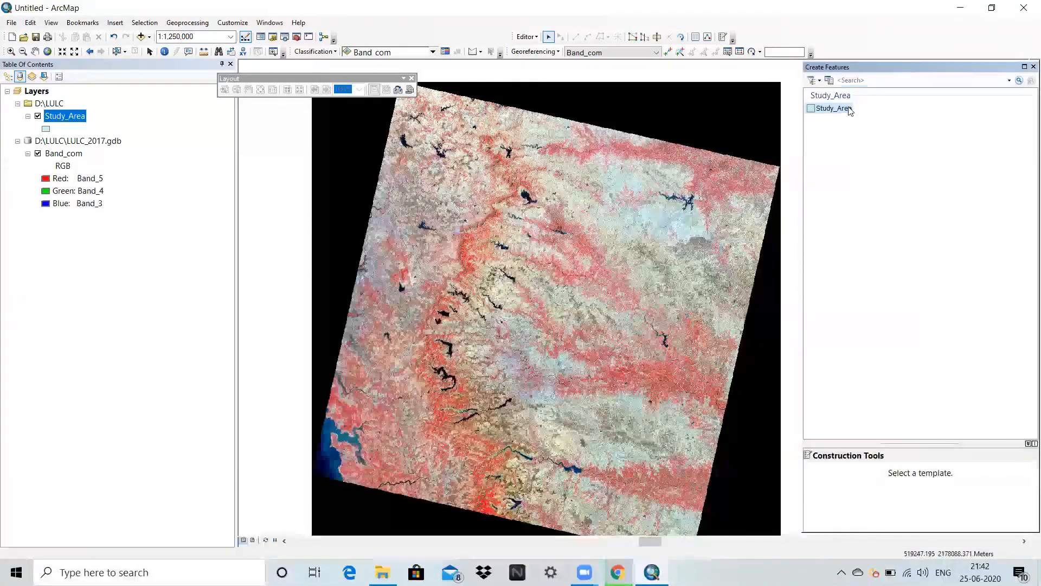
Draw a four-sided Study_Area polygon about 100 km wide over the central and lower part of the scene, parallel to its edges.
{"action": "left_click", "coordinate": [833, 108]}
{"action": "left_click", "coordinate": [853, 475]}
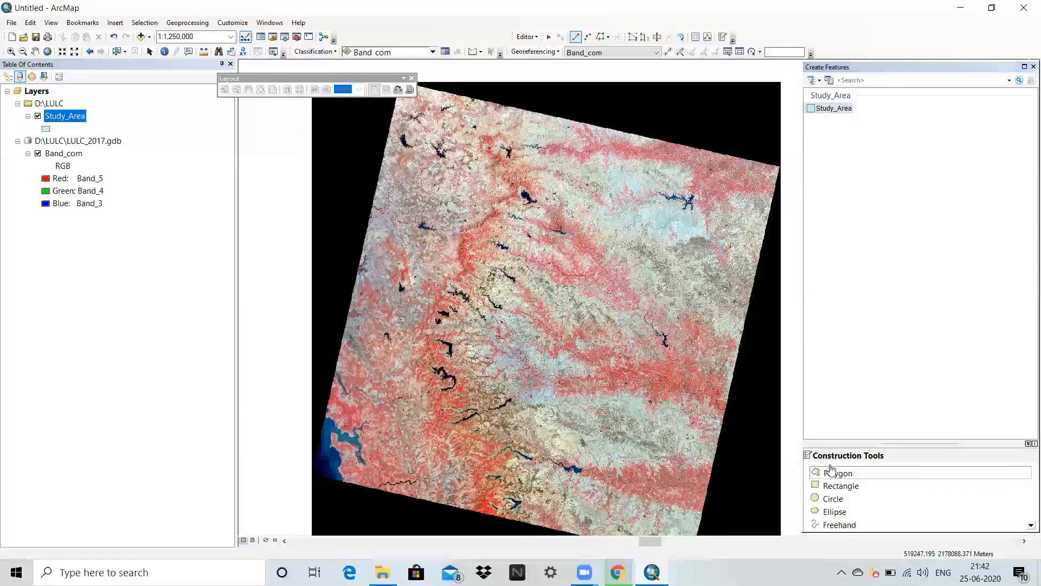
{"action": "left_click", "coordinate": [444, 246]}
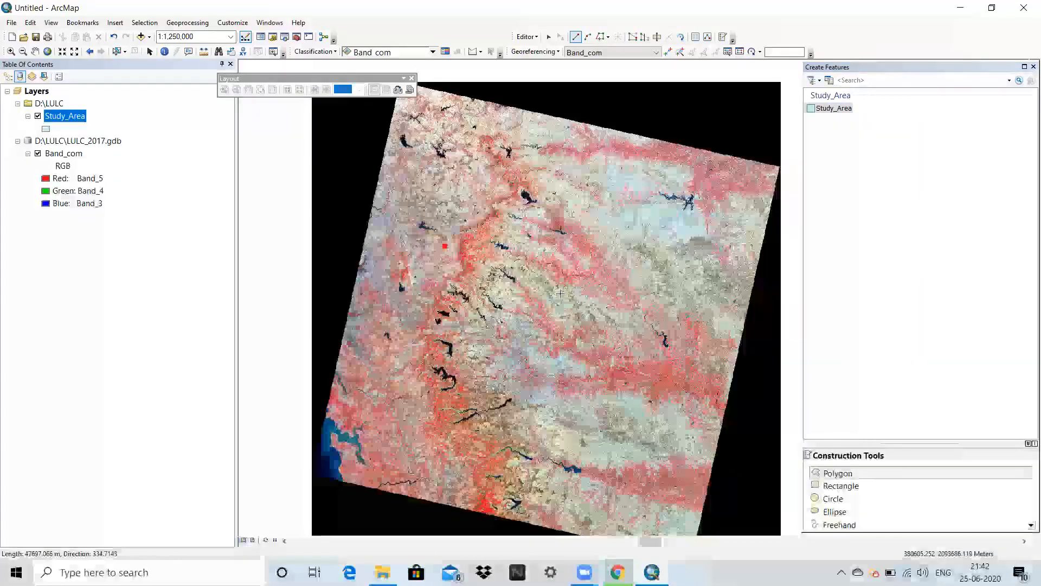
{"action": "left_click", "coordinate": [652, 275]}
{"action": "left_click", "coordinate": [625, 459]}
{"action": "double_click", "coordinate": [411, 424]}
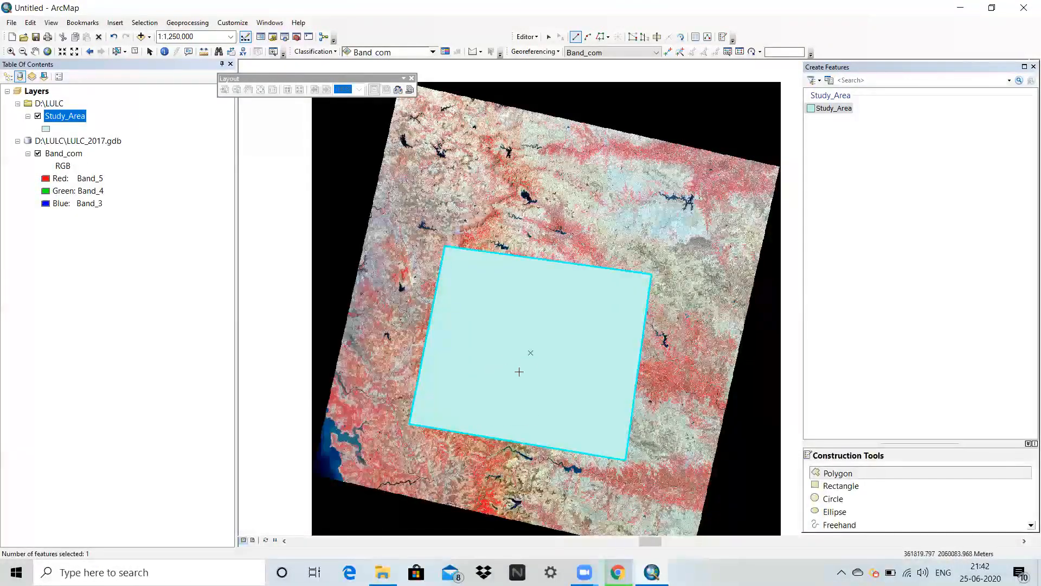
Save the edits to the Study_Area polygon and stop editing.
{"action": "left_click", "coordinate": [526, 36]}
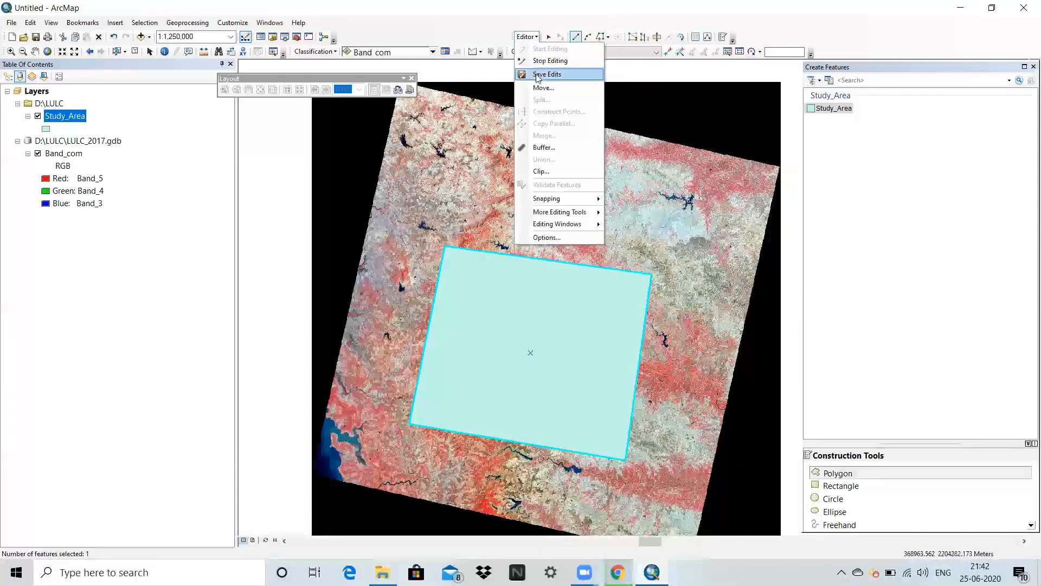
{"action": "left_click", "coordinate": [537, 69]}
{"action": "left_click", "coordinate": [527, 36]}
{"action": "left_click", "coordinate": [526, 37]}
{"action": "left_click", "coordinate": [527, 37]}
{"action": "left_click", "coordinate": [536, 61]}
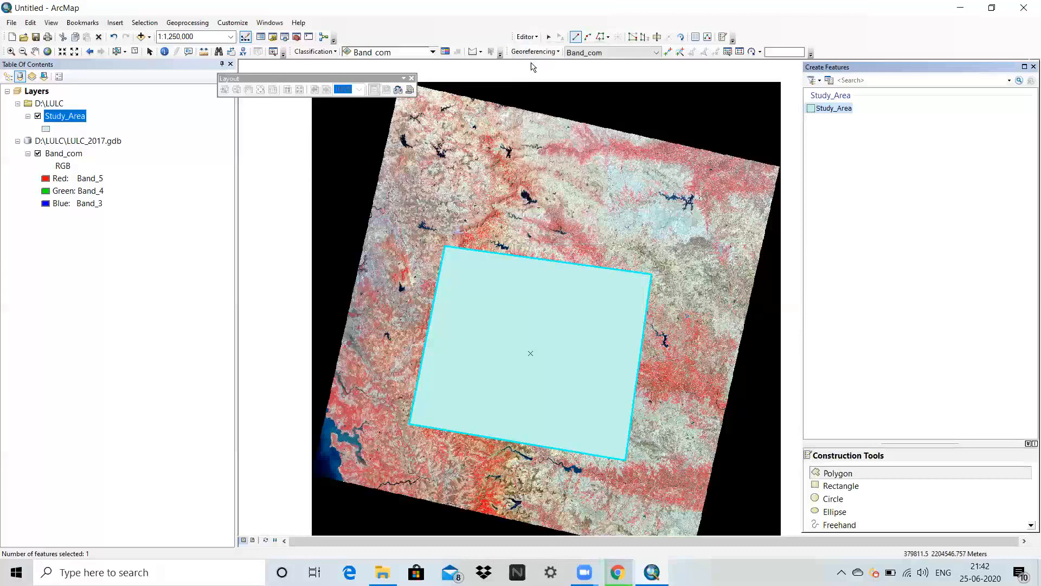
Change the Study_Area layer's symbol to Hollow with an outline width of 2.
{"action": "left_click", "coordinate": [46, 129]}
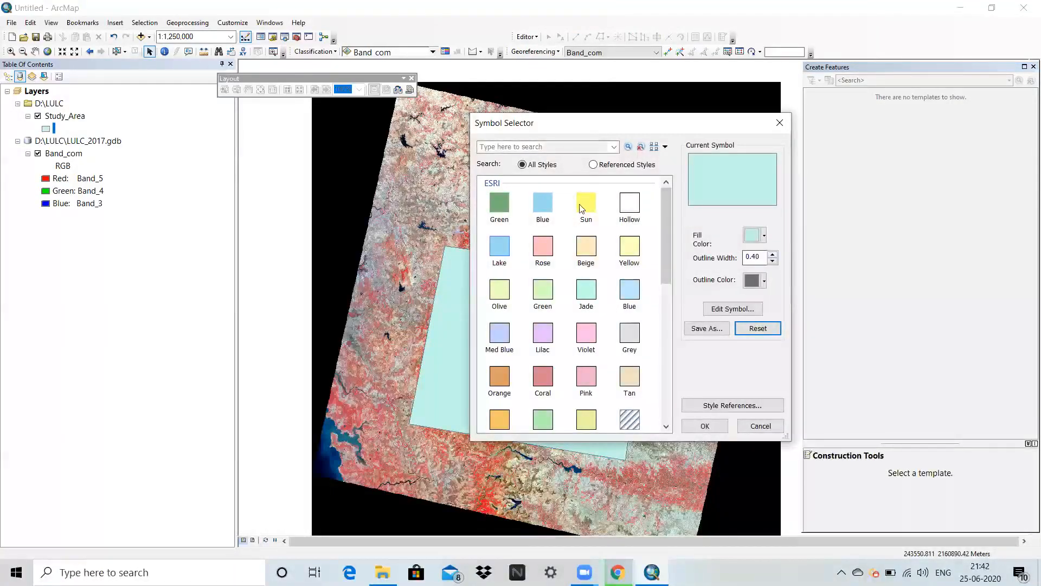
{"action": "left_click", "coordinate": [628, 205]}
{"action": "double_click", "coordinate": [755, 256]}
{"action": "type", "text": "2"}
{"action": "left_click", "coordinate": [714, 430]}
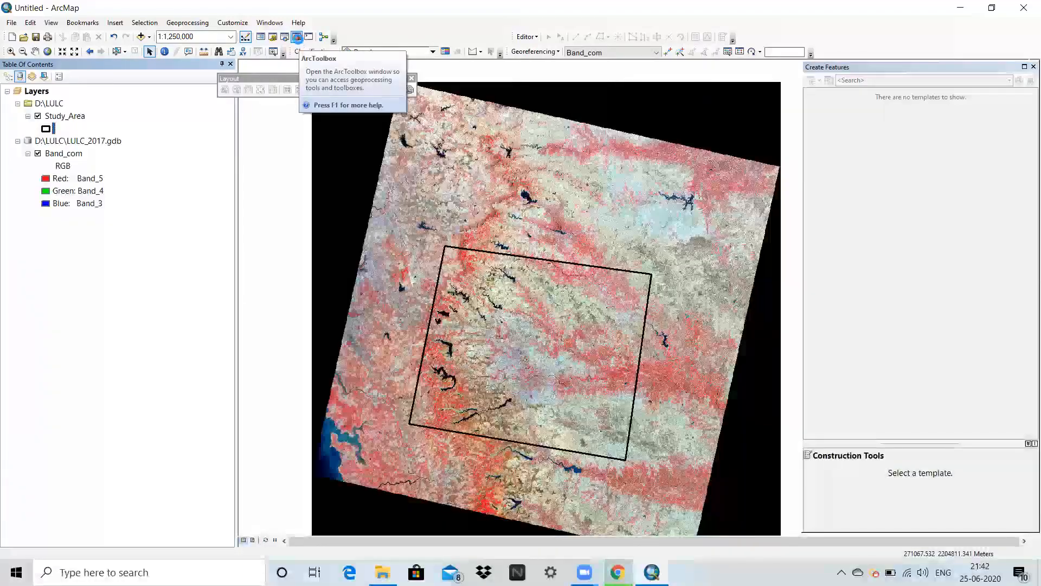
Open the Extract by Mask tool from the Spatial Analyst extraction tools in ArcToolbox.
{"action": "left_click", "coordinate": [297, 37]}
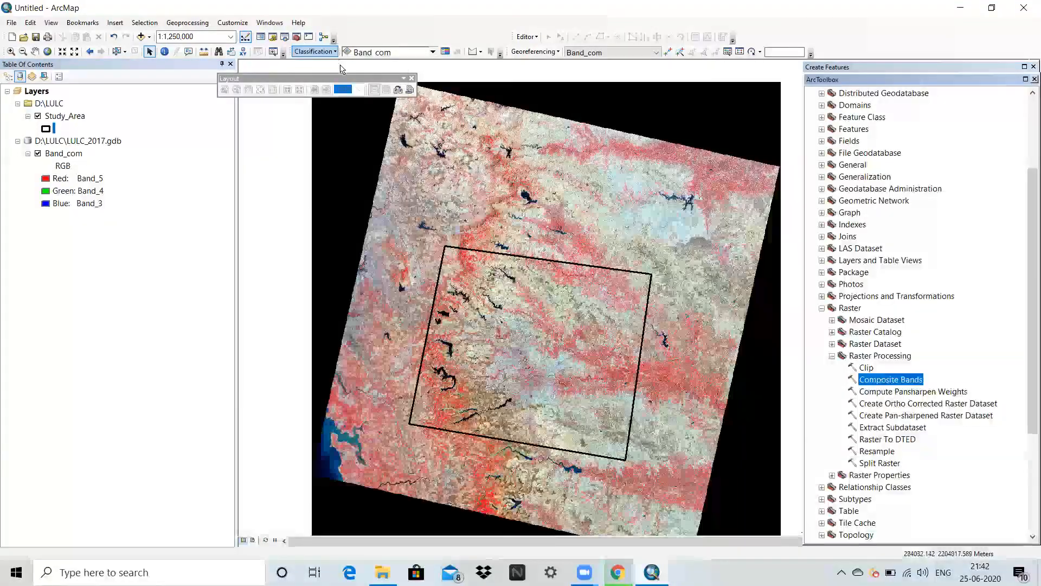
{"action": "left_click", "coordinate": [822, 298]}
{"action": "scroll", "coordinate": [836, 330], "scroll_direction": "down", "scroll_amount": 10}
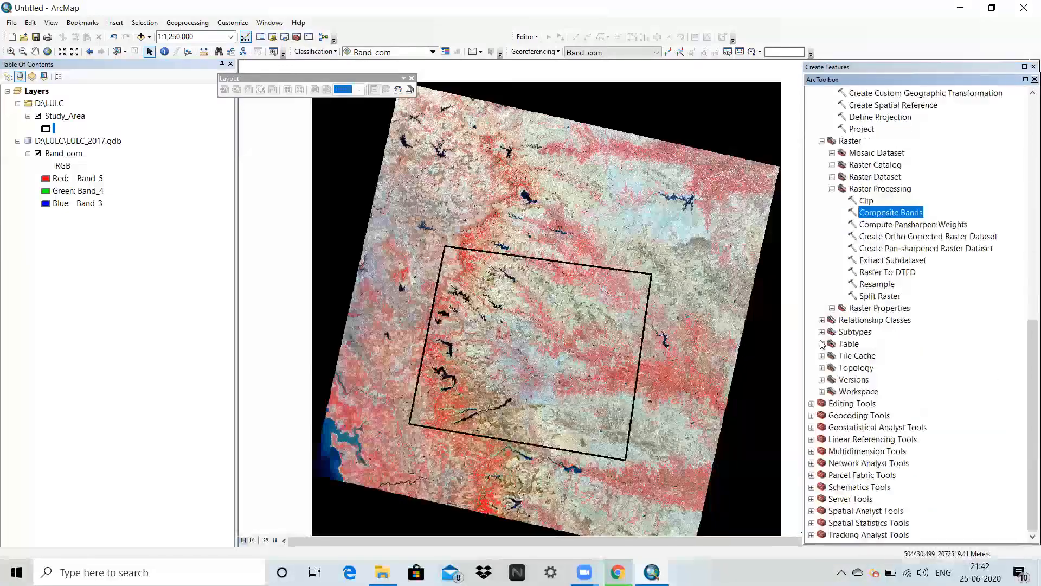
{"action": "double_click", "coordinate": [857, 513]}
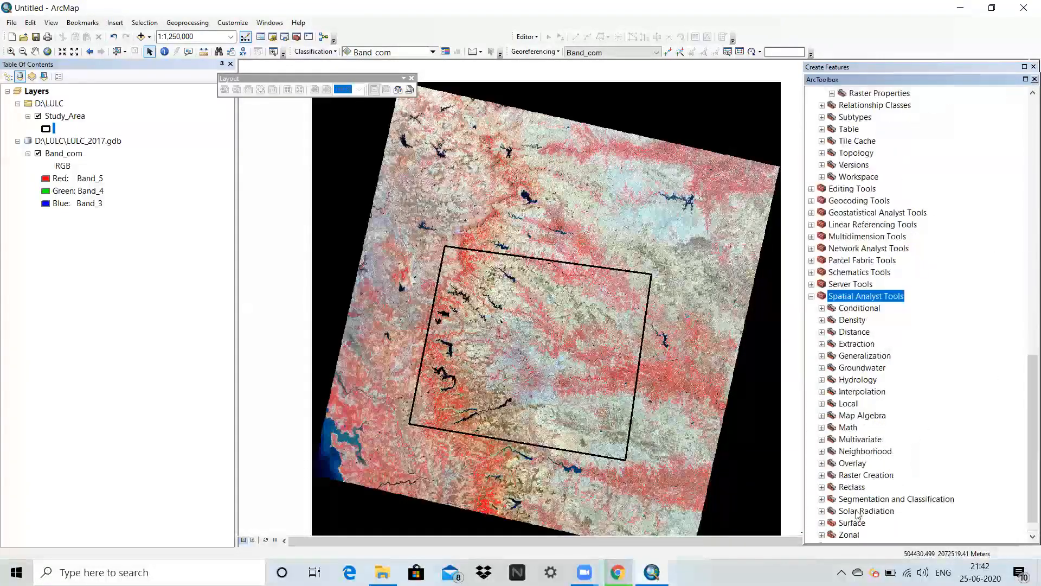
{"action": "scroll", "coordinate": [873, 336], "scroll_direction": "down", "scroll_amount": 1}
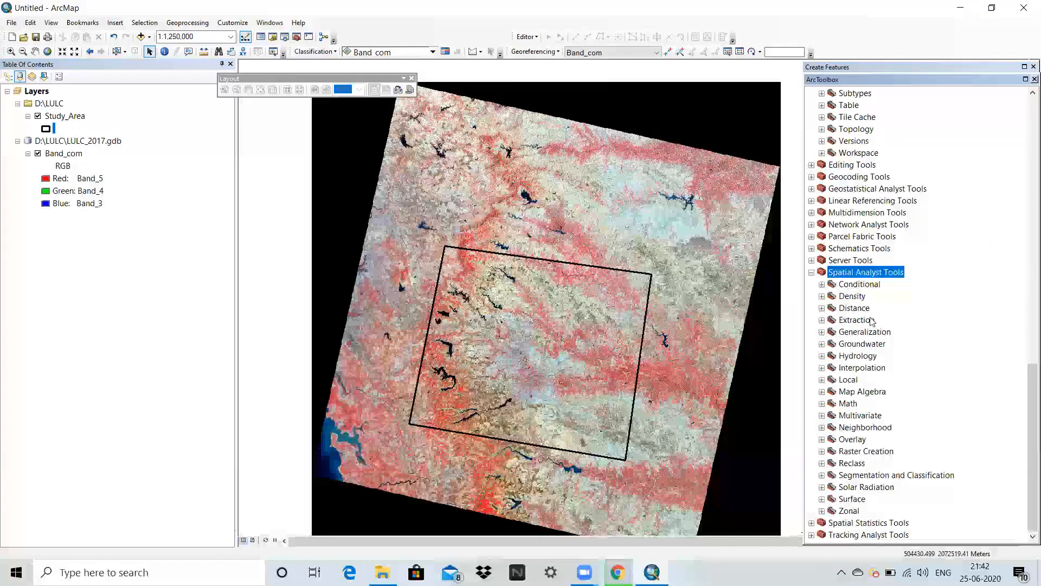
{"action": "double_click", "coordinate": [870, 321]}
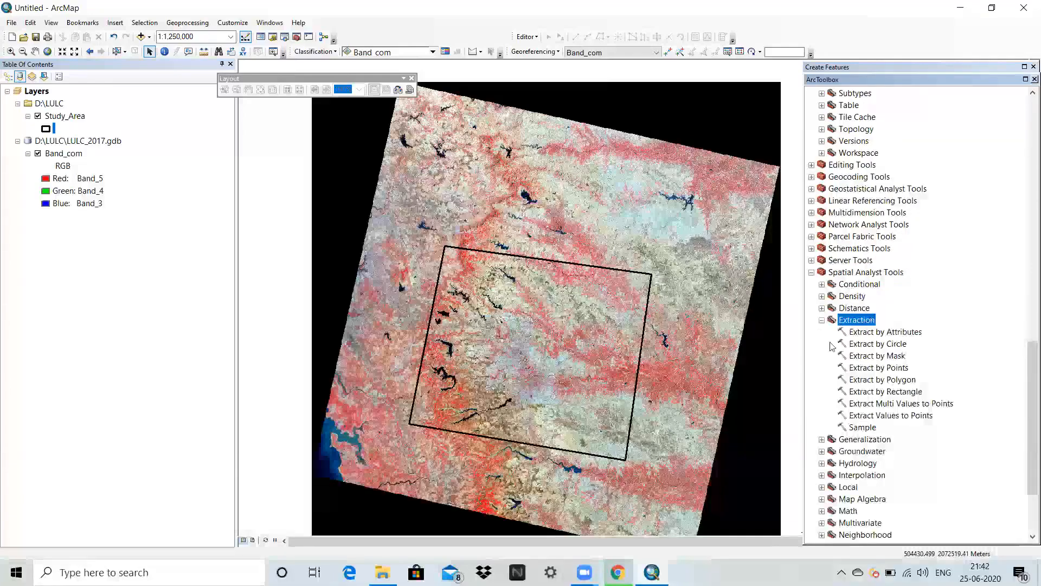
{"action": "double_click", "coordinate": [884, 356]}
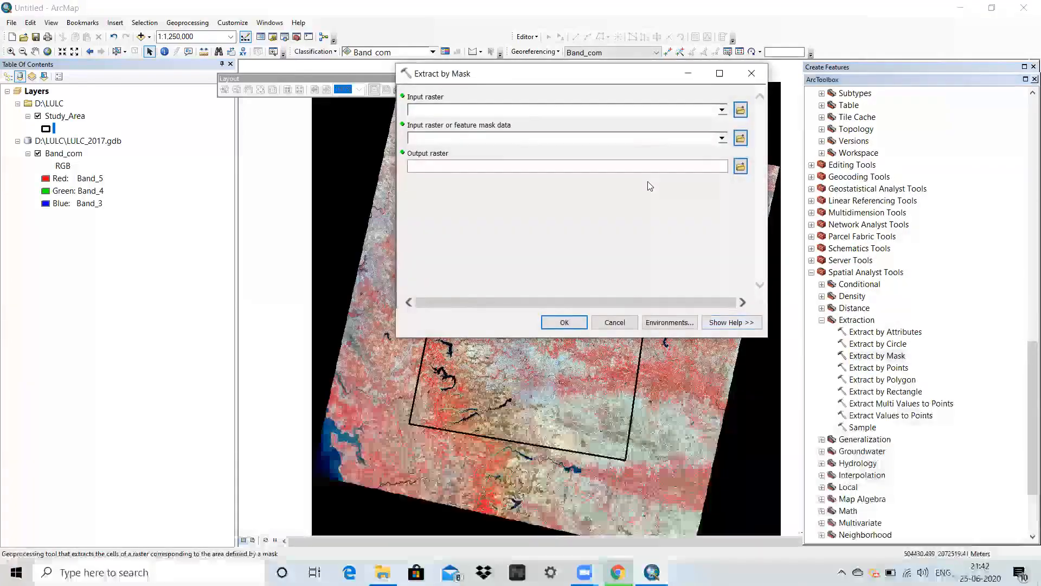
Set Band_com as the input raster and Study_Area as the feature mask for Extract by Mask.
{"action": "left_click", "coordinate": [721, 112]}
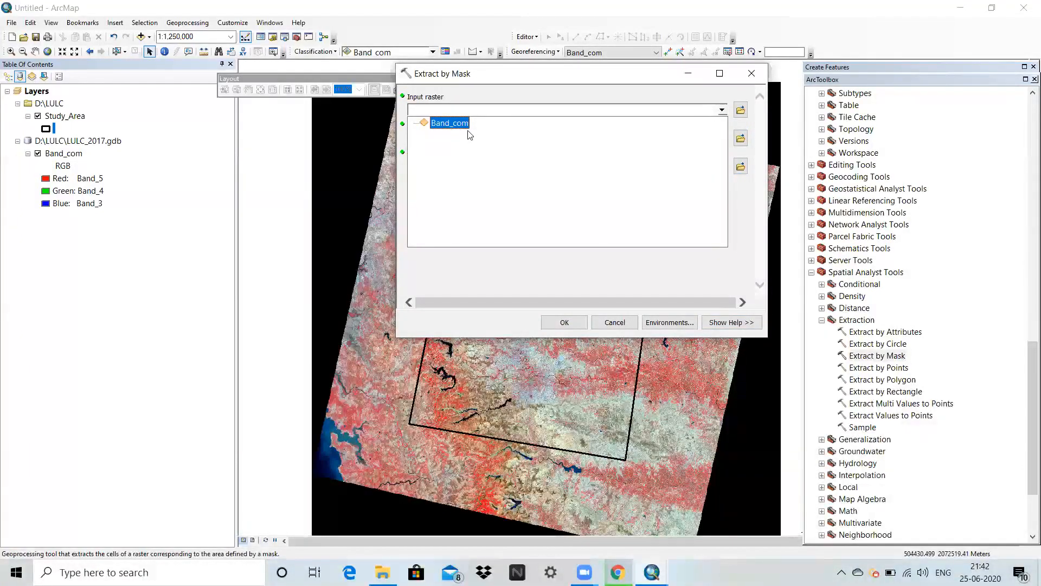
{"action": "left_click", "coordinate": [453, 123]}
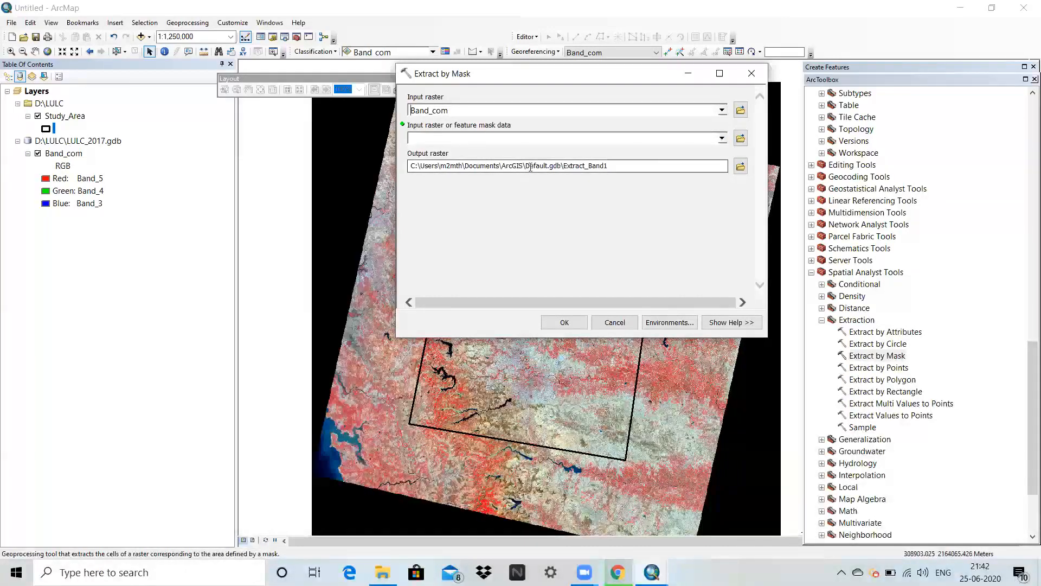
{"action": "left_click", "coordinate": [722, 139]}
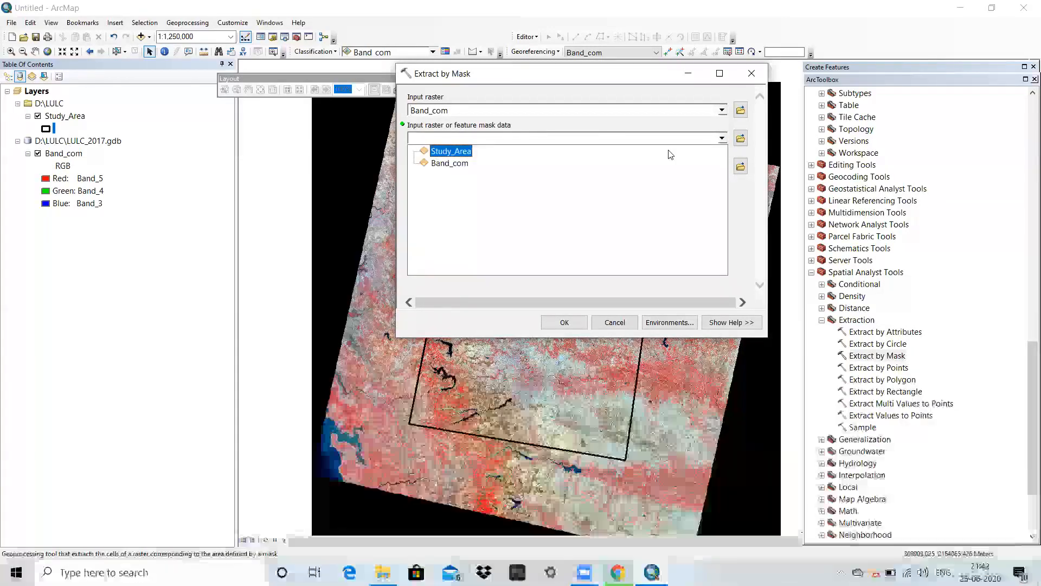
{"action": "left_click", "coordinate": [452, 152]}
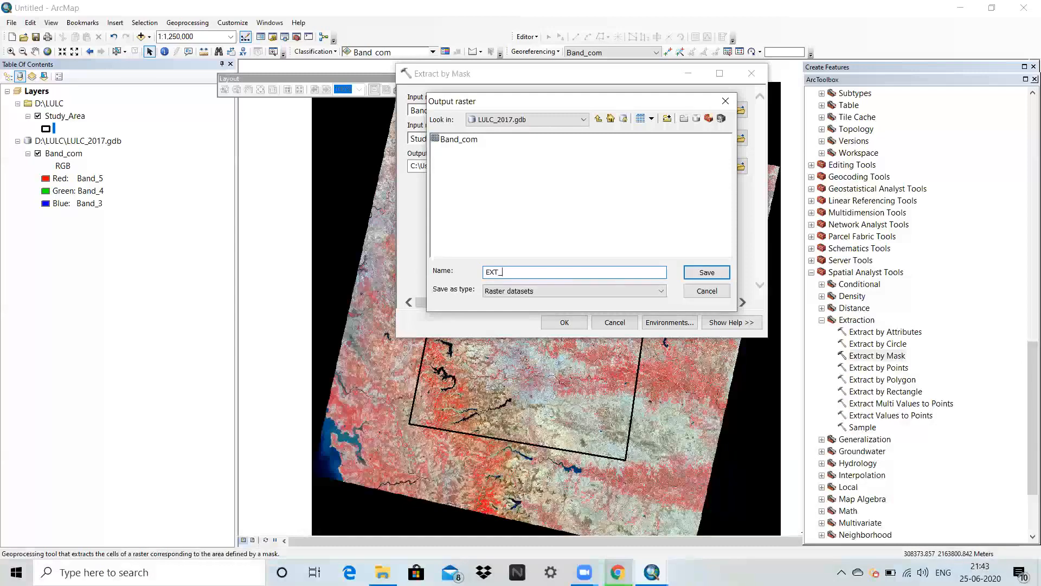
Save the output raster as EXT_SA in LULC_2017.gdb and run Extract by Mask.
{"action": "left_click", "coordinate": [705, 273]}
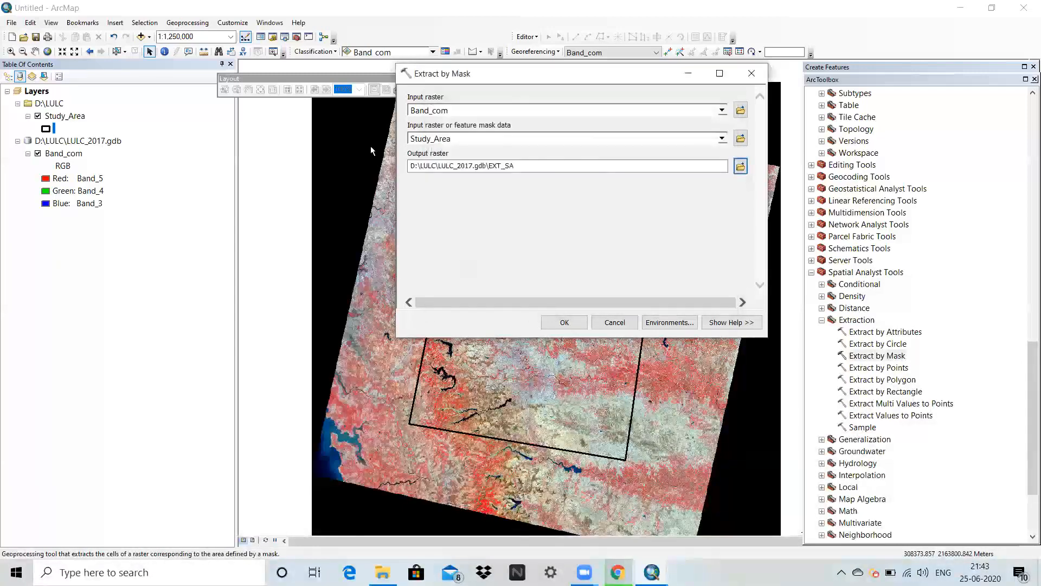
{"action": "left_click", "coordinate": [564, 322]}
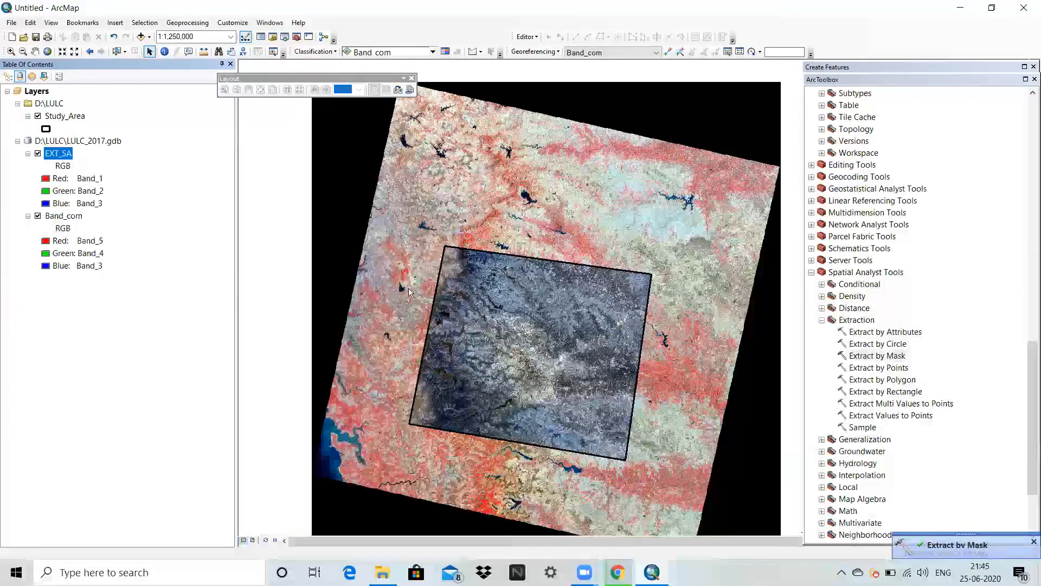
Set the EXT_SA layer's RGB composite to Band_5 for red, Band_4 for green and Band_3 for blue.
{"action": "right_click", "coordinate": [58, 156]}
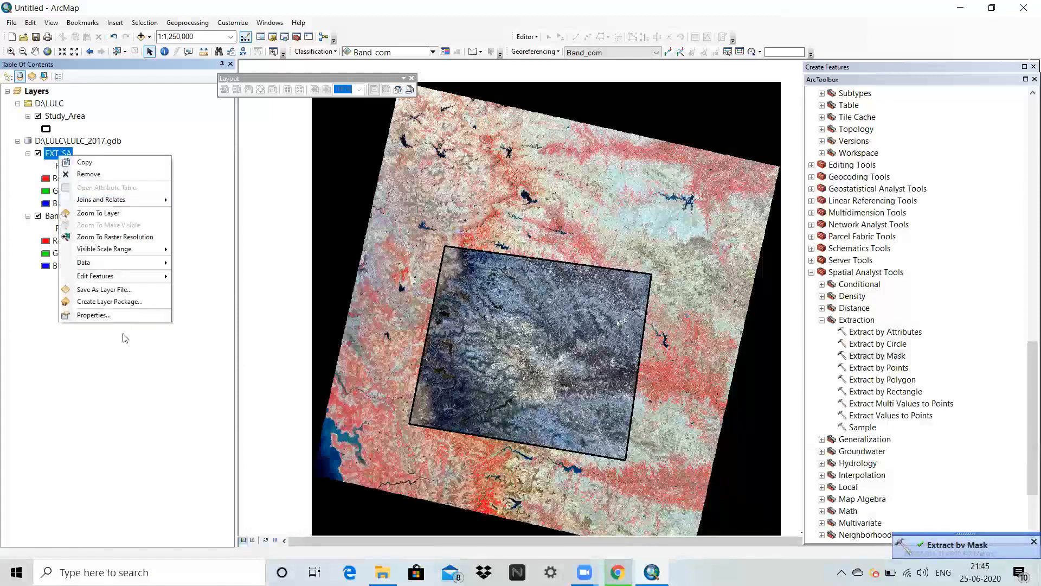
{"action": "left_click", "coordinate": [118, 314]}
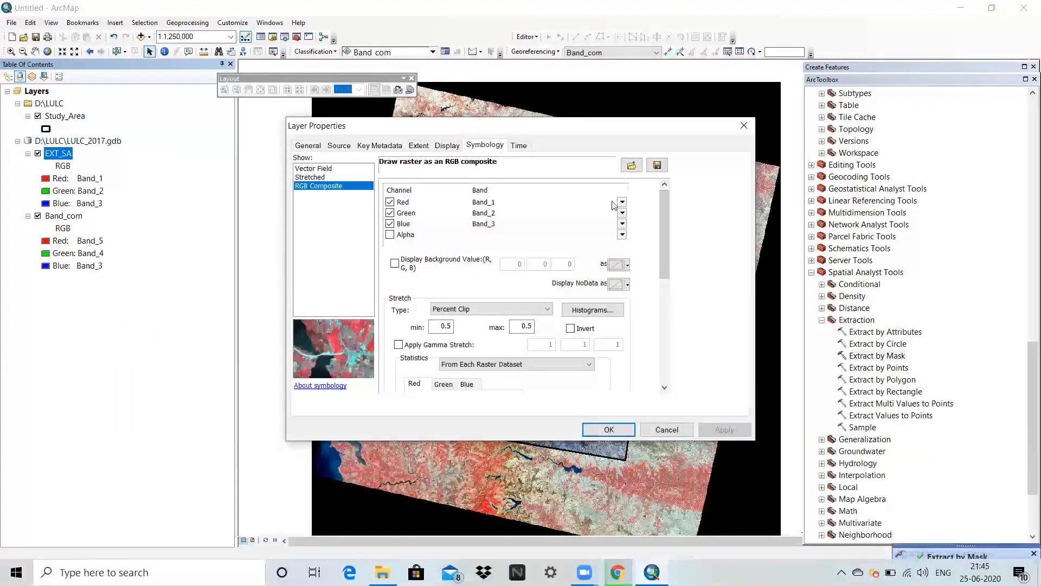
{"action": "left_click", "coordinate": [622, 202]}
{"action": "left_click", "coordinate": [582, 265]}
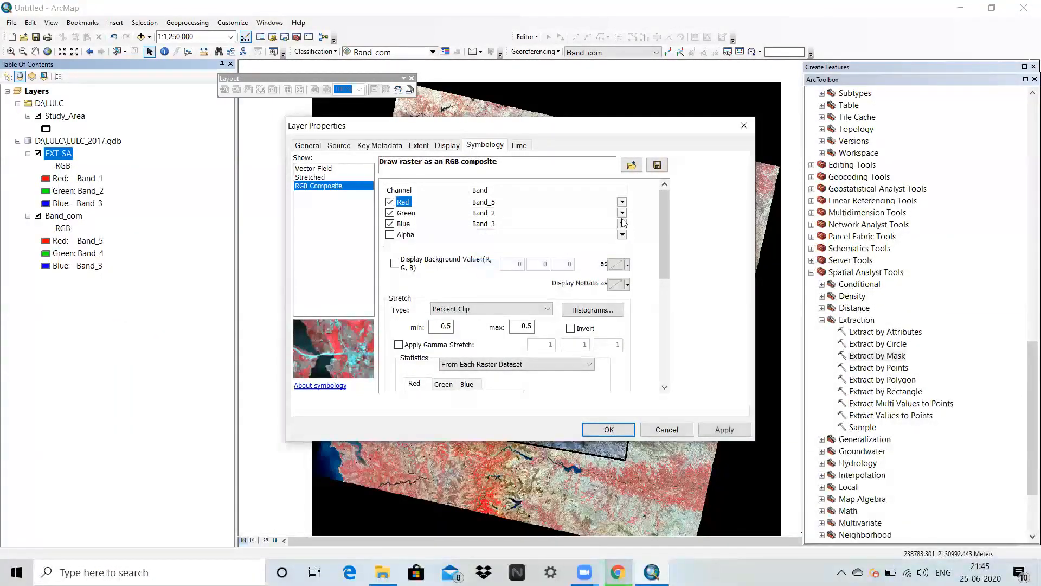
{"action": "left_click", "coordinate": [622, 212]}
{"action": "left_click", "coordinate": [603, 264]}
{"action": "left_click", "coordinate": [622, 224]}
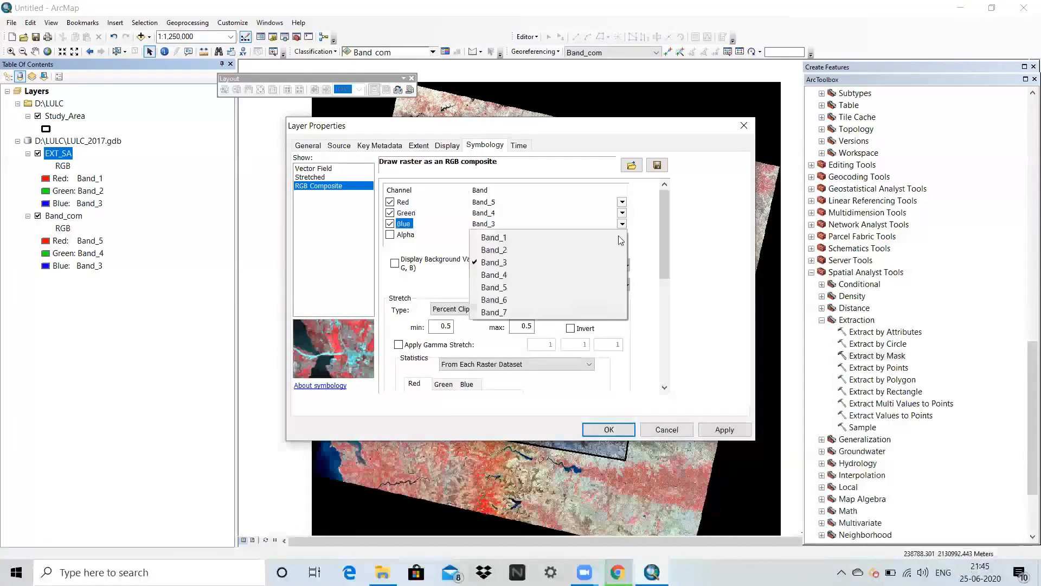
{"action": "left_click", "coordinate": [596, 262]}
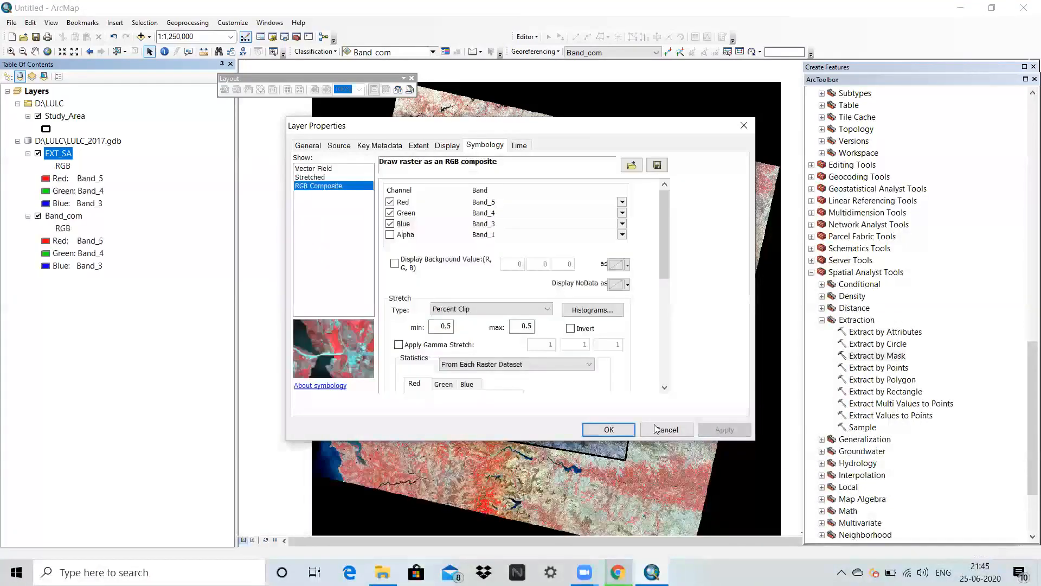
{"action": "left_click", "coordinate": [610, 429]}
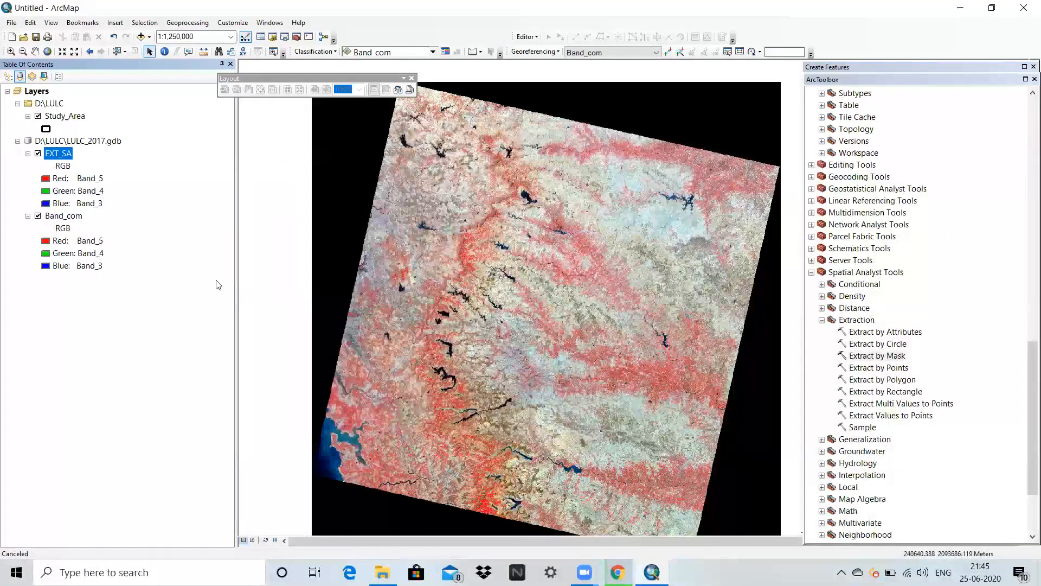
Hide the Band_com layer and inspect the extracted EXT_SA raster within the study area boundary.
{"action": "left_click", "coordinate": [37, 216]}
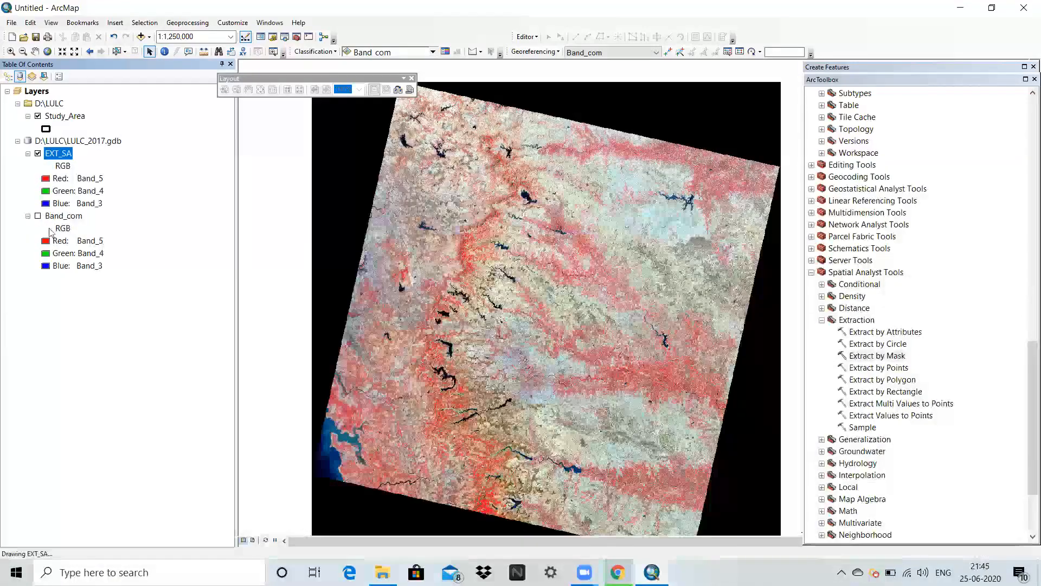
{"action": "scroll", "coordinate": [620, 376], "scroll_direction": "up", "scroll_amount": 3}
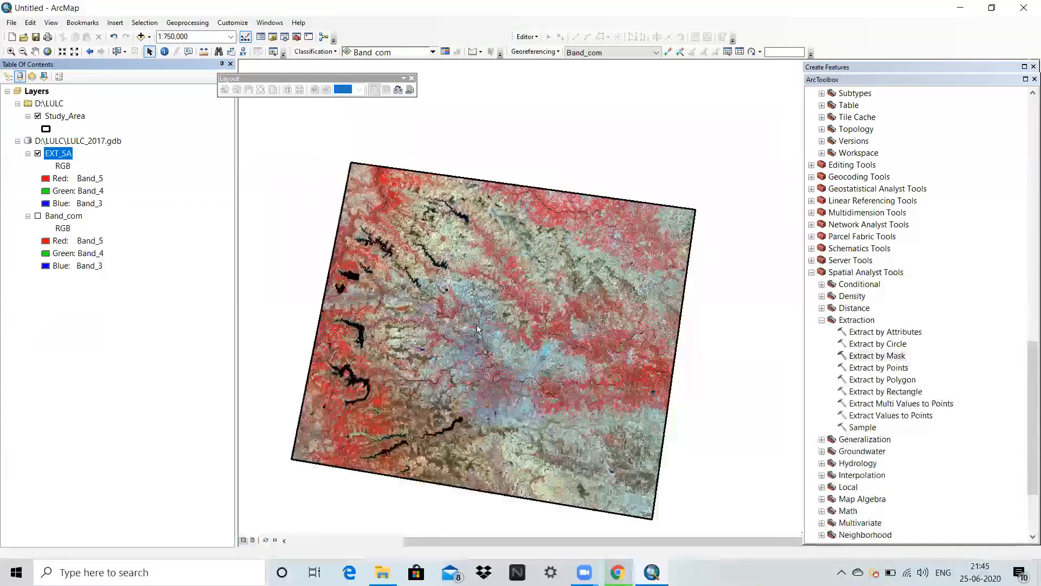
{"action": "scroll", "coordinate": [448, 350], "scroll_direction": "up", "scroll_amount": 3}
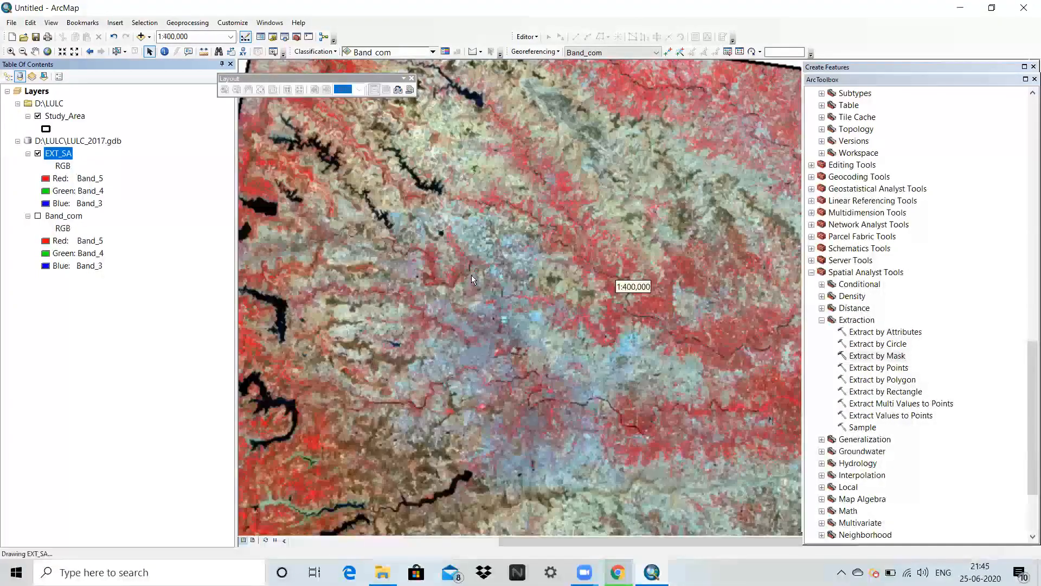
{"action": "scroll", "coordinate": [482, 282], "scroll_direction": "down", "scroll_amount": 2}
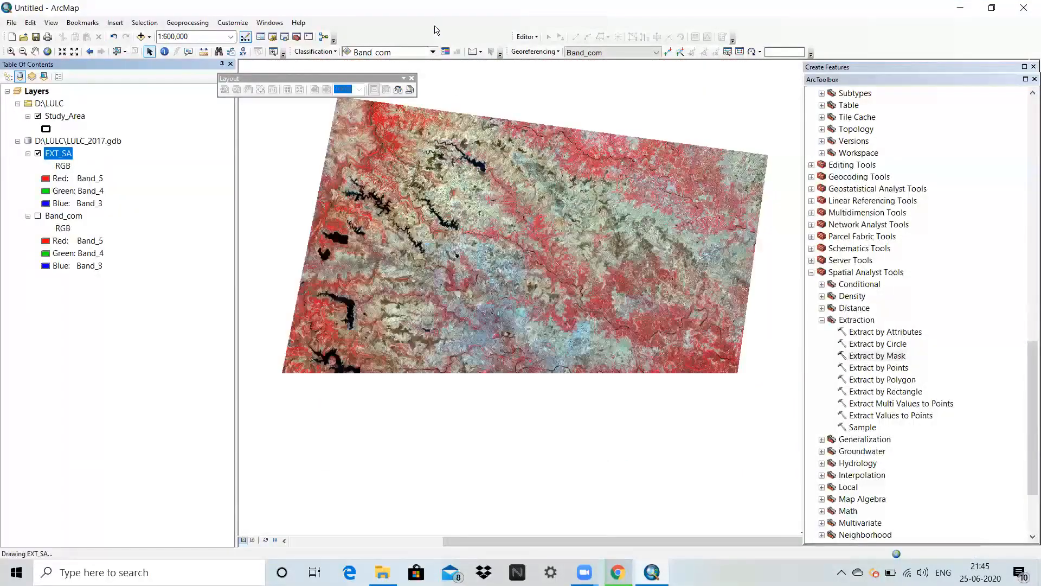
{"action": "right_click", "coordinate": [434, 27]}
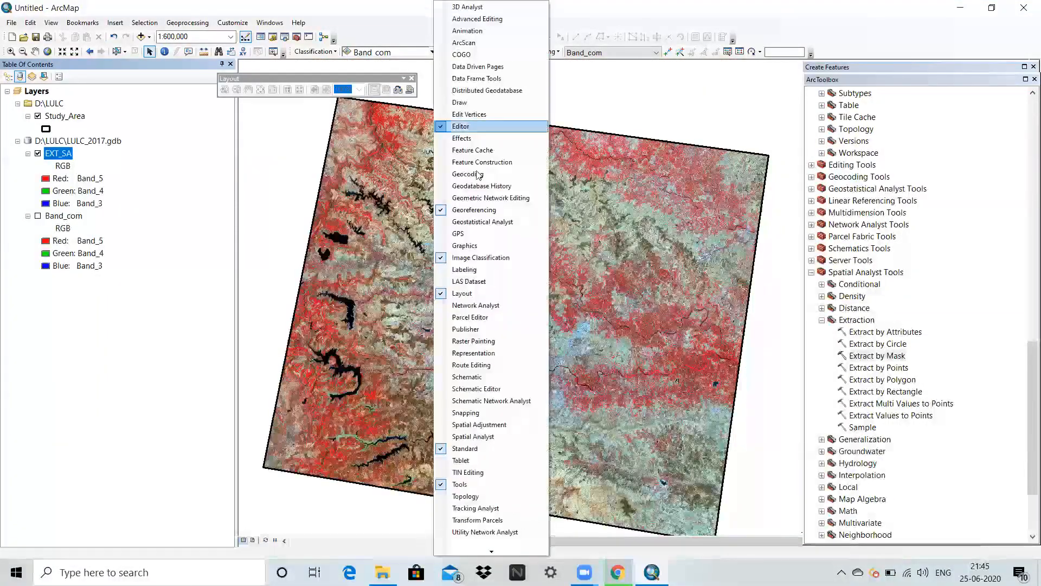
{"action": "left_click", "coordinate": [467, 258]}
{"action": "right_click", "coordinate": [376, 24]}
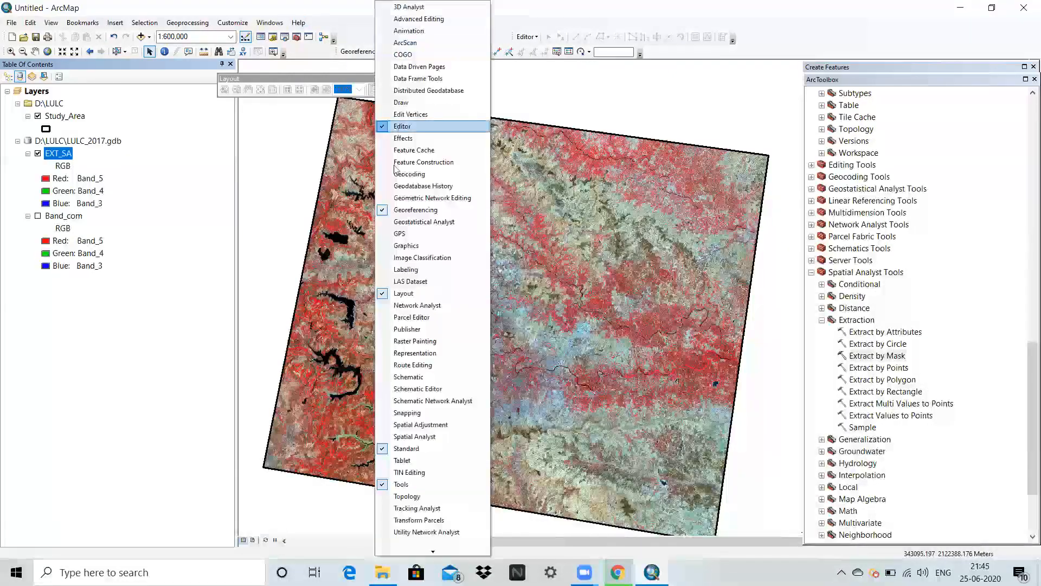
{"action": "left_click", "coordinate": [404, 258]}
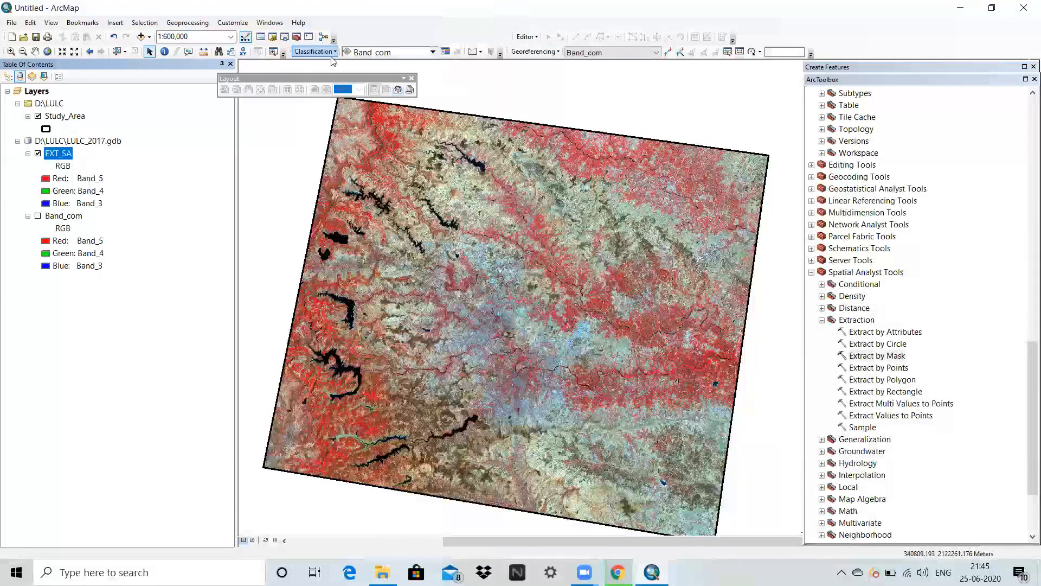
{"action": "left_click", "coordinate": [314, 53]}
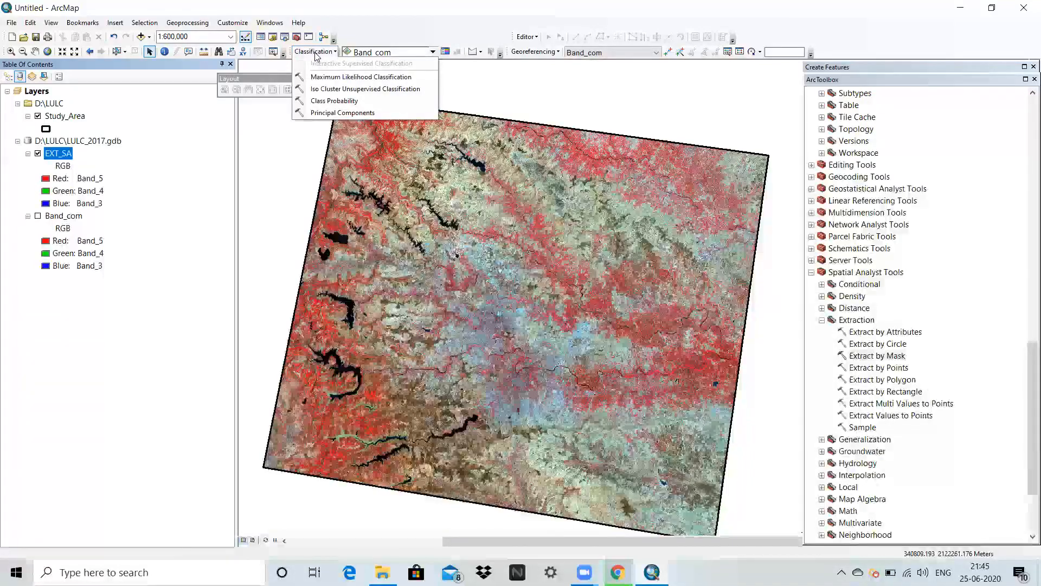
{"action": "left_click", "coordinate": [321, 54]}
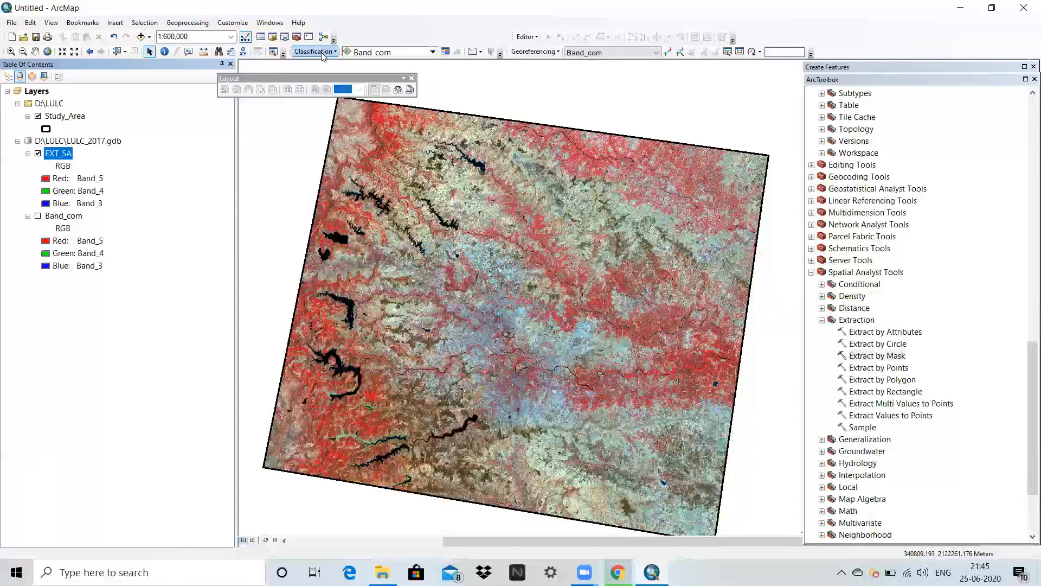
Open the Training Sample Manager beside the map and draw a four-sided polygon training sample on the bright light-blue patch.
{"action": "left_click", "coordinate": [445, 52]}
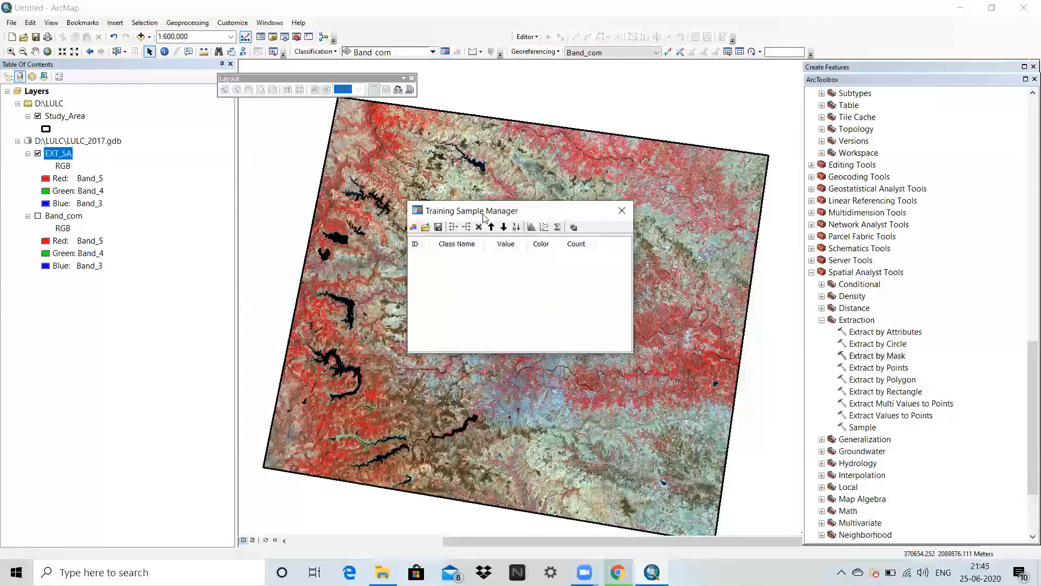
{"action": "left_click_drag", "start_coordinate": [484, 217], "coordinate": [167, 196]}
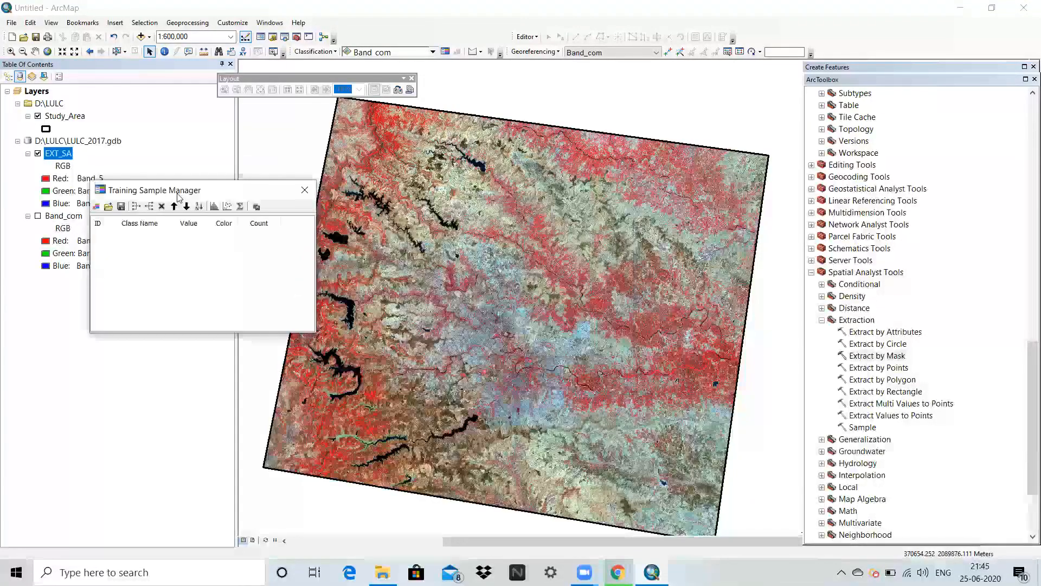
{"action": "left_click", "coordinate": [481, 52]}
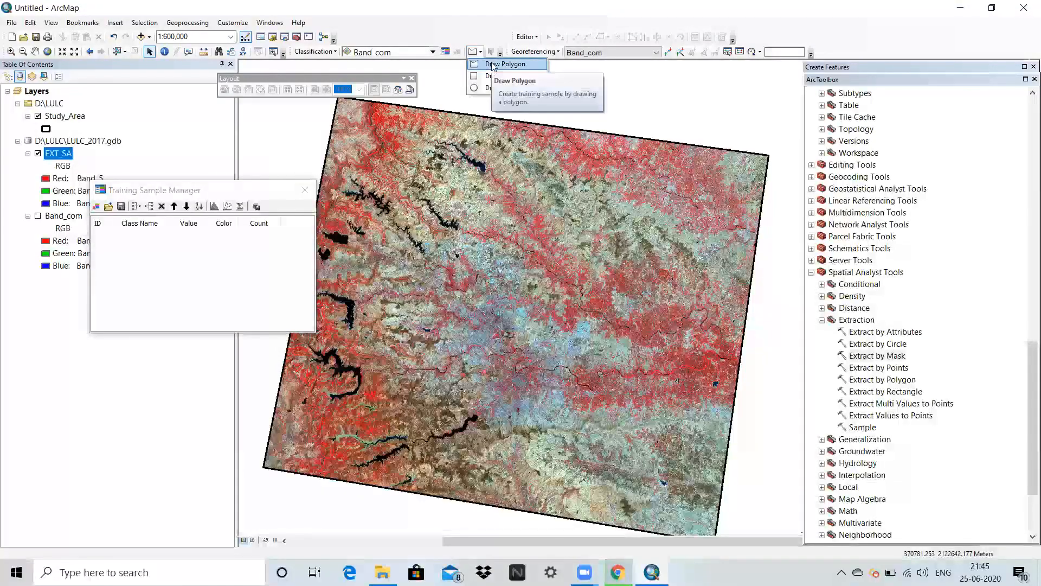
{"action": "left_click", "coordinate": [492, 65]}
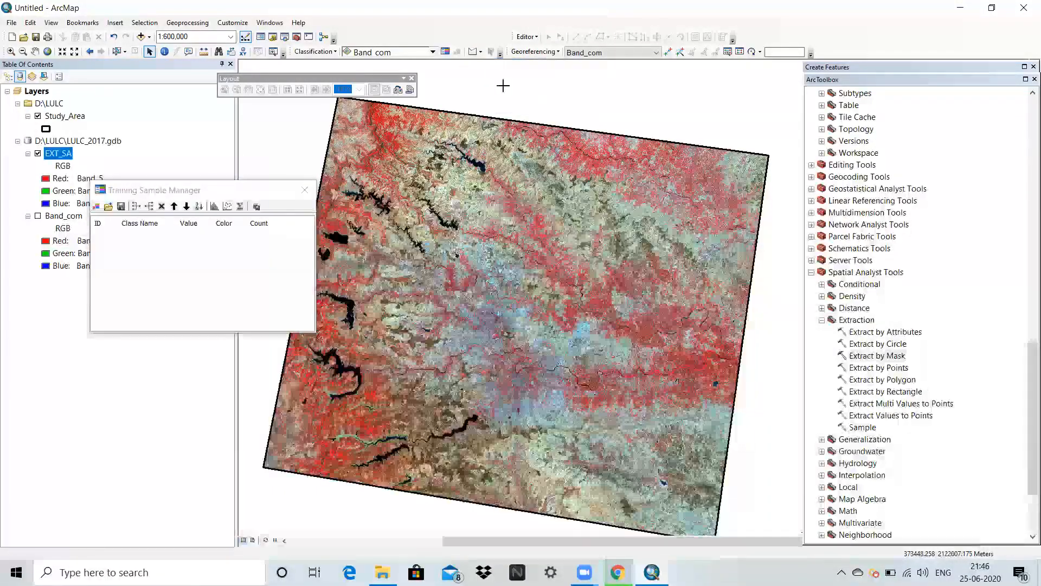
{"action": "scroll", "coordinate": [499, 233], "scroll_direction": "down", "scroll_amount": 4}
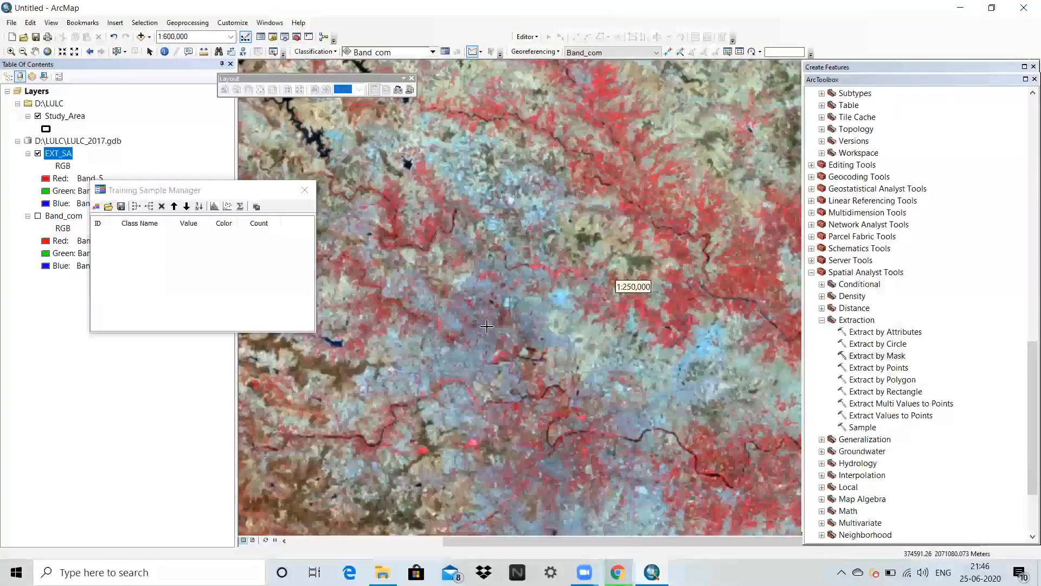
{"action": "scroll", "coordinate": [572, 258], "scroll_direction": "down", "scroll_amount": 4}
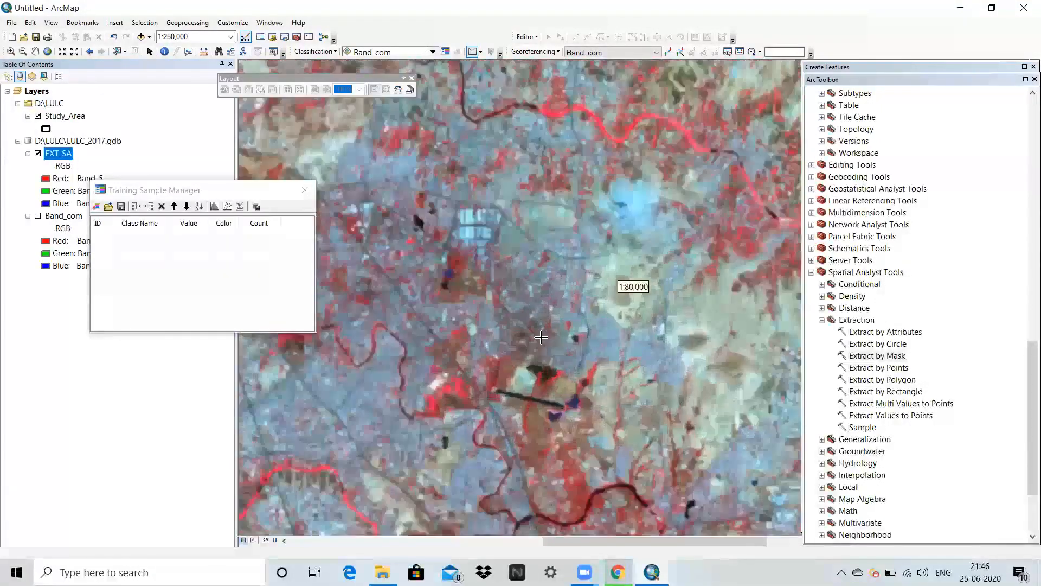
{"action": "scroll", "coordinate": [572, 258], "scroll_direction": "down", "scroll_amount": 2}
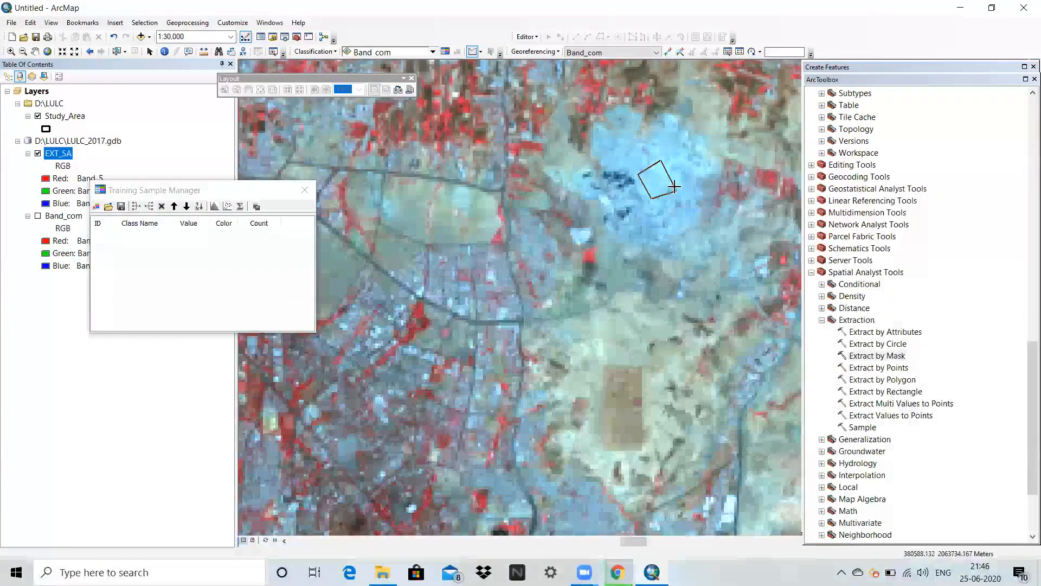
{"action": "double_click", "coordinate": [671, 185]}
Draw a second polygon training sample over the light-blue rectangular blocks west of the first sample.
{"action": "scroll", "coordinate": [553, 282], "scroll_direction": "up", "scroll_amount": 2}
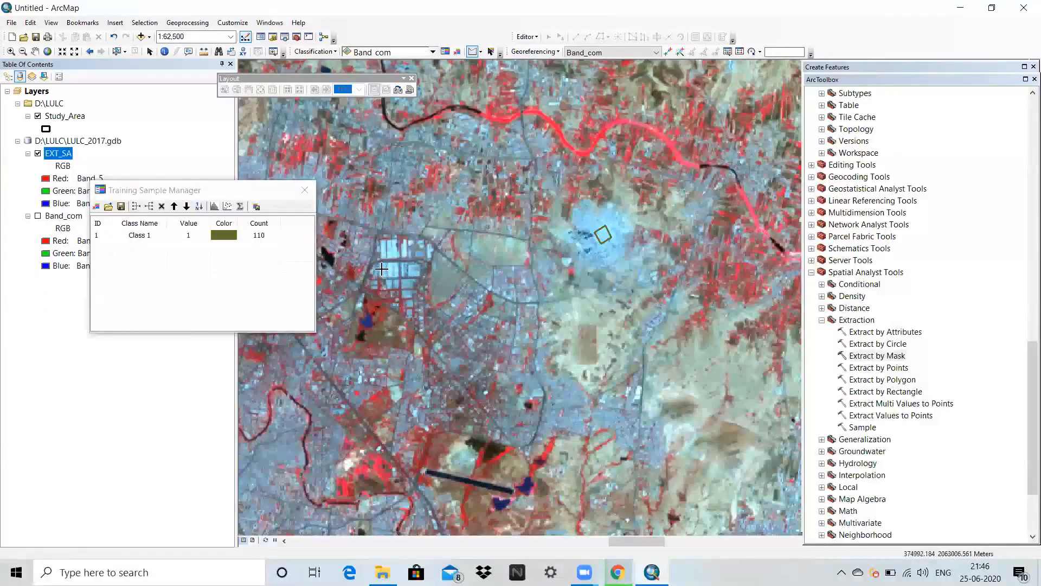
{"action": "scroll", "coordinate": [382, 269], "scroll_direction": "down", "scroll_amount": 2}
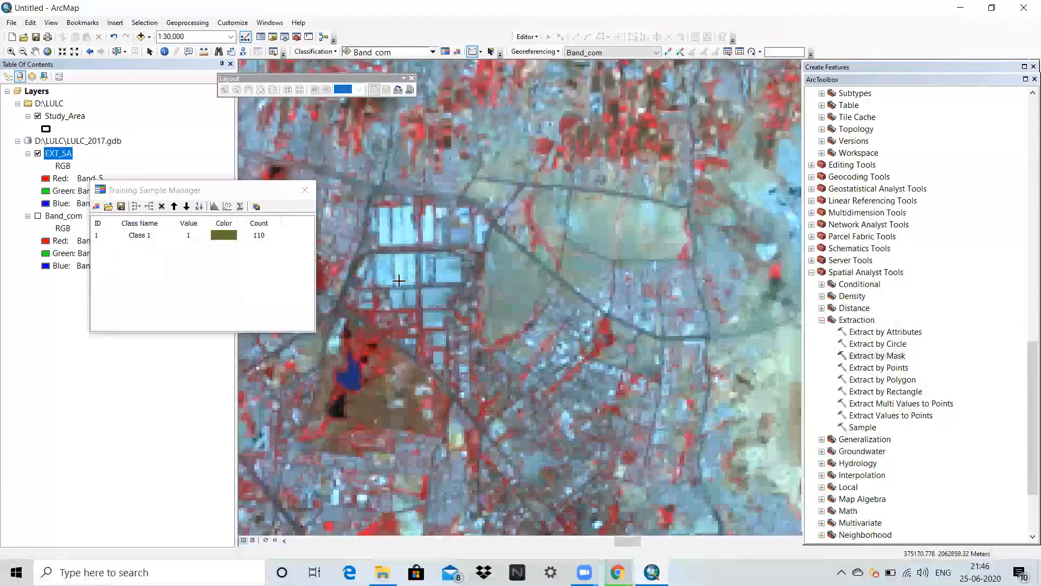
{"action": "scroll", "coordinate": [399, 281], "scroll_direction": "up", "scroll_amount": 1}
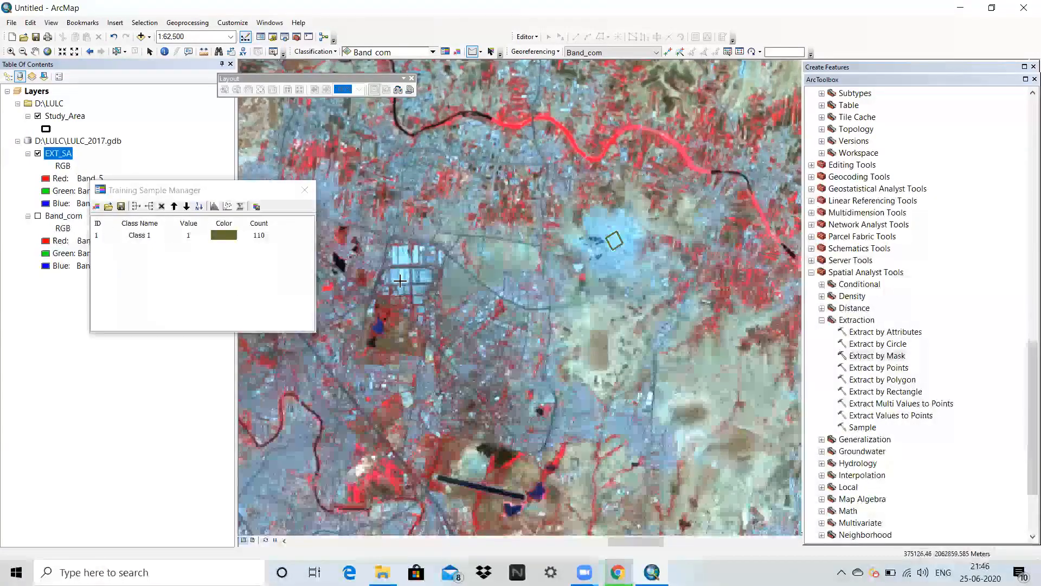
{"action": "left_click", "coordinate": [394, 271]}
{"action": "left_click", "coordinate": [406, 281]}
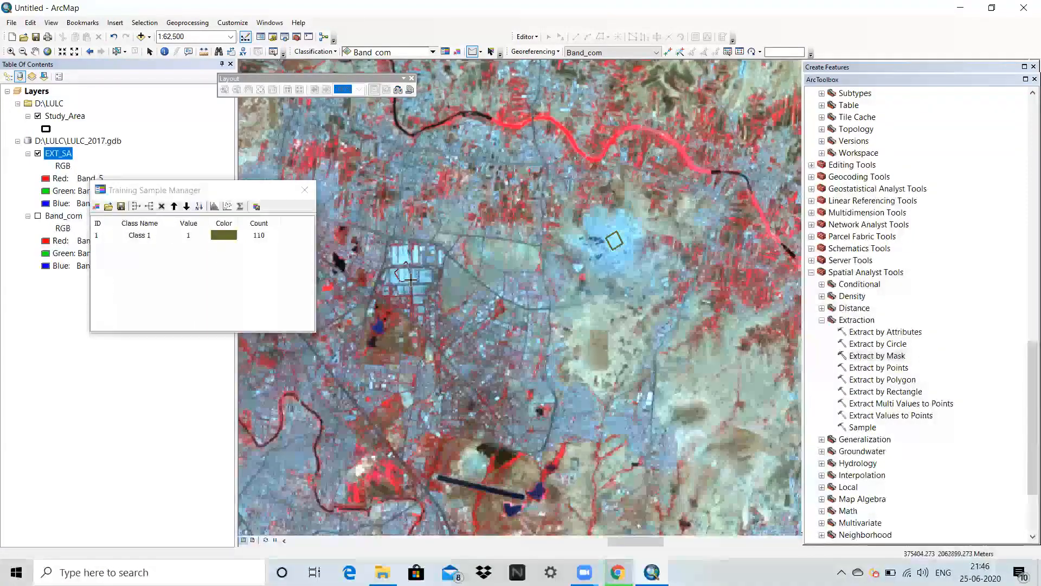
{"action": "double_click", "coordinate": [395, 284]}
Draw a third, four-sided polygon training sample on the grey-blue area southwest of the winding river.
{"action": "scroll", "coordinate": [542, 435], "scroll_direction": "up", "scroll_amount": 1}
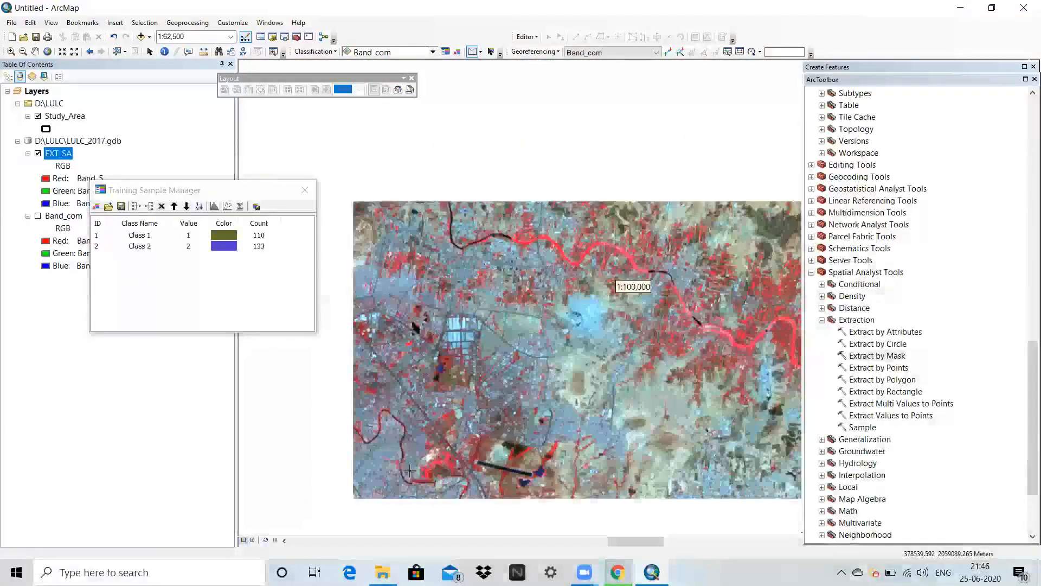
{"action": "scroll", "coordinate": [339, 474], "scroll_direction": "down", "scroll_amount": 4}
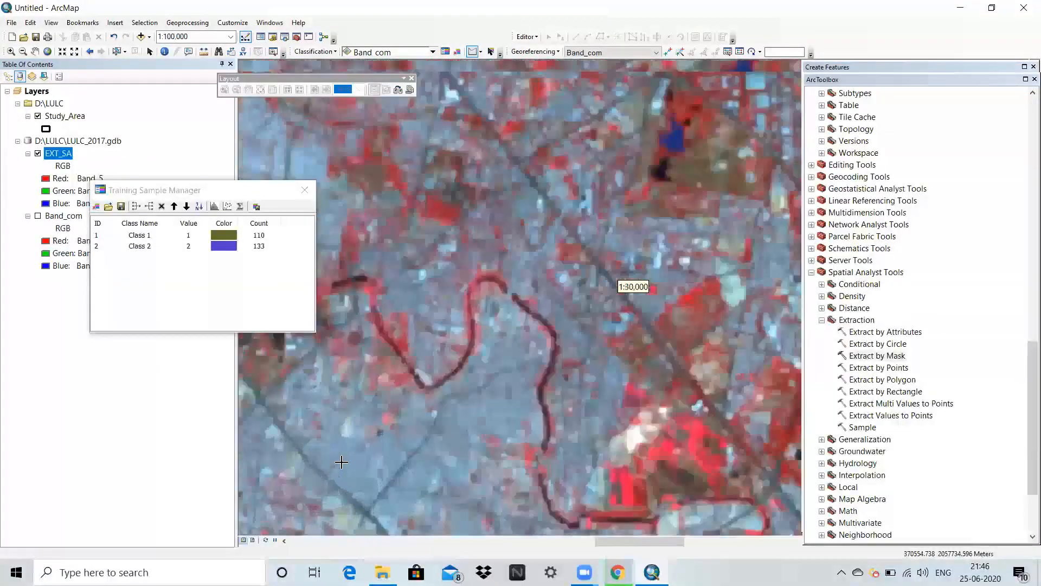
{"action": "left_click", "coordinate": [337, 458]}
{"action": "left_click", "coordinate": [355, 443]}
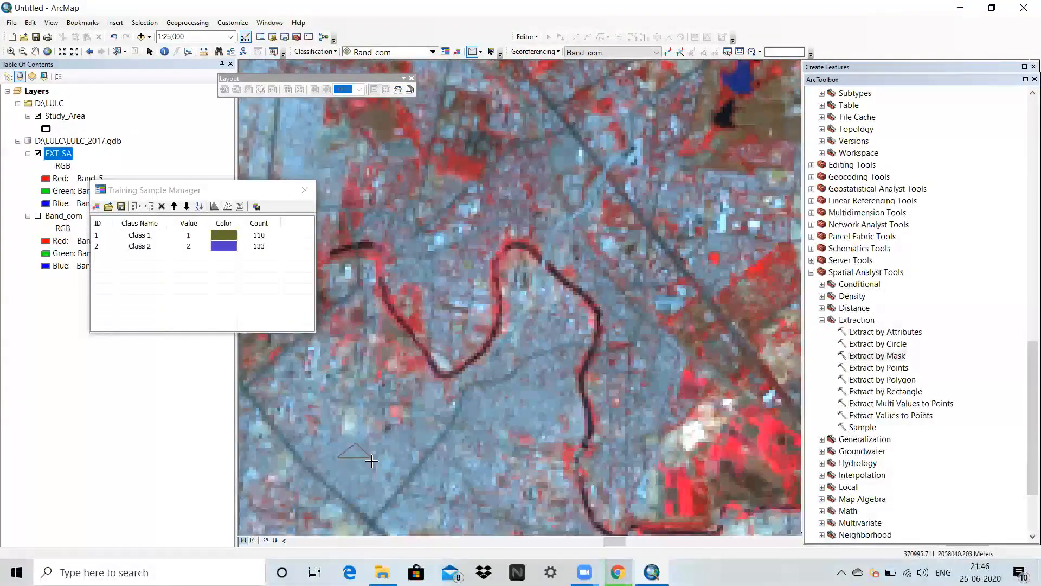
{"action": "double_click", "coordinate": [344, 472]}
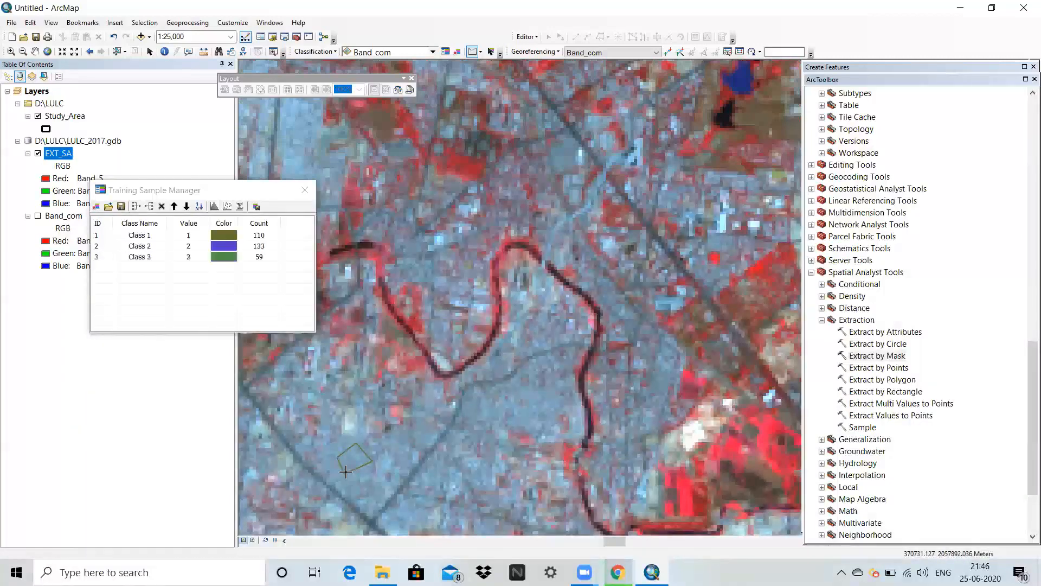
Select all three training samples in the Training Sample Manager and merge them into a single class.
{"action": "left_click", "coordinate": [105, 239]}
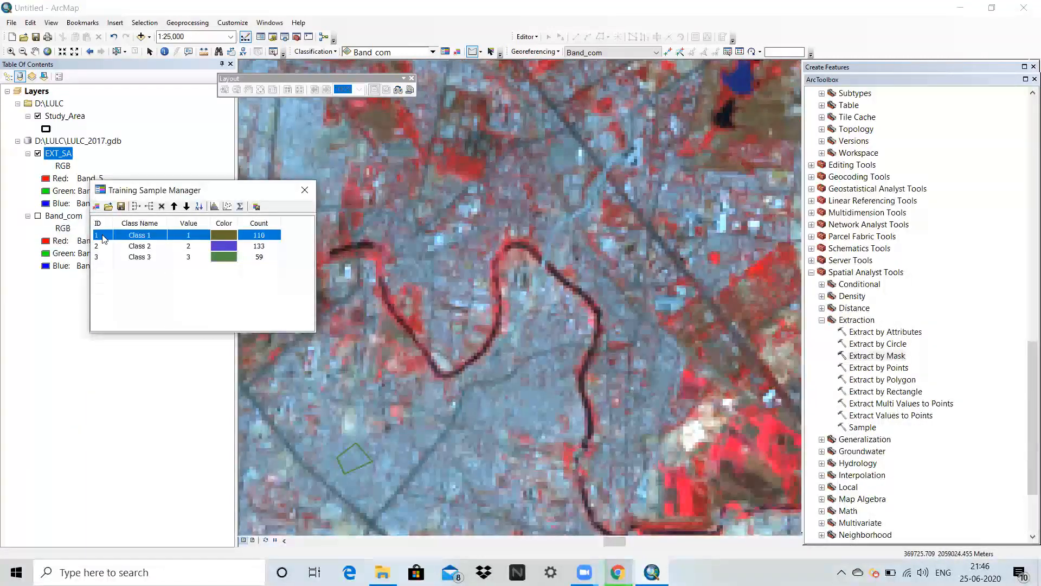
{"action": "left_click", "coordinate": [104, 257], "text": "ctrl"}
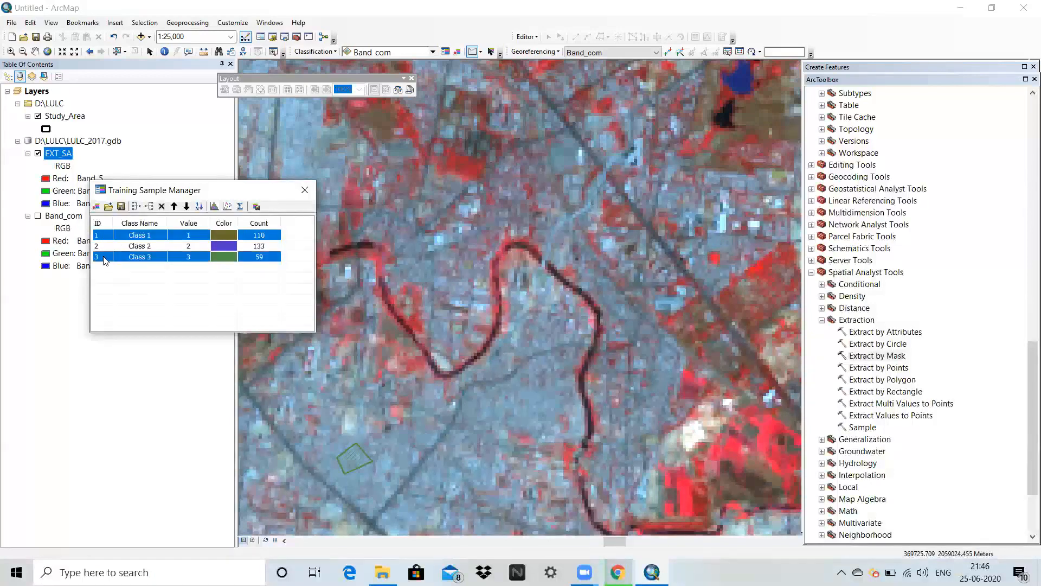
{"action": "left_click", "coordinate": [101, 246], "text": "ctrl"}
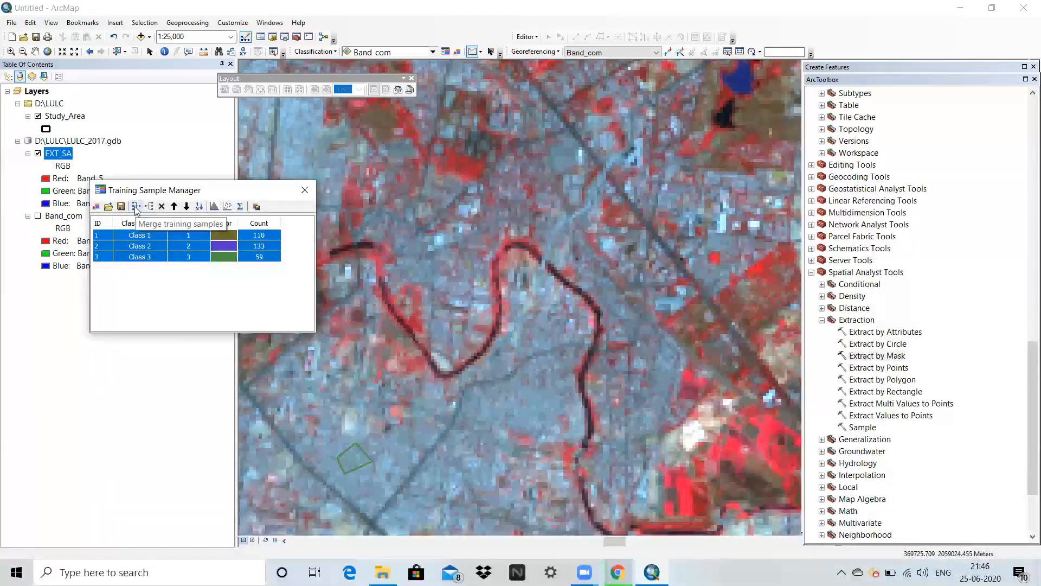
{"action": "left_click", "coordinate": [135, 206]}
Rename the merged class as Built Up Area and set its colour to red.
{"action": "left_click", "coordinate": [157, 235]}
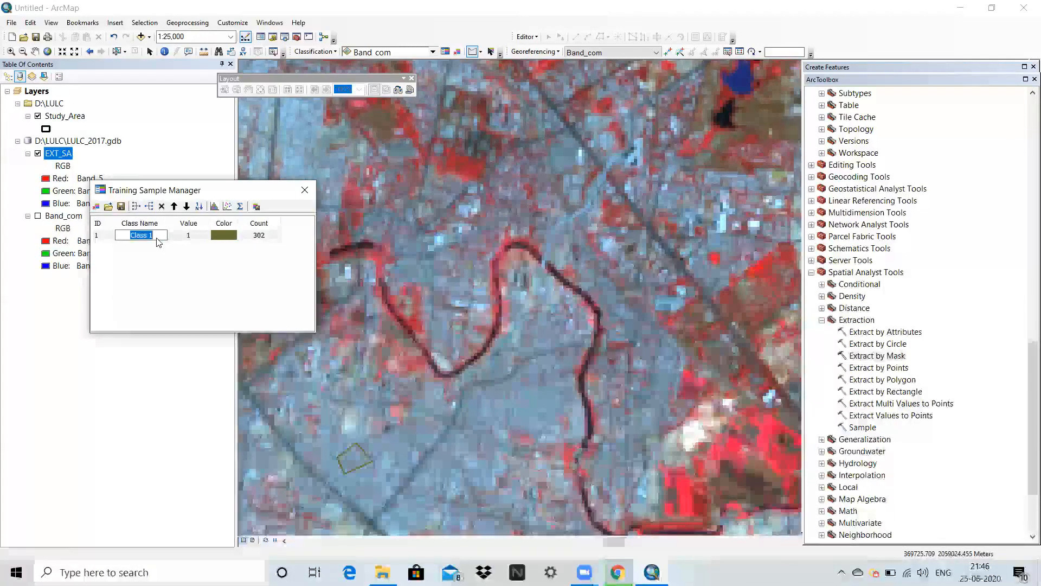
{"action": "type", "text": "Built Up Area"}
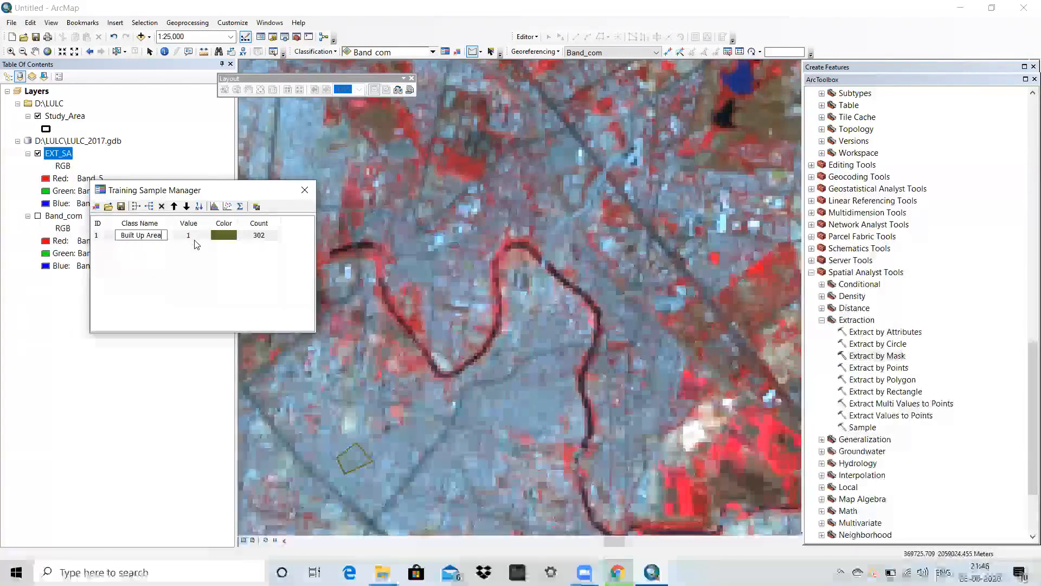
{"action": "left_click", "coordinate": [230, 254]}
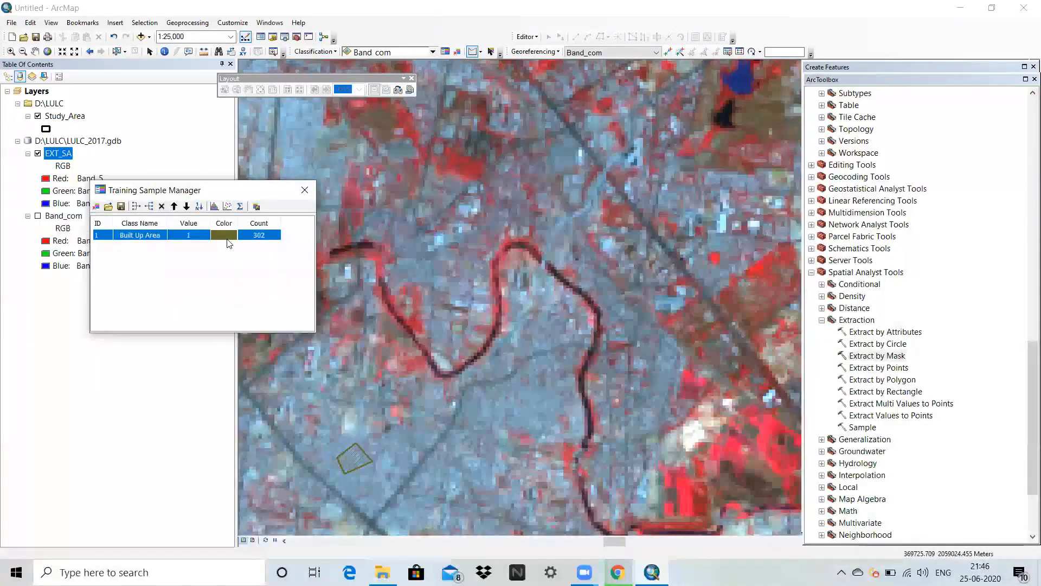
{"action": "double_click", "coordinate": [227, 239]}
{"action": "left_click", "coordinate": [243, 296]}
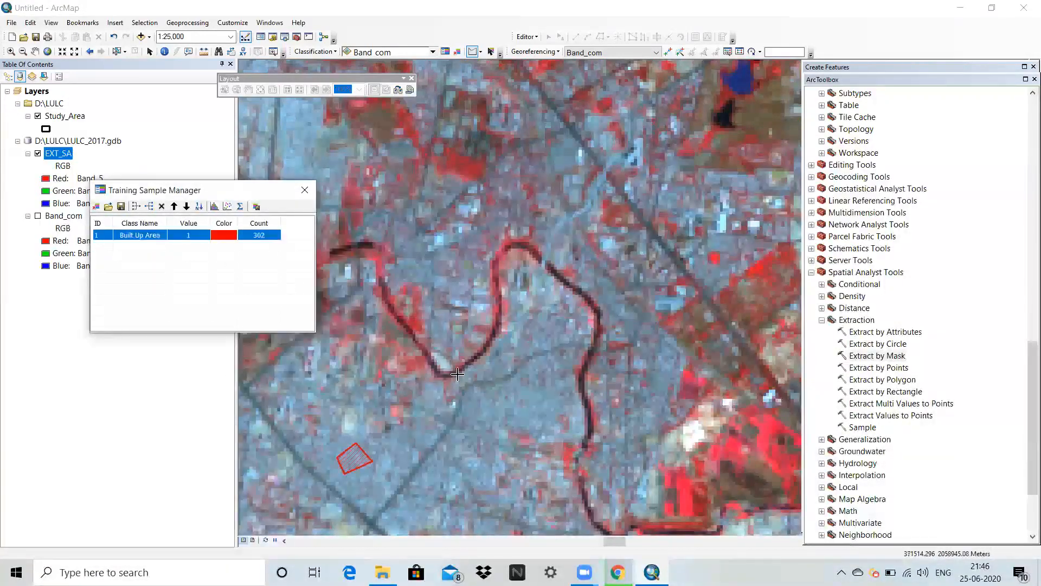
Draw a five-sided polygon training sample on the black reservoir water just north of the red island, near the image's western edge.
{"action": "scroll", "coordinate": [469, 376], "scroll_direction": "up", "scroll_amount": 3}
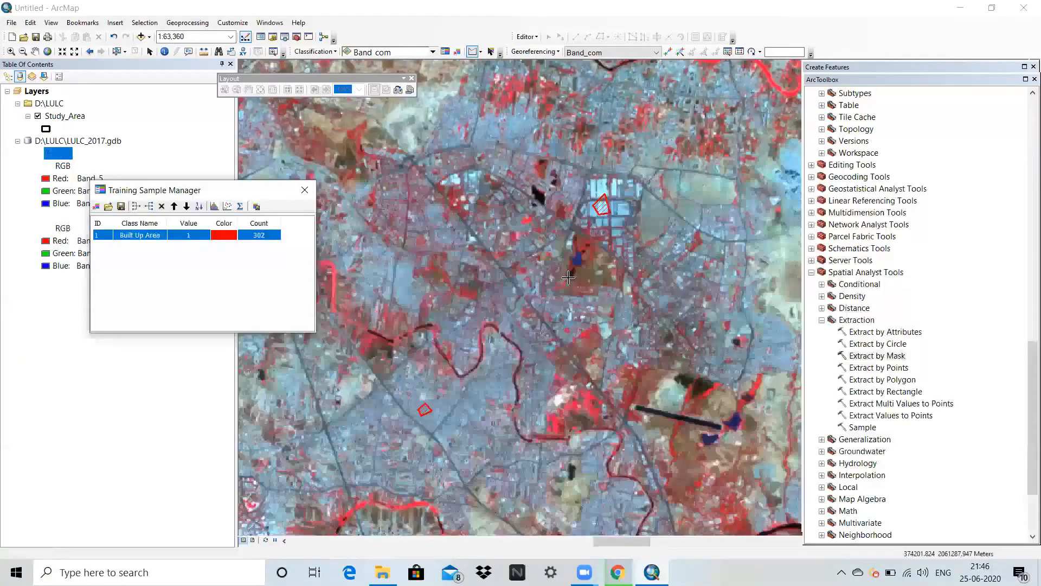
{"action": "scroll", "coordinate": [591, 307], "scroll_direction": "up", "scroll_amount": 4}
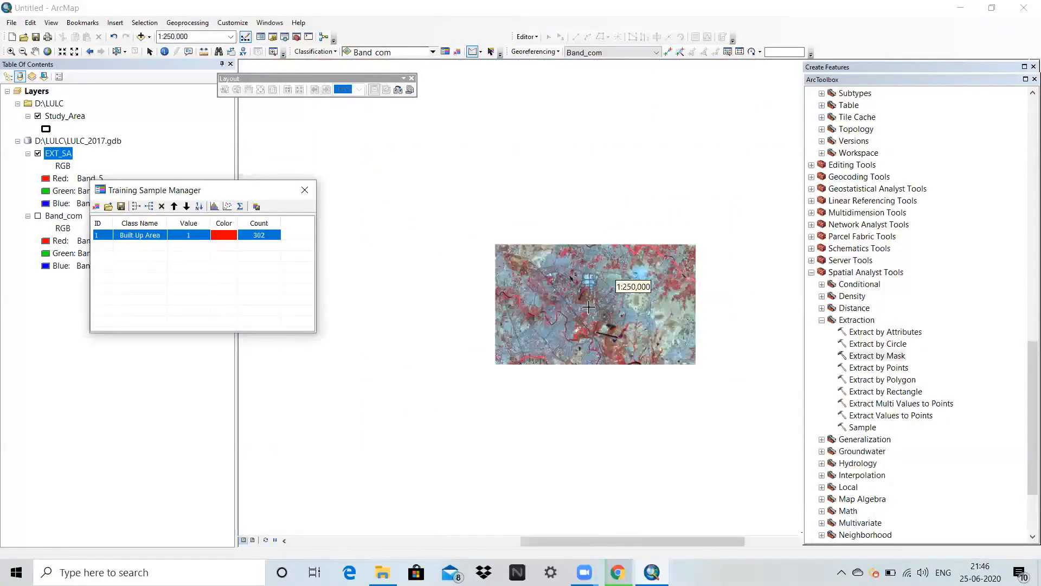
{"action": "scroll", "coordinate": [603, 332], "scroll_direction": "up", "scroll_amount": 2}
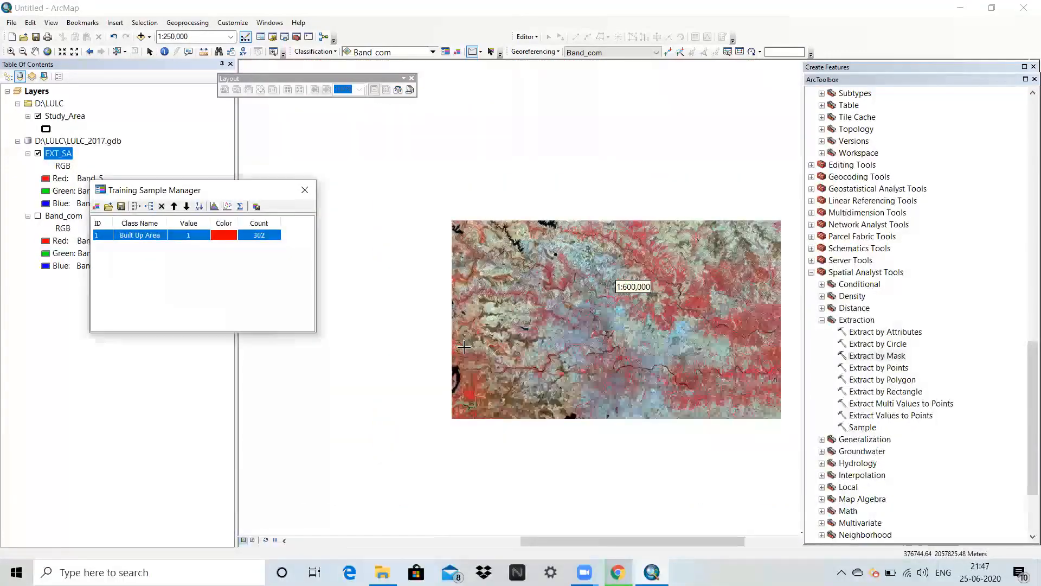
{"action": "scroll", "coordinate": [446, 371], "scroll_direction": "up", "scroll_amount": 1}
{"action": "scroll", "coordinate": [446, 372], "scroll_direction": "down", "scroll_amount": 5}
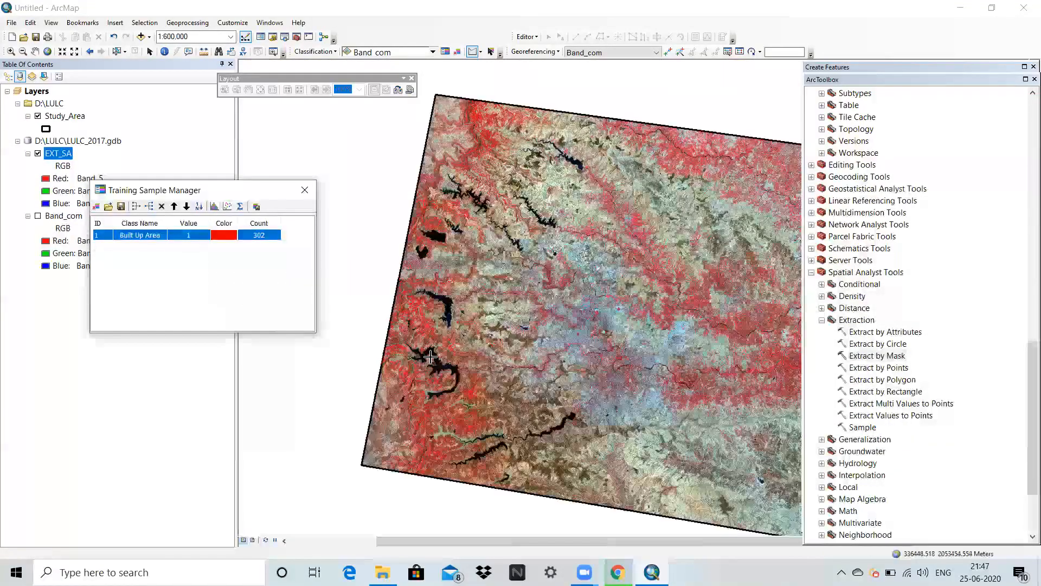
{"action": "scroll", "coordinate": [424, 353], "scroll_direction": "down", "scroll_amount": 3}
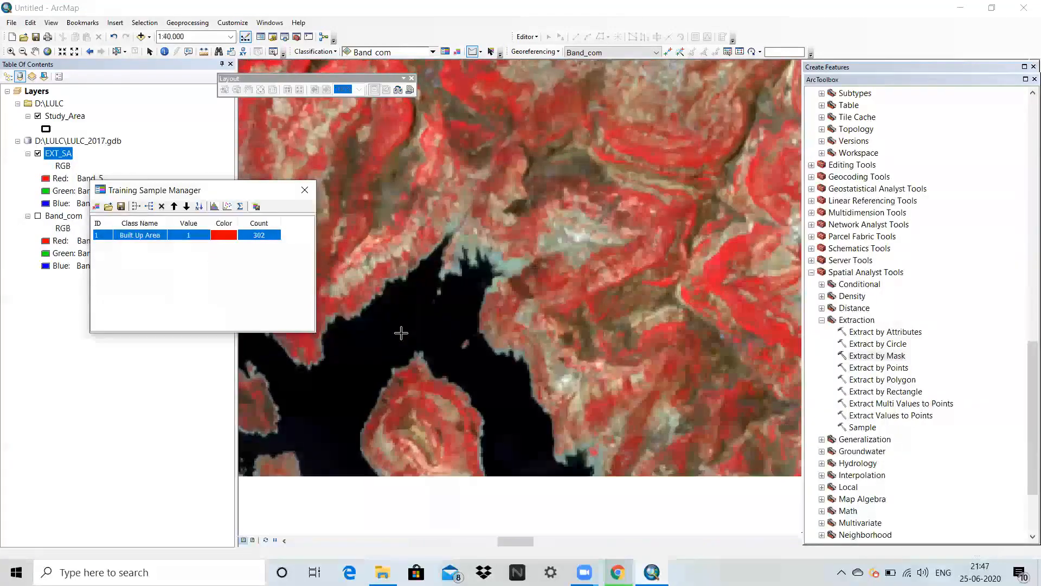
{"action": "left_click", "coordinate": [402, 332]}
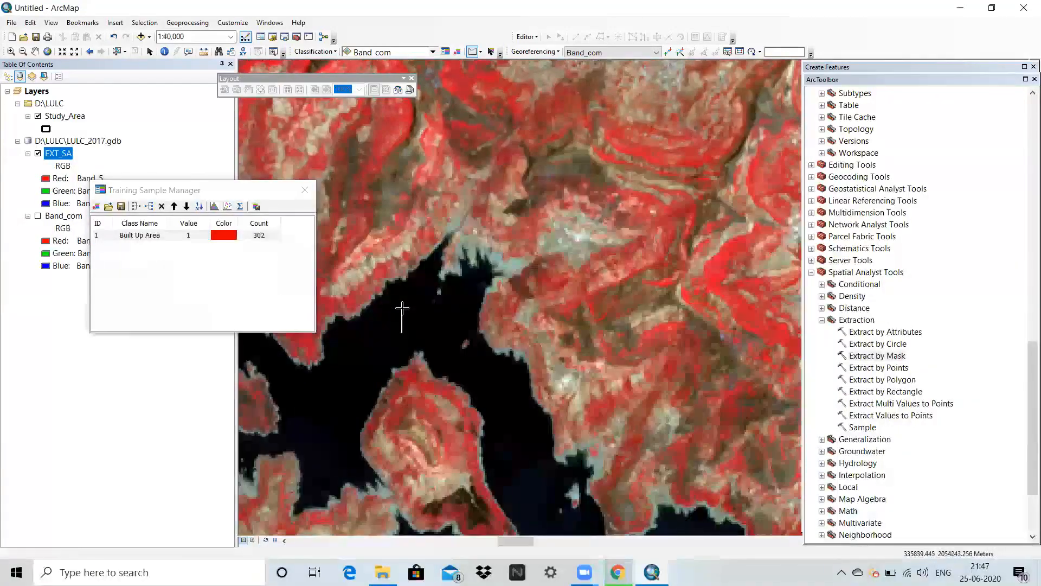
{"action": "double_click", "coordinate": [425, 329]}
Draw a second water training sample in the black channel east of the red island.
{"action": "scroll", "coordinate": [481, 396], "scroll_direction": "up", "scroll_amount": 1}
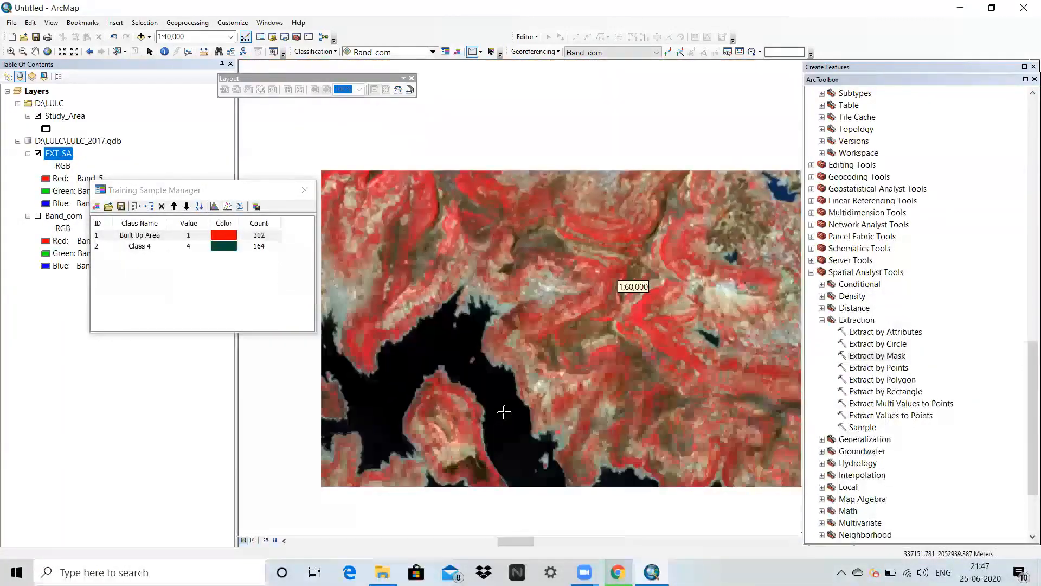
{"action": "scroll", "coordinate": [504, 411], "scroll_direction": "down", "scroll_amount": 3}
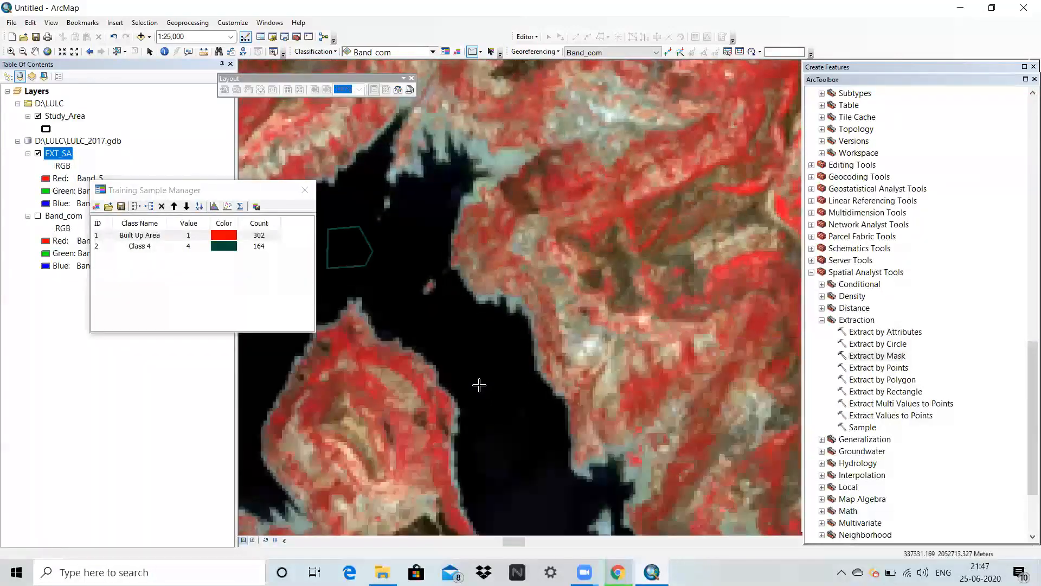
{"action": "left_click", "coordinate": [477, 355]}
{"action": "double_click", "coordinate": [497, 386]}
Draw a third, five-sided water training sample in the wide black arm of the separate reservoir farther north.
{"action": "scroll", "coordinate": [447, 334], "scroll_direction": "up", "scroll_amount": 5}
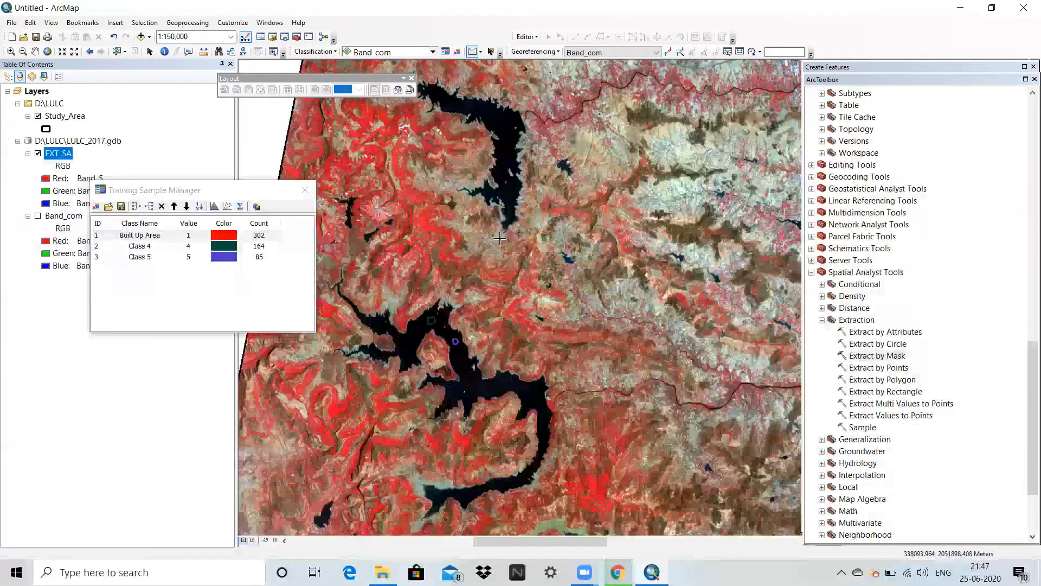
{"action": "scroll", "coordinate": [510, 136], "scroll_direction": "down", "scroll_amount": 4}
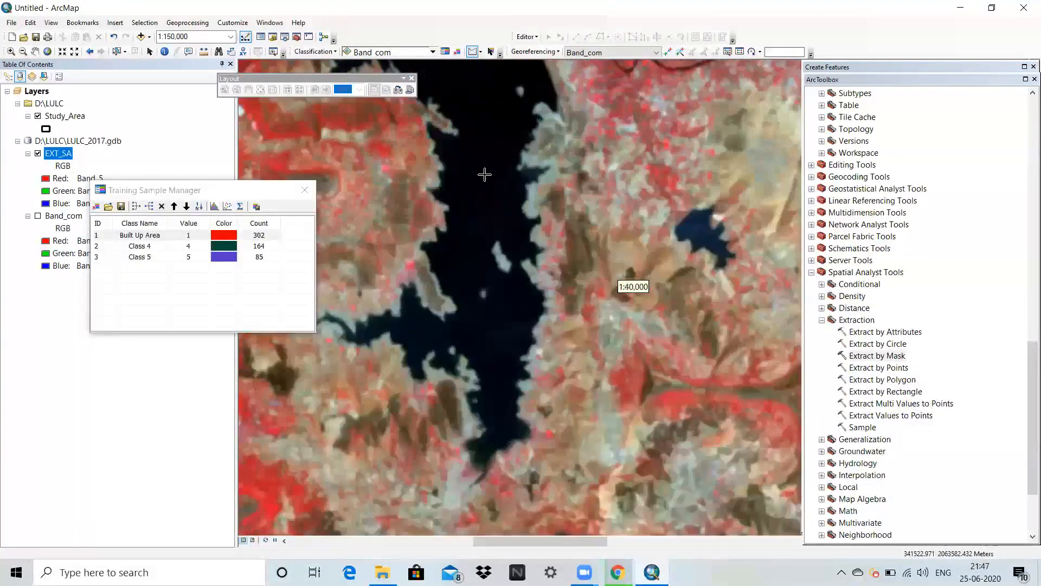
{"action": "left_click", "coordinate": [491, 140]}
{"action": "left_click", "coordinate": [506, 159]}
{"action": "double_click", "coordinate": [490, 175]}
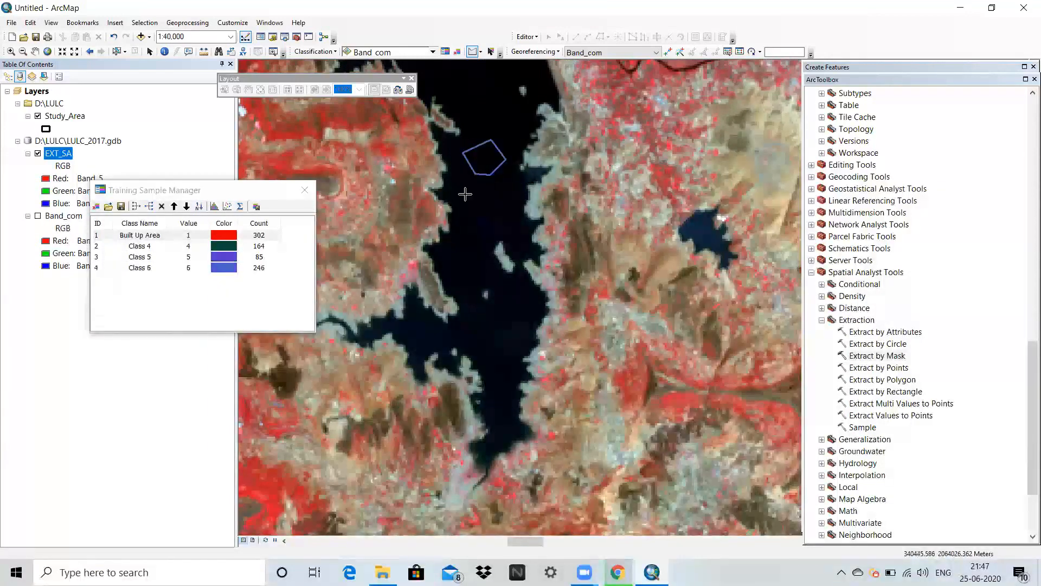
Merge the three water training samples into one class and rename it as Water Body.
{"action": "left_click", "coordinate": [100, 248]}
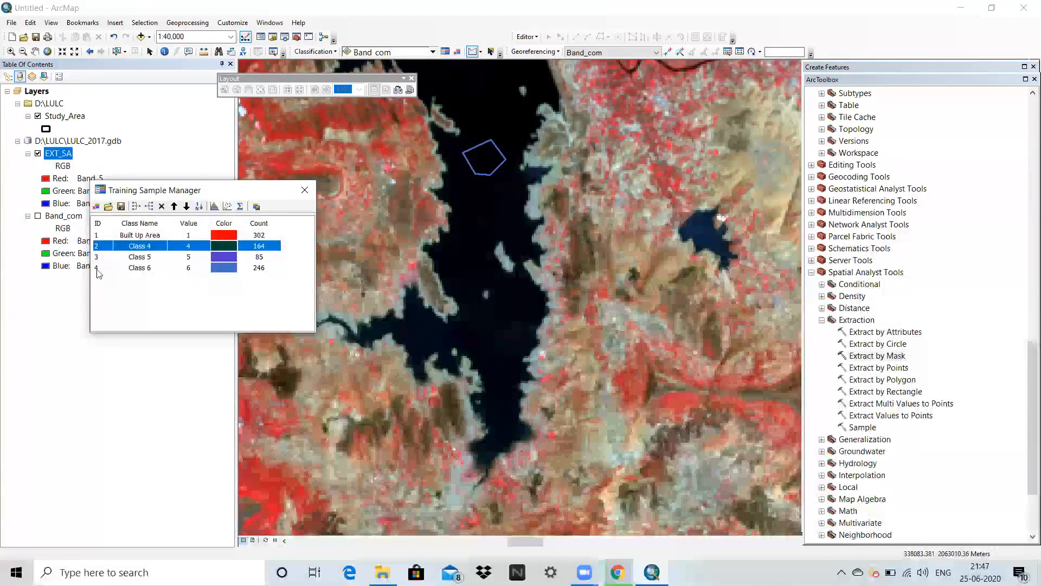
{"action": "left_click", "coordinate": [99, 270], "text": "shift"}
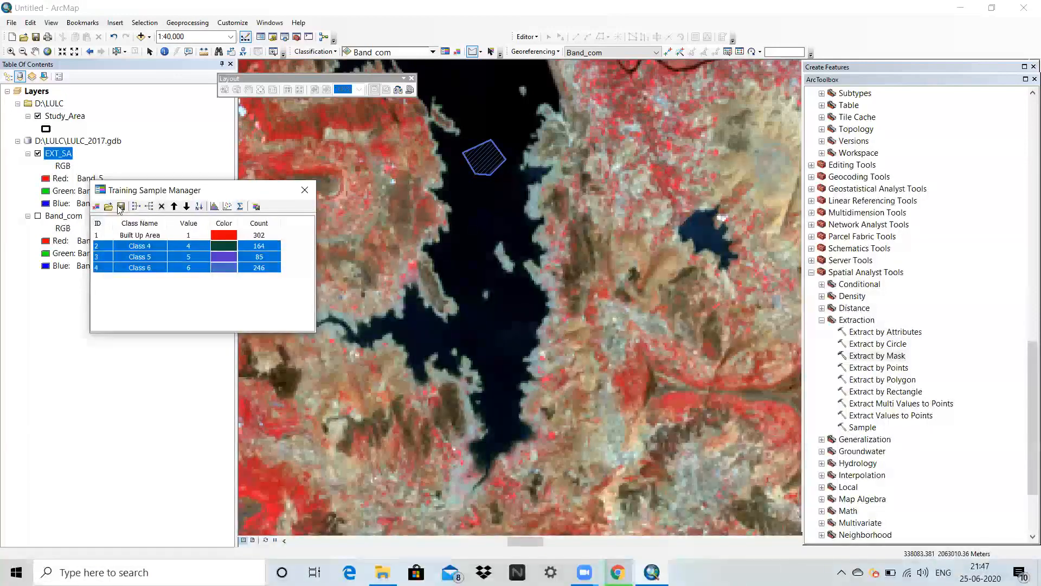
{"action": "left_click", "coordinate": [135, 207]}
{"action": "double_click", "coordinate": [142, 246]}
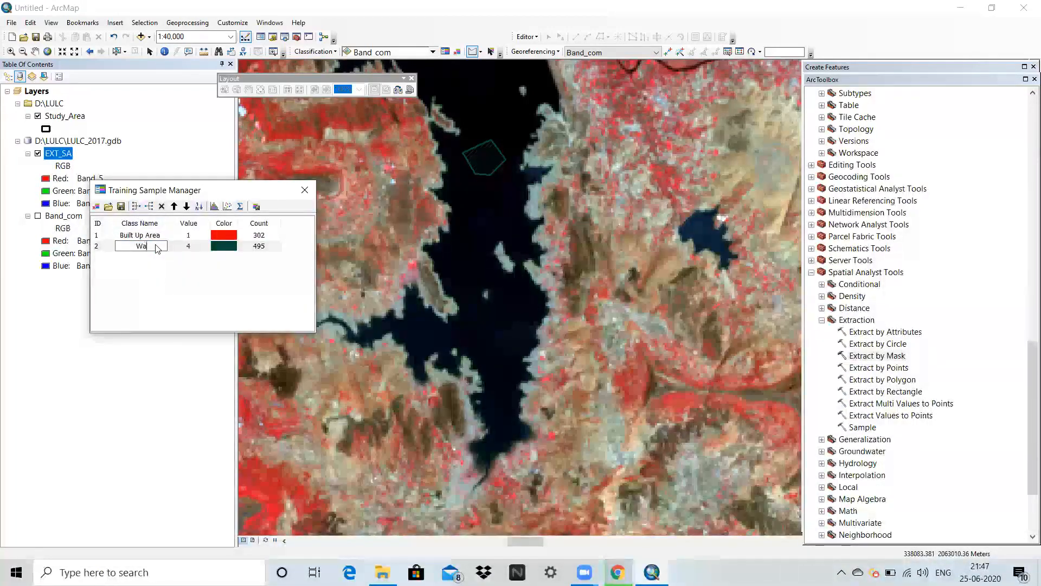
{"action": "type", "text": "Water Body"}
Draw a small polygon training sample on the bright red vegetation west of the northern reservoir.
{"action": "scroll", "coordinate": [472, 238], "scroll_direction": "up", "scroll_amount": 5}
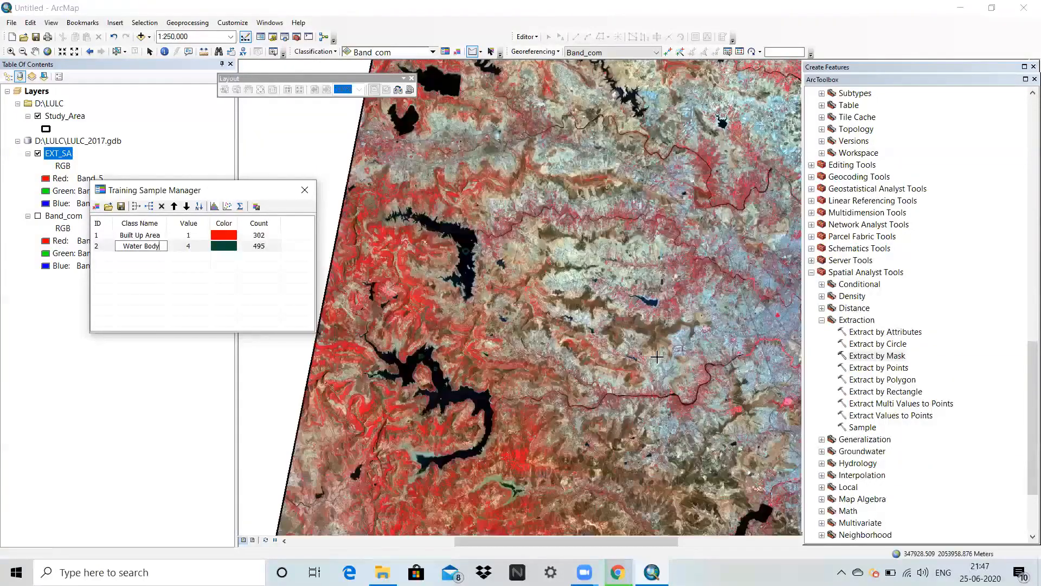
{"action": "scroll", "coordinate": [628, 292], "scroll_direction": "up", "scroll_amount": 2}
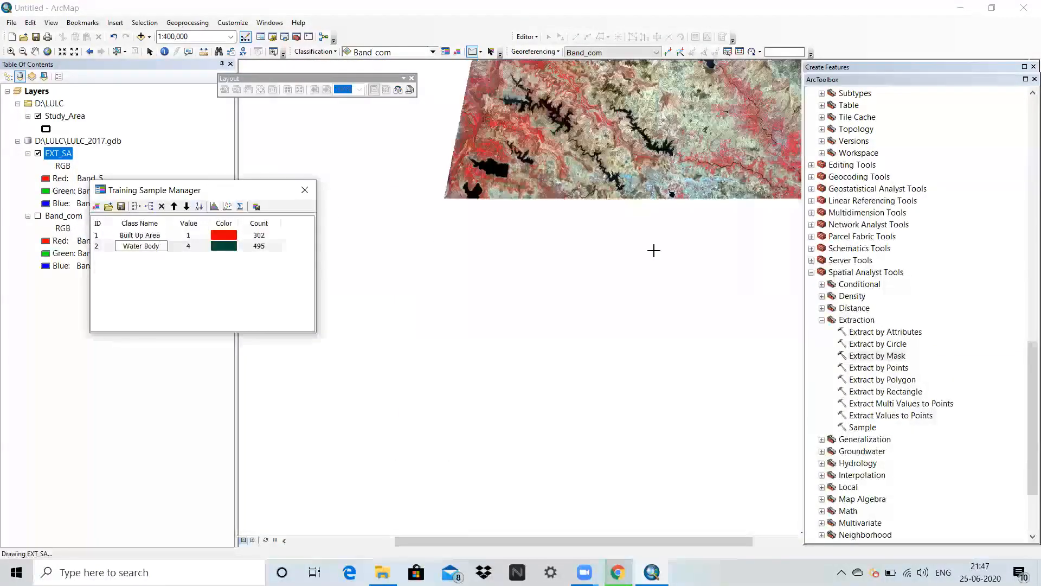
{"action": "scroll", "coordinate": [458, 246], "scroll_direction": "down", "scroll_amount": 8}
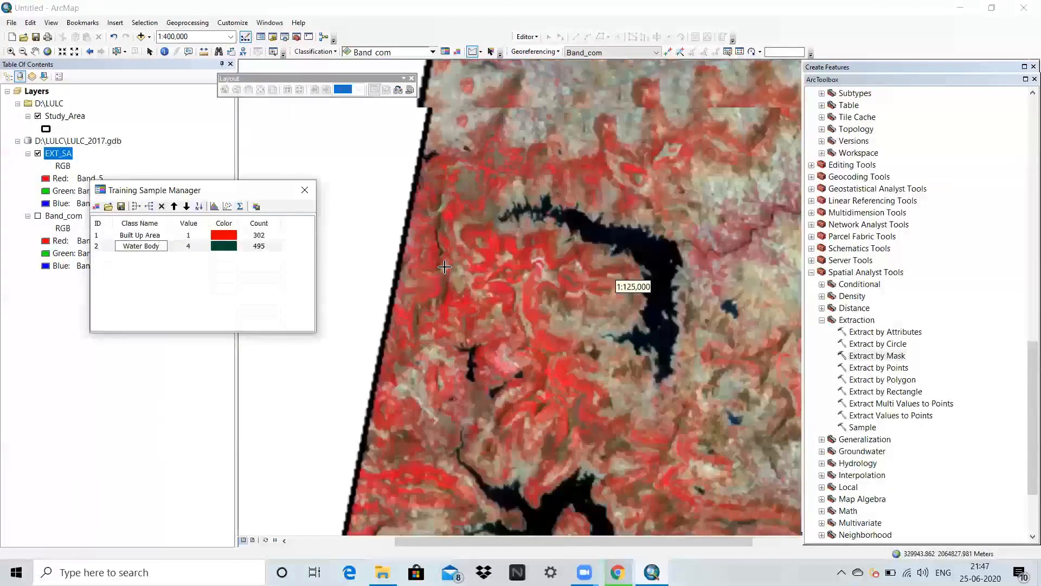
{"action": "scroll", "coordinate": [525, 254], "scroll_direction": "down", "scroll_amount": 4}
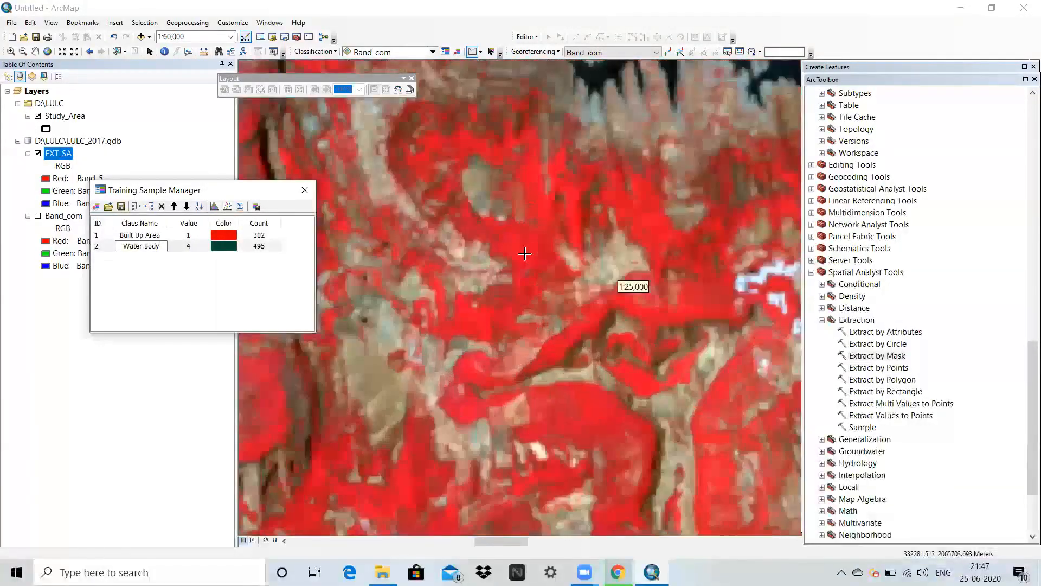
{"action": "scroll", "coordinate": [525, 254], "scroll_direction": "down", "scroll_amount": 1}
{"action": "left_click", "coordinate": [511, 236]}
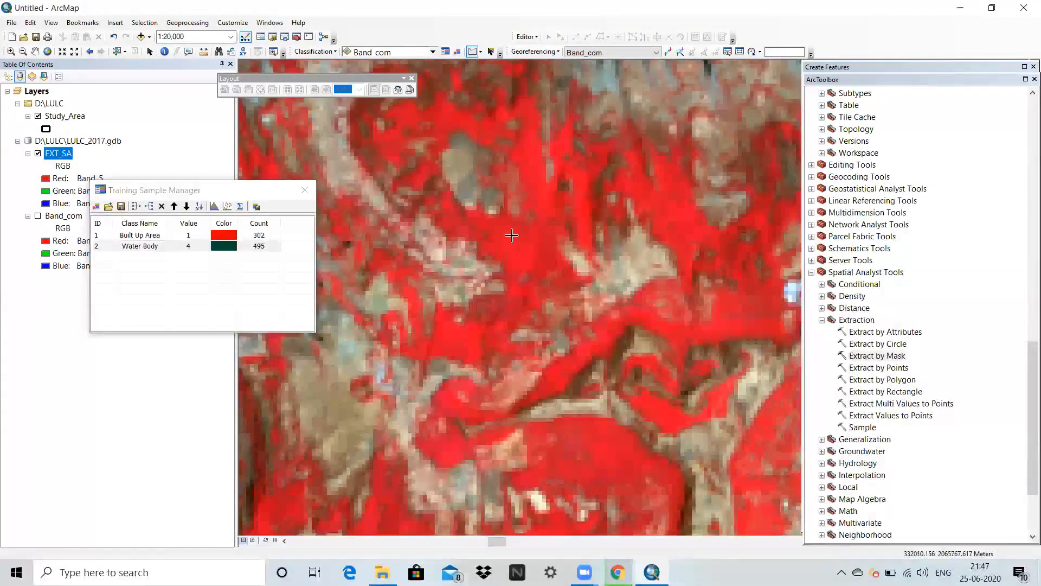
{"action": "double_click", "coordinate": [539, 233]}
Draw a second, four-sided vegetation training sample on the solid red patch south of the previous one.
{"action": "scroll", "coordinate": [621, 282], "scroll_direction": "up", "scroll_amount": 3}
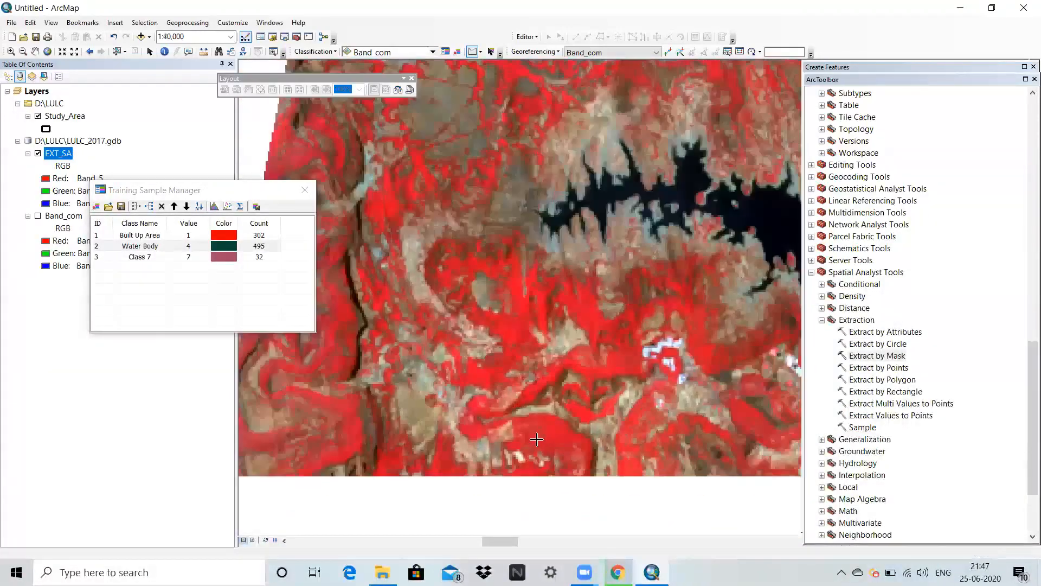
{"action": "left_click", "coordinate": [537, 439]}
{"action": "left_click", "coordinate": [549, 425]}
{"action": "left_click", "coordinate": [568, 438]}
{"action": "double_click", "coordinate": [564, 446]}
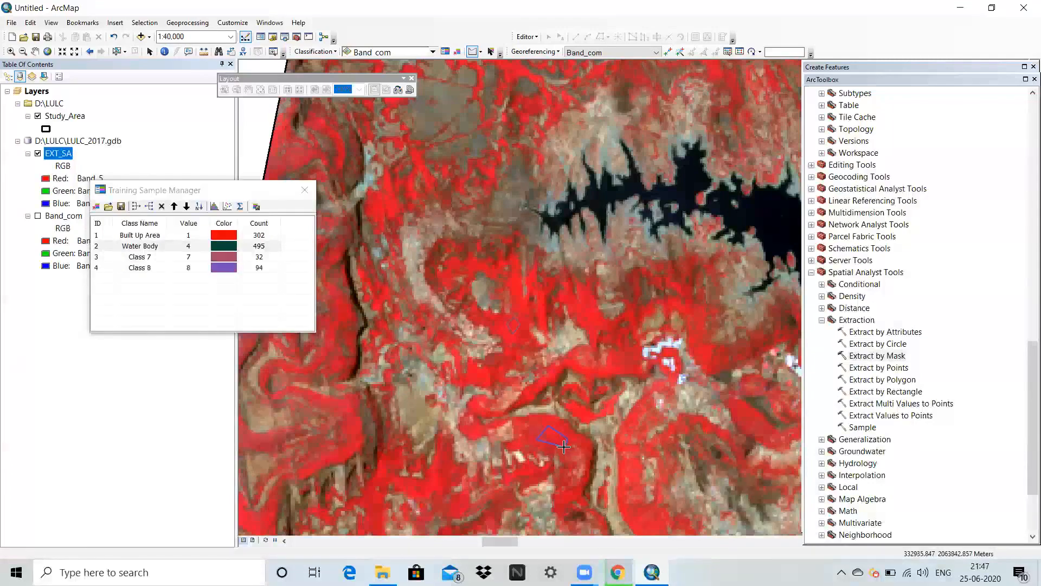
Draw a third, diamond-shaped vegetation training sample on the bright red patch southwest of a black lake in the image's northwest.
{"action": "scroll", "coordinate": [504, 412], "scroll_direction": "up", "scroll_amount": 5}
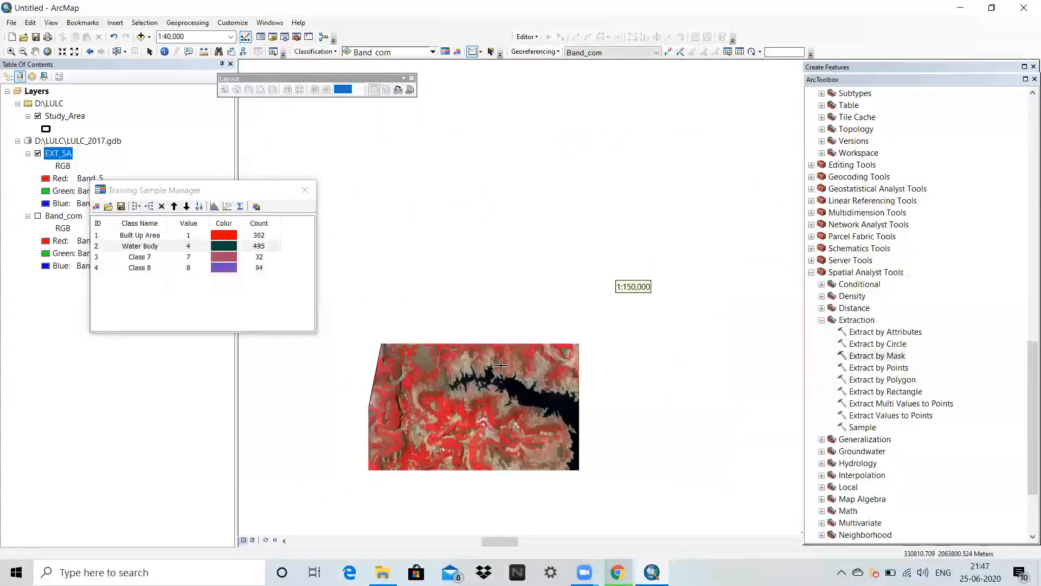
{"action": "scroll", "coordinate": [519, 93], "scroll_direction": "down", "scroll_amount": 4}
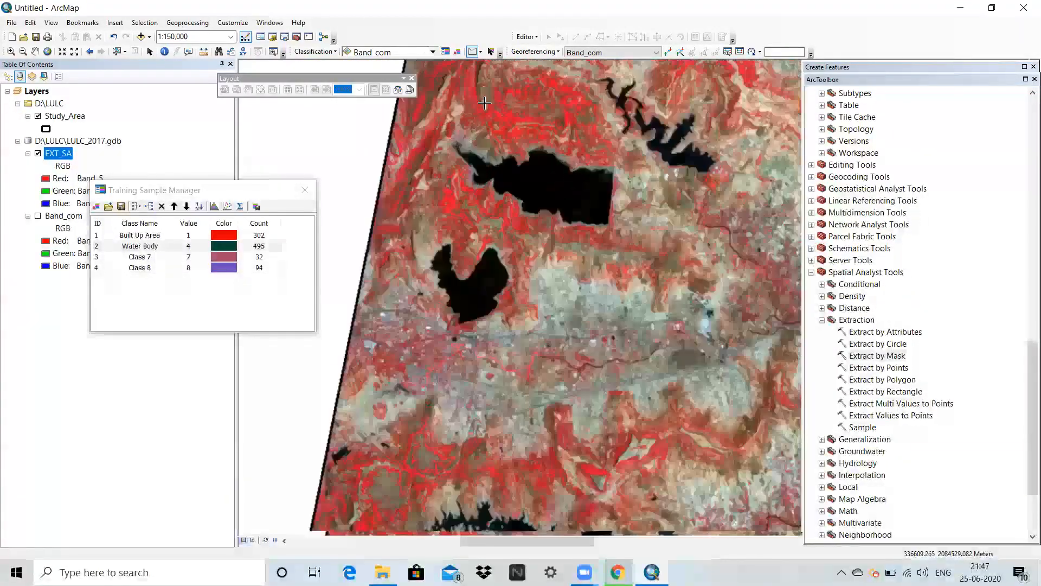
{"action": "scroll", "coordinate": [437, 244], "scroll_direction": "down", "scroll_amount": 6}
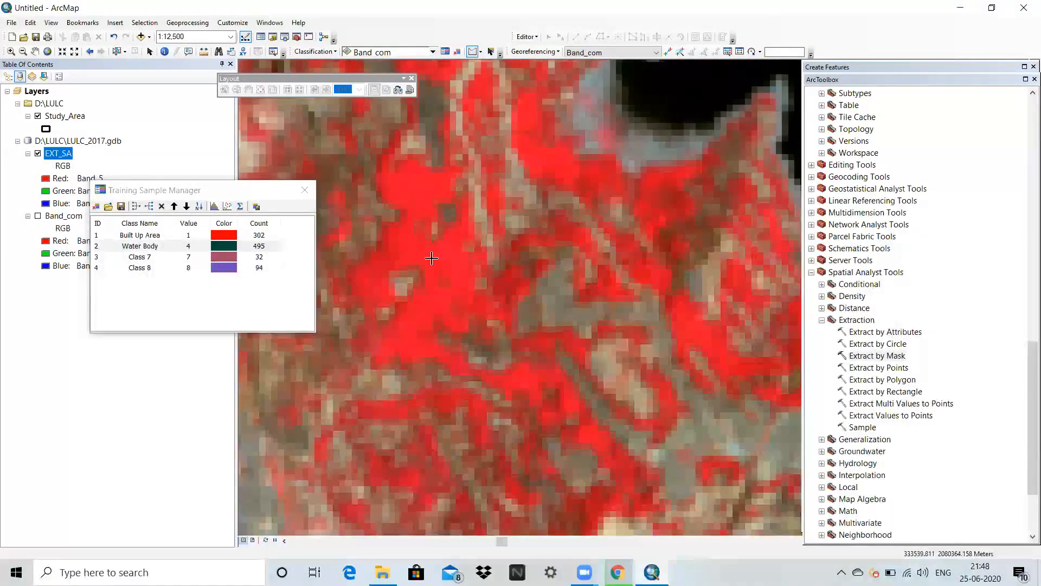
{"action": "left_click", "coordinate": [454, 259]}
{"action": "double_click", "coordinate": [445, 278]}
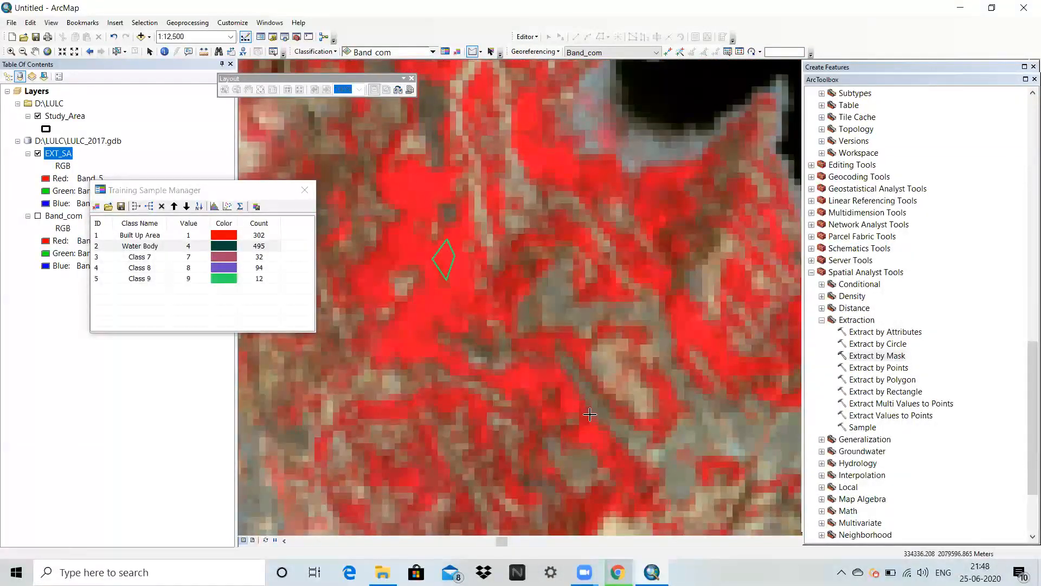
Draw a fourth, four-sided vegetation training sample on the bright red area north of the black lake.
{"action": "scroll", "coordinate": [539, 305], "scroll_direction": "up", "scroll_amount": 5}
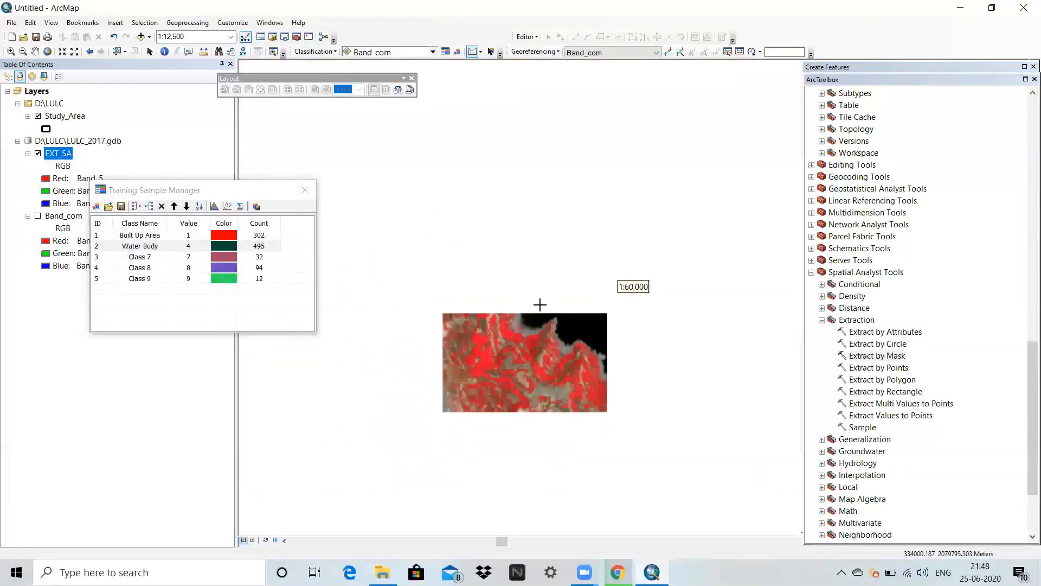
{"action": "scroll", "coordinate": [588, 233], "scroll_direction": "down", "scroll_amount": 5}
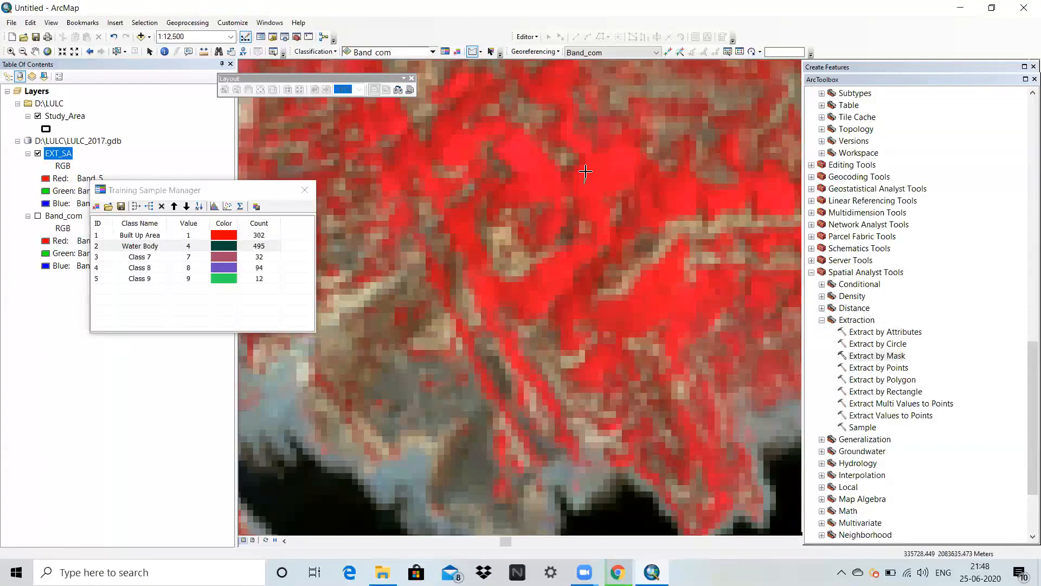
{"action": "left_click", "coordinate": [592, 162]}
{"action": "left_click", "coordinate": [616, 161]}
{"action": "double_click", "coordinate": [606, 177]}
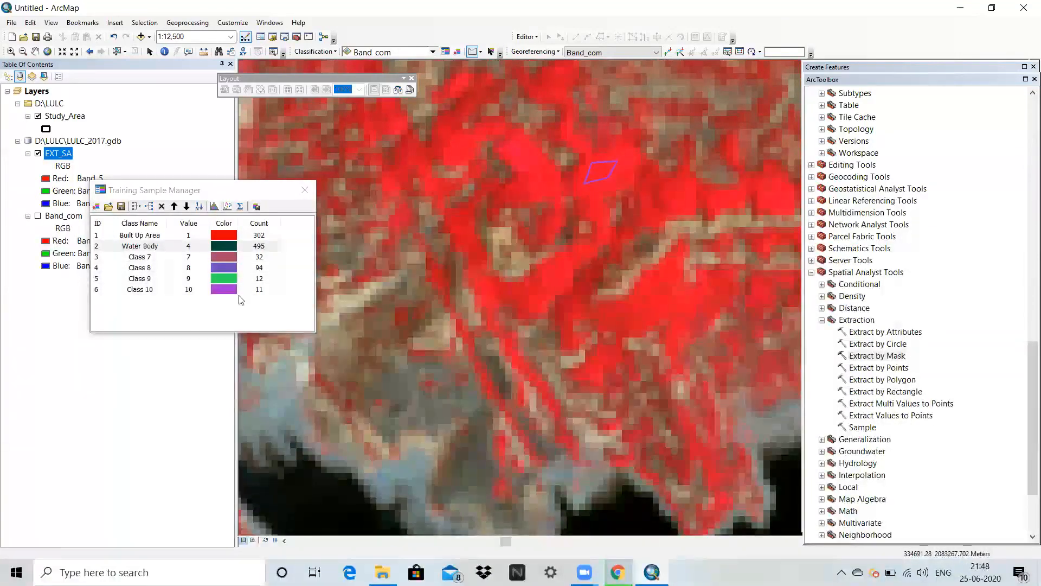
Merge training samples Class 7 through Class 10 into one class and name it Vegetation.
{"action": "left_click", "coordinate": [107, 260]}
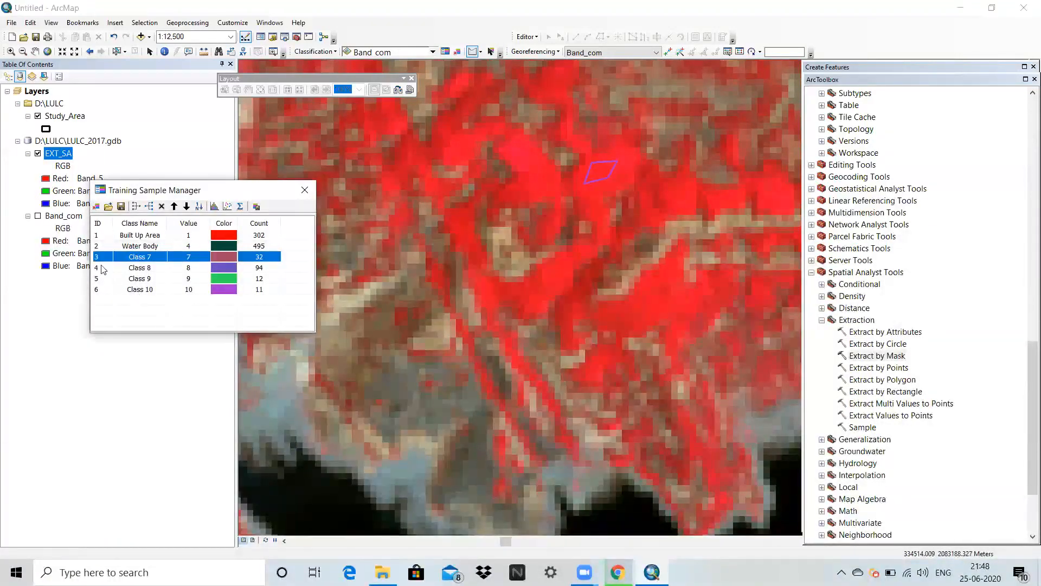
{"action": "left_click", "coordinate": [100, 290], "text": "shift"}
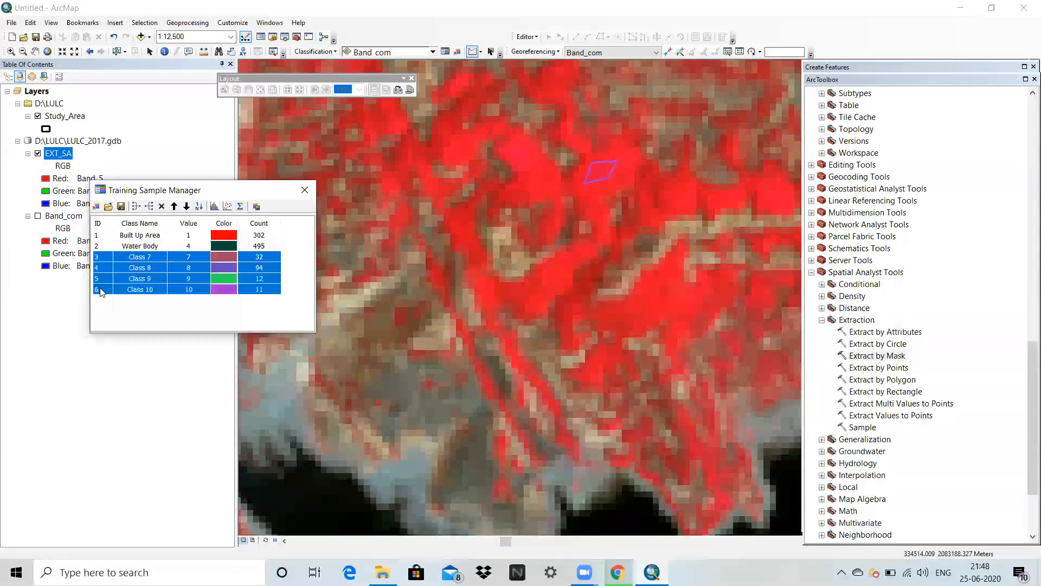
{"action": "left_click", "coordinate": [136, 207]}
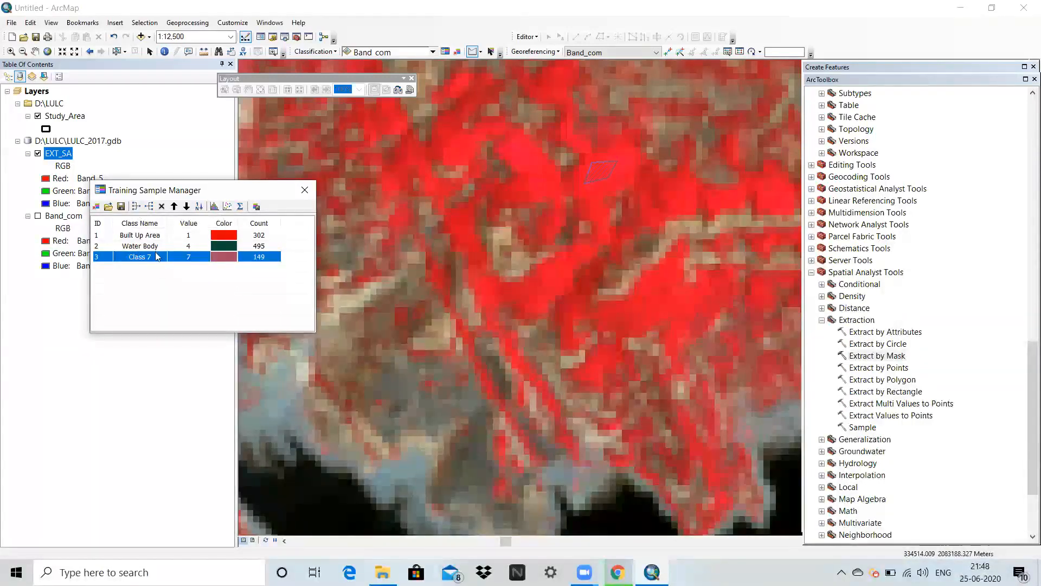
{"action": "left_click", "coordinate": [156, 256]}
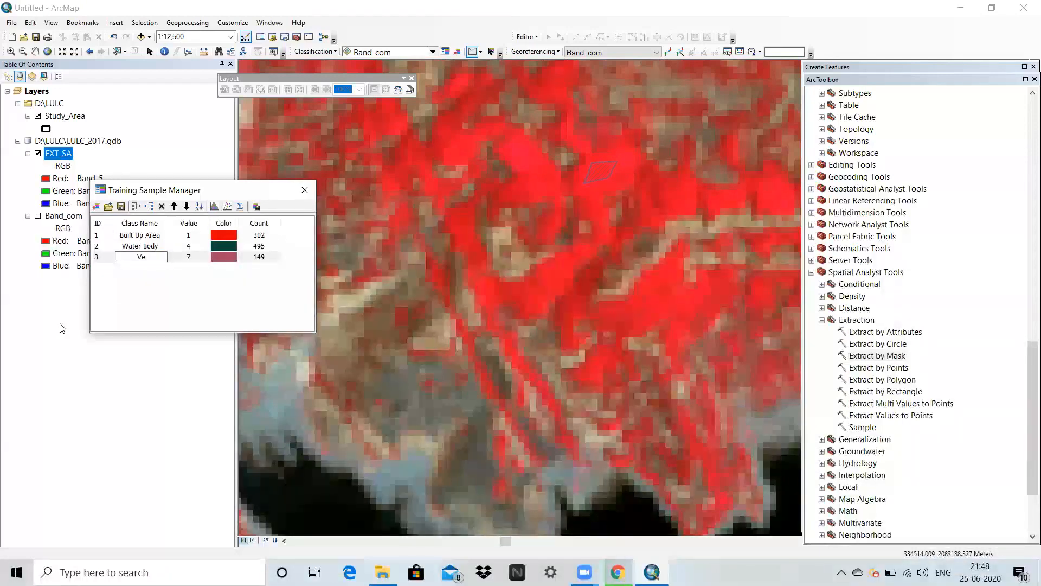
{"action": "type", "text": "Vegetation"}
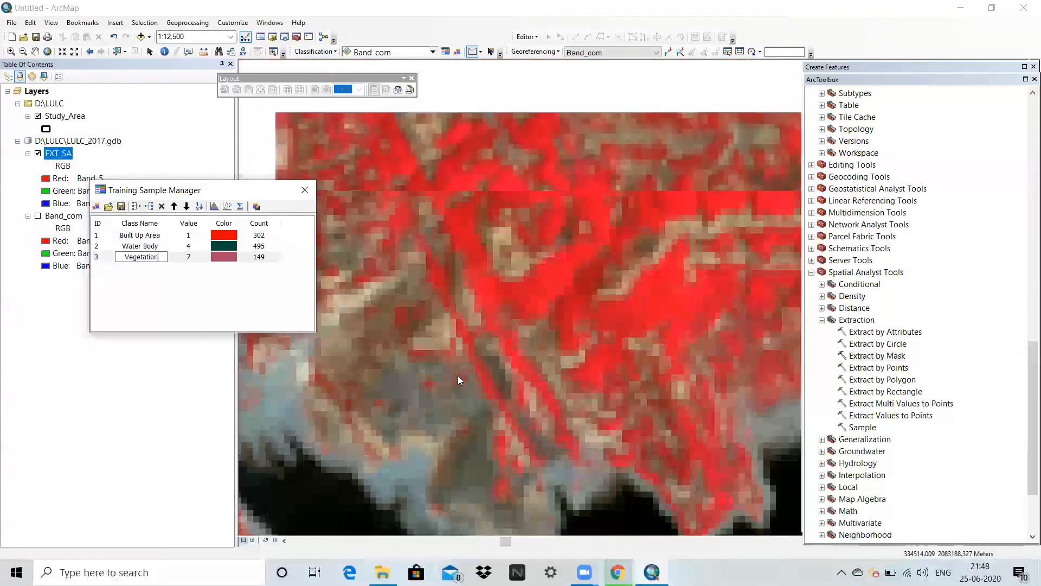
Examine the northern part of the composite at several scales for bare ground suitable for training samples.
{"action": "scroll", "coordinate": [455, 375], "scroll_direction": "up", "scroll_amount": 5}
{"action": "scroll", "coordinate": [462, 329], "scroll_direction": "up", "scroll_amount": 5}
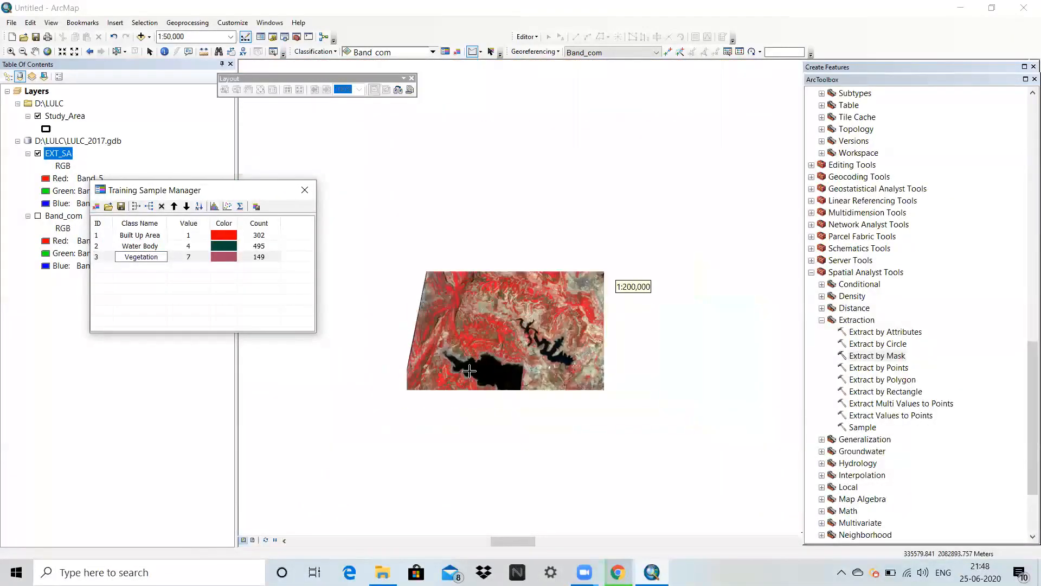
{"action": "scroll", "coordinate": [463, 363], "scroll_direction": "up", "scroll_amount": 2}
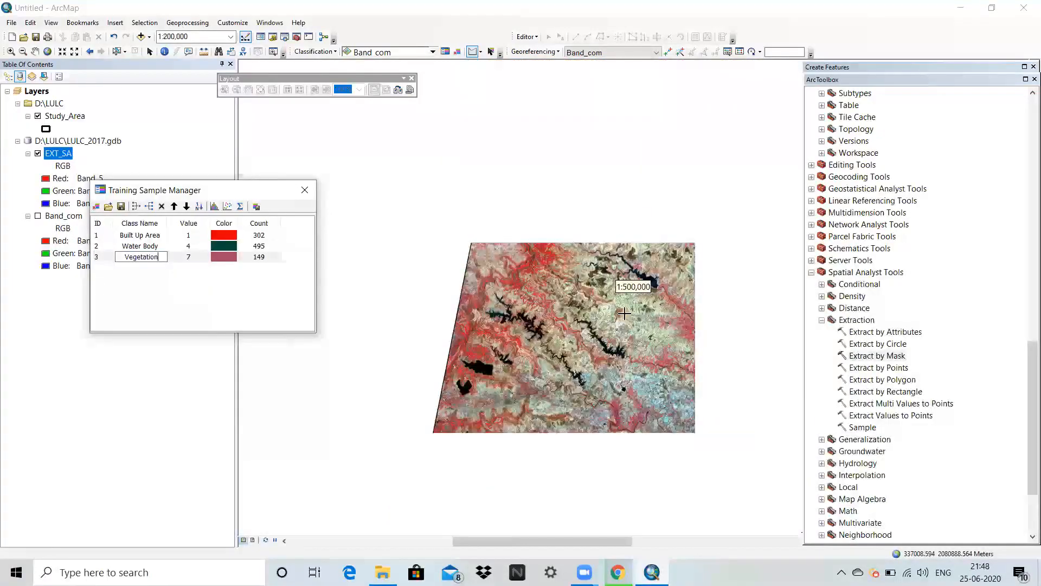
{"action": "scroll", "coordinate": [624, 314], "scroll_direction": "down", "scroll_amount": 2}
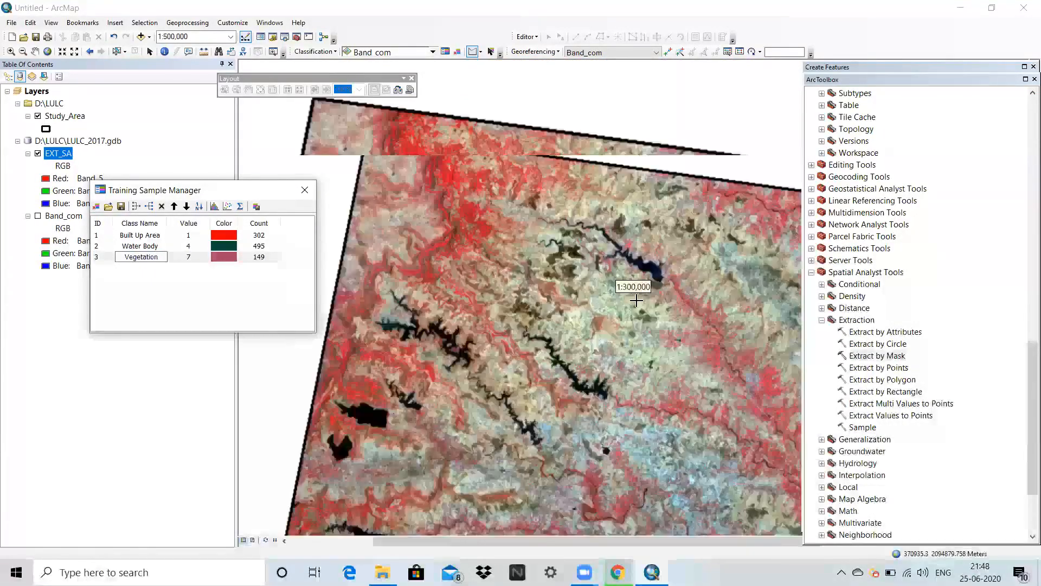
{"action": "scroll", "coordinate": [636, 300], "scroll_direction": "down", "scroll_amount": 3}
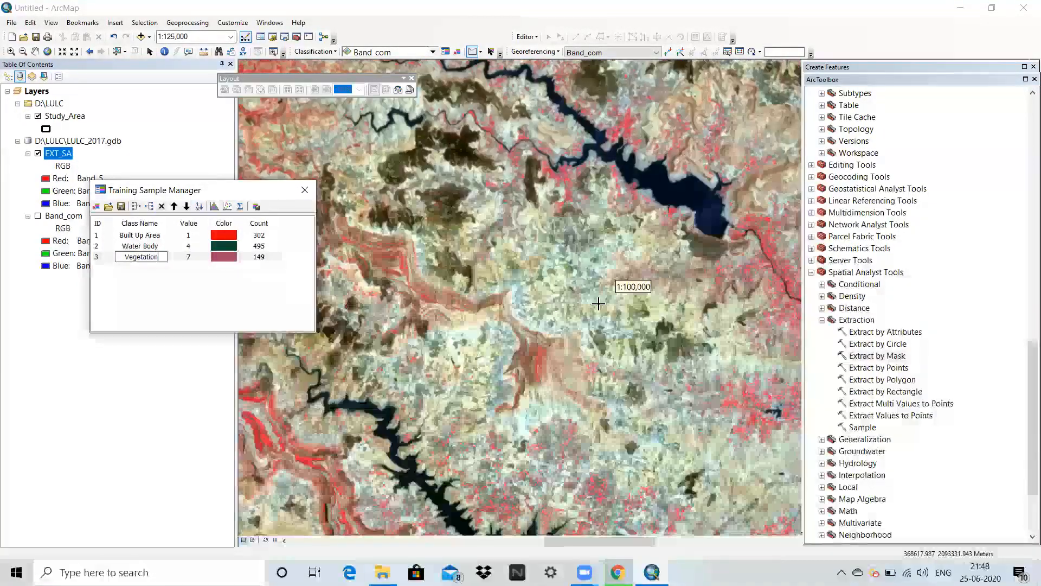
{"action": "scroll", "coordinate": [598, 303], "scroll_direction": "down", "scroll_amount": 2}
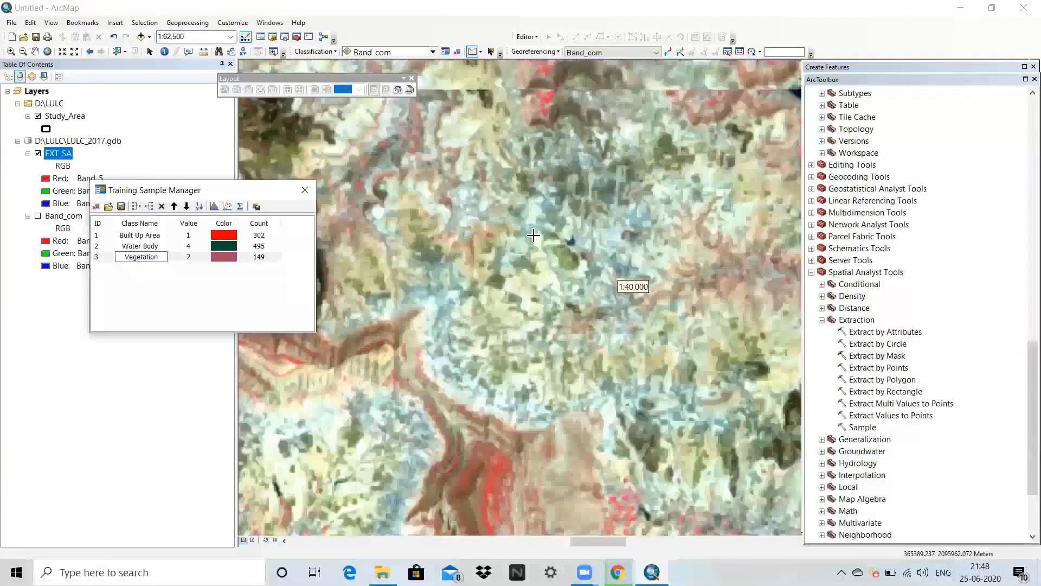
{"action": "scroll", "coordinate": [507, 225], "scroll_direction": "down", "scroll_amount": 2}
{"action": "scroll", "coordinate": [526, 301], "scroll_direction": "up", "scroll_amount": 2}
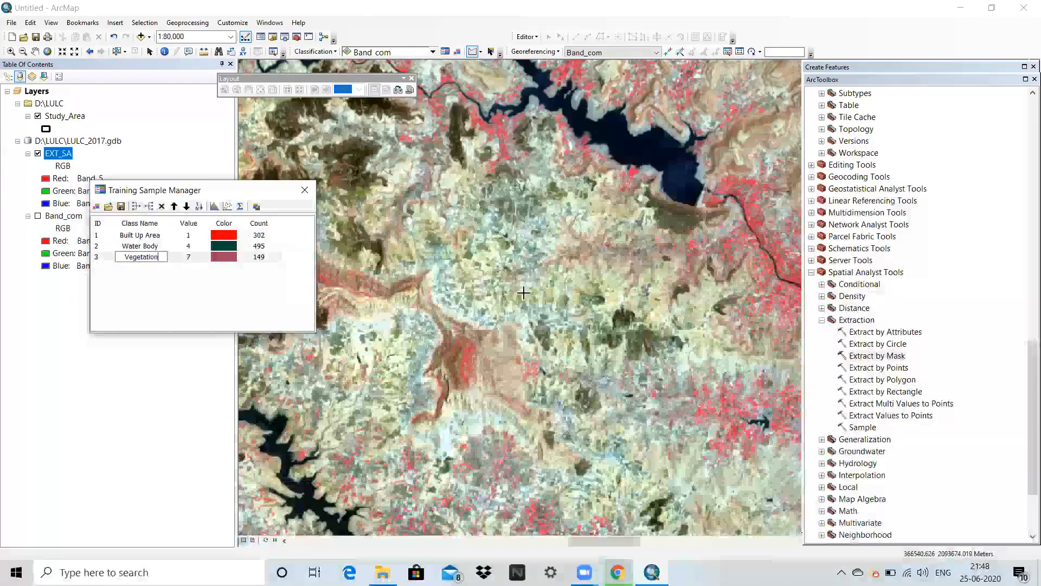
{"action": "scroll", "coordinate": [524, 293], "scroll_direction": "up", "scroll_amount": 3}
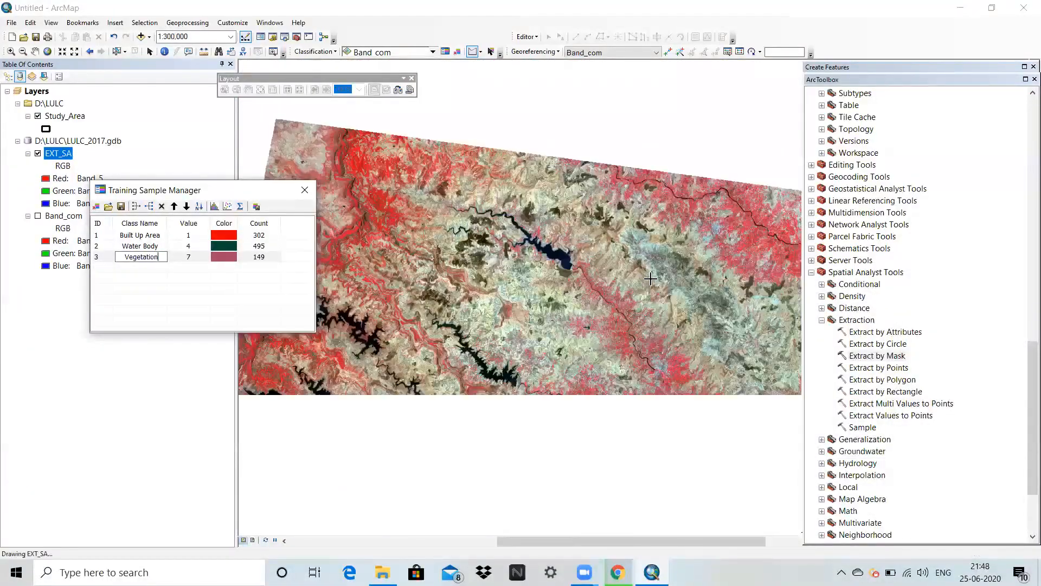
{"action": "scroll", "coordinate": [728, 307], "scroll_direction": "down", "scroll_amount": 3}
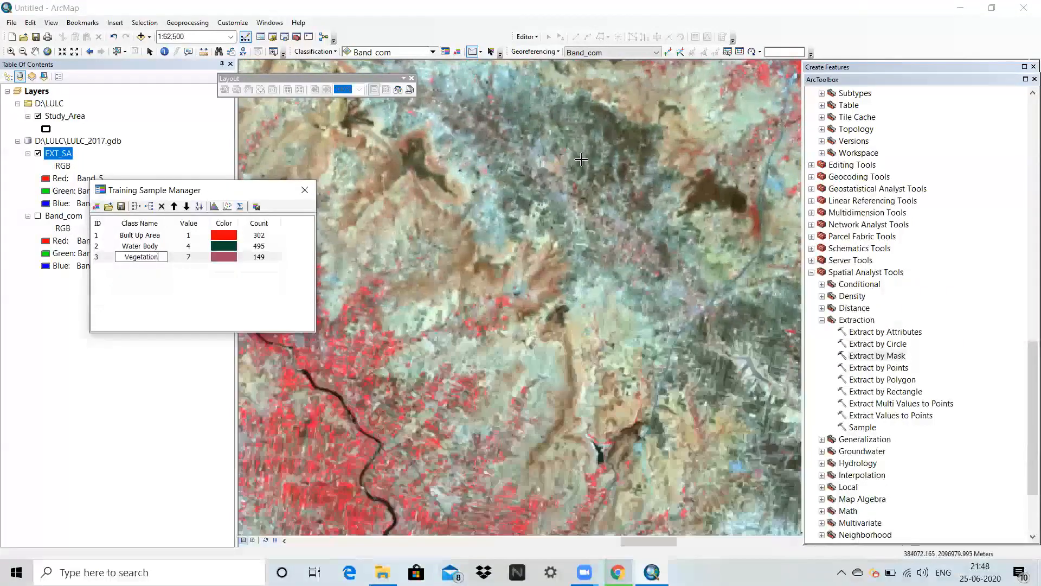
{"action": "scroll", "coordinate": [572, 157], "scroll_direction": "up", "scroll_amount": 3}
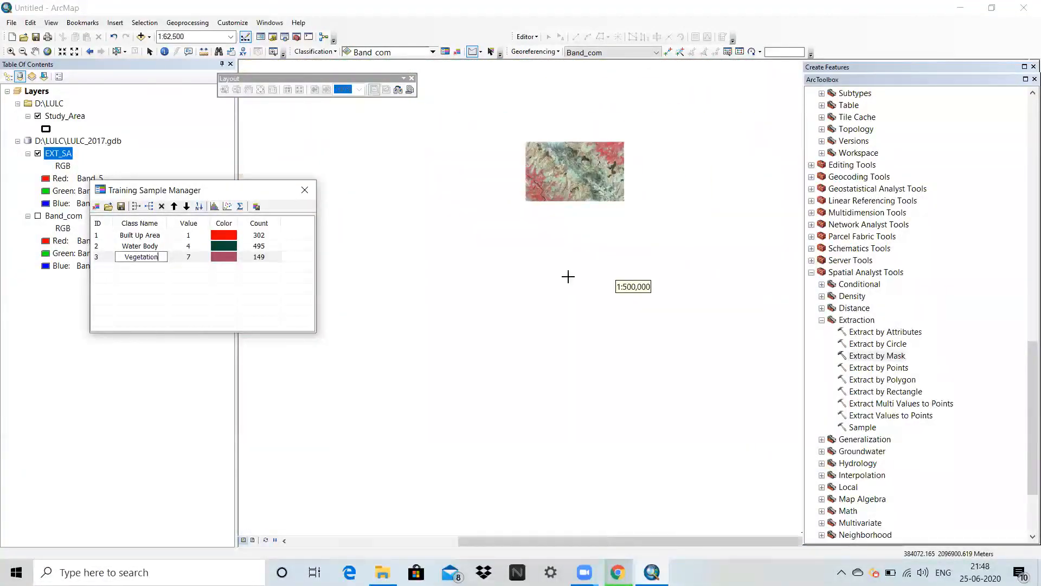
{"action": "scroll", "coordinate": [474, 283], "scroll_direction": "up", "scroll_amount": 1}
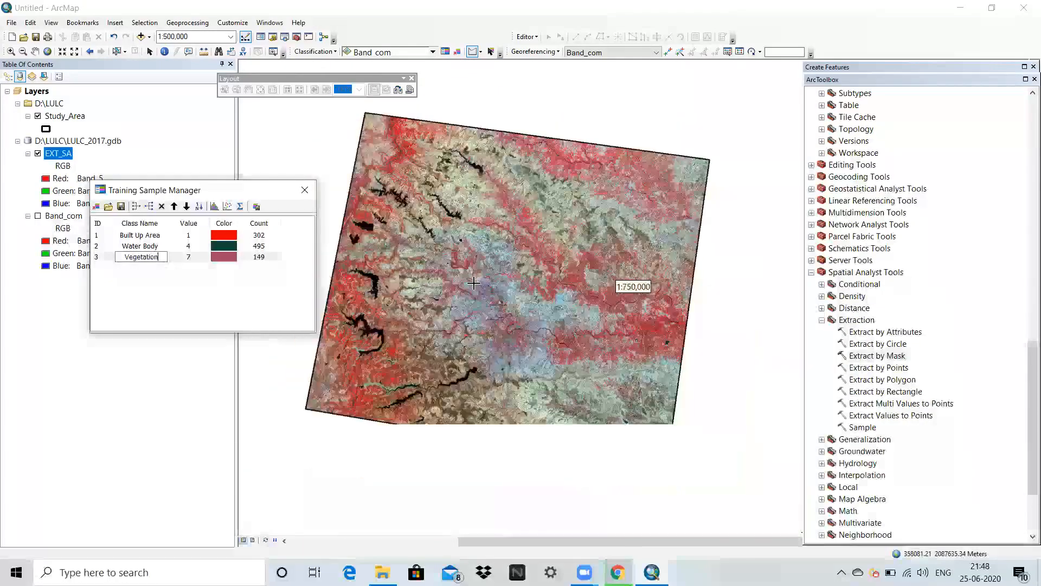
Draw two four-sided training samples on the brown bare slopes north and northwest of the small dark blue lake.
{"action": "scroll", "coordinate": [535, 408], "scroll_direction": "down", "scroll_amount": 5}
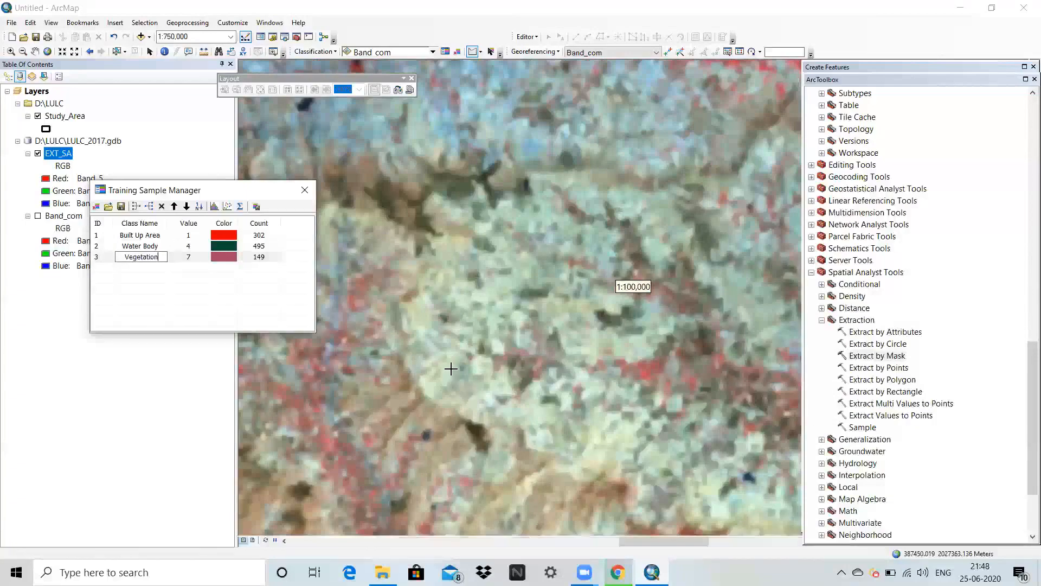
{"action": "scroll", "coordinate": [436, 375], "scroll_direction": "down", "scroll_amount": 1}
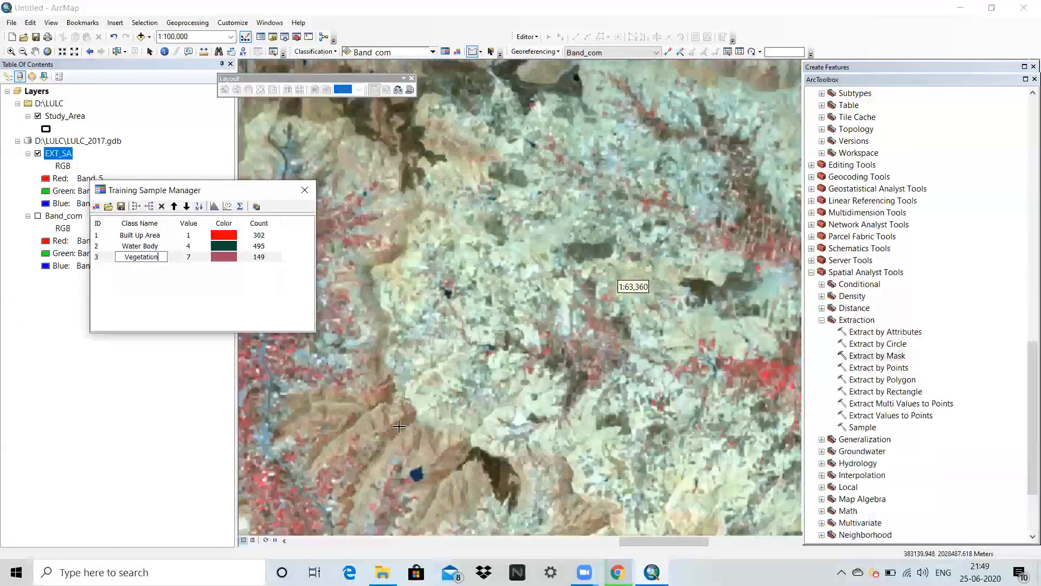
{"action": "scroll", "coordinate": [377, 431], "scroll_direction": "down", "scroll_amount": 2}
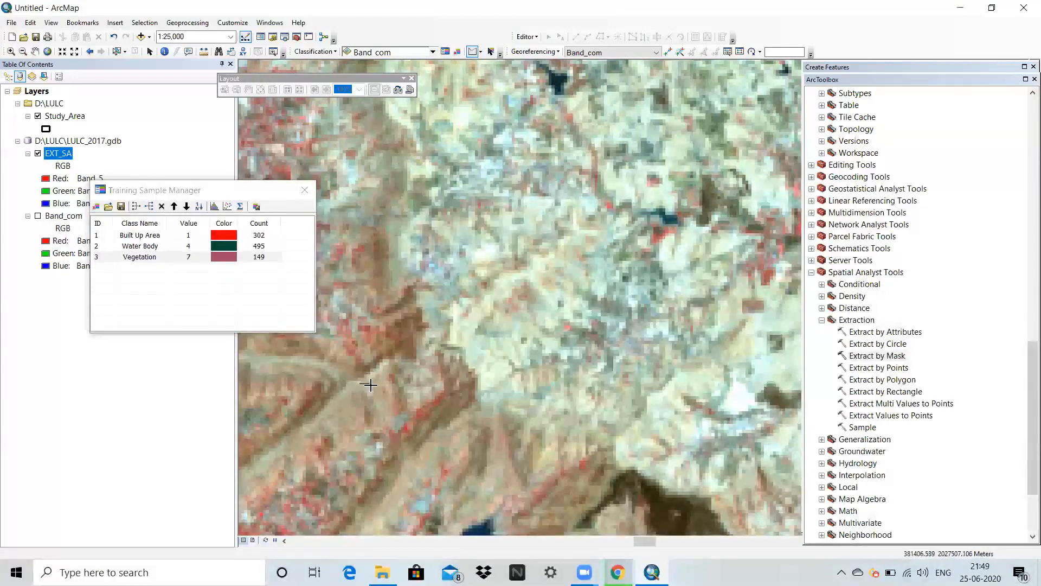
{"action": "double_click", "coordinate": [337, 416]}
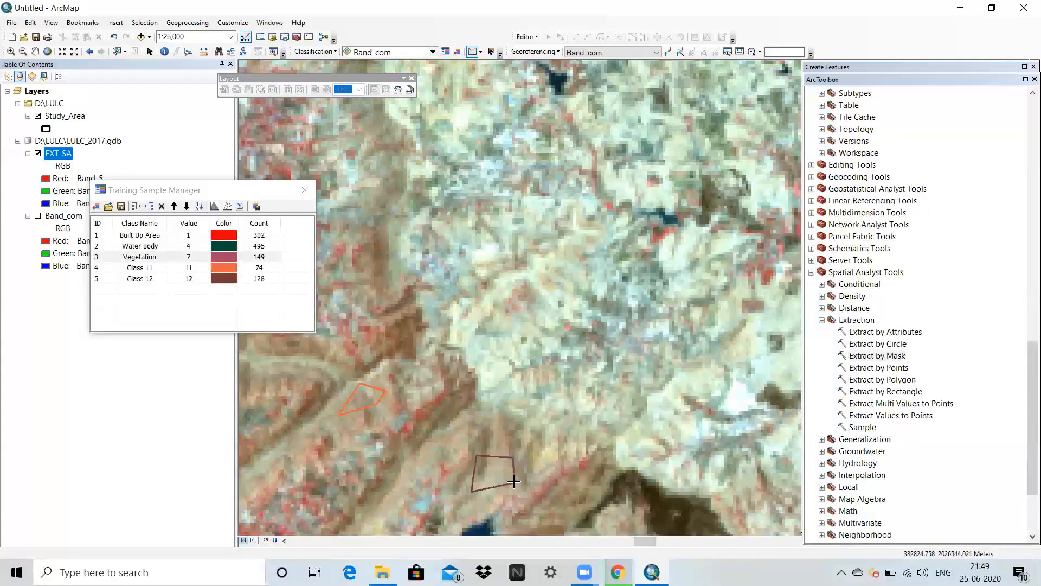
Draw a third small polygon training sample on the brown bare slope southeast of the small dark blue lake.
{"action": "scroll", "coordinate": [458, 442], "scroll_direction": "up", "scroll_amount": 5}
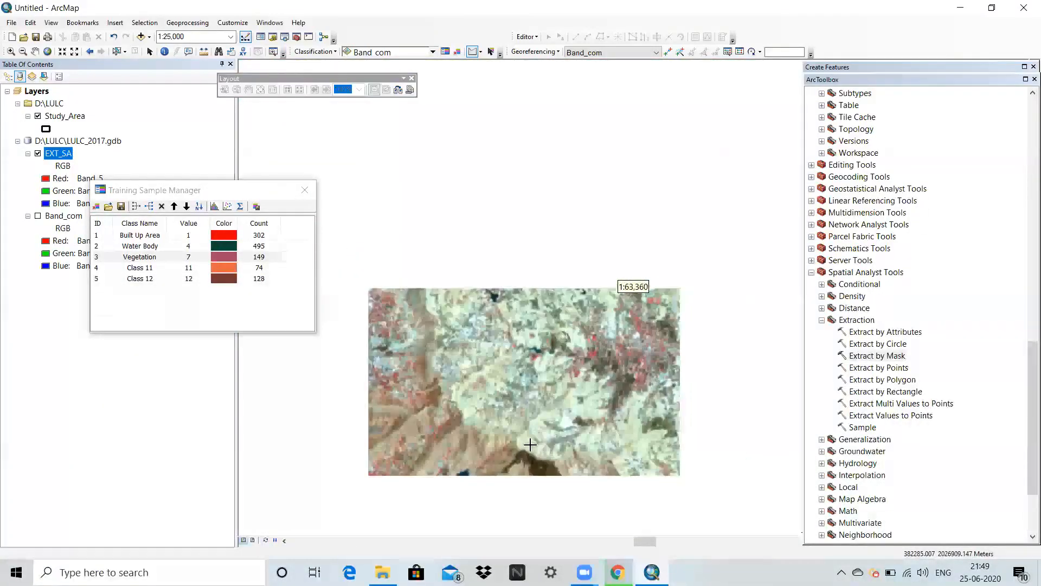
{"action": "scroll", "coordinate": [542, 445], "scroll_direction": "down", "scroll_amount": 3}
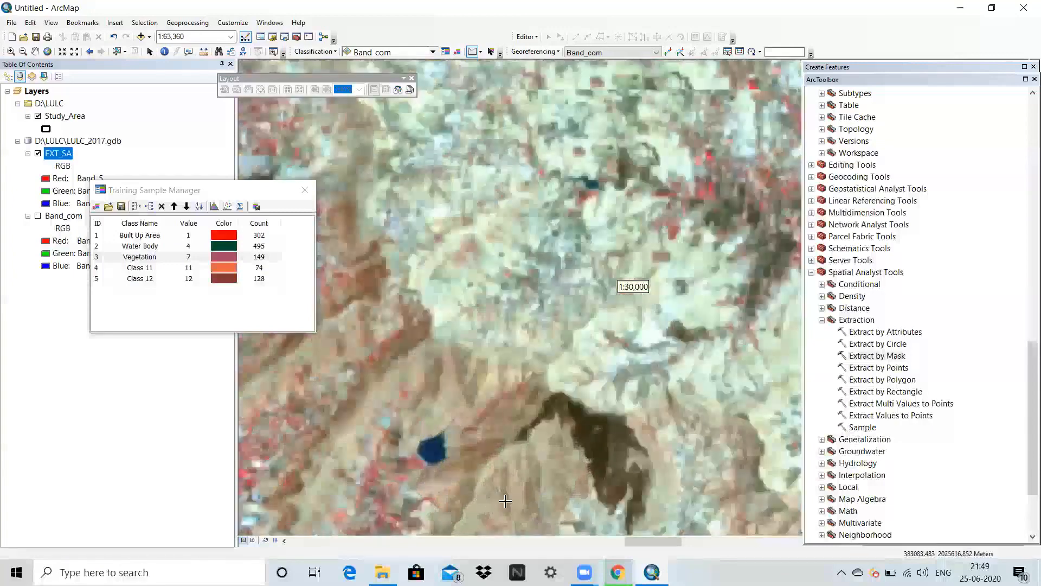
{"action": "scroll", "coordinate": [505, 501], "scroll_direction": "down", "scroll_amount": 1}
{"action": "left_click", "coordinate": [518, 473]}
{"action": "left_click", "coordinate": [532, 497]}
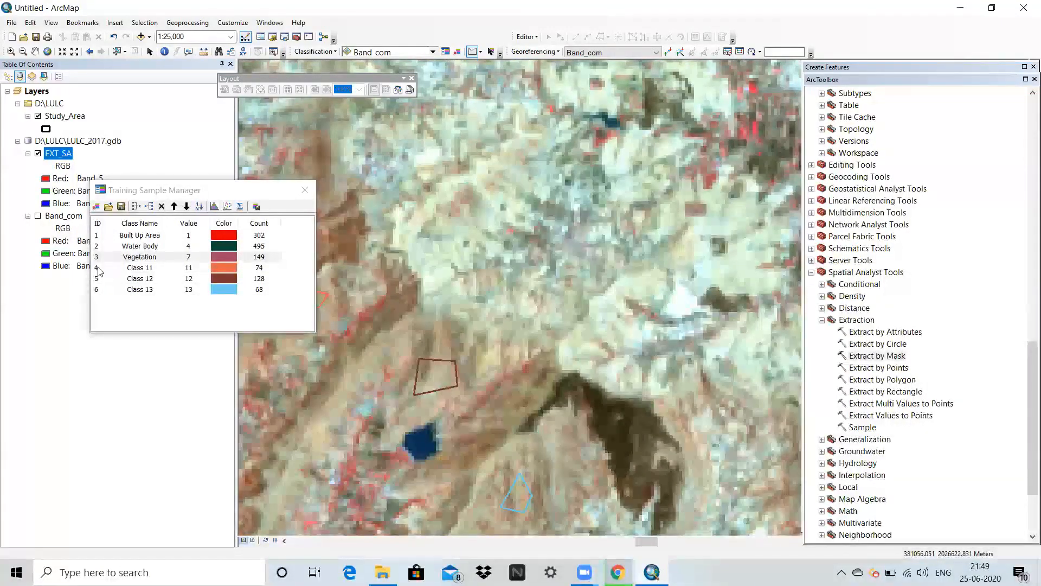
Merge training samples Class 11 through Class 13 into one class and name it Barren Land.
{"action": "left_click", "coordinate": [99, 271]}
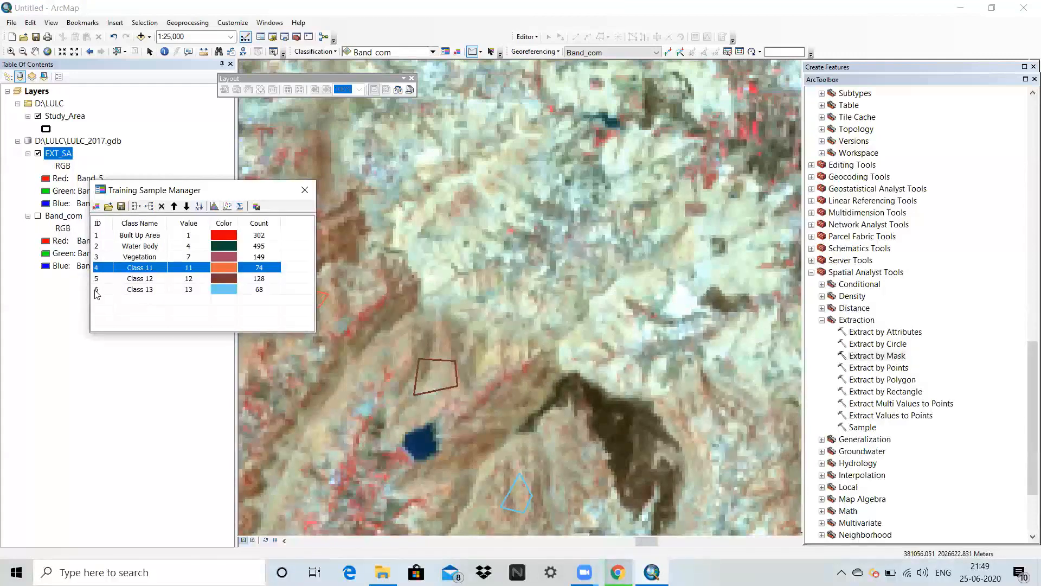
{"action": "left_click", "coordinate": [97, 293], "text": "shift"}
{"action": "left_click", "coordinate": [136, 207]}
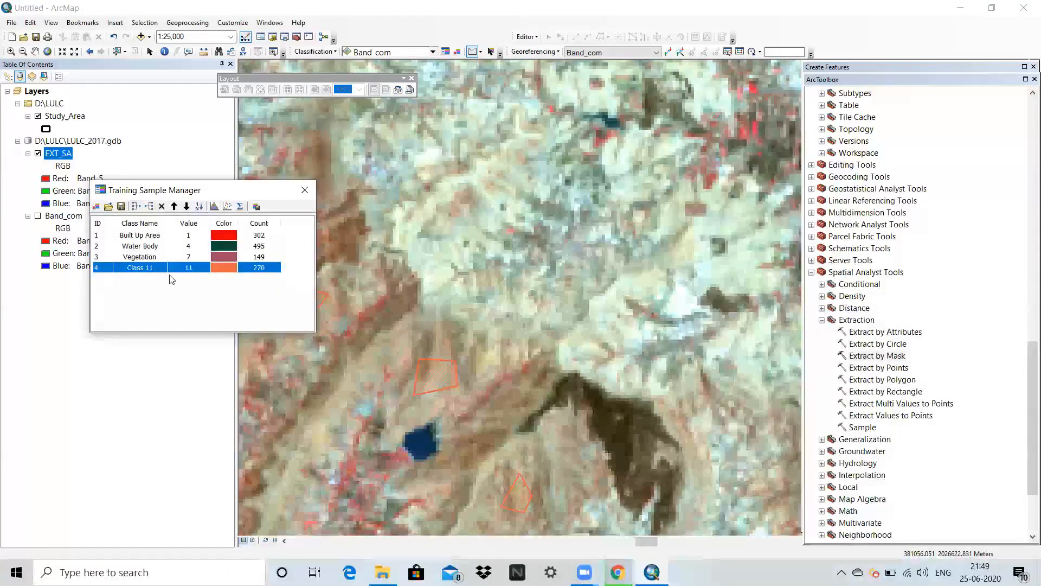
{"action": "double_click", "coordinate": [161, 272]}
{"action": "type", "text": "B"}
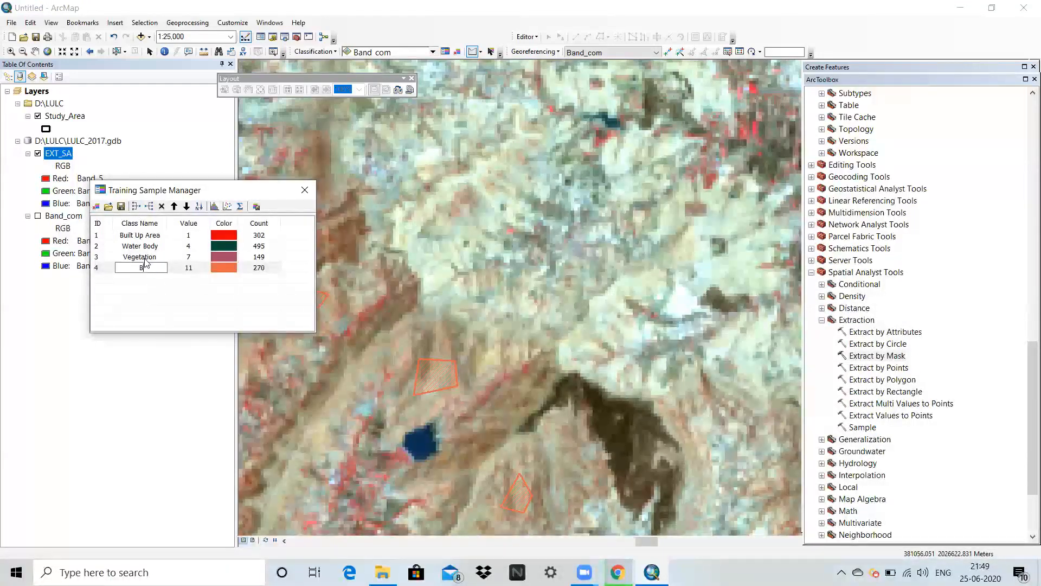
{"action": "type", "text": "arren Land"}
{"action": "key", "text": "Return"}
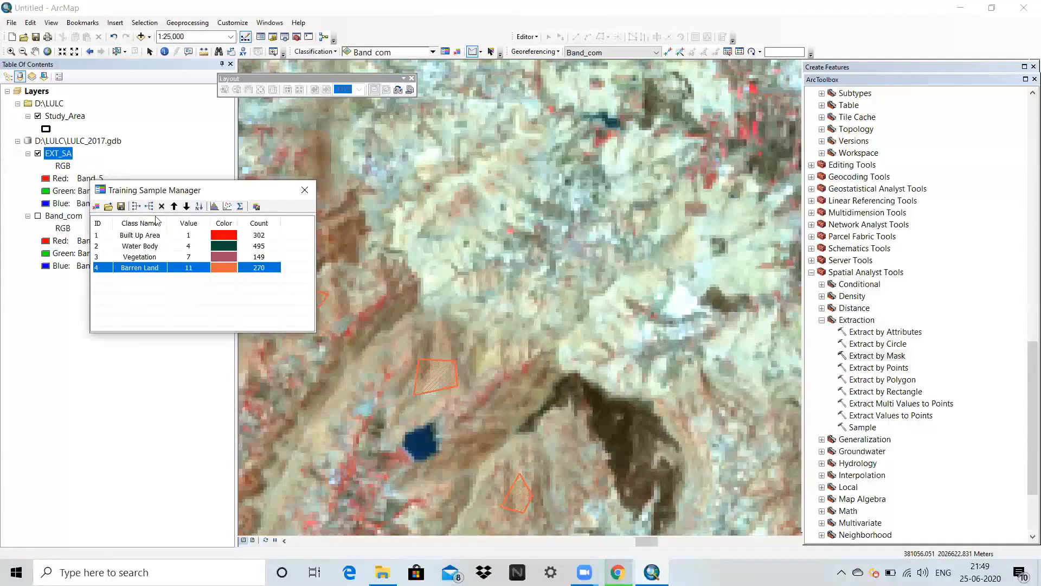
{"action": "left_click", "coordinate": [168, 302]}
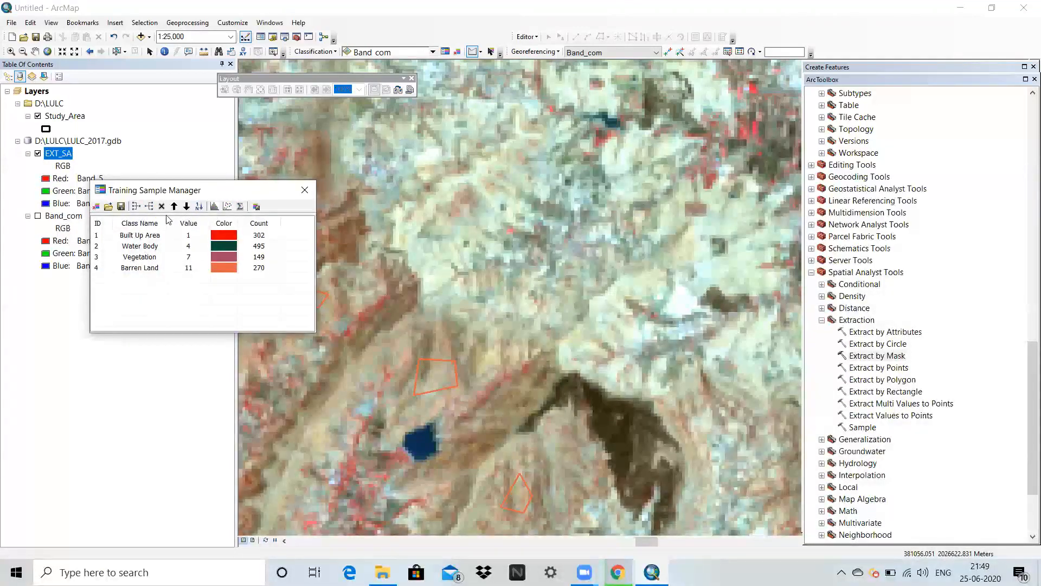
Create a signature file from the training samples and save it as sign in the LULC folder on drive D.
{"action": "left_click", "coordinate": [256, 207]}
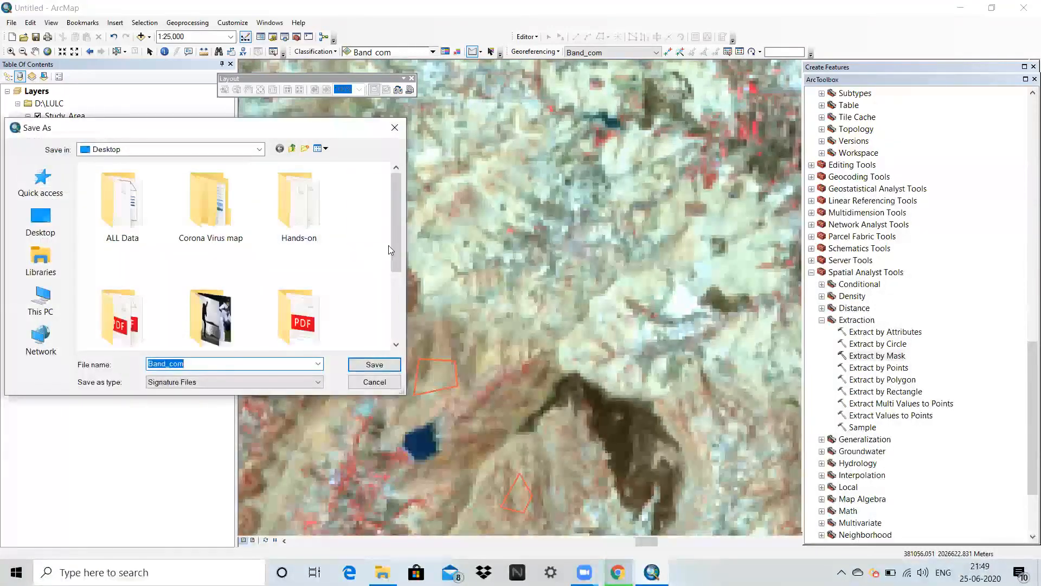
{"action": "left_click", "coordinate": [187, 149]}
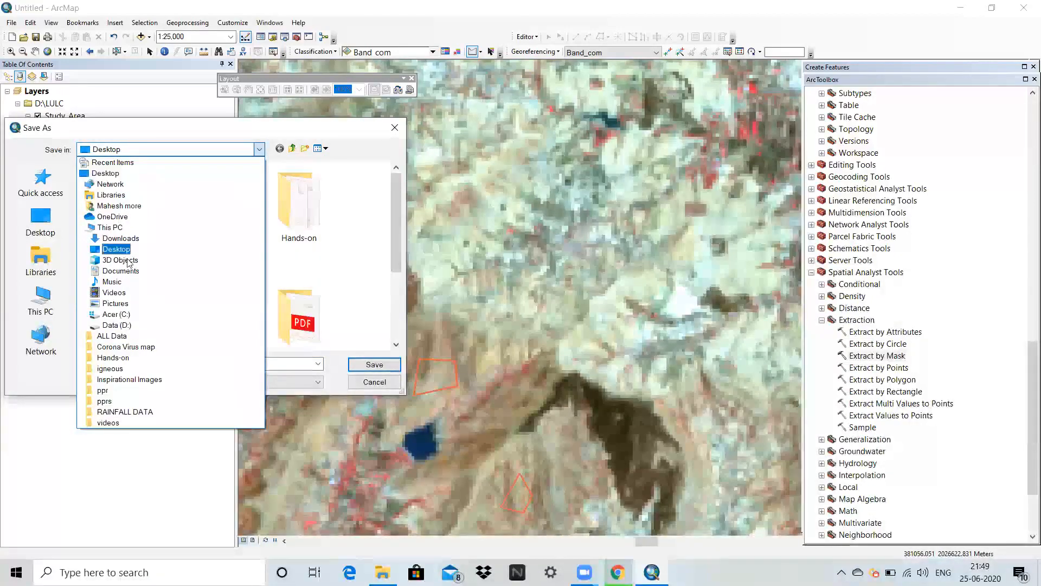
{"action": "left_click", "coordinate": [115, 325]}
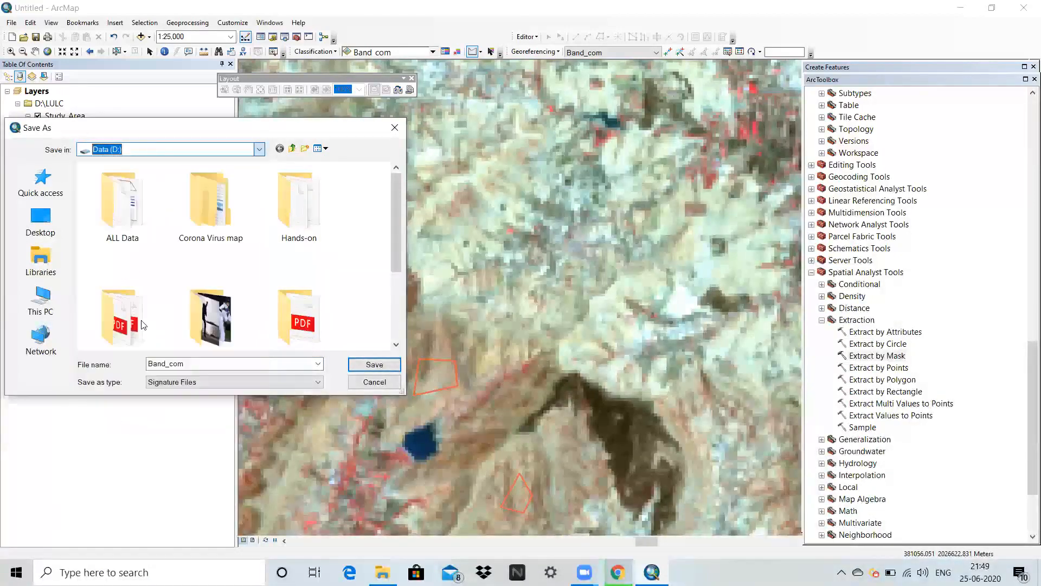
{"action": "left_click", "coordinate": [41, 221]}
{"action": "left_click", "coordinate": [53, 311]}
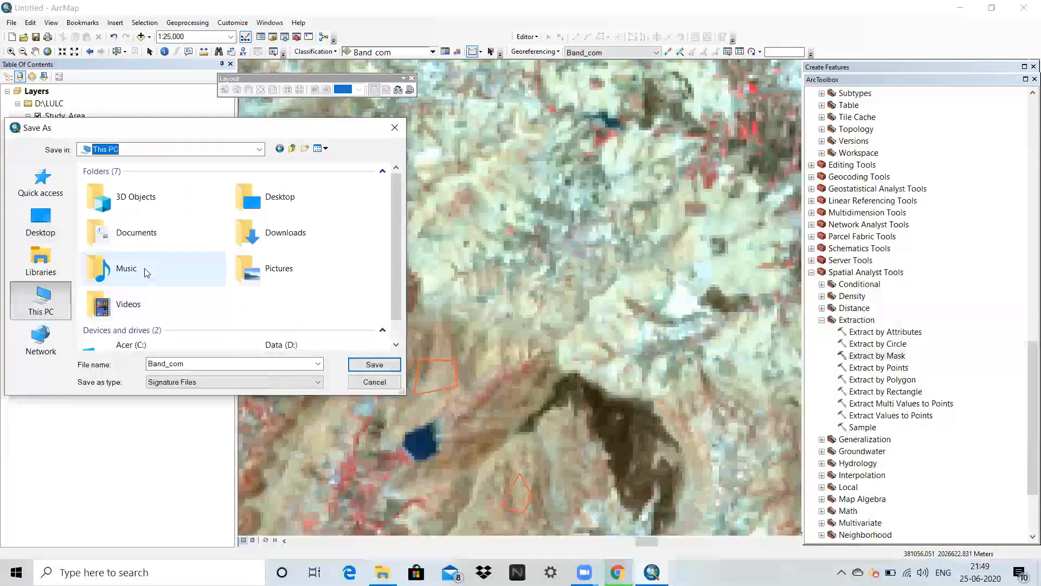
{"action": "double_click", "coordinate": [269, 340]}
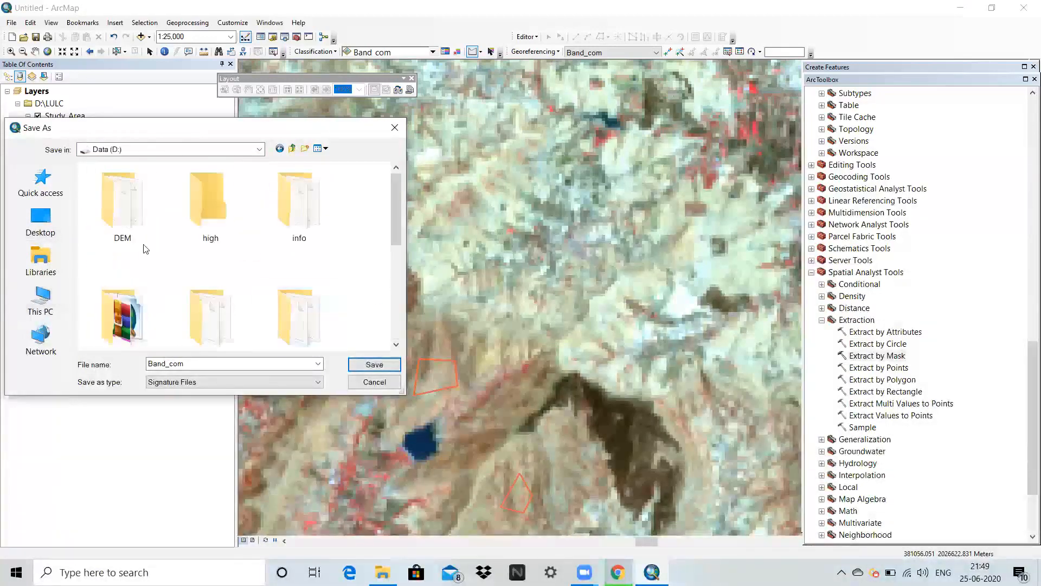
{"action": "scroll", "coordinate": [135, 244], "scroll_direction": "down", "scroll_amount": 3}
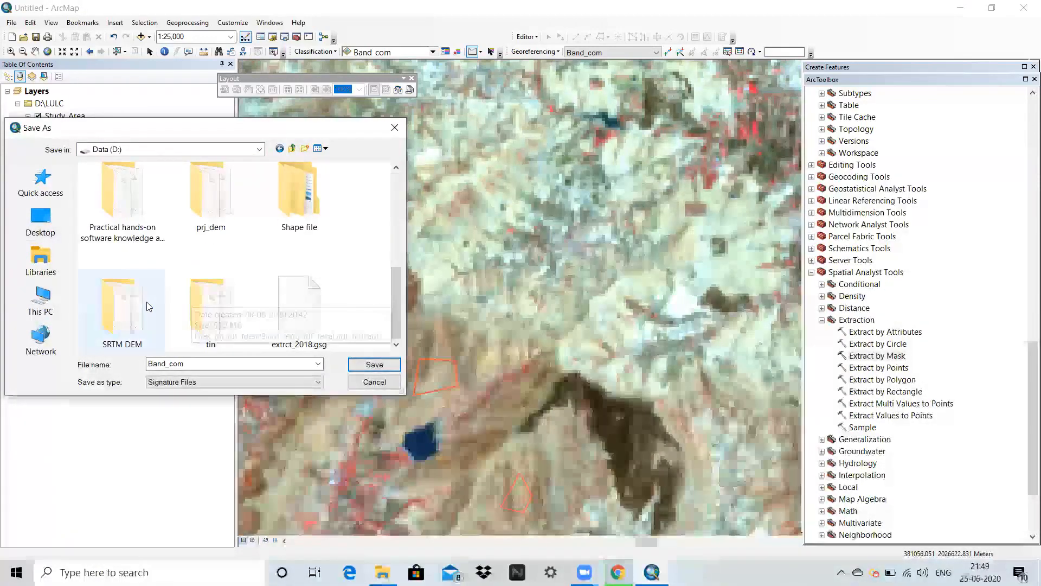
{"action": "scroll", "coordinate": [215, 305], "scroll_direction": "up", "scroll_amount": 3}
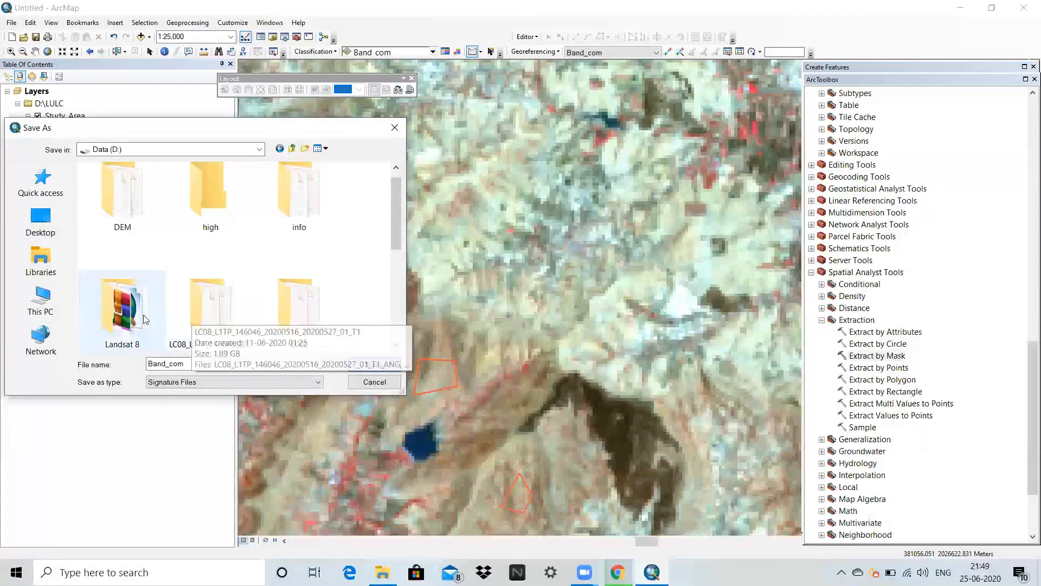
{"action": "left_click", "coordinate": [299, 314]}
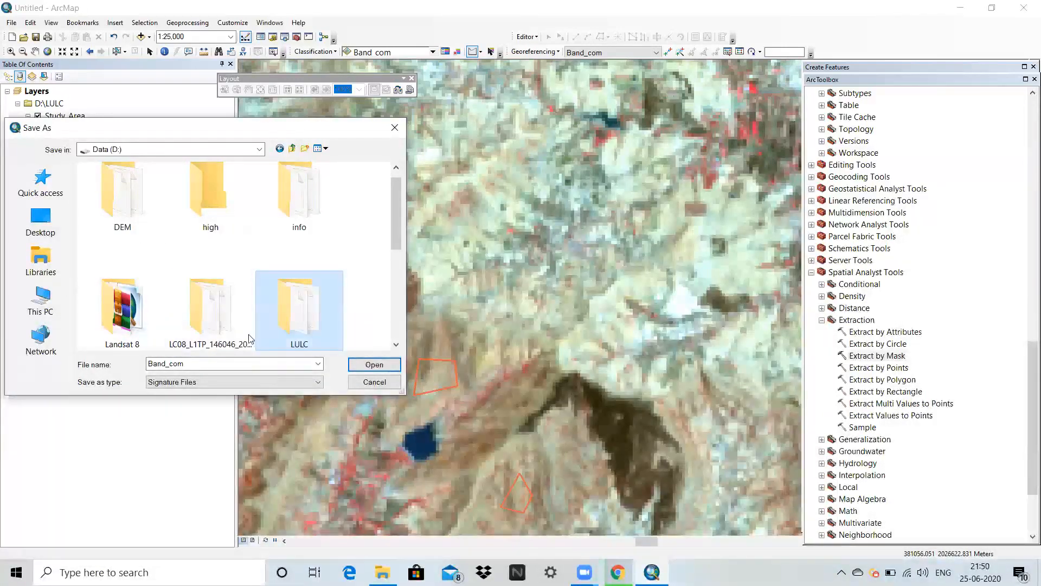
{"action": "double_click", "coordinate": [293, 323]}
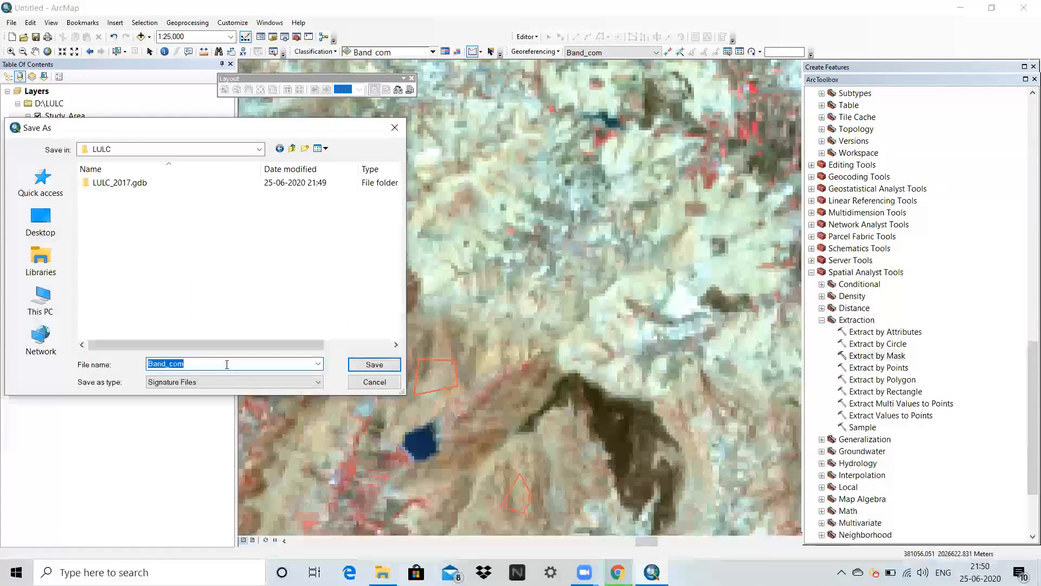
{"action": "type", "text": "sign"}
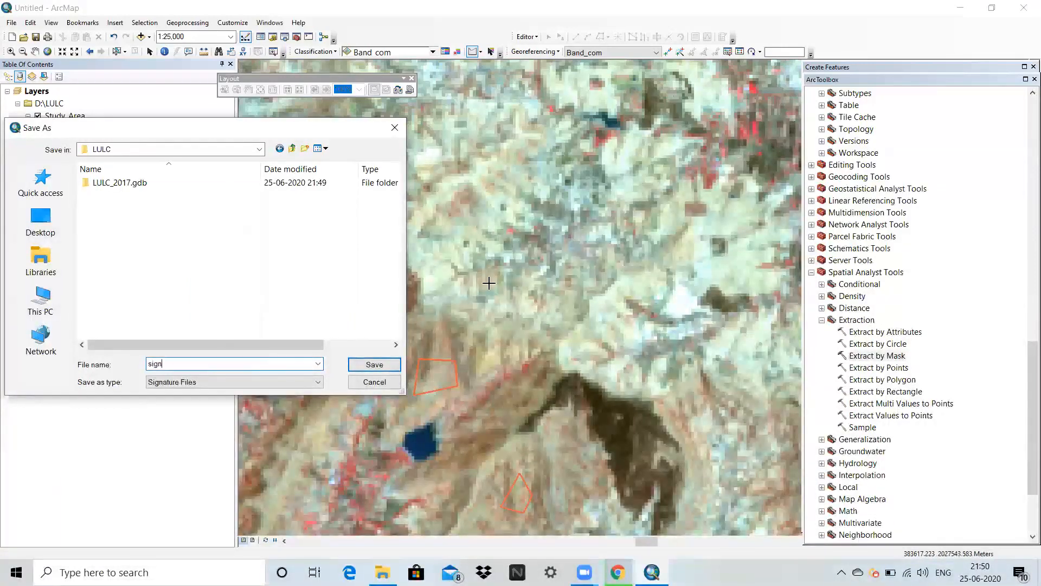
{"action": "left_click", "coordinate": [378, 367]}
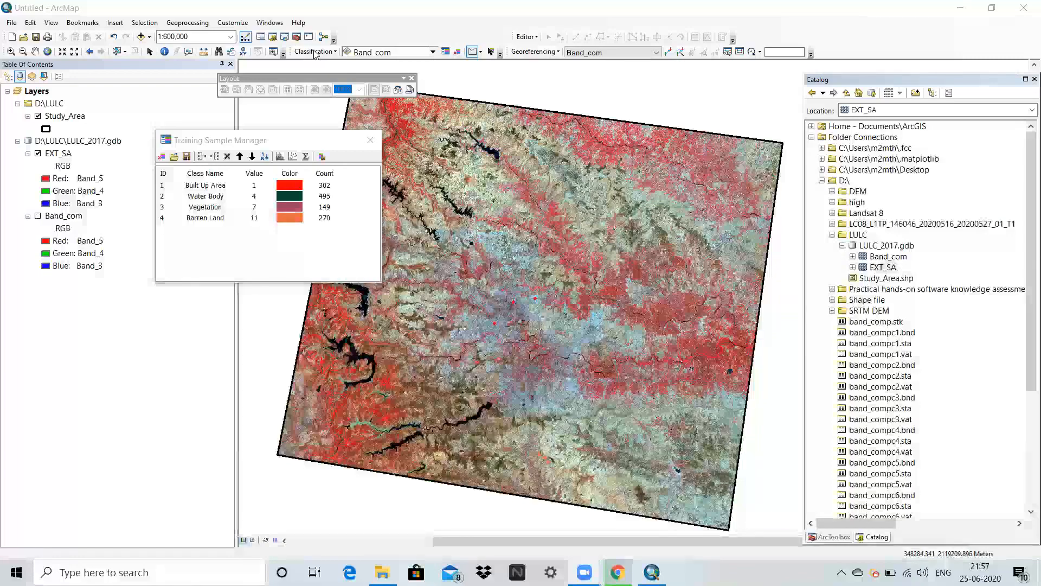
Start a Maximum Likelihood Classification and replace the Band_com input raster with EXT_SA.
{"action": "left_click", "coordinate": [315, 51]}
{"action": "left_click", "coordinate": [347, 77]}
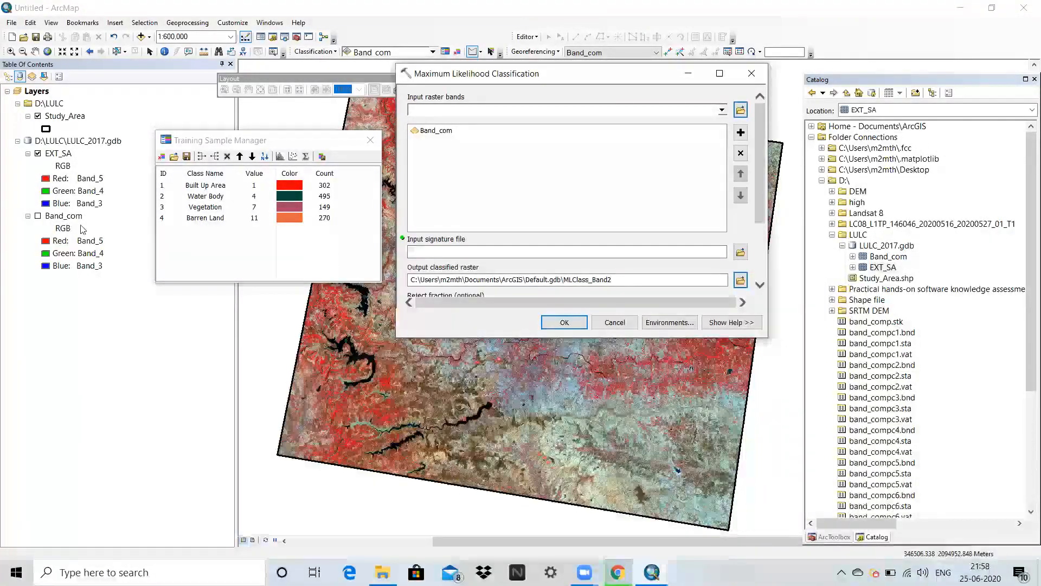
{"action": "left_click", "coordinate": [440, 132]}
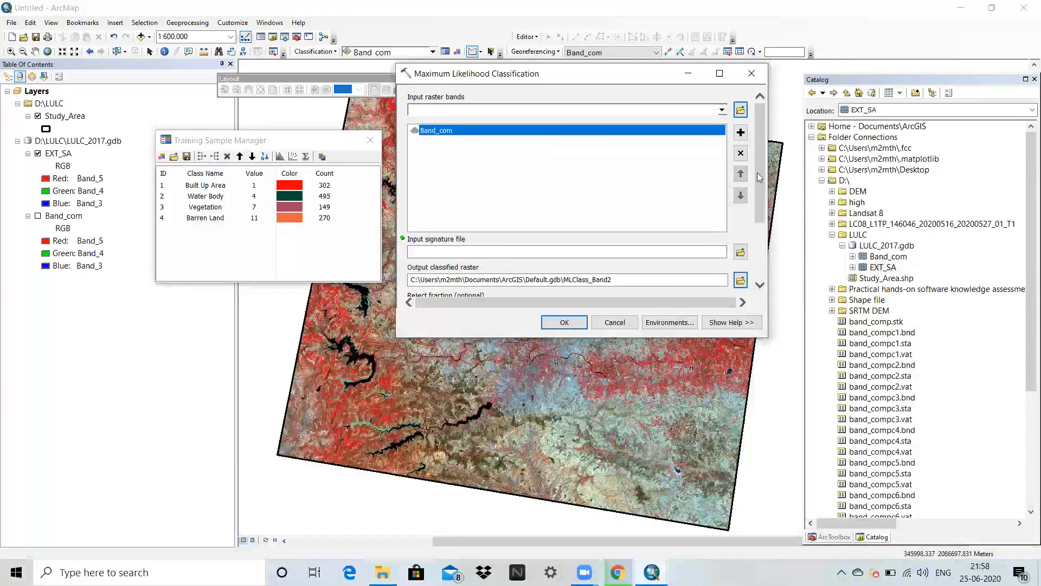
{"action": "left_click", "coordinate": [741, 154]}
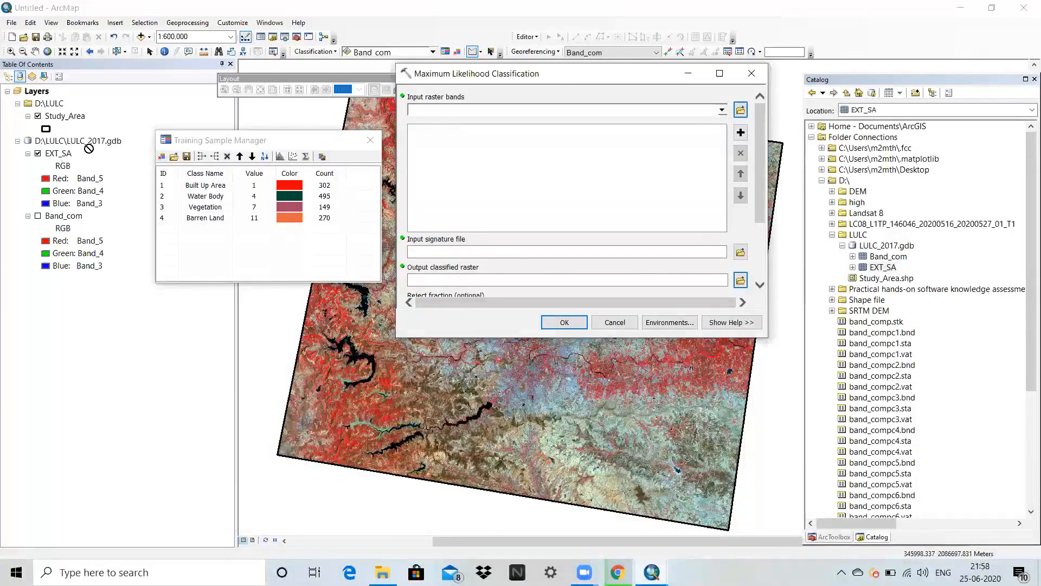
{"action": "left_click_drag", "start_coordinate": [88, 148], "coordinate": [412, 130]}
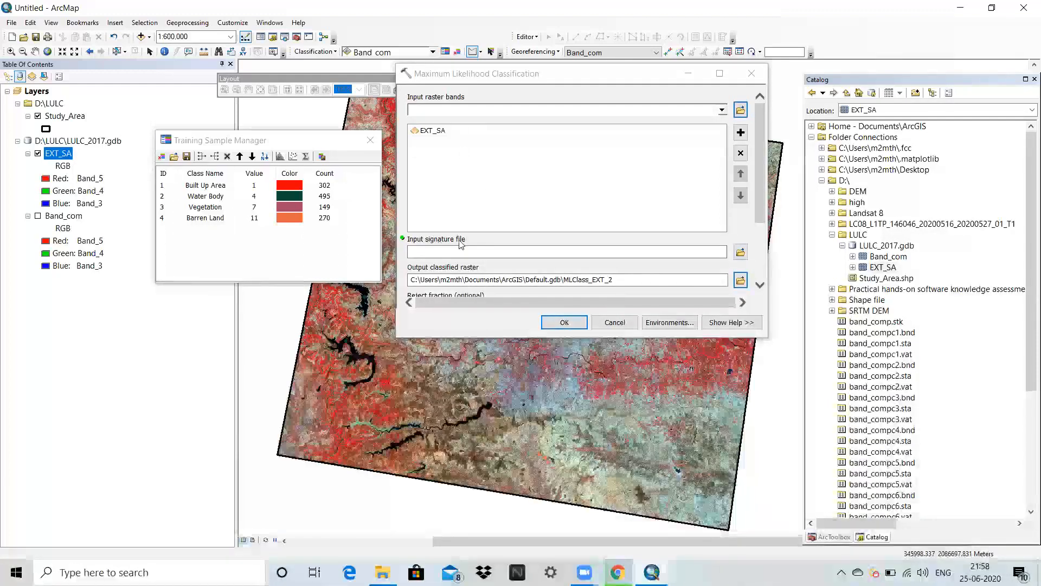
Set the input signature file to sign.gsg from the LULC folder on drive D.
{"action": "left_click", "coordinate": [740, 253]}
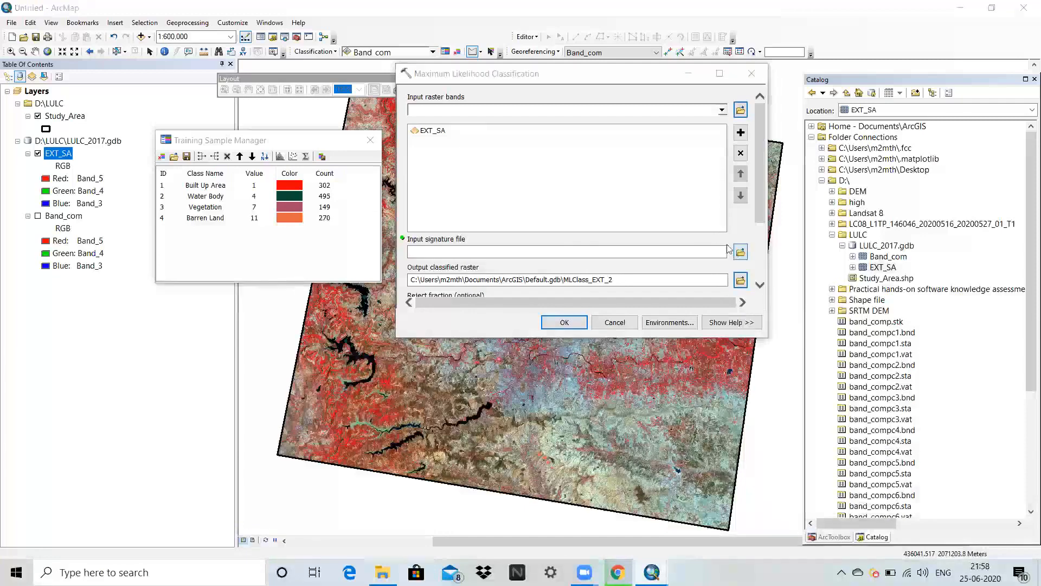
{"action": "left_click", "coordinate": [417, 177]}
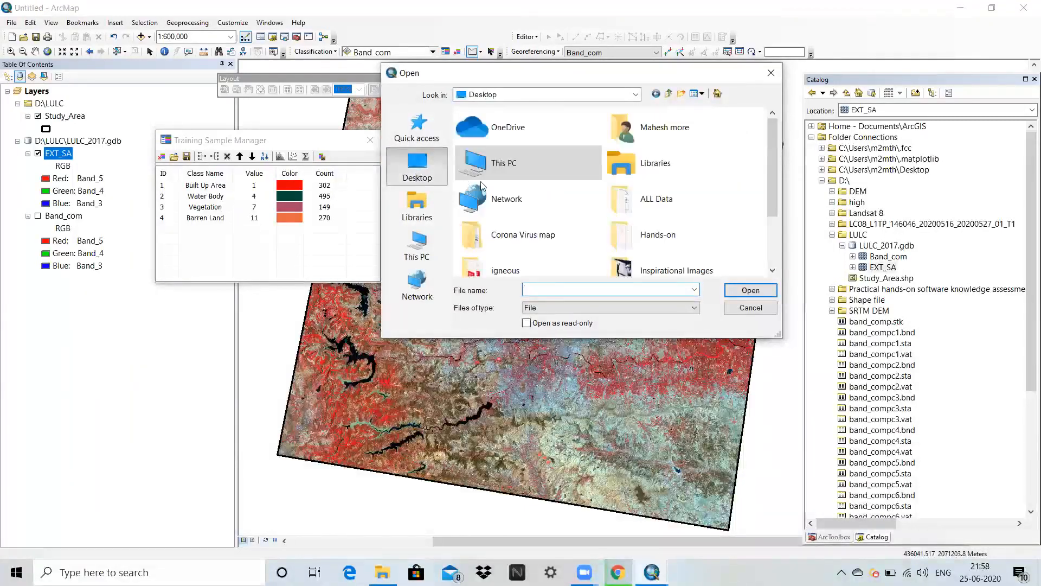
{"action": "left_click_drag", "start_coordinate": [771, 170], "coordinate": [778, 237]}
{"action": "left_click", "coordinate": [417, 244]}
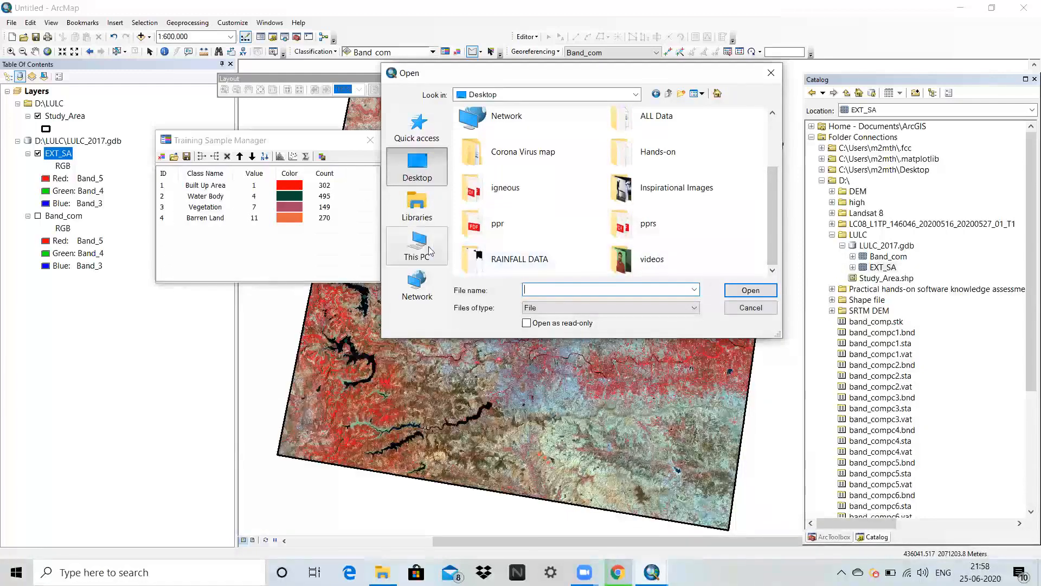
{"action": "scroll", "coordinate": [551, 244], "scroll_direction": "down", "scroll_amount": 1}
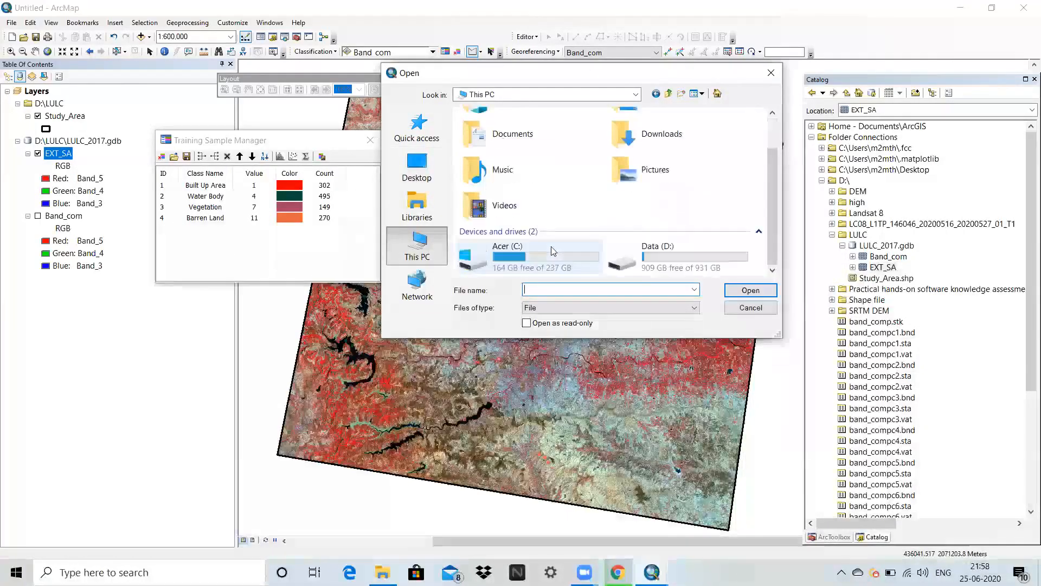
{"action": "double_click", "coordinate": [663, 265]}
{"action": "scroll", "coordinate": [672, 173], "scroll_direction": "down", "scroll_amount": 1}
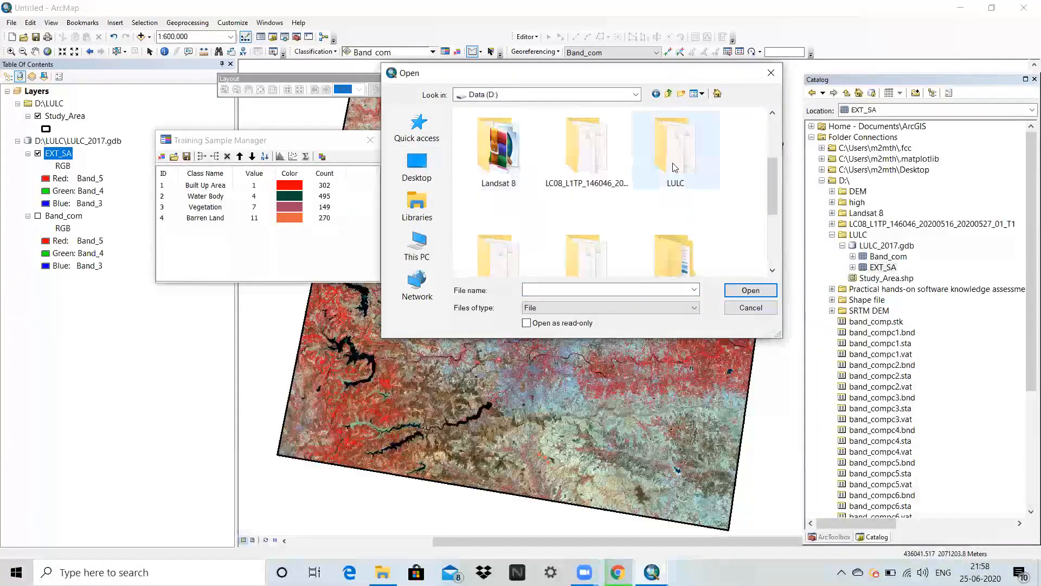
{"action": "double_click", "coordinate": [672, 167]}
{"action": "left_click", "coordinate": [484, 141]}
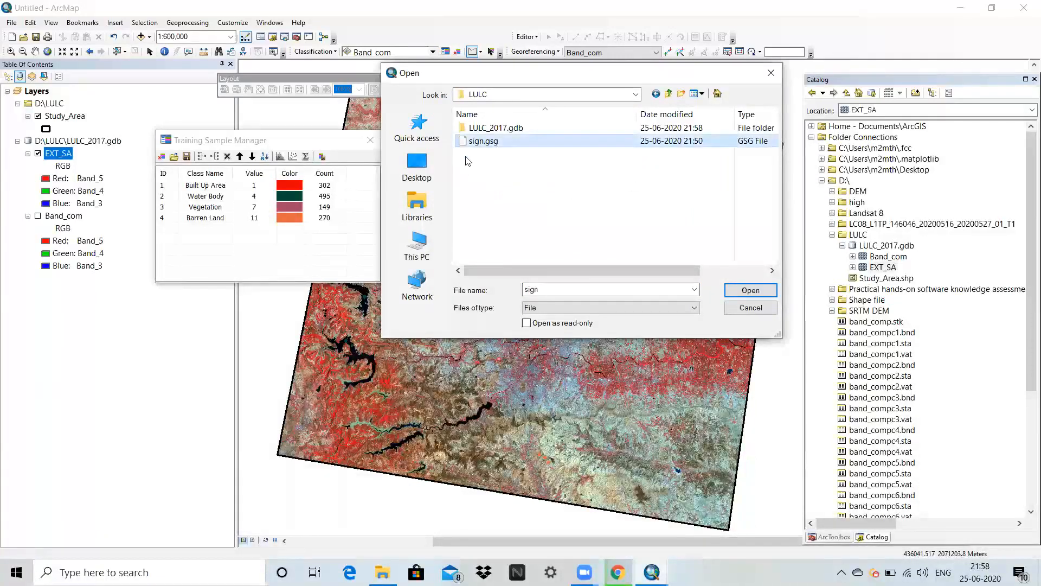
{"action": "left_click", "coordinate": [773, 295]}
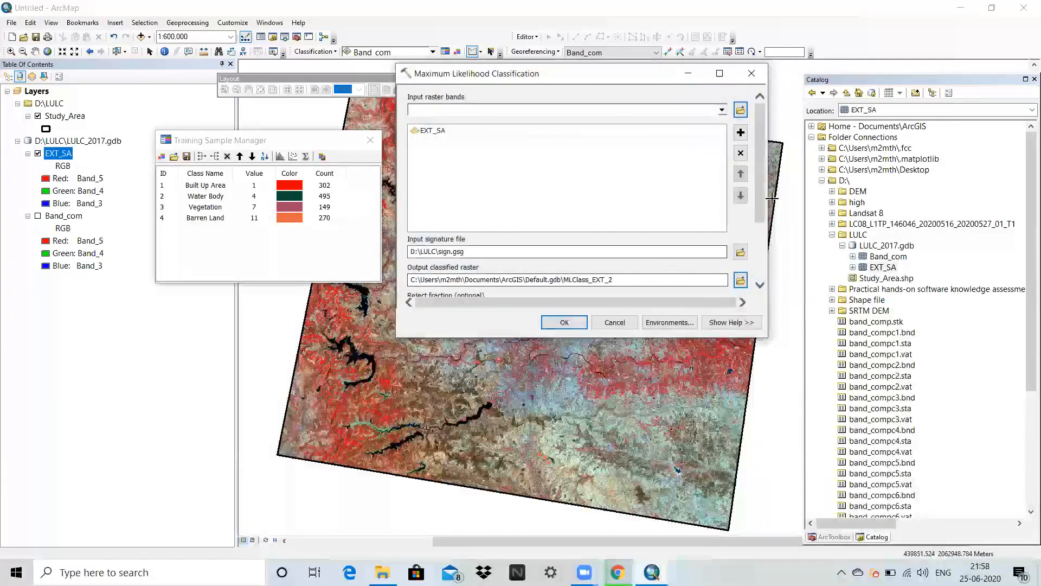
Name the output classified raster LULC_final in LULC_2017.gdb and run the Maximum Likelihood Classification.
{"action": "scroll", "coordinate": [762, 201], "scroll_direction": "down", "scroll_amount": 3}
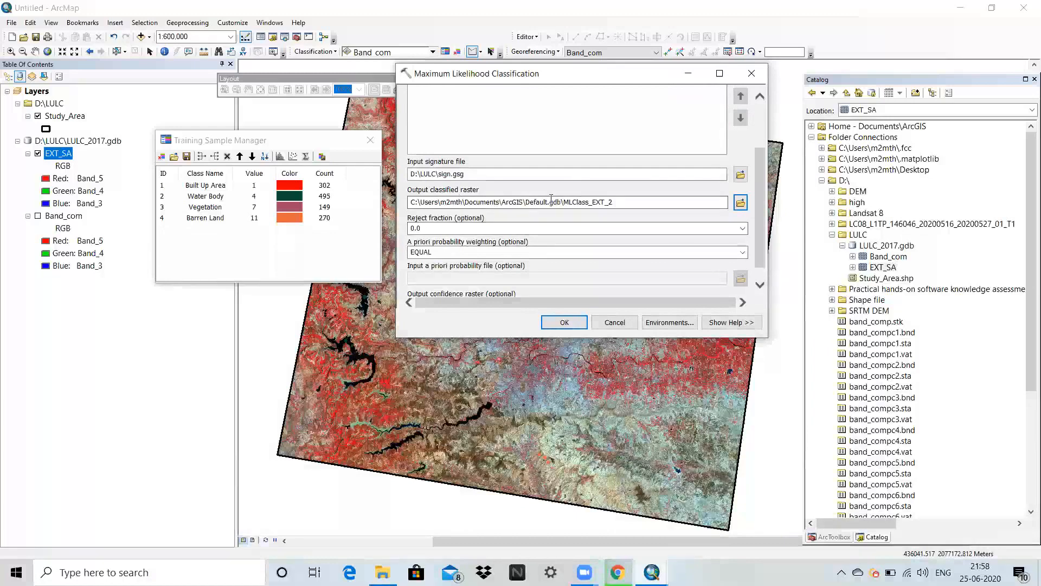
{"action": "left_click", "coordinate": [740, 202]}
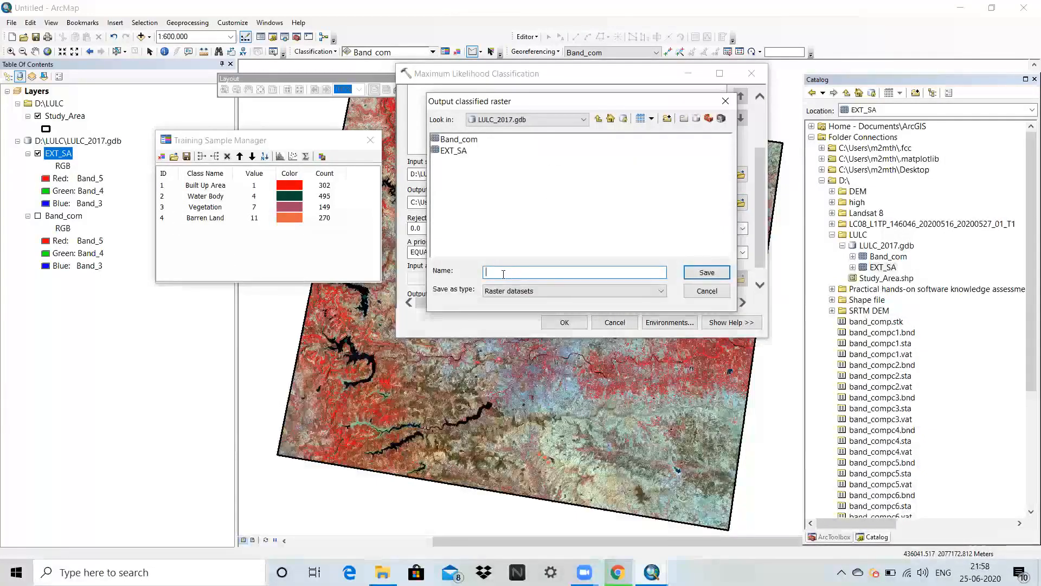
{"action": "type", "text": "LULC"}
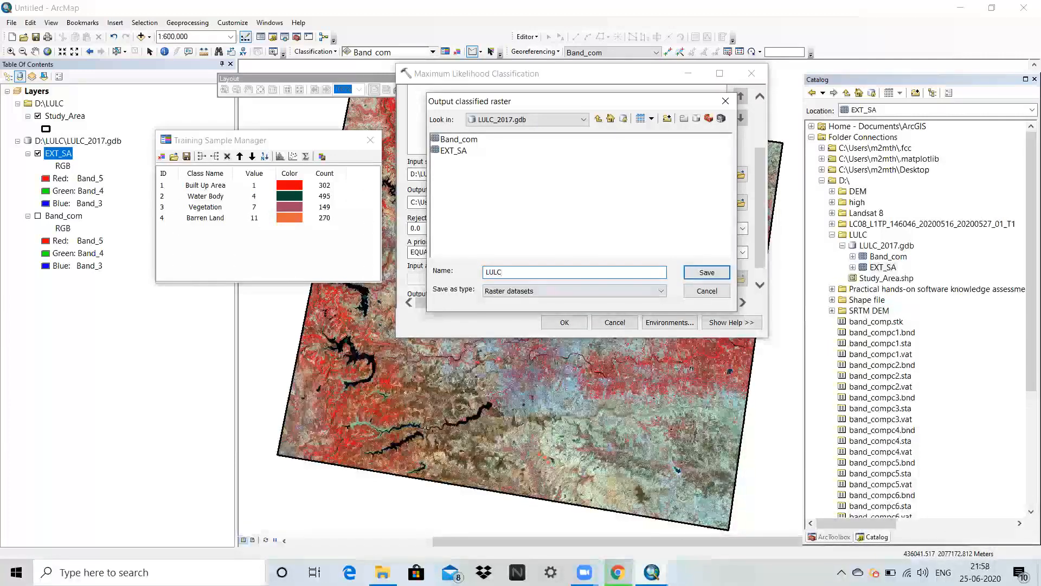
{"action": "type", "text": "_final"}
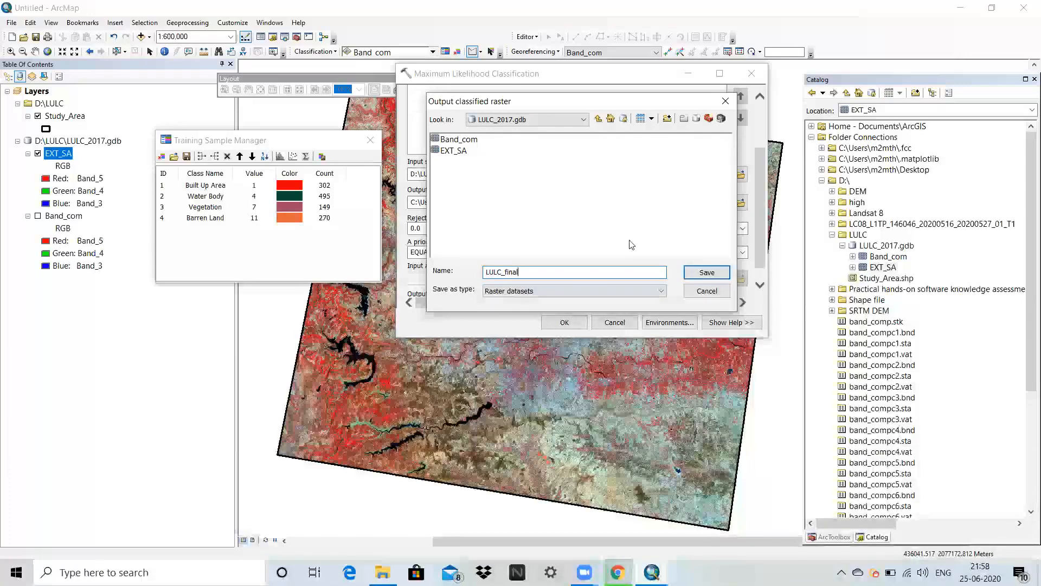
{"action": "left_click", "coordinate": [696, 271]}
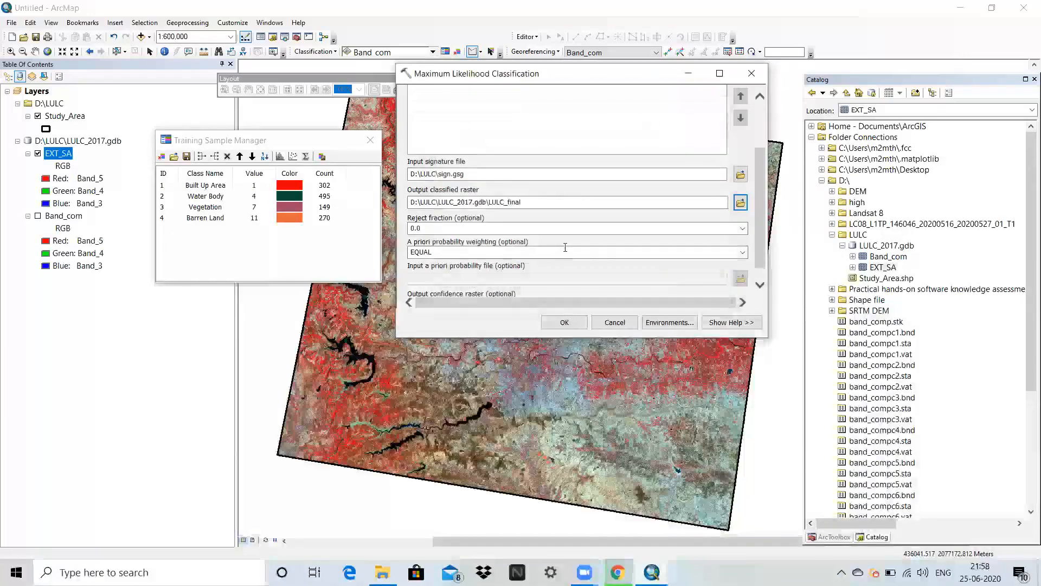
{"action": "left_click", "coordinate": [565, 322]}
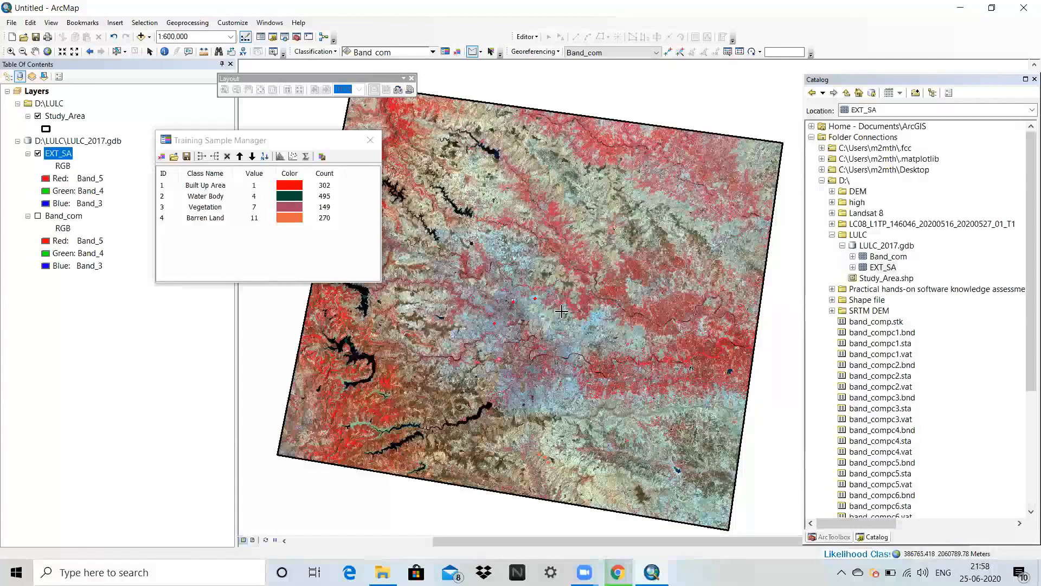
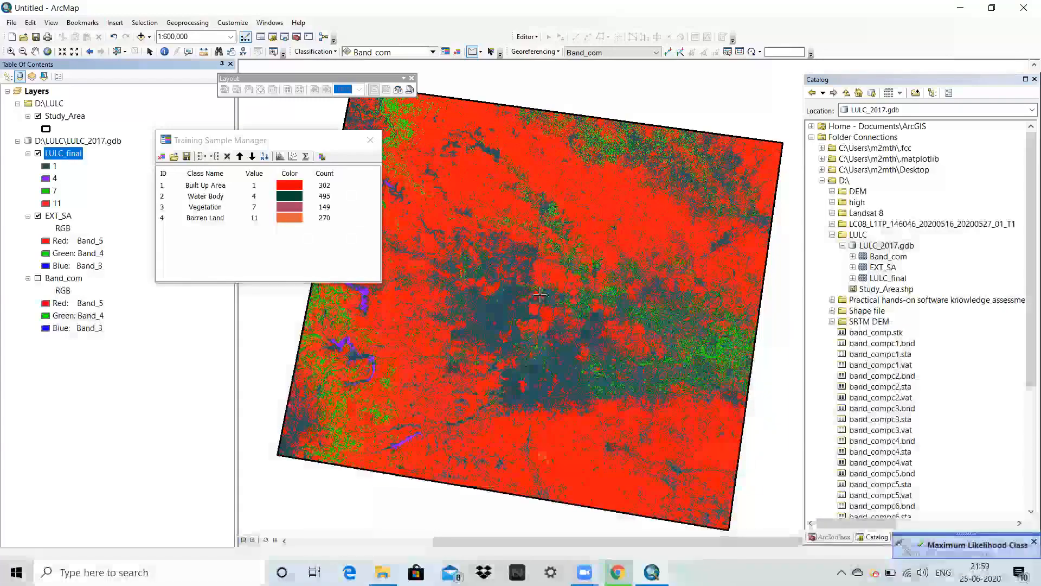
Change the symbol of class 11 in the LULC_final layer to the Yellow preset.
{"action": "scroll", "coordinate": [510, 305], "scroll_direction": "down", "scroll_amount": 2}
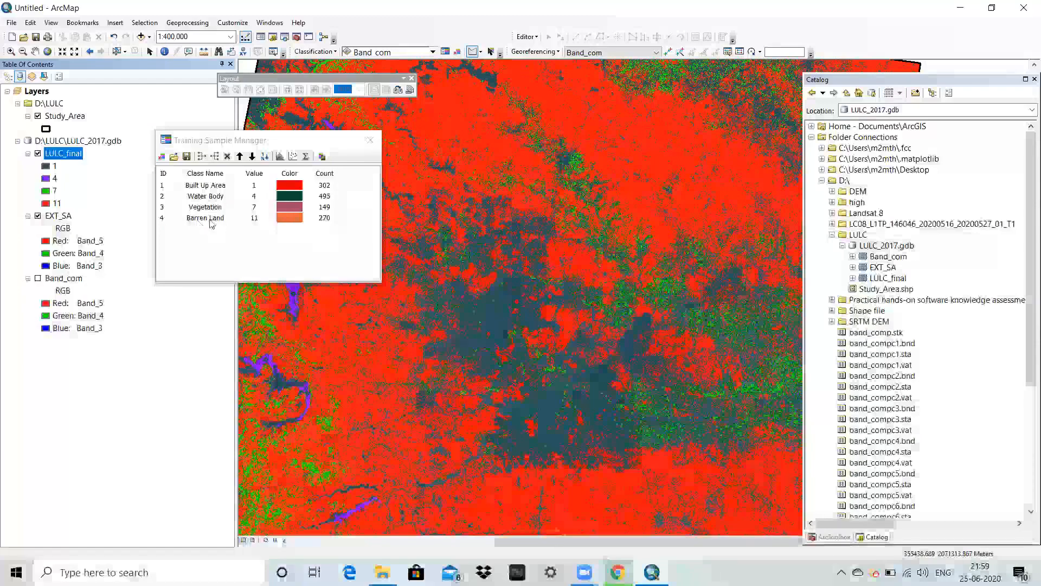
{"action": "double_click", "coordinate": [46, 204]}
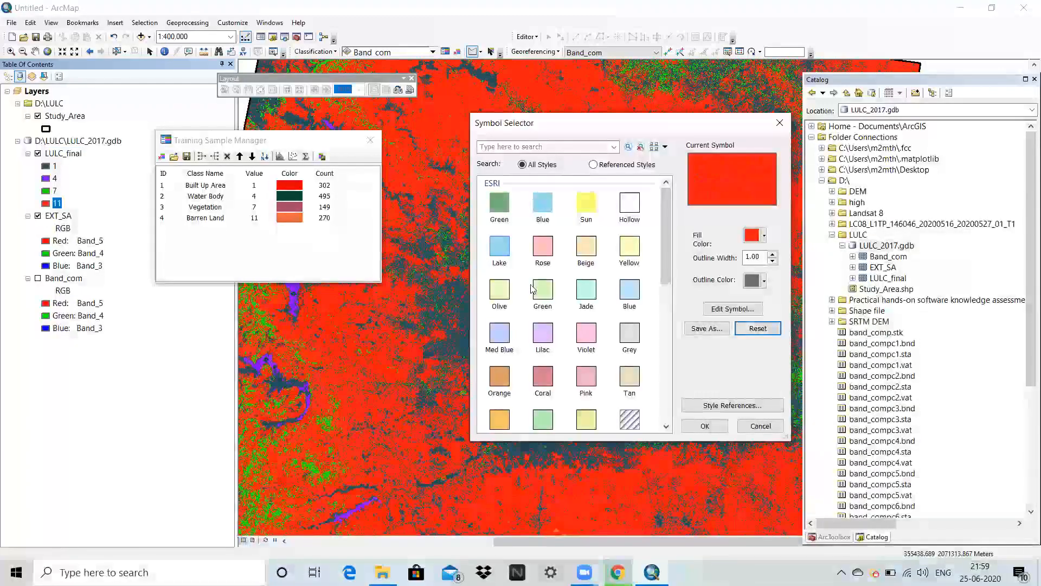
{"action": "left_click", "coordinate": [629, 249]}
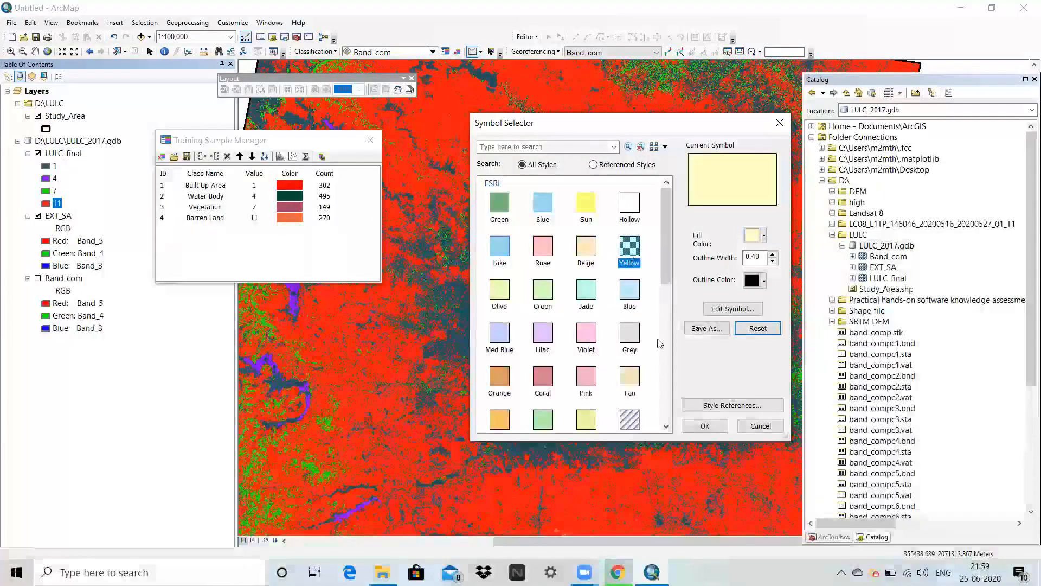
{"action": "left_click", "coordinate": [706, 426]}
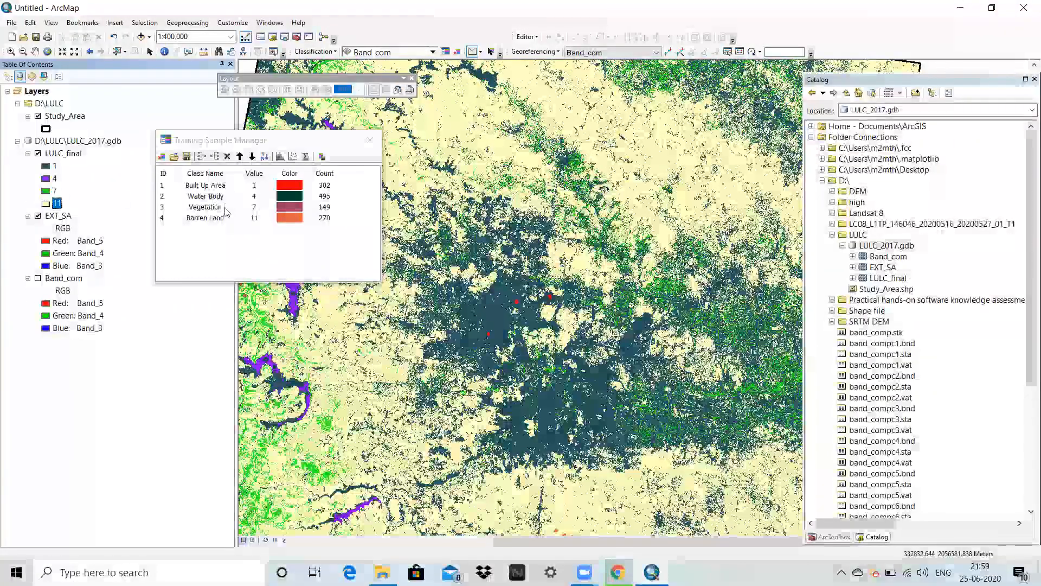
Set the fill color of class 7 in LULC_final to a darker green.
{"action": "double_click", "coordinate": [45, 190]}
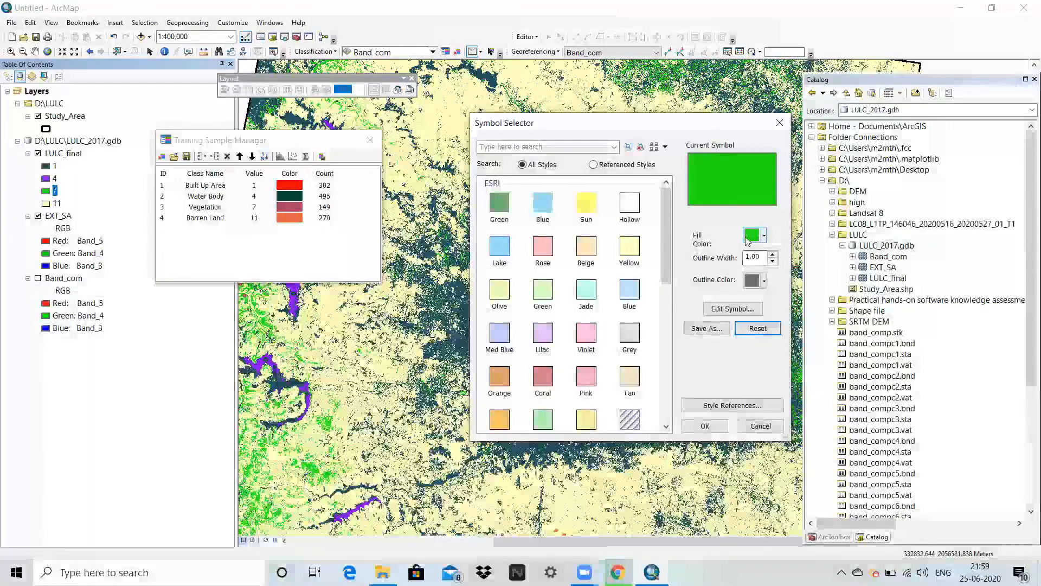
{"action": "left_click", "coordinate": [756, 235]}
{"action": "left_click", "coordinate": [807, 299]}
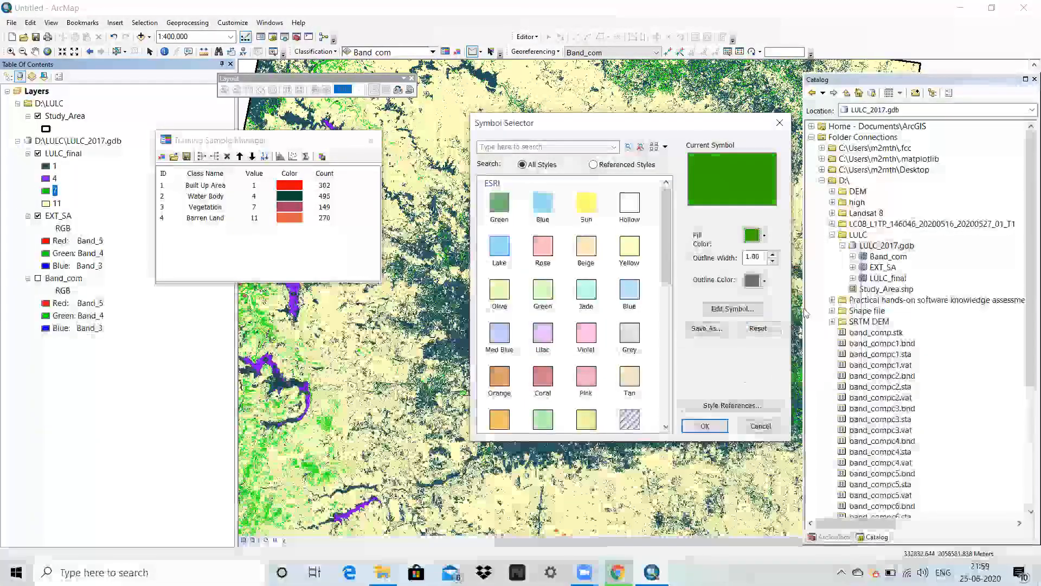
{"action": "left_click", "coordinate": [705, 425]}
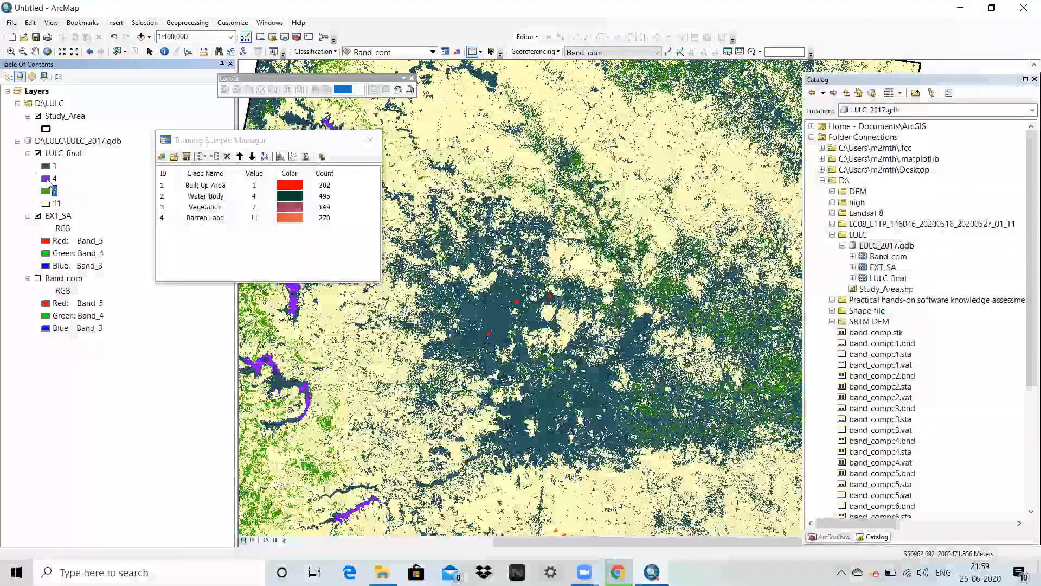
Set the fill color of class 4 in LULC_final to a bright blue.
{"action": "left_click", "coordinate": [54, 178]}
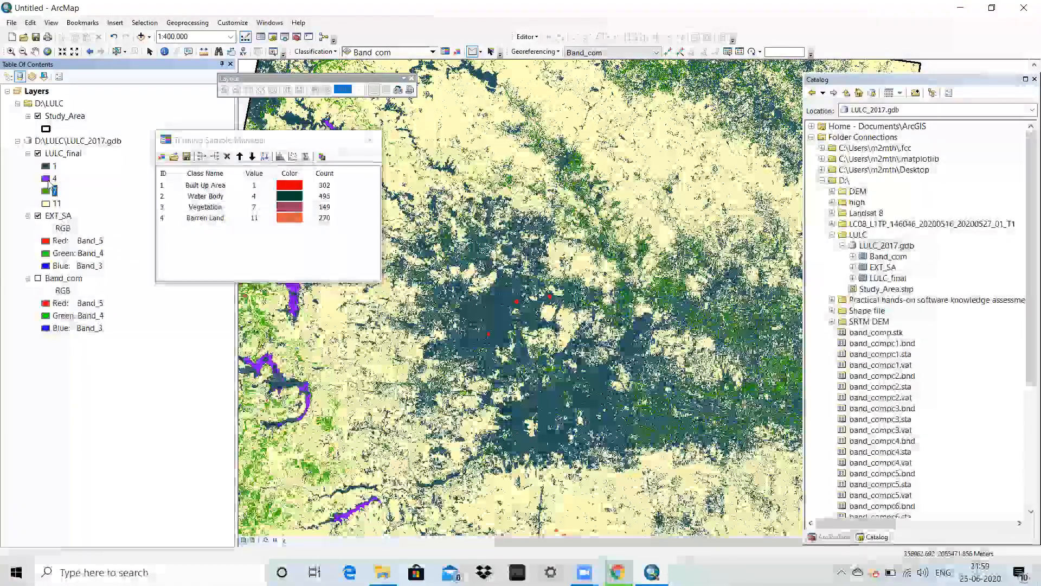
{"action": "double_click", "coordinate": [45, 178]}
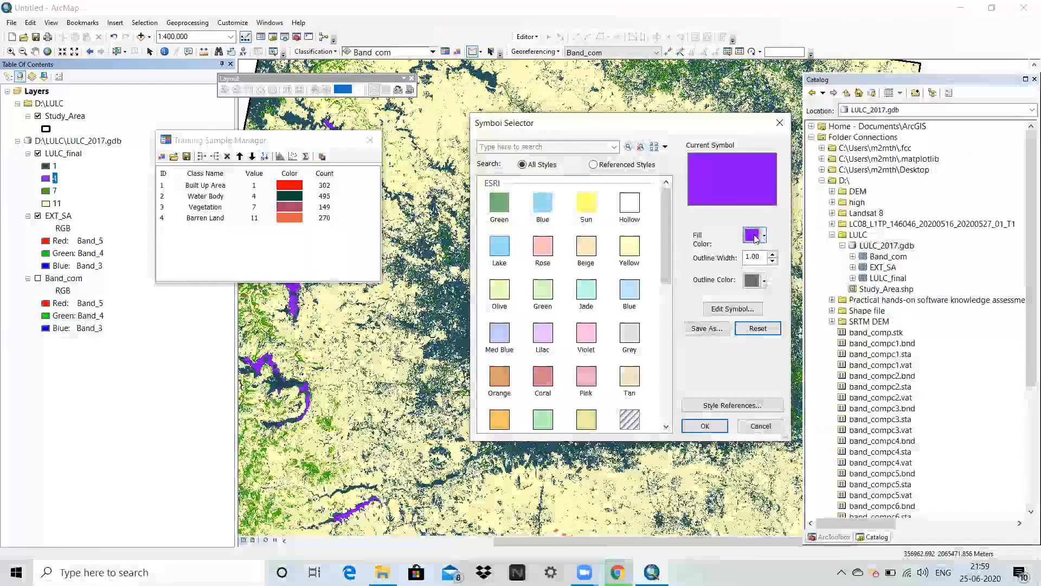
{"action": "left_click", "coordinate": [764, 235]}
{"action": "left_click", "coordinate": [835, 297]}
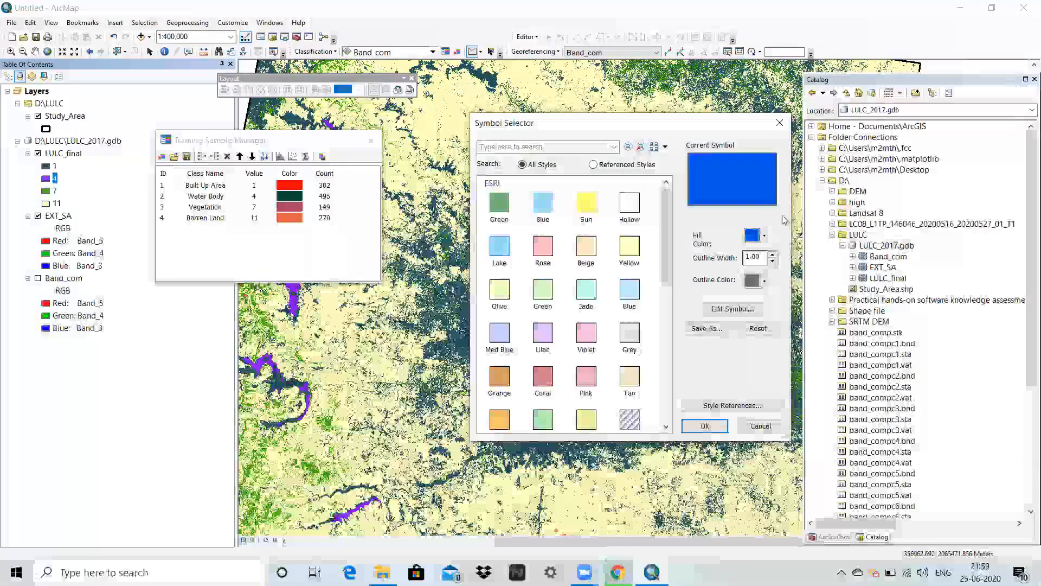
{"action": "left_click", "coordinate": [763, 235]}
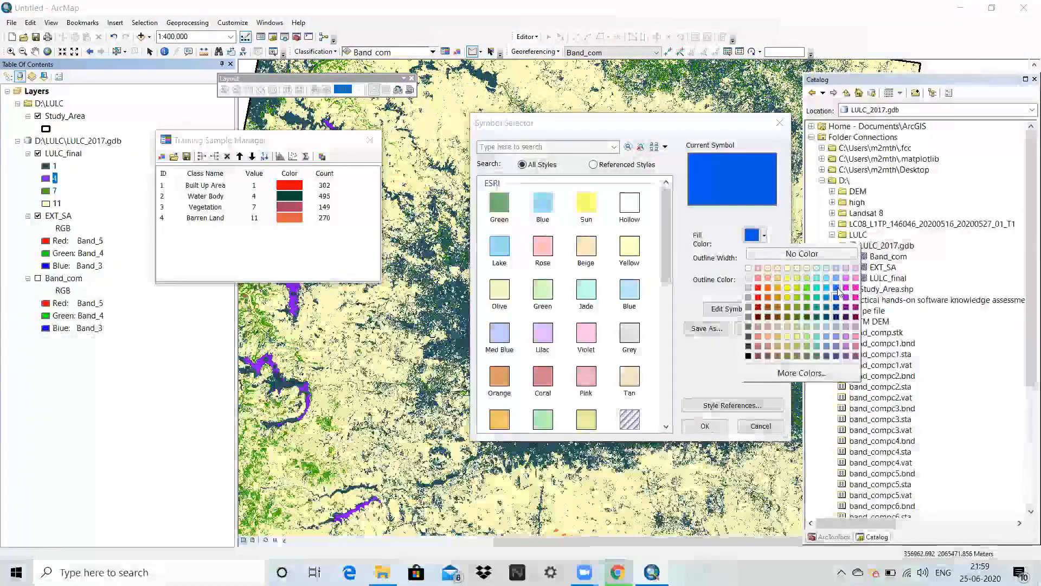
{"action": "left_click", "coordinate": [836, 288]}
{"action": "left_click", "coordinate": [707, 426]}
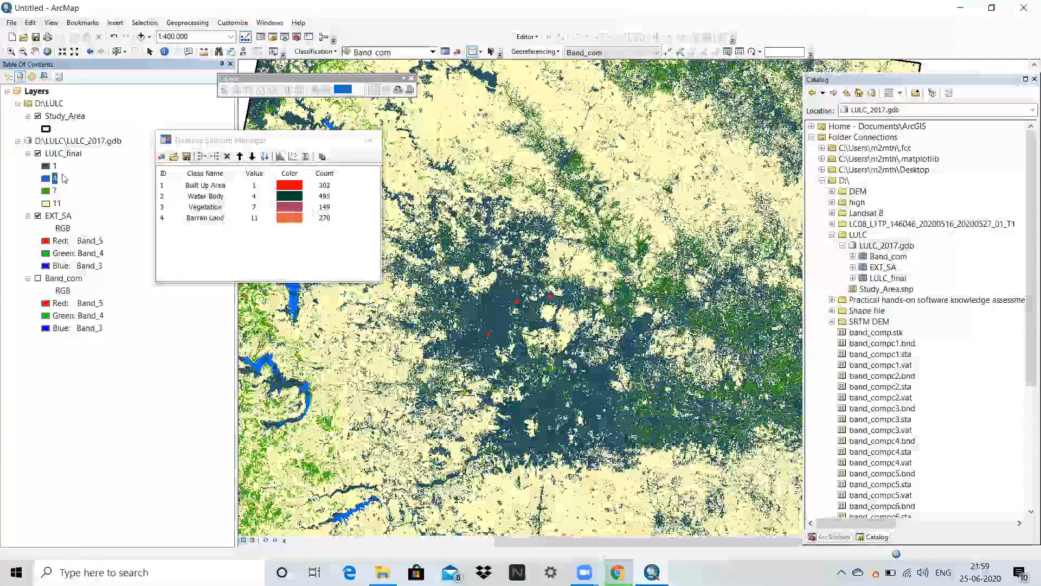
Set the fill color of class 1 in LULC_final to red.
{"action": "left_click", "coordinate": [46, 166]}
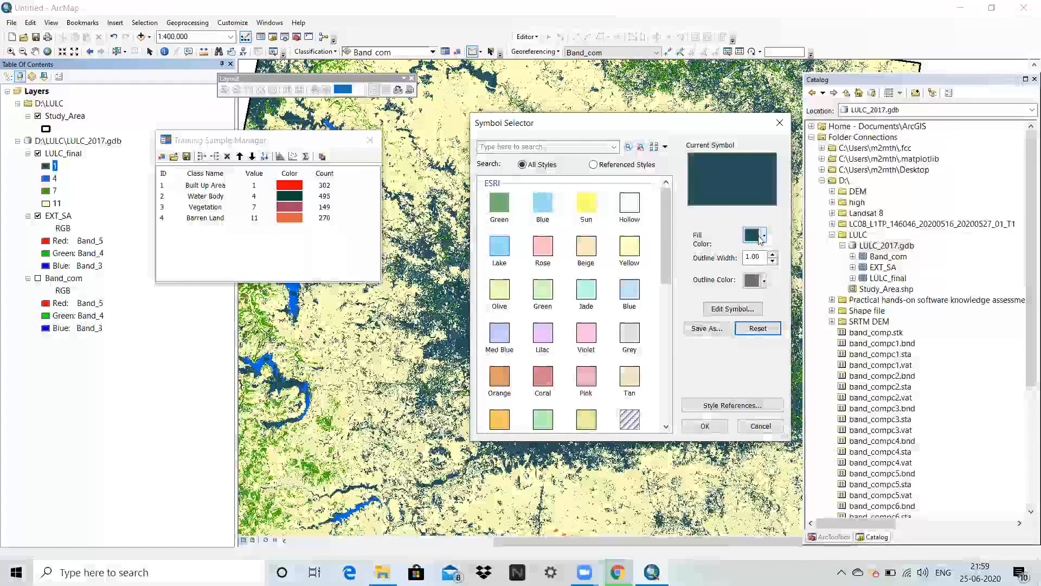
{"action": "left_click", "coordinate": [763, 236]}
{"action": "left_click", "coordinate": [758, 288]}
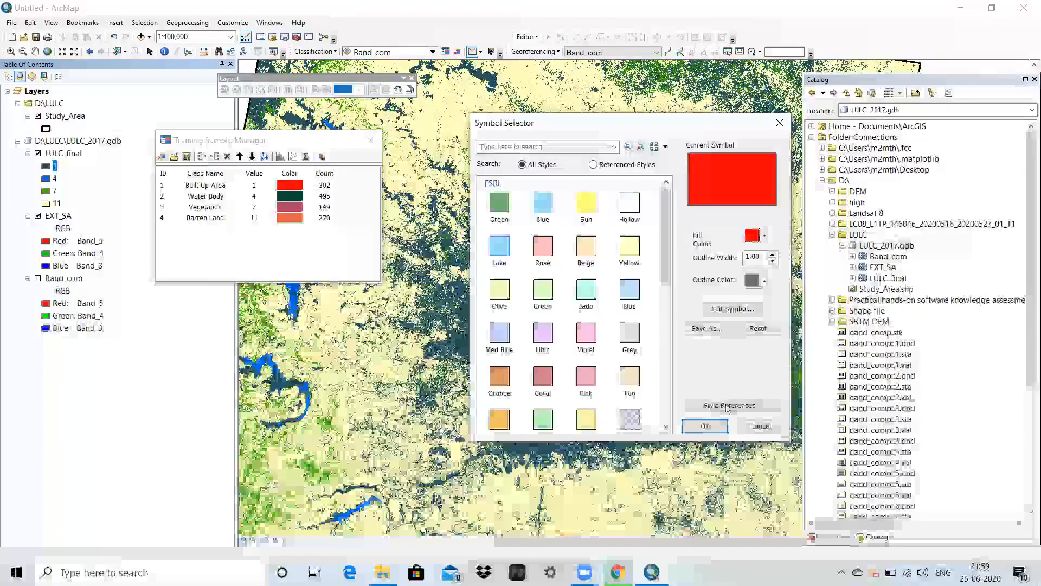
{"action": "left_click", "coordinate": [716, 429]}
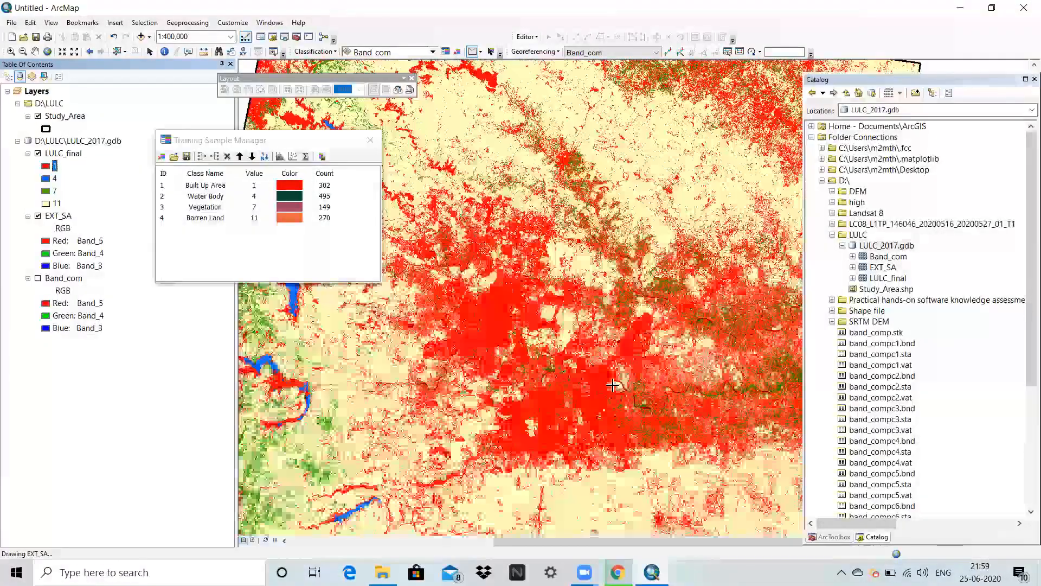
Compare the LULC_final classification with the underlying EXT_SA imagery by toggling LULC_final's visibility over the central area.
{"action": "scroll", "coordinate": [650, 315], "scroll_direction": "up", "scroll_amount": 2}
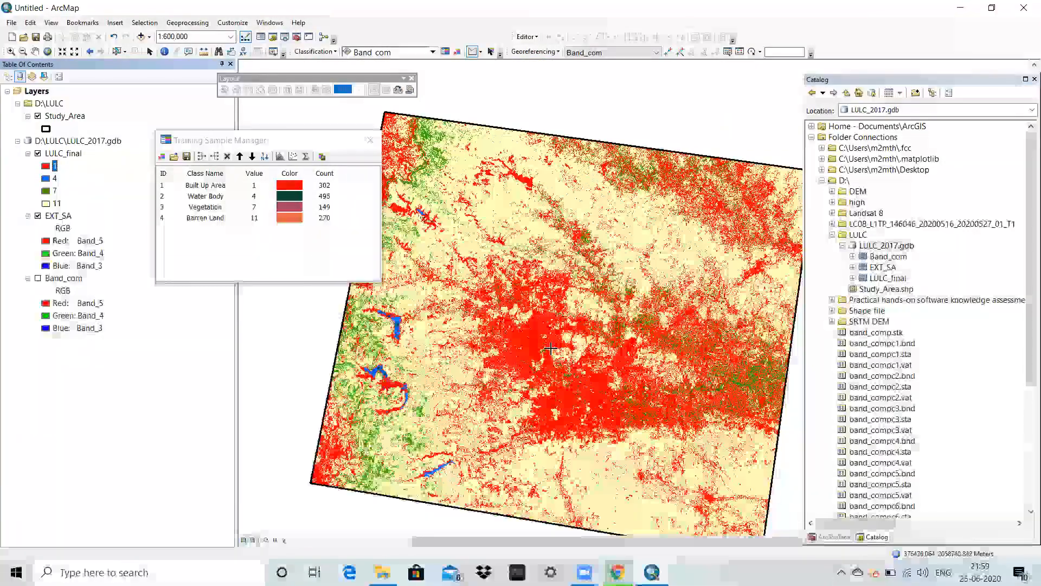
{"action": "scroll", "coordinate": [542, 340], "scroll_direction": "down", "scroll_amount": 4}
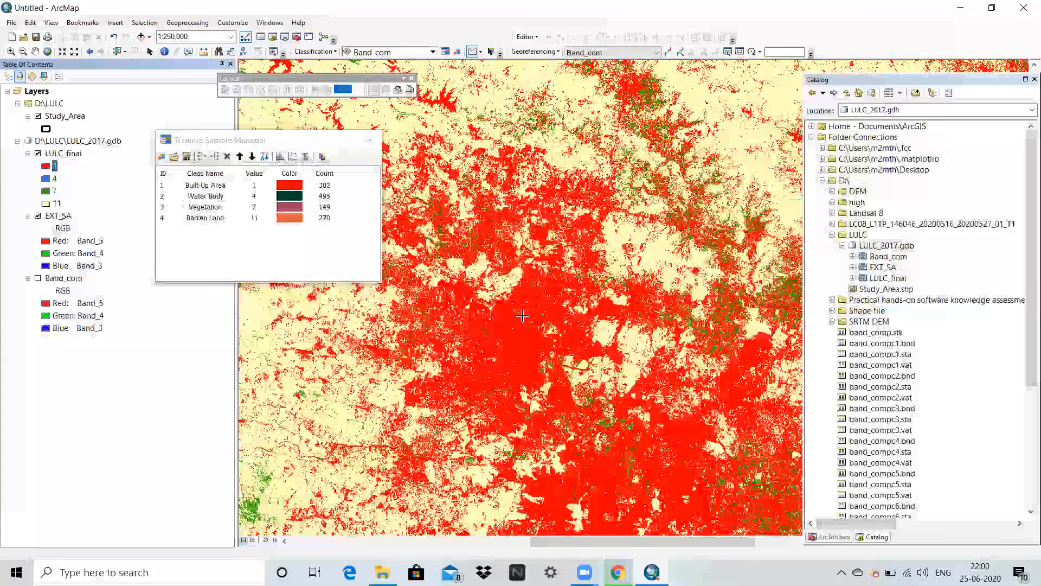
{"action": "scroll", "coordinate": [523, 316], "scroll_direction": "down", "scroll_amount": 1}
{"action": "left_click", "coordinate": [38, 153]}
{"action": "left_click", "coordinate": [38, 153]}
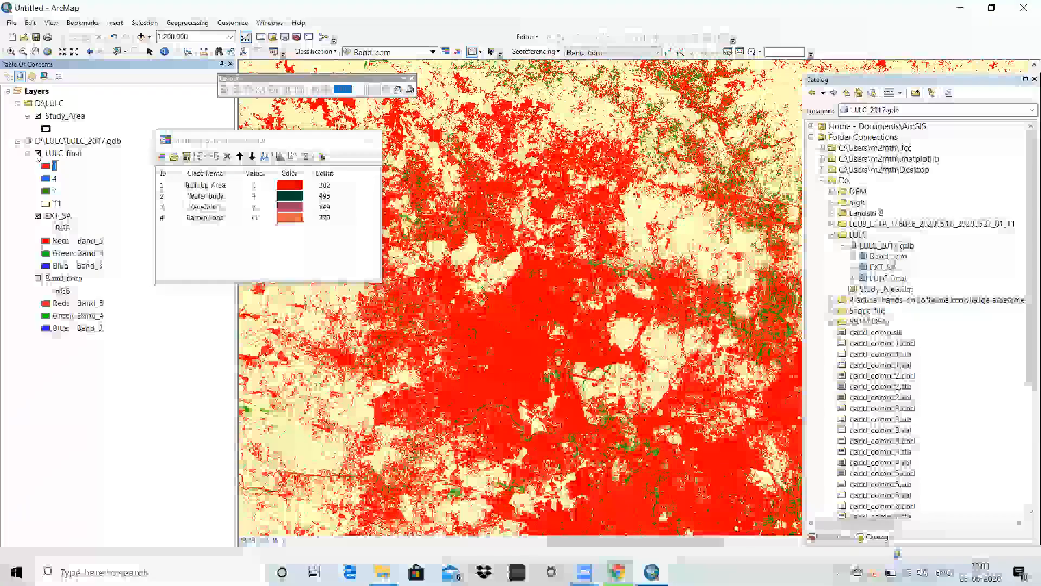
{"action": "left_click", "coordinate": [38, 153]}
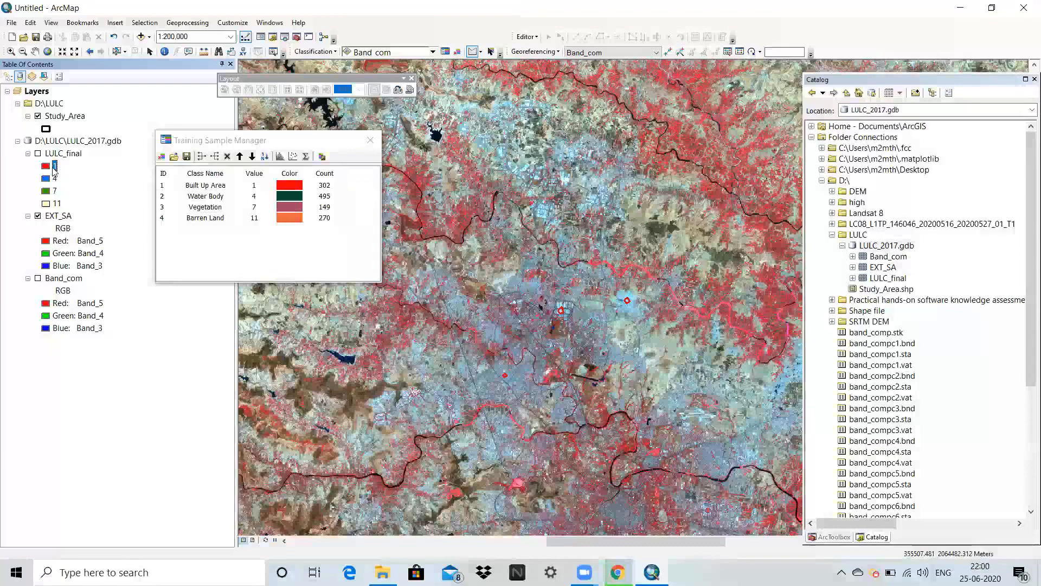
{"action": "left_click", "coordinate": [38, 154]}
{"action": "scroll", "coordinate": [549, 339], "scroll_direction": "up", "scroll_amount": 3}
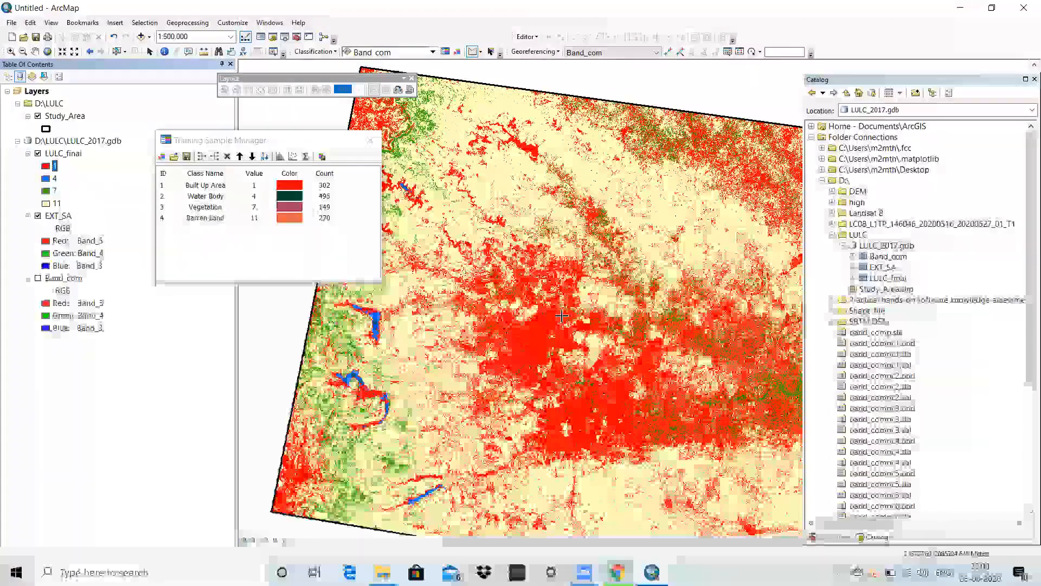
{"action": "scroll", "coordinate": [561, 315], "scroll_direction": "down", "scroll_amount": 2}
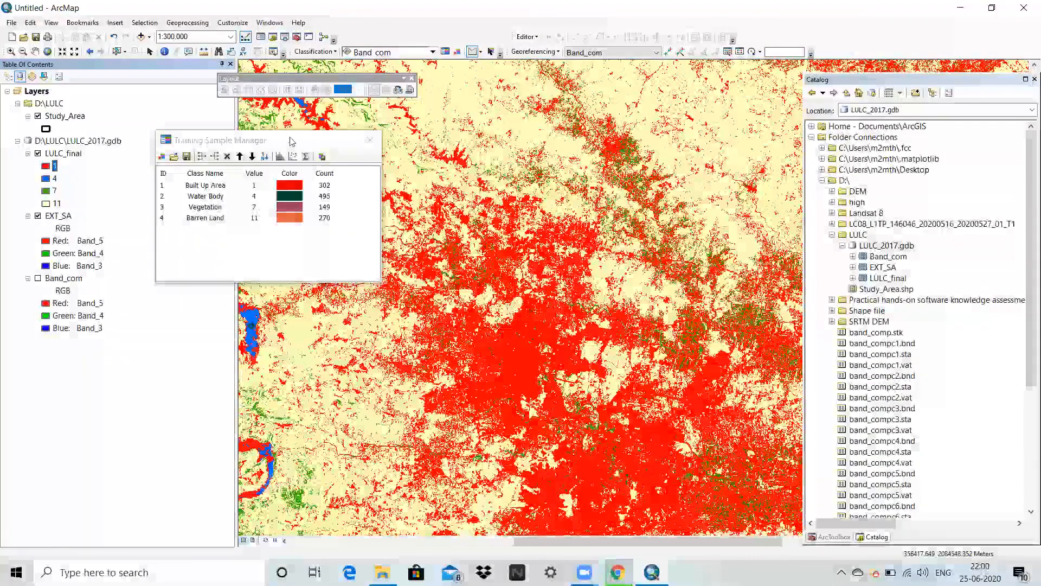
Close the Training Sample Manager and open the attribute table of LULC_final, placing it clear of the layer list.
{"action": "left_click_drag", "start_coordinate": [292, 141], "coordinate": [446, 126]}
{"action": "left_click", "coordinate": [525, 123]}
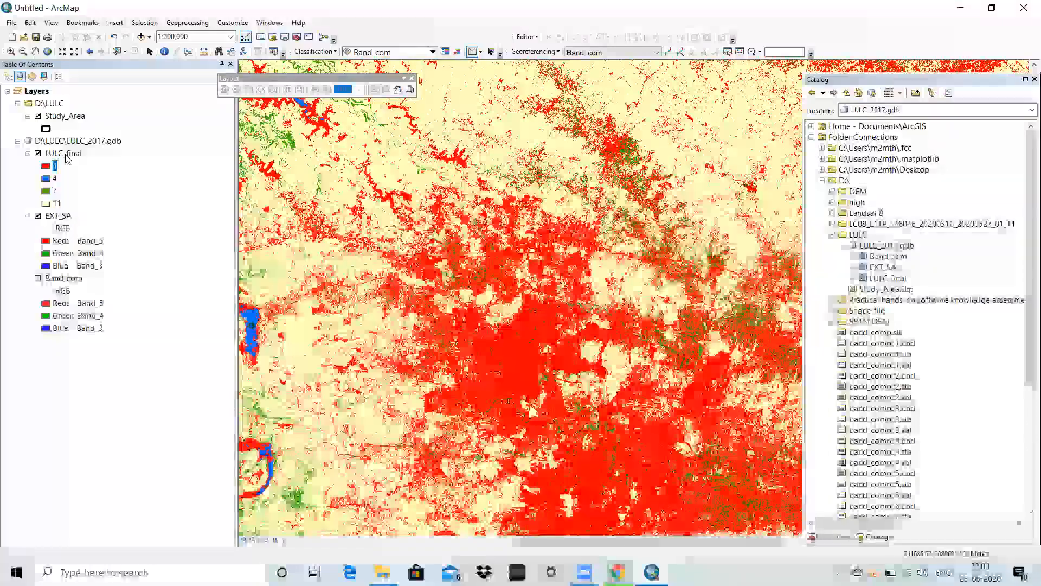
{"action": "right_click", "coordinate": [67, 155]}
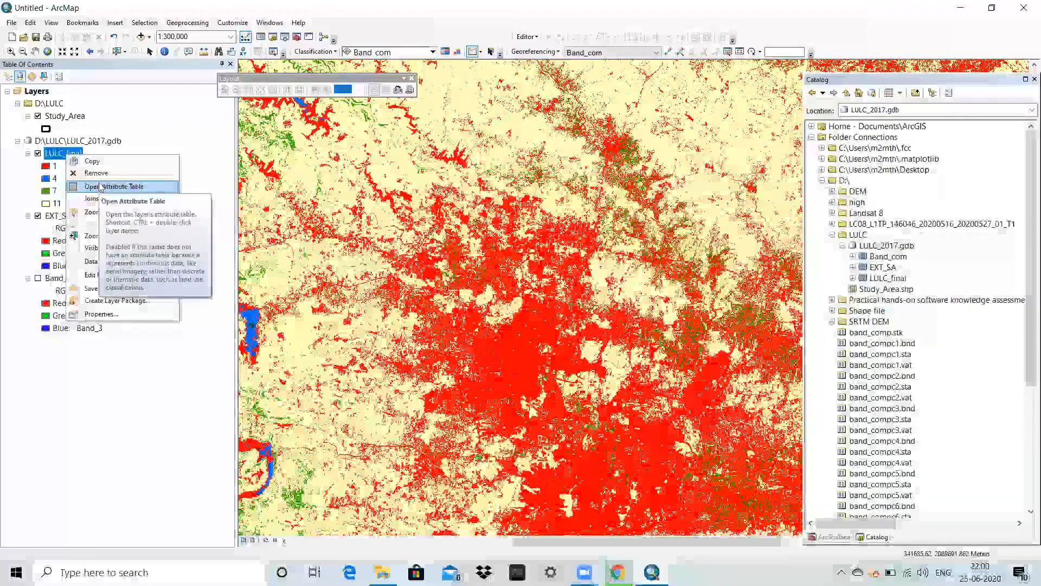
{"action": "left_click", "coordinate": [100, 186]}
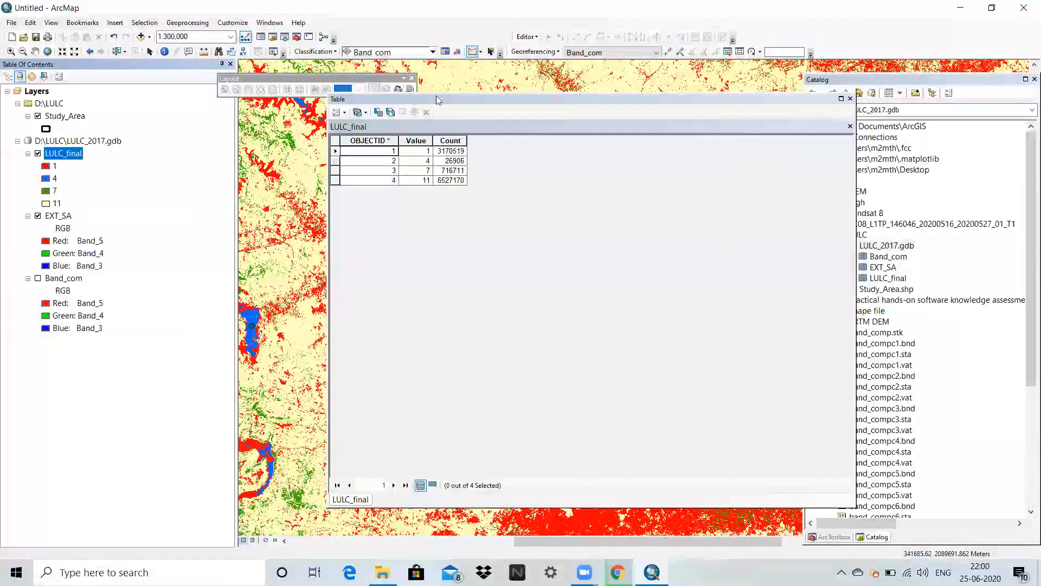
{"action": "left_click_drag", "start_coordinate": [531, 119], "coordinate": [687, 124]}
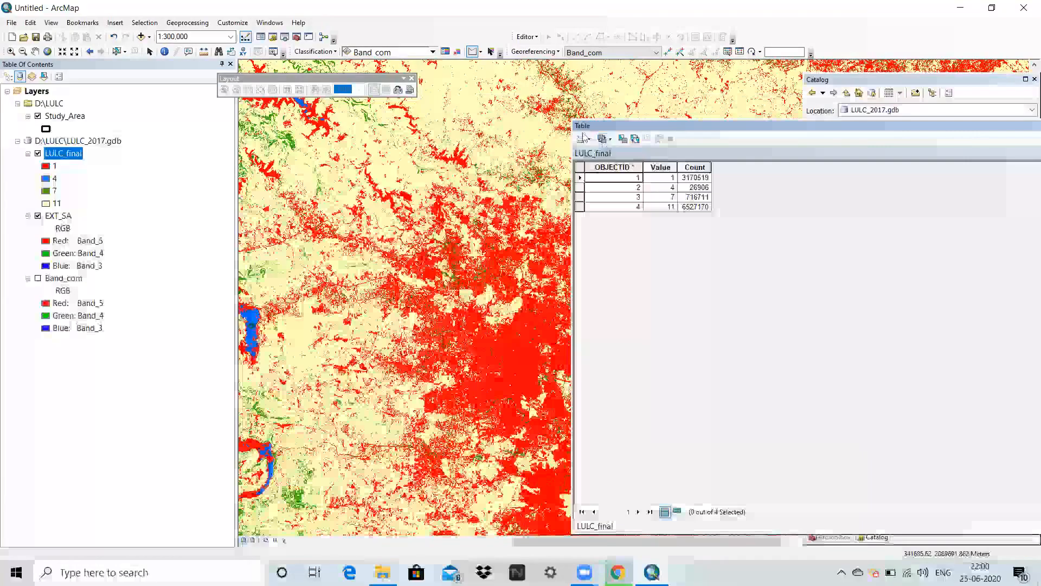
Add a Text field called Name to the LULC_final attribute table.
{"action": "left_click", "coordinate": [583, 140]}
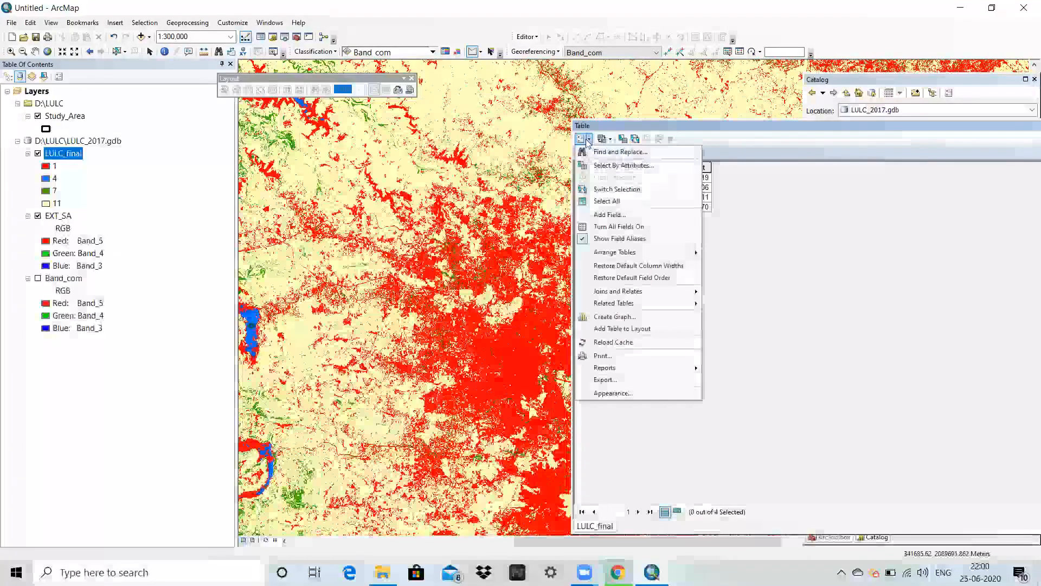
{"action": "left_click", "coordinate": [609, 215]}
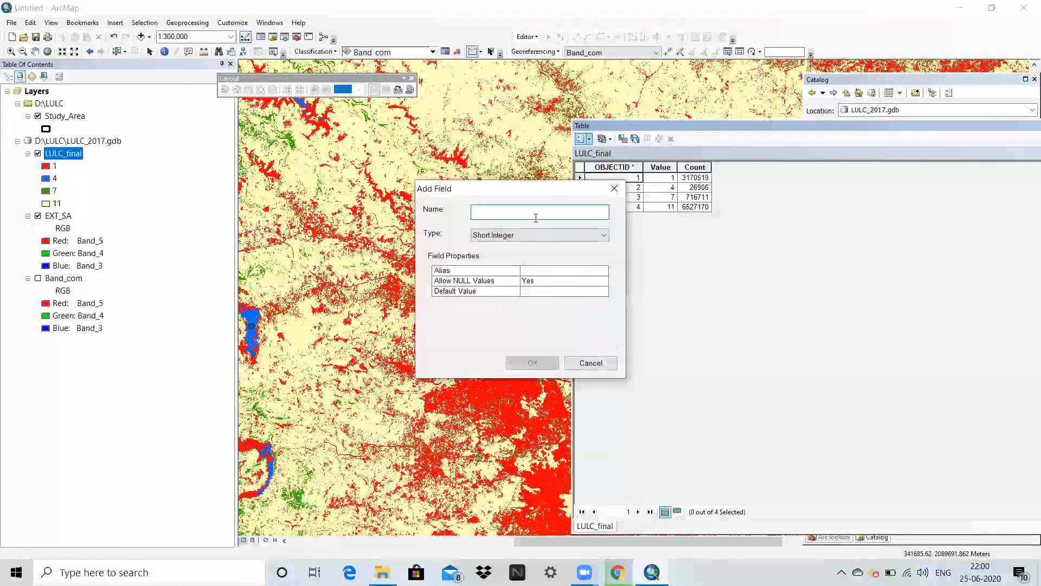
{"action": "type", "text": "Name"}
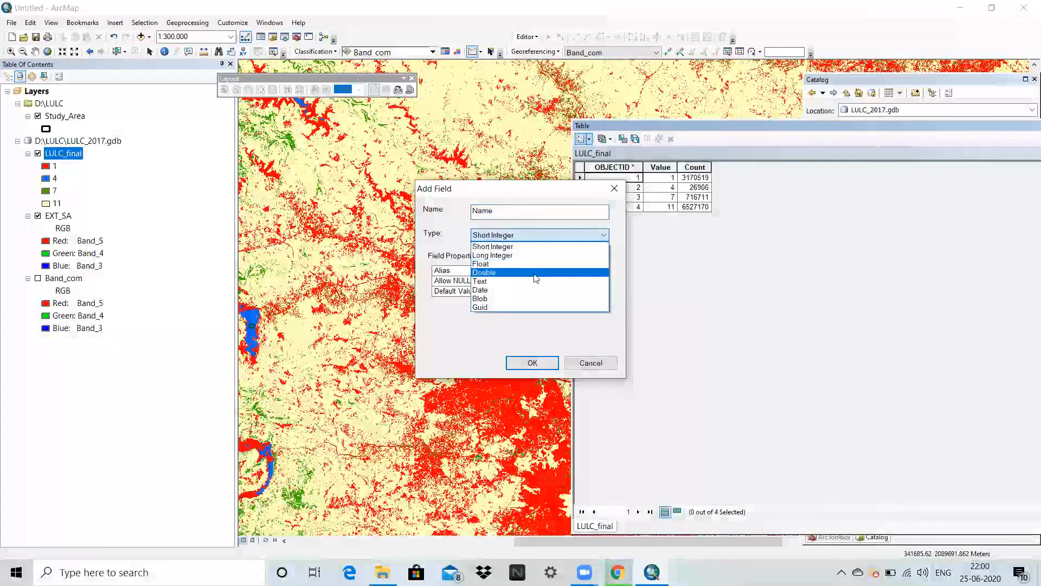
{"action": "left_click", "coordinate": [491, 281]}
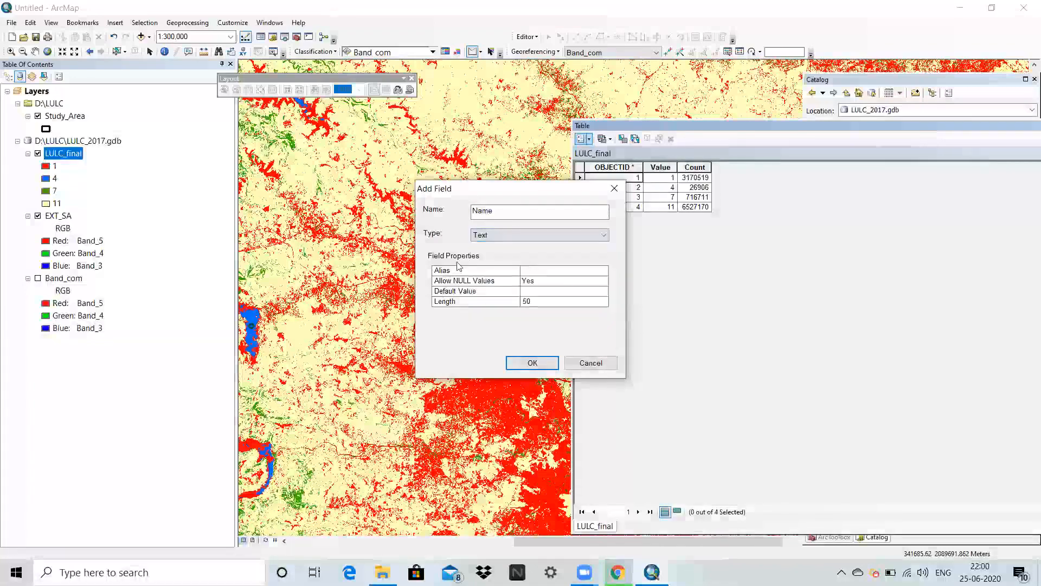
{"action": "left_click", "coordinate": [532, 363]}
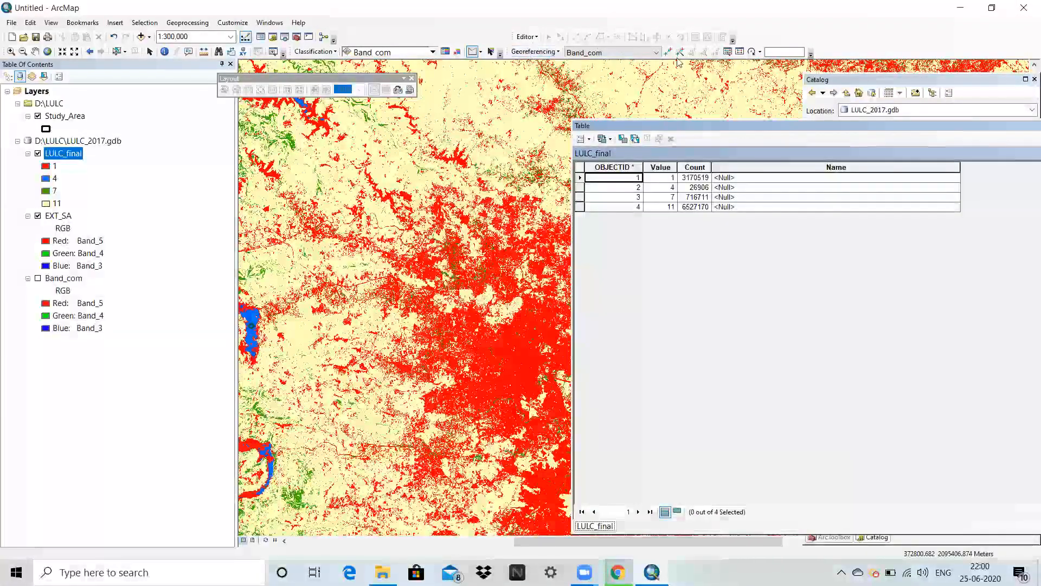
Reopen the Training Sample Manager for class reference and start an edit session on VAT_LULC_final, continuing past the spatial reference warning.
{"action": "left_click", "coordinate": [444, 51]}
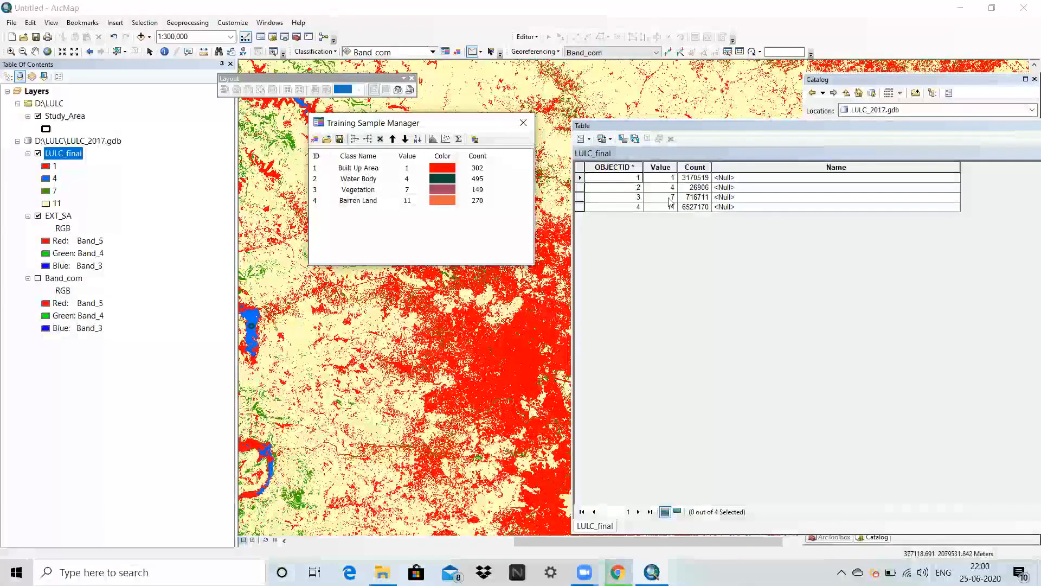
{"action": "left_click", "coordinate": [537, 52]}
{"action": "left_click", "coordinate": [541, 52]}
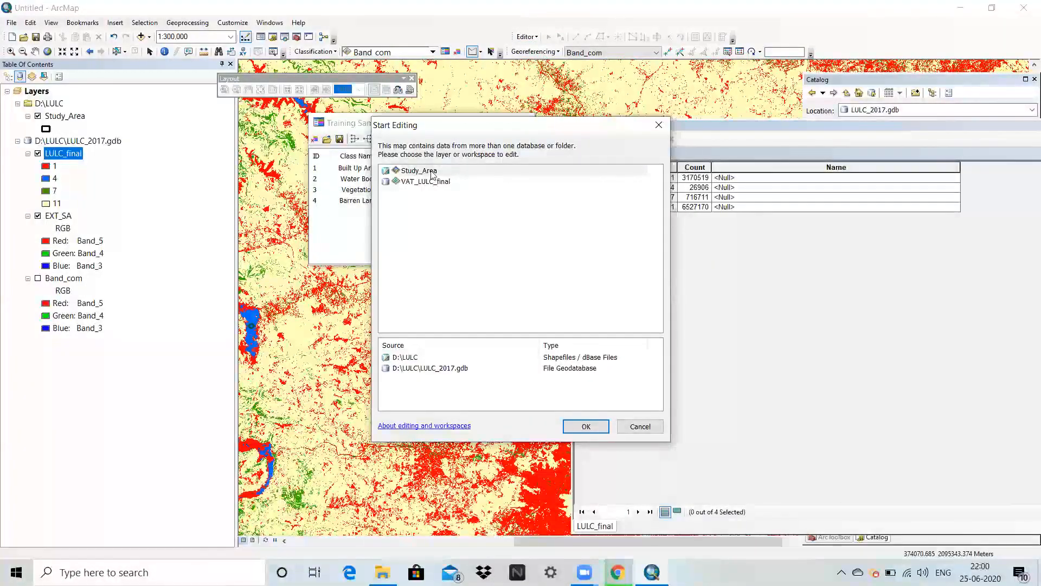
{"action": "left_click", "coordinate": [427, 182]}
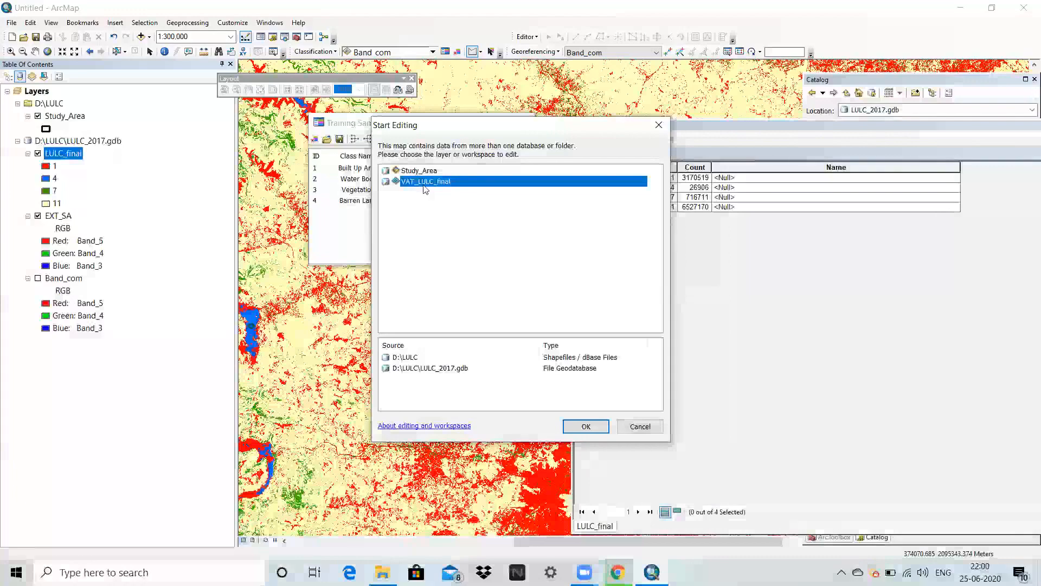
{"action": "left_click", "coordinate": [583, 427]}
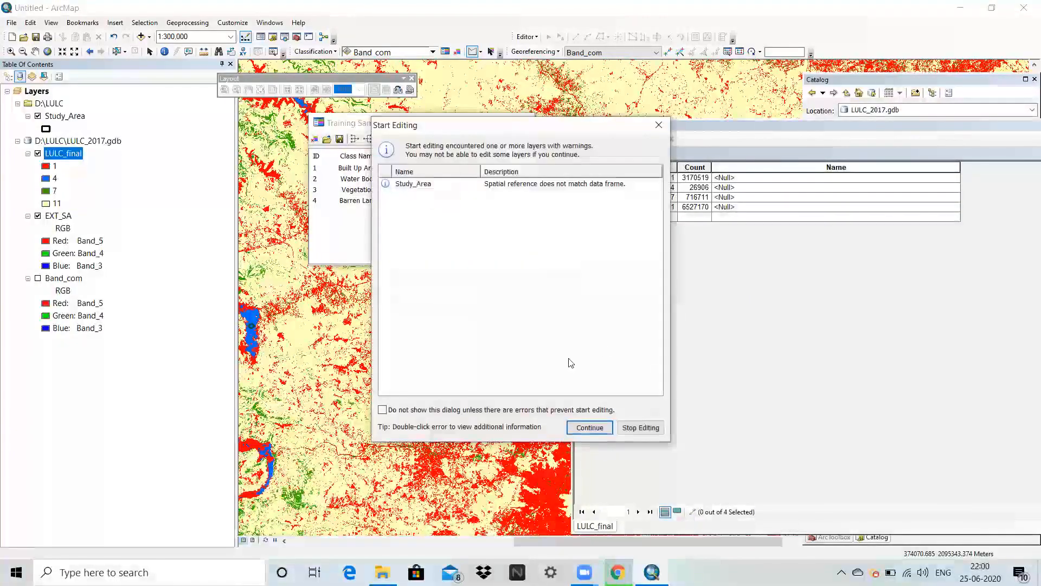
{"action": "left_click", "coordinate": [586, 425]}
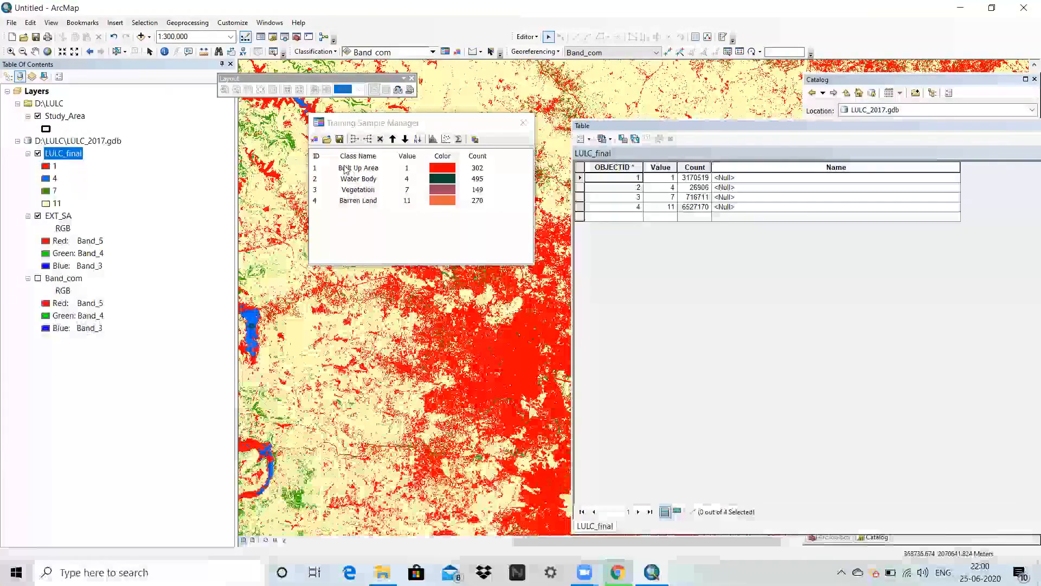
In LULC_final's Name field, enter Built Up Area for value 1 and Water Body for value 4.
{"action": "left_click", "coordinate": [731, 178]}
{"action": "type", "text": "Buil"}
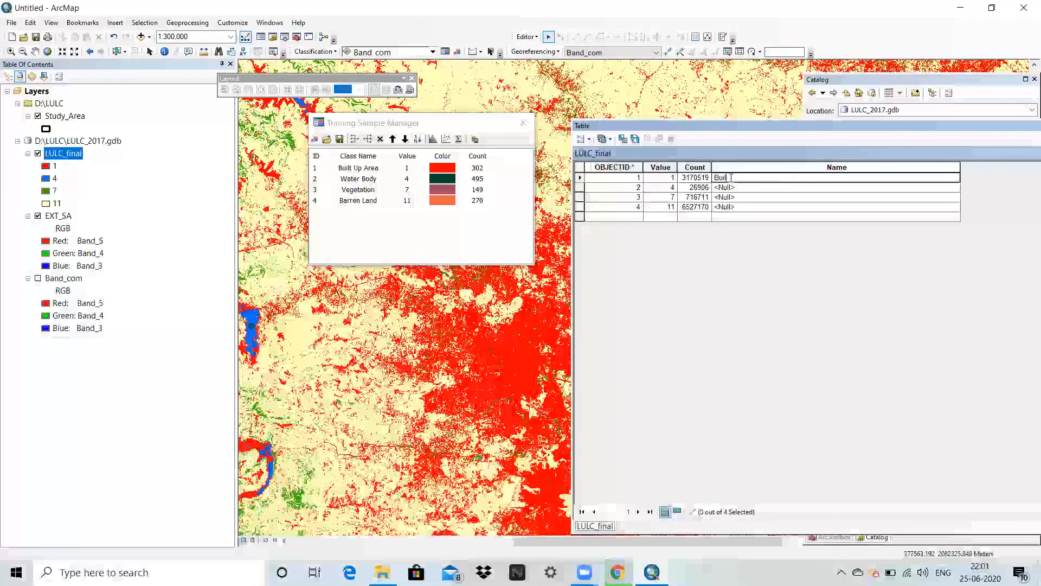
{"action": "type", "text": "t"}
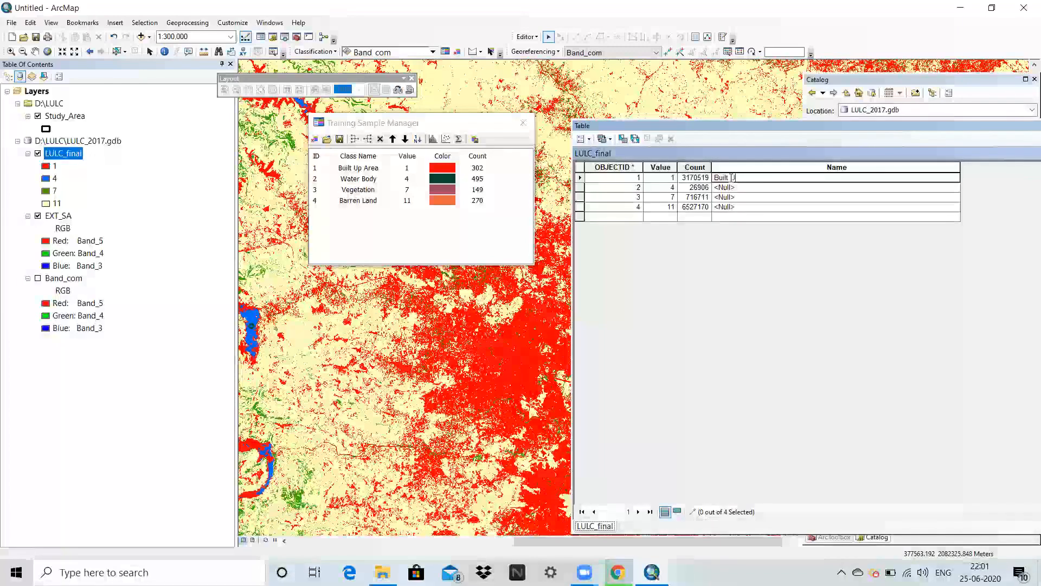
{"action": "type", "text": " Up Area"}
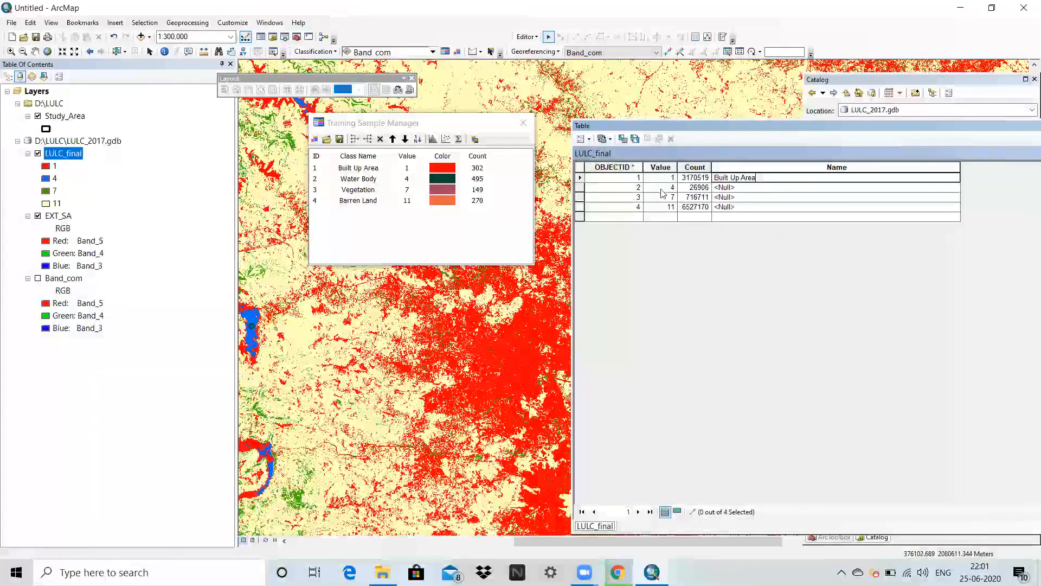
{"action": "left_click", "coordinate": [727, 188]}
{"action": "type", "text": "Wa"}
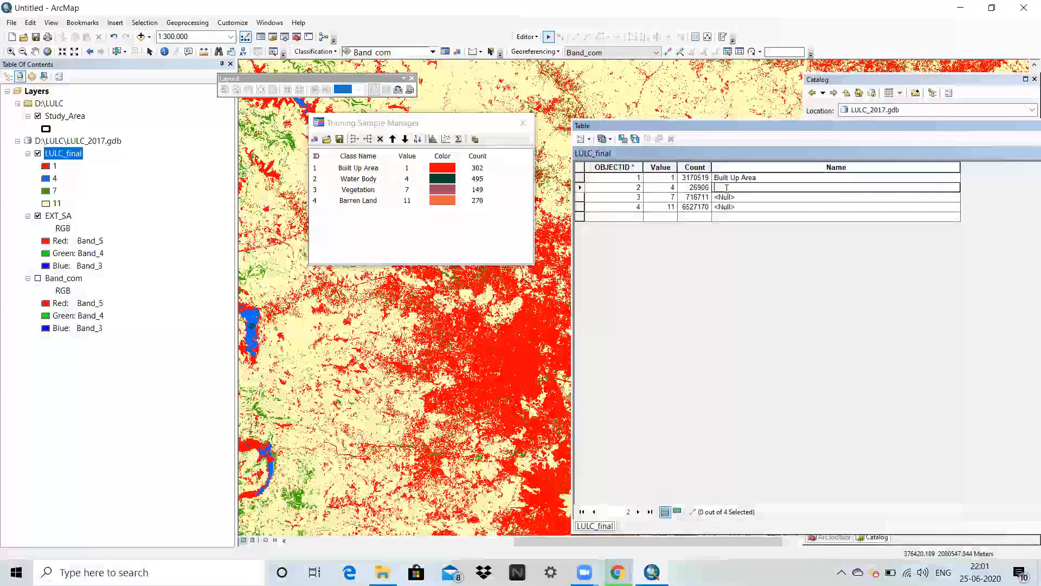
{"action": "type", "text": "ter B"}
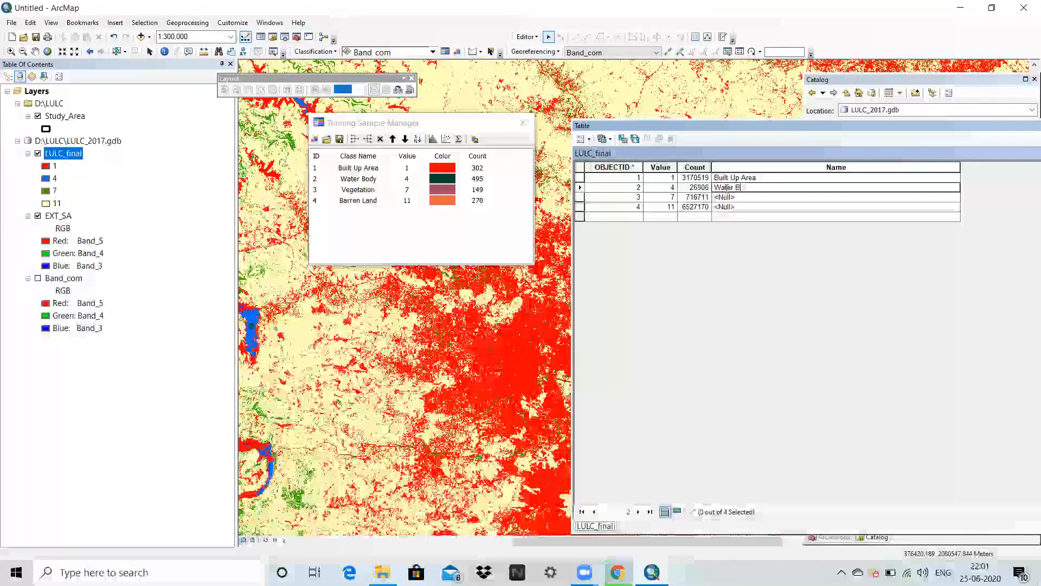
{"action": "type", "text": "ody"}
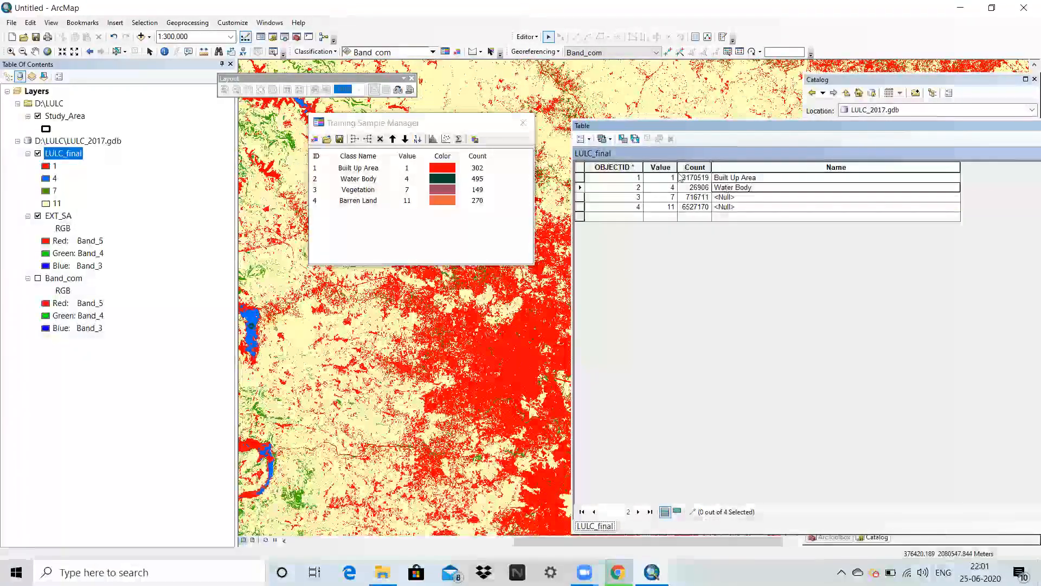
Fill the Name field with Vegetation for value 7 and Barren Land for value 11.
{"action": "left_click", "coordinate": [736, 197]}
{"action": "type", "text": "Vegetation"}
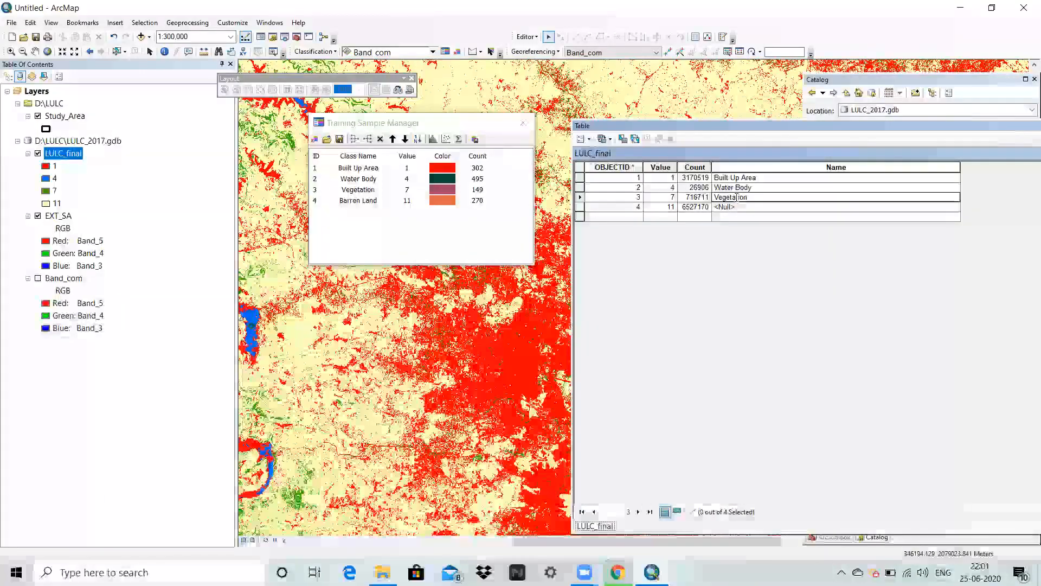
{"action": "left_click", "coordinate": [717, 207]}
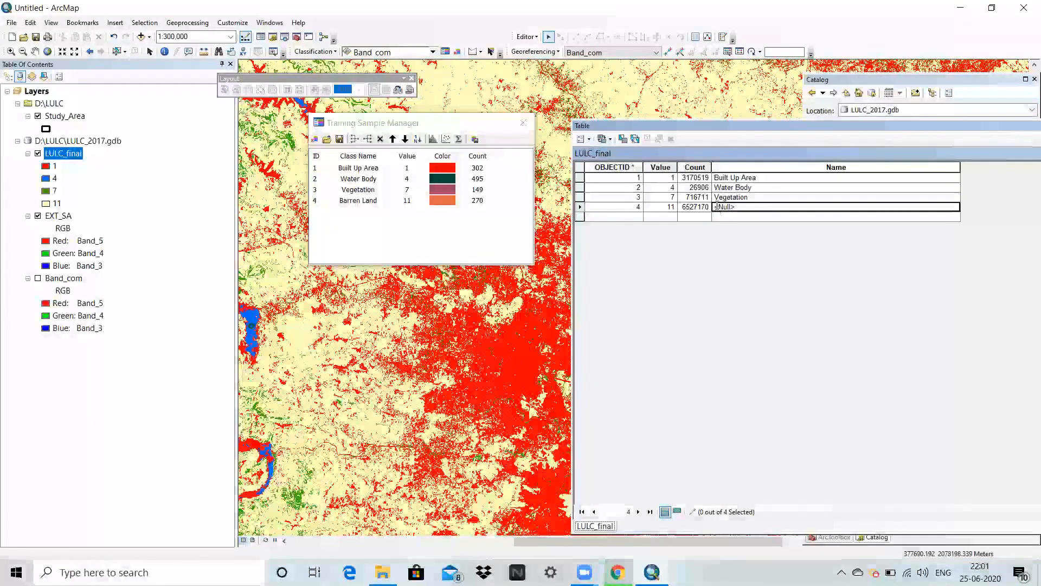
{"action": "type", "text": "Barren Land"}
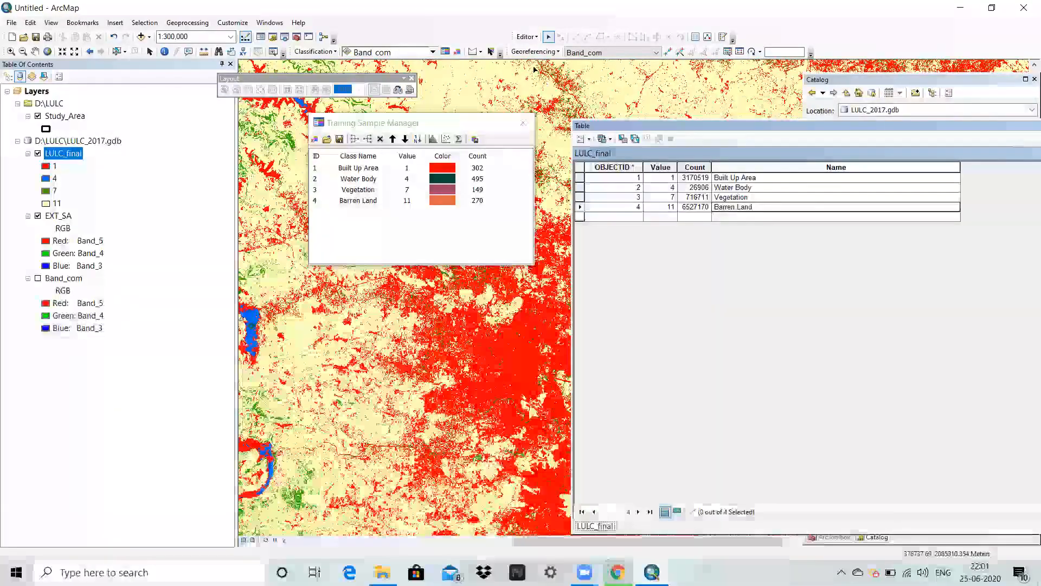
Save the attribute edits, end the edit session and close the LULC_final table.
{"action": "left_click", "coordinate": [527, 38]}
{"action": "left_click", "coordinate": [545, 73]}
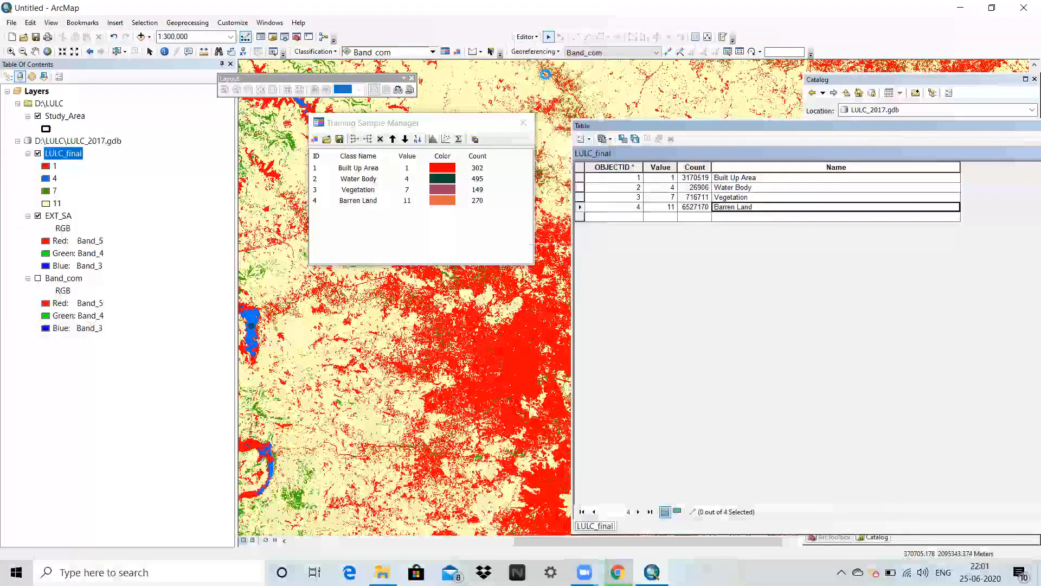
{"action": "left_click", "coordinate": [527, 37]}
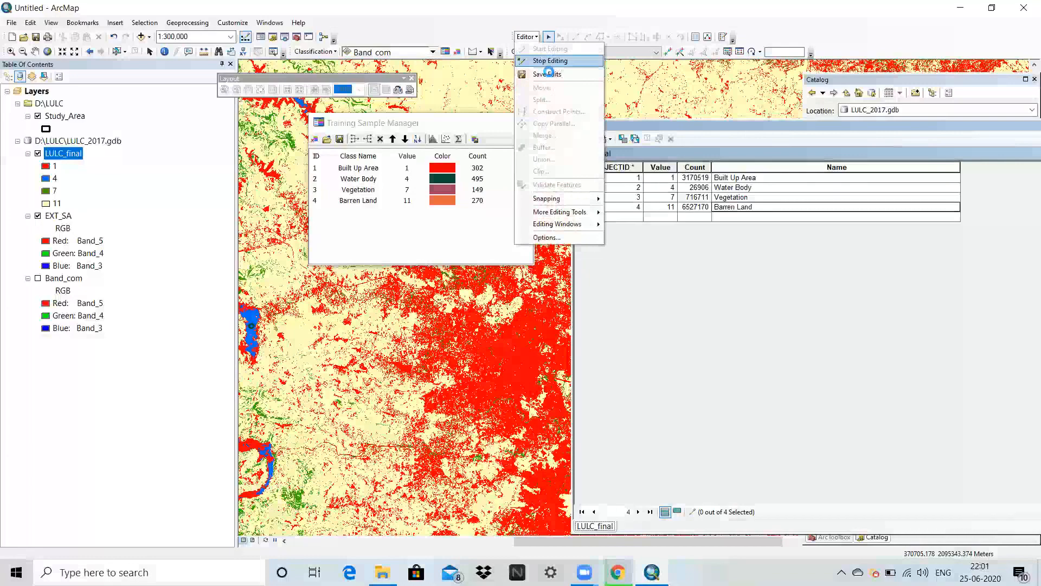
{"action": "left_click", "coordinate": [549, 61]}
{"action": "left_click_drag", "start_coordinate": [911, 129], "coordinate": [684, 141]}
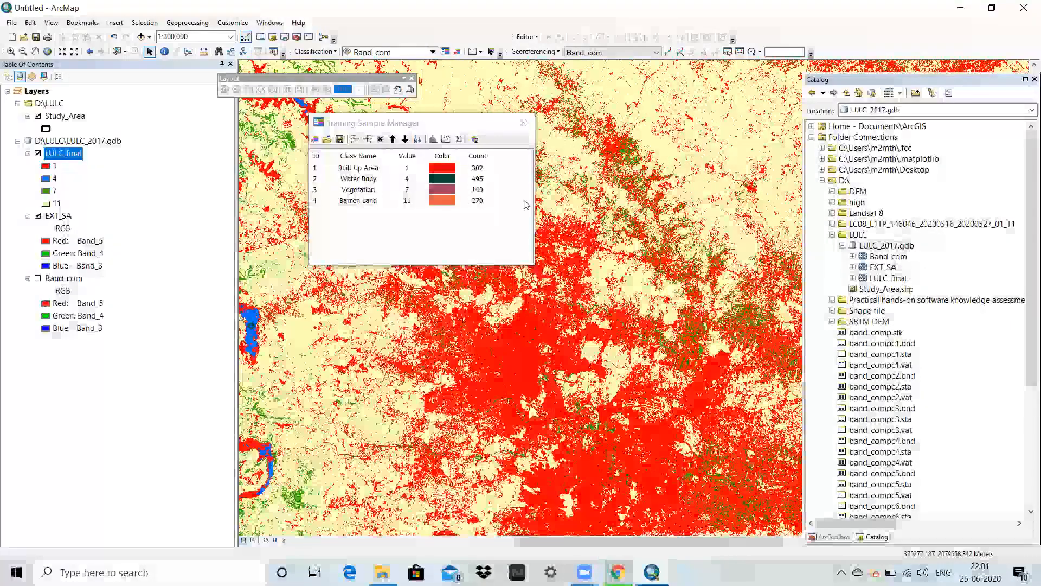
Set up the Raster to Polygon conversion tool with LULC_final as the input raster and Name as the field.
{"action": "left_click", "coordinate": [834, 536]}
{"action": "scroll", "coordinate": [867, 191], "scroll_direction": "up", "scroll_amount": 7}
{"action": "scroll", "coordinate": [867, 191], "scroll_direction": "up", "scroll_amount": 14}
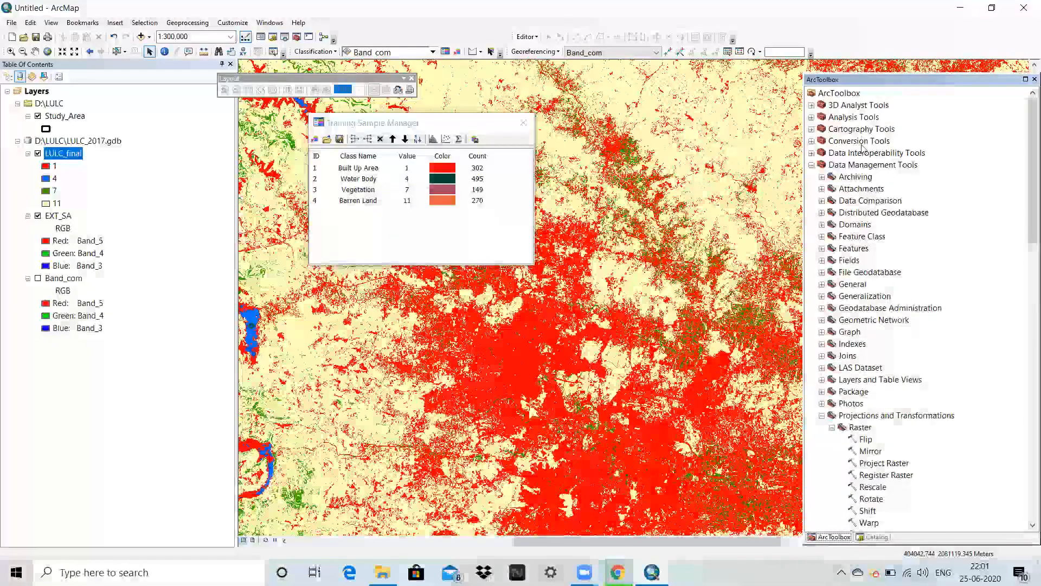
{"action": "double_click", "coordinate": [859, 142]}
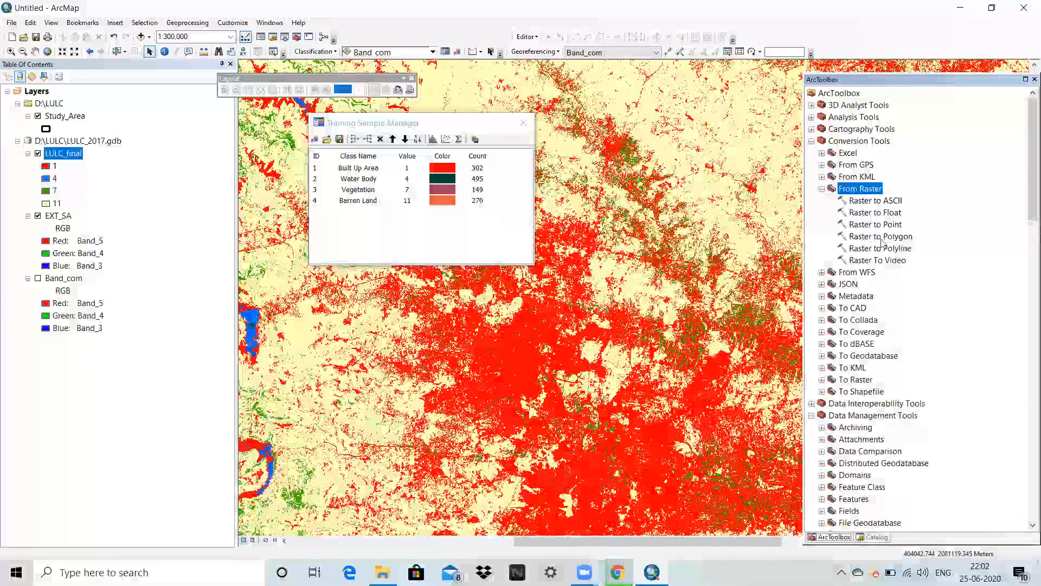
{"action": "double_click", "coordinate": [880, 240]}
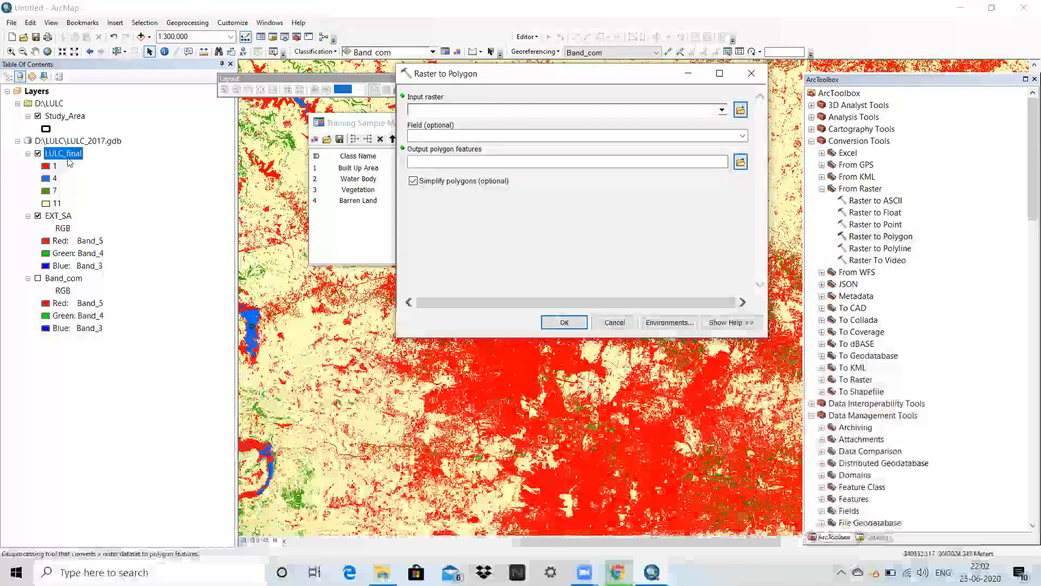
{"action": "left_click_drag", "start_coordinate": [212, 149], "coordinate": [421, 114]}
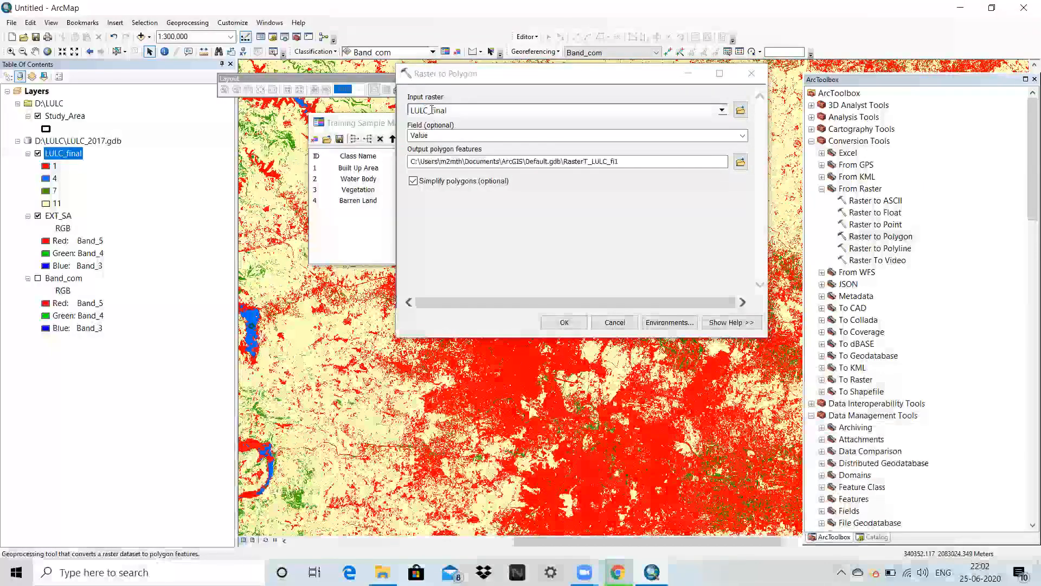
{"action": "left_click", "coordinate": [742, 136]}
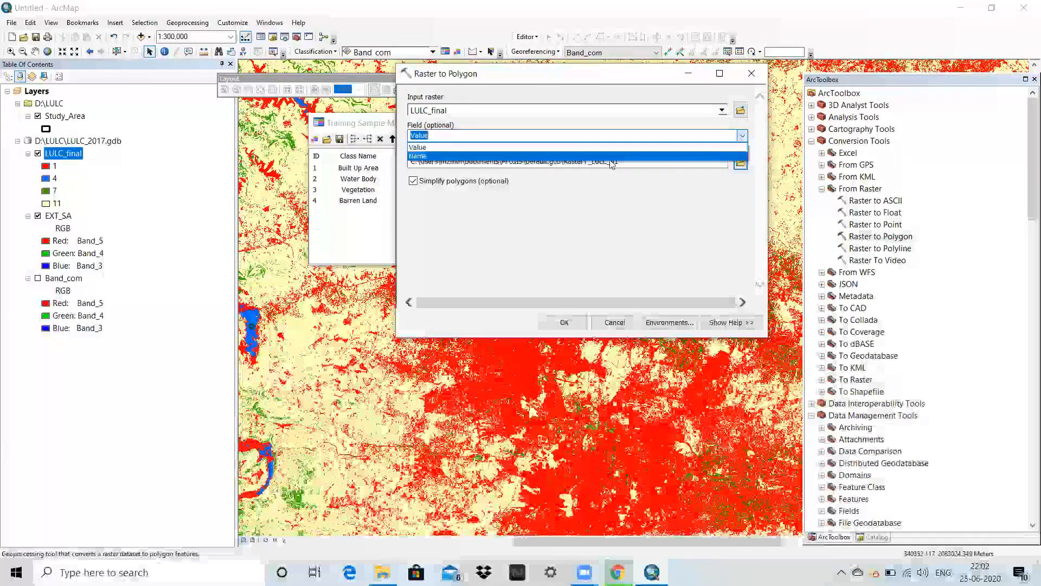
{"action": "left_click", "coordinate": [460, 158]}
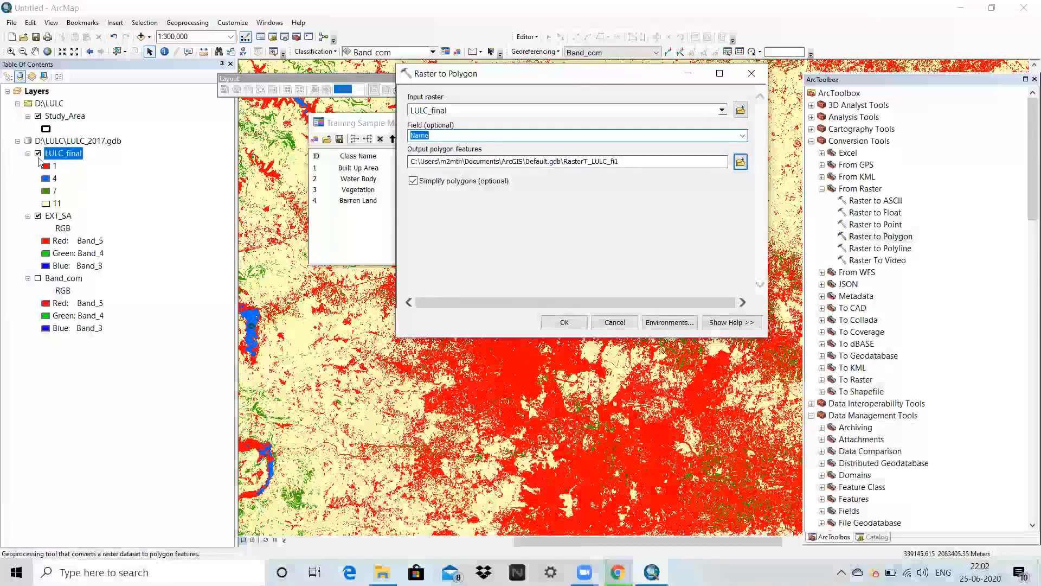
Check the class names in LULC_final's attribute table and close the table again.
{"action": "right_click", "coordinate": [64, 154]}
{"action": "left_click", "coordinate": [92, 187]}
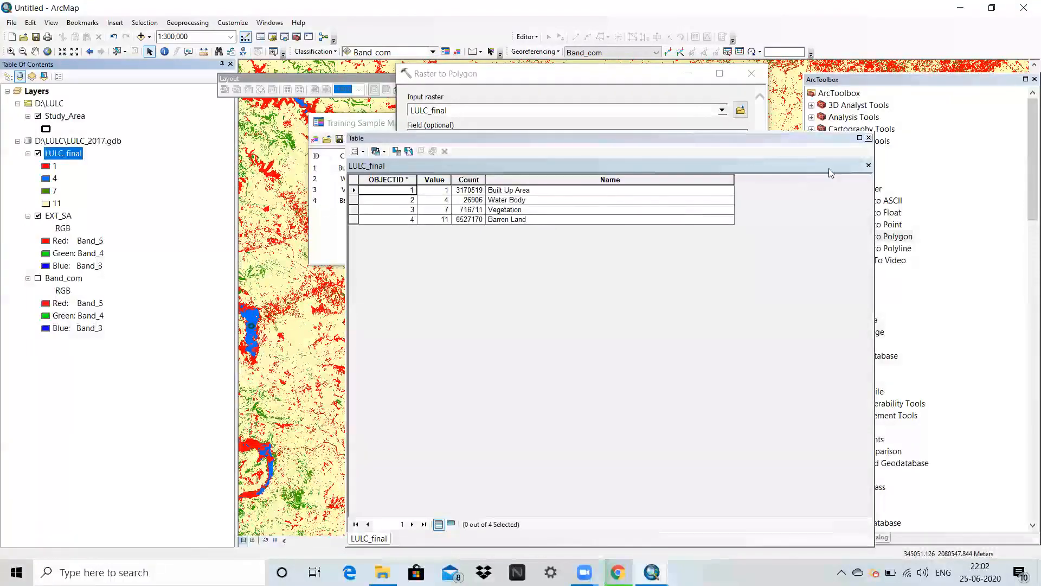
{"action": "left_click", "coordinate": [869, 139]}
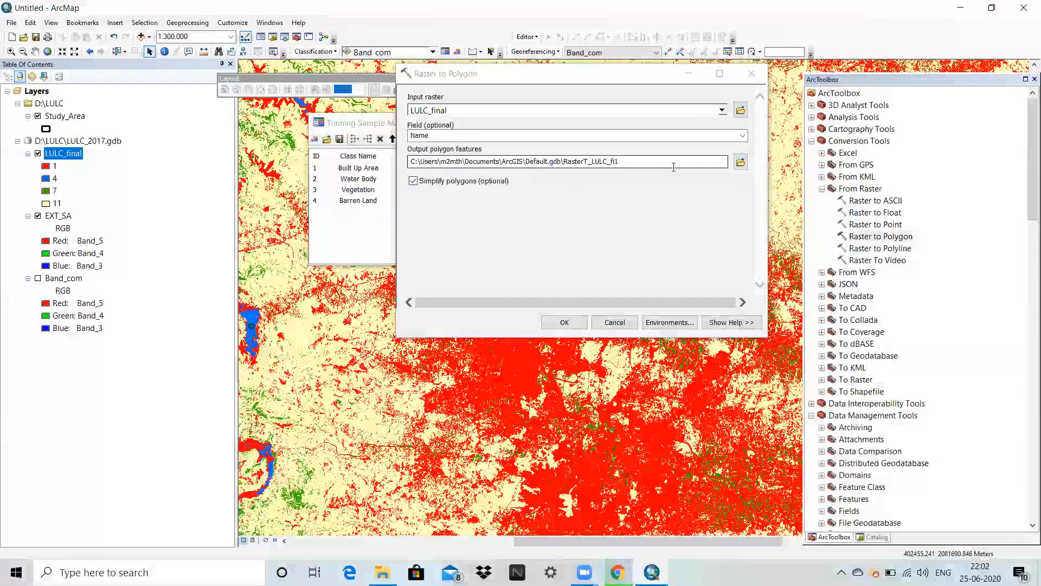
Set the output polygon features to Rast_poly in LULC_2017.gdb and run the conversion with simplified polygons.
{"action": "left_click", "coordinate": [740, 162]}
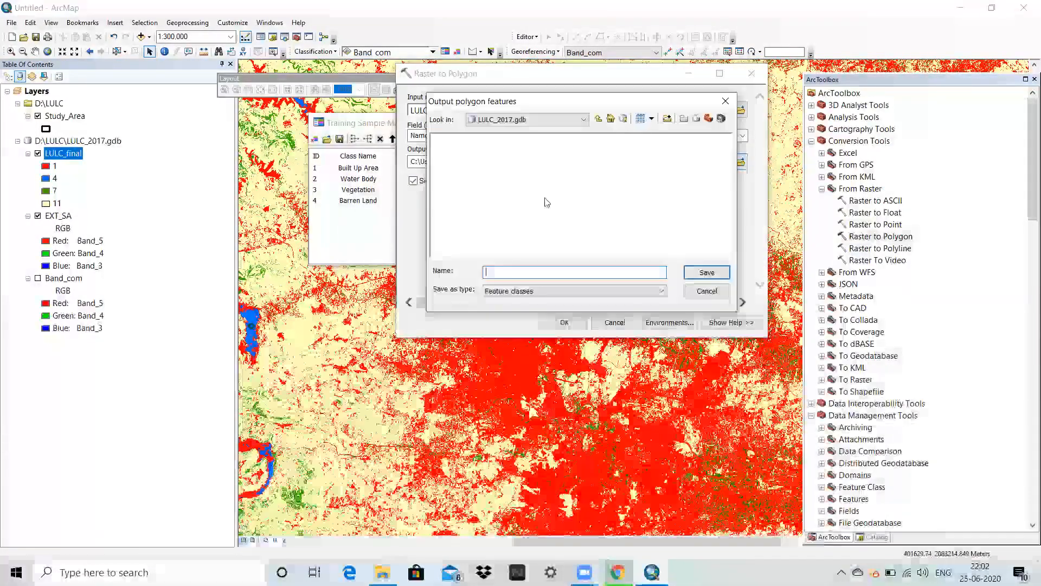
{"action": "type", "text": "Rast"}
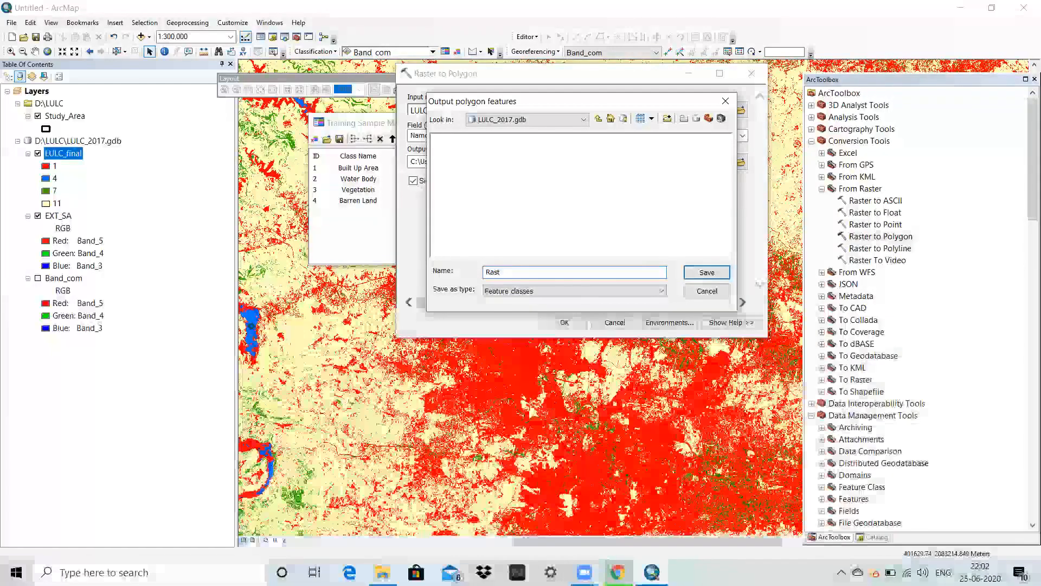
{"action": "type", "text": "_poly"}
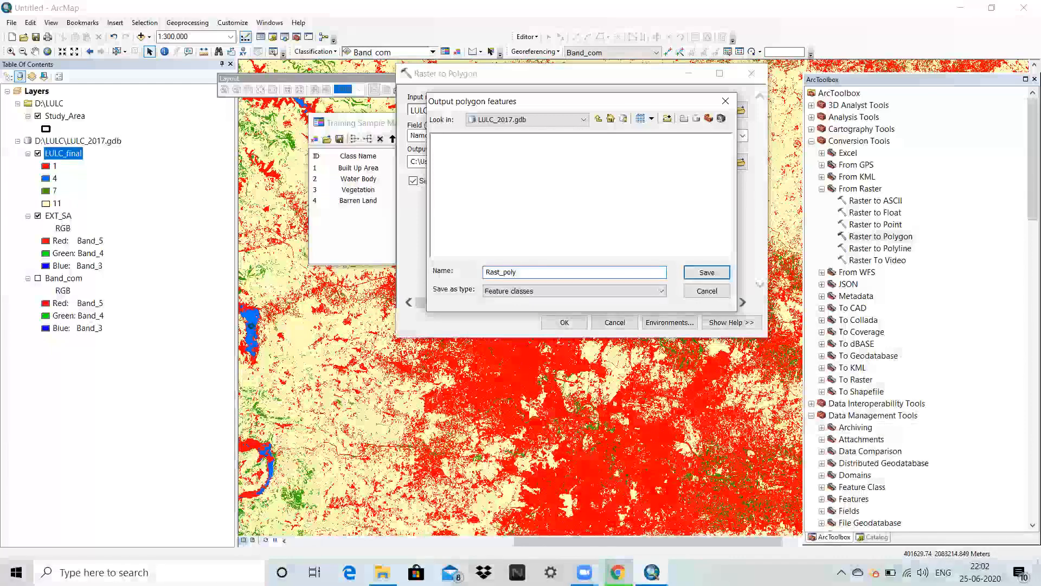
{"action": "left_click", "coordinate": [707, 272]}
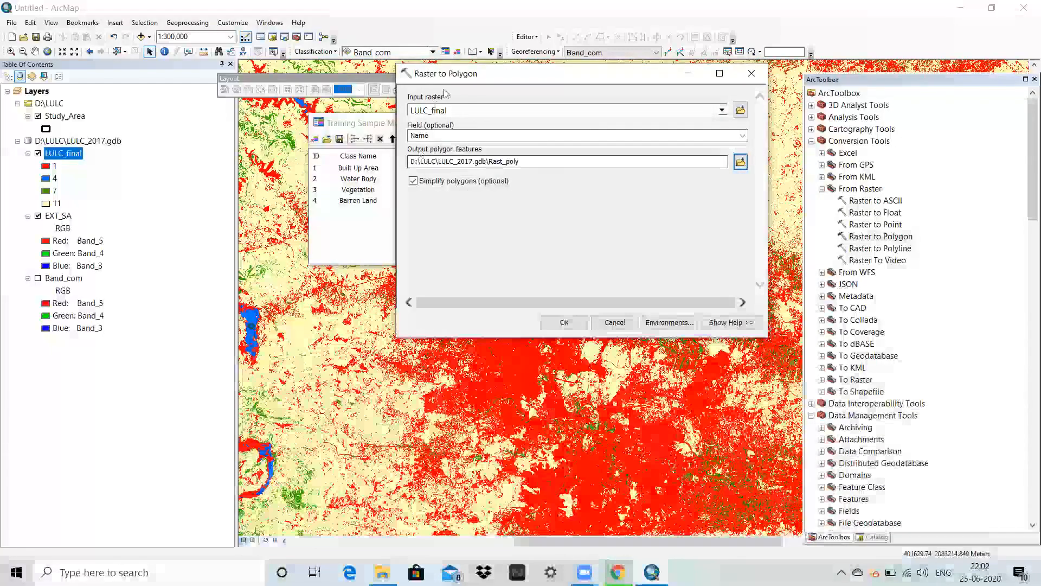
{"action": "left_click", "coordinate": [562, 322]}
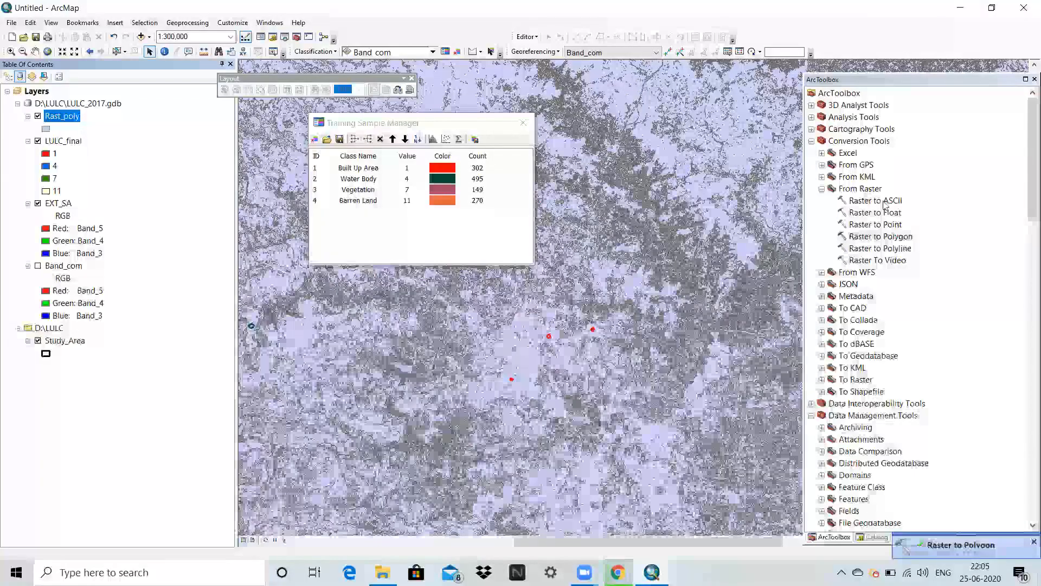
Open the attribute table of the Rast_poly layer and look through its polygon records.
{"action": "scroll", "coordinate": [621, 331], "scroll_direction": "up", "scroll_amount": 2}
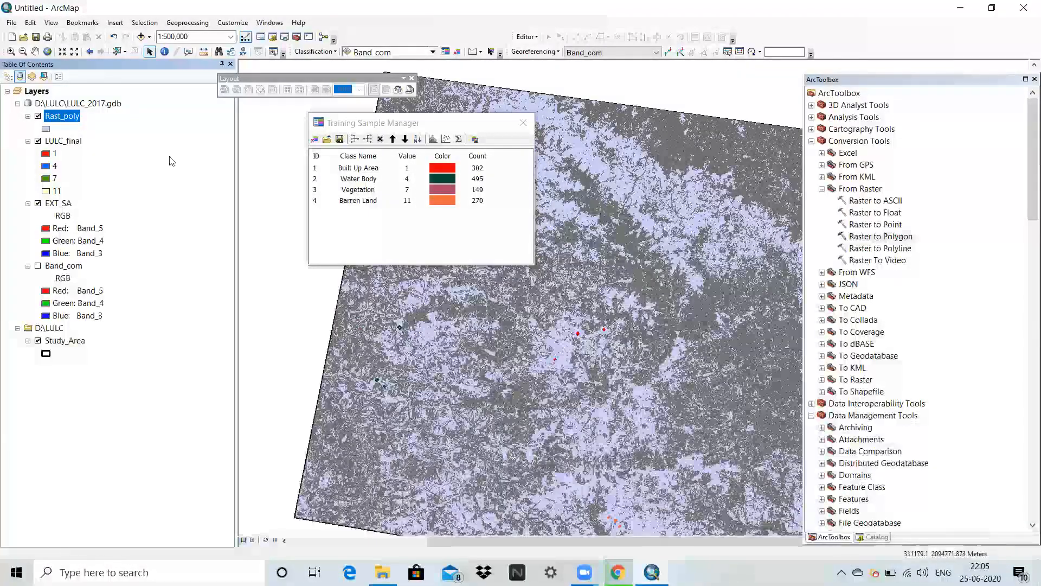
{"action": "right_click", "coordinate": [74, 119]}
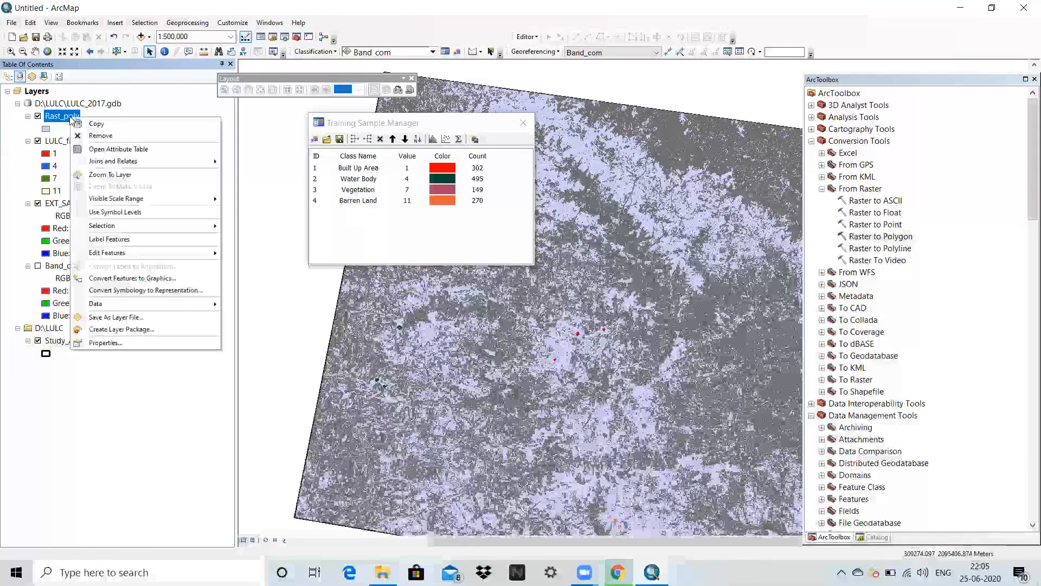
{"action": "left_click", "coordinate": [108, 148]}
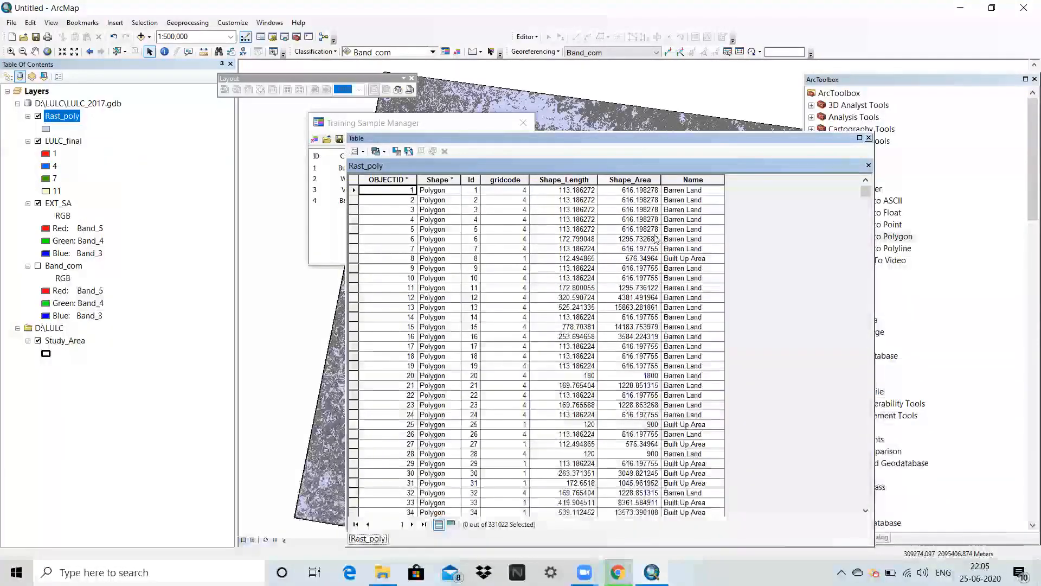
{"action": "scroll", "coordinate": [687, 210], "scroll_direction": "down", "scroll_amount": 12}
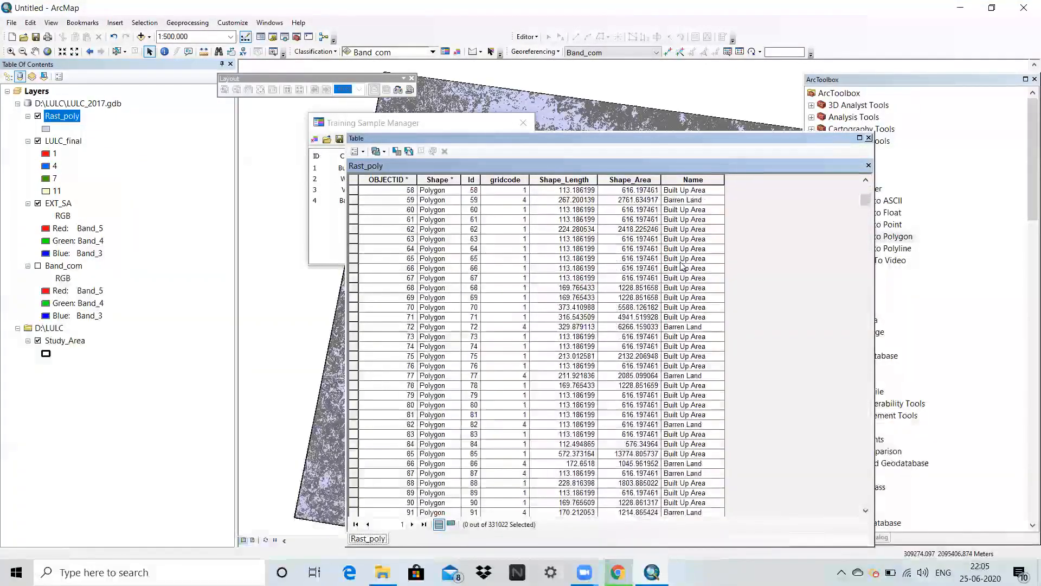
{"action": "scroll", "coordinate": [661, 255], "scroll_direction": "up", "scroll_amount": 11}
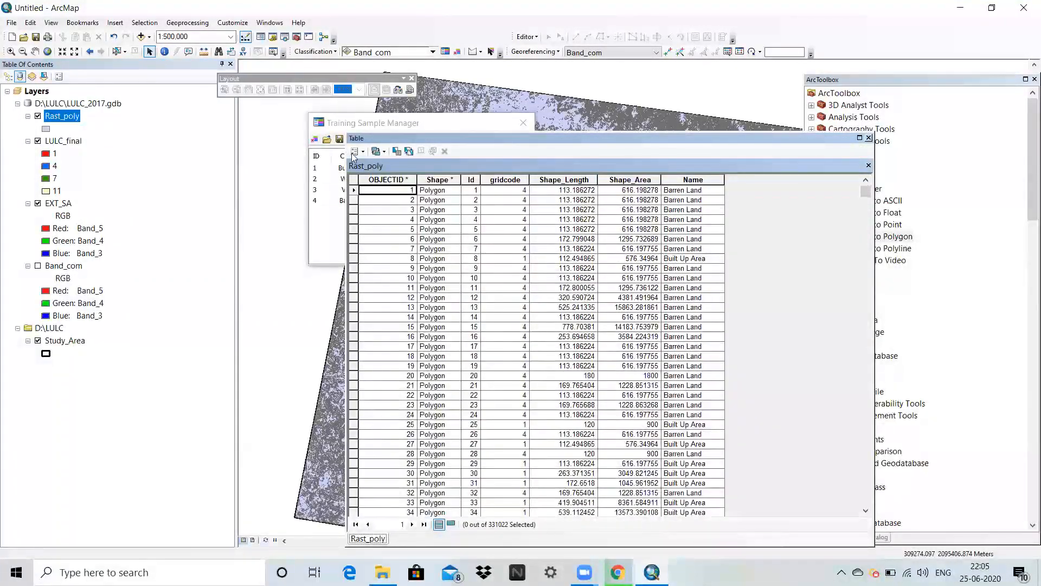
Add a field named Area of type Double to the Rast_poly attribute table.
{"action": "left_click", "coordinate": [353, 152]}
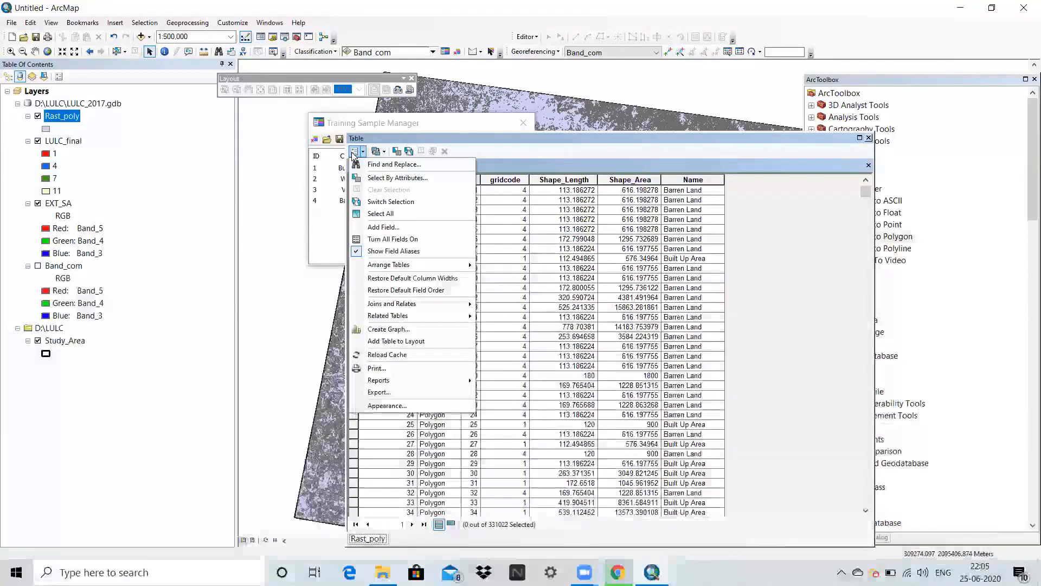
{"action": "left_click", "coordinate": [387, 227]}
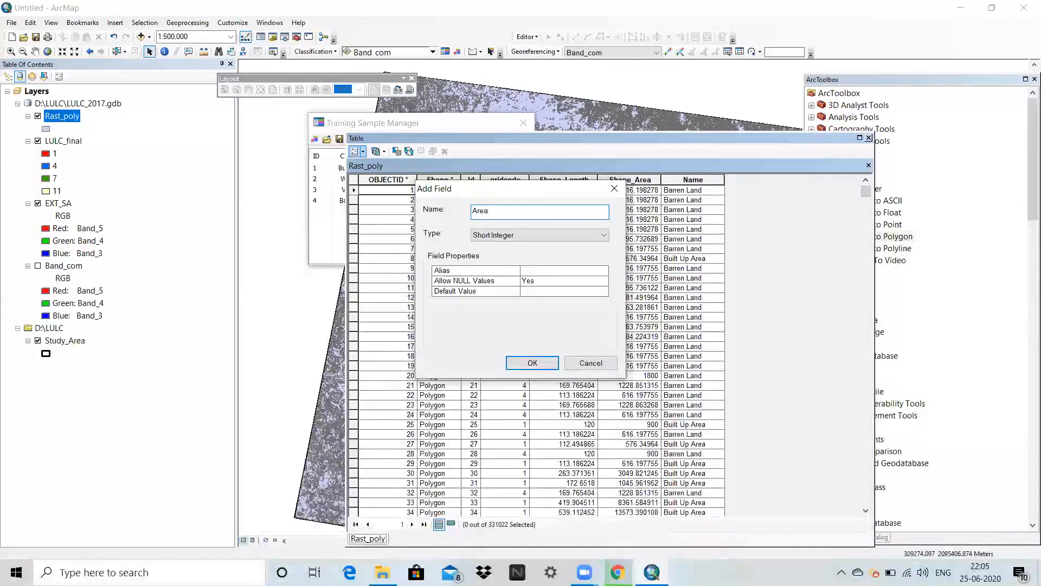
{"action": "left_click", "coordinate": [510, 235]}
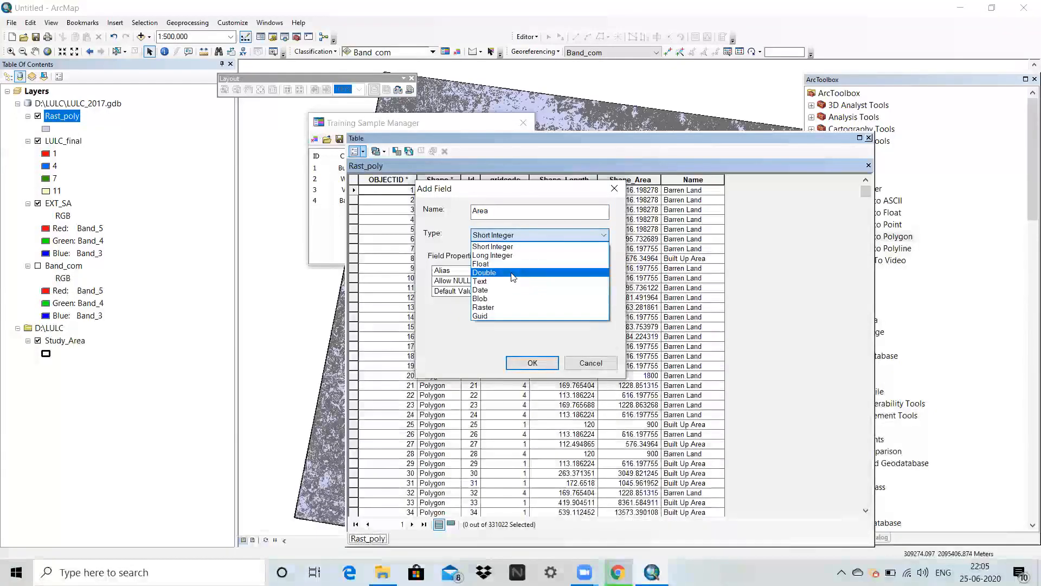
{"action": "left_click", "coordinate": [512, 275]}
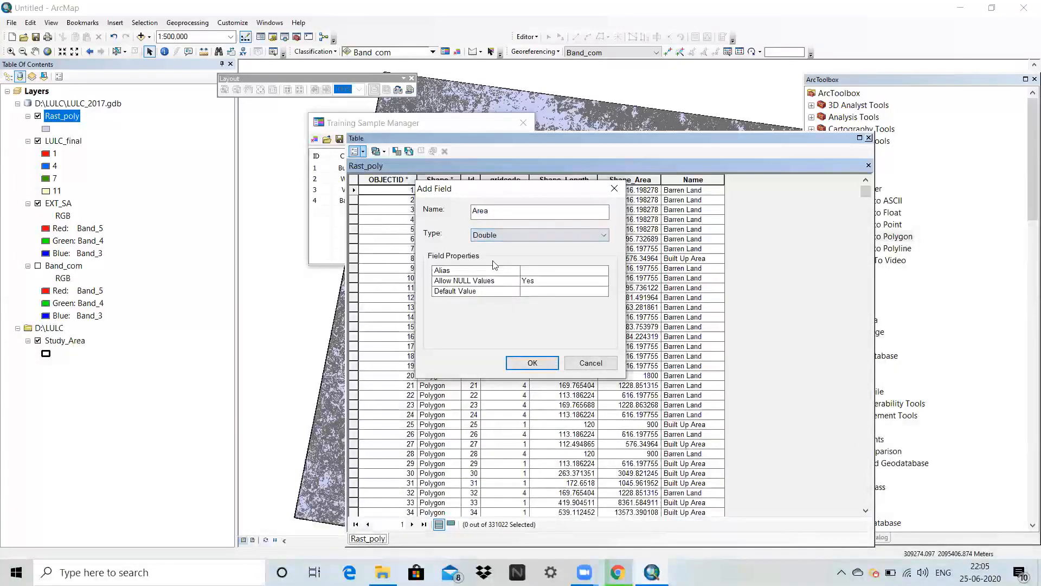
{"action": "left_click", "coordinate": [534, 364]}
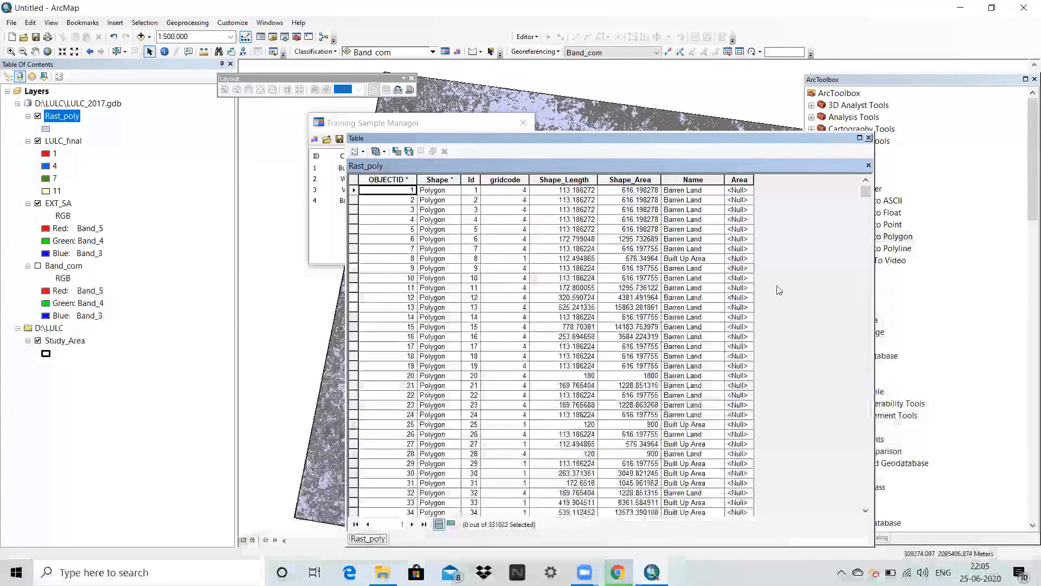
Calculate the Area field of Rast_poly as polygon area in square kilometers with the data source's coordinate system, and look through the values.
{"action": "left_click", "coordinate": [741, 183]}
{"action": "right_click", "coordinate": [740, 184]}
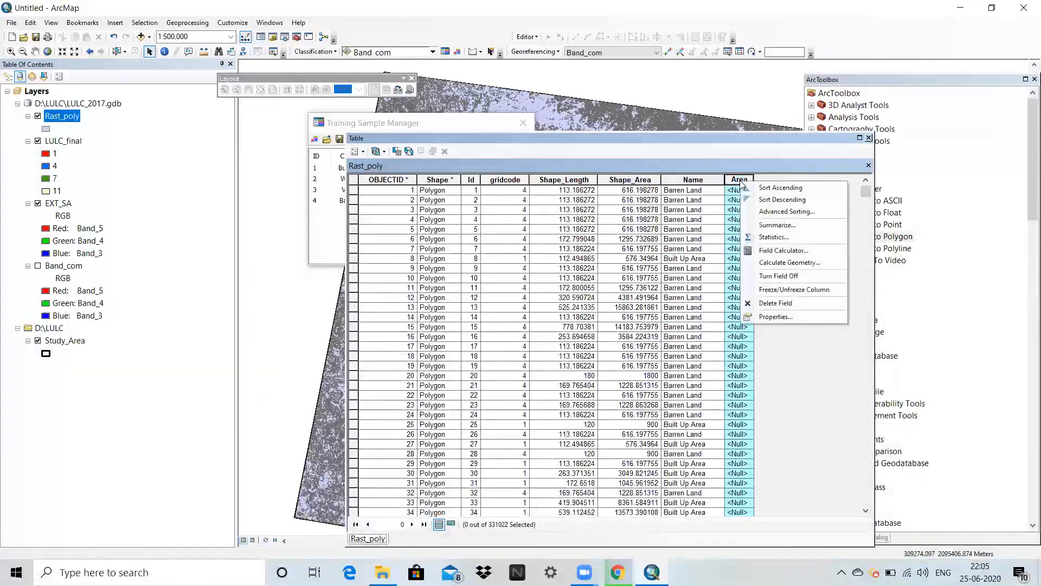
{"action": "left_click", "coordinate": [784, 263]}
{"action": "left_click", "coordinate": [487, 316]}
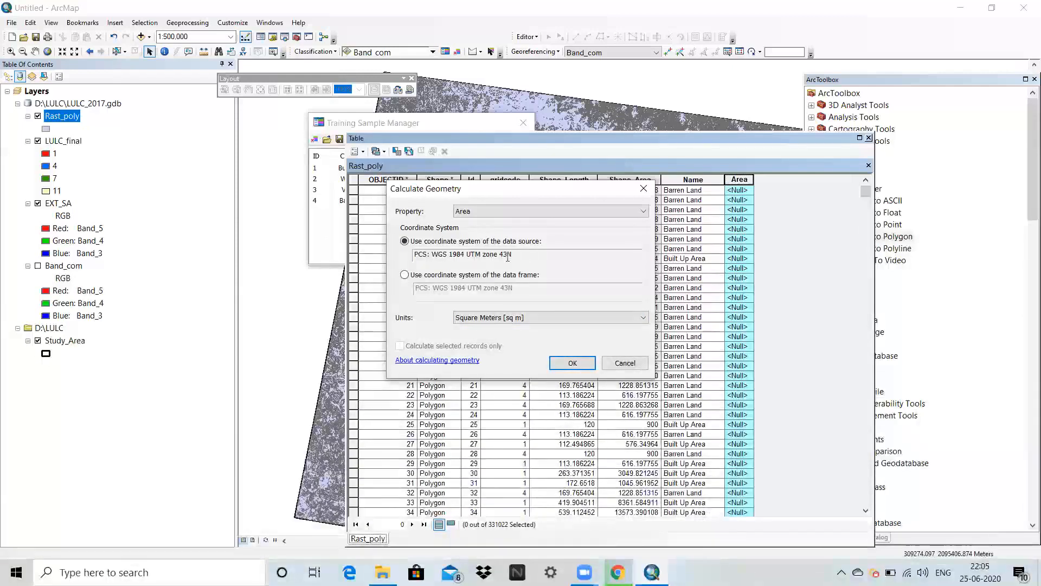
{"action": "left_click", "coordinate": [530, 320]}
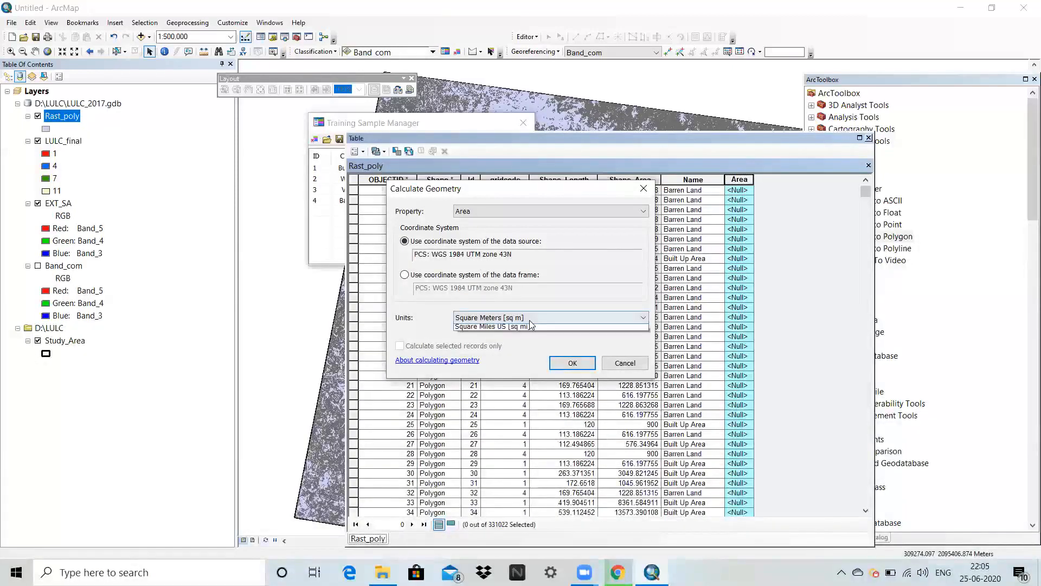
{"action": "left_click", "coordinate": [540, 373]}
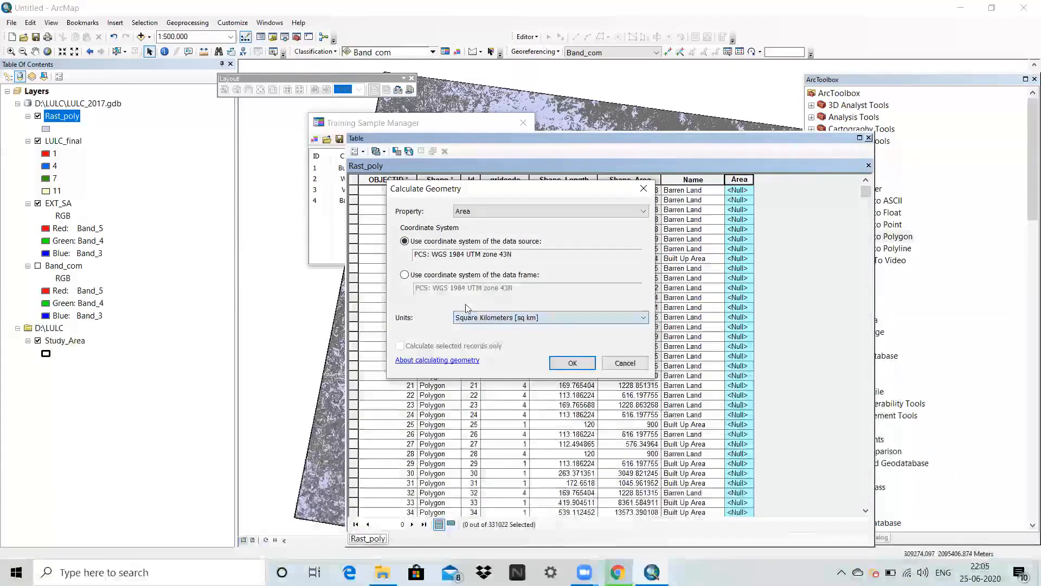
{"action": "left_click", "coordinate": [570, 362]}
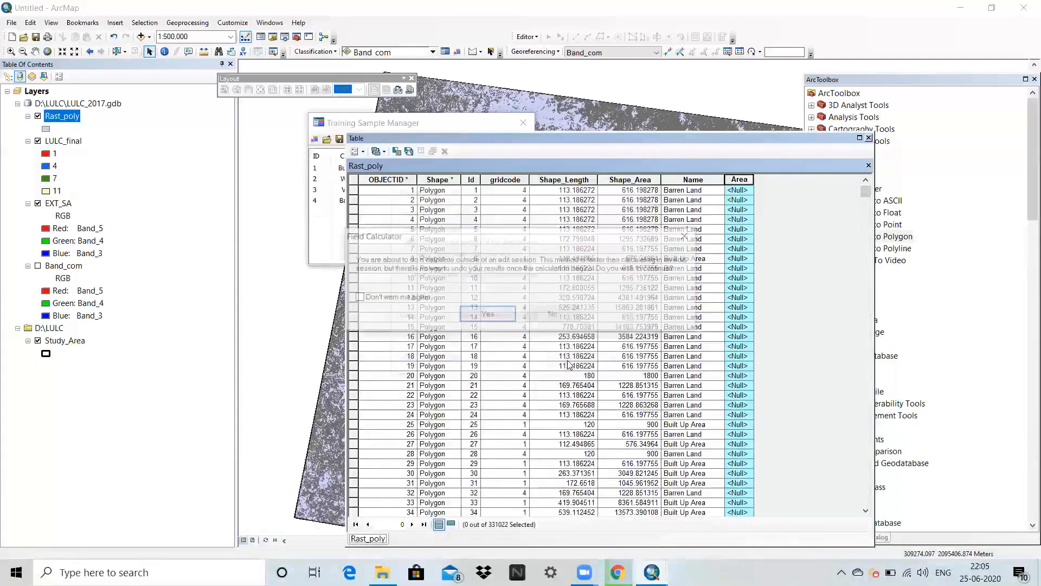
{"action": "left_click", "coordinate": [486, 315]}
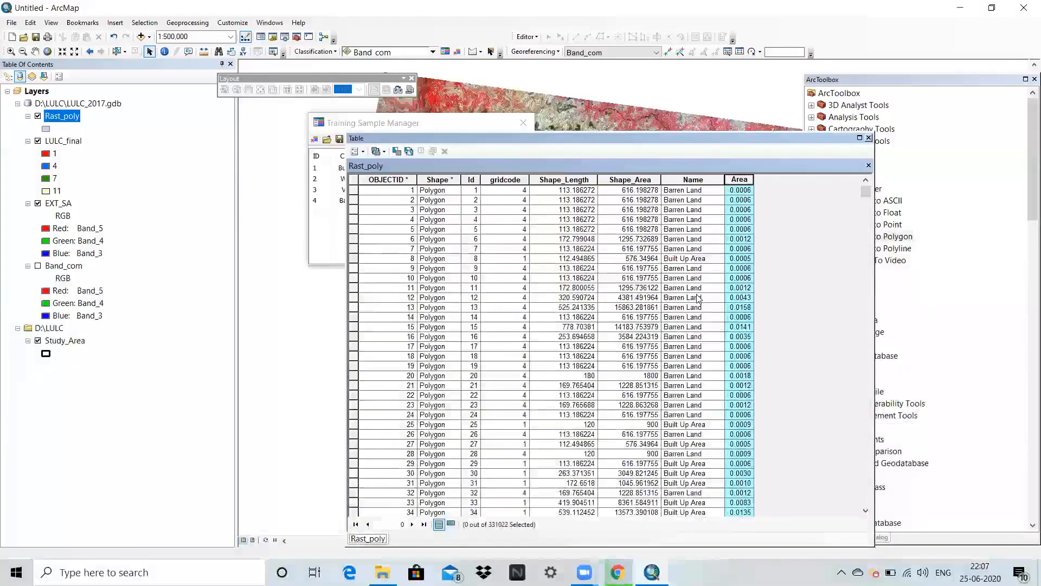
{"action": "scroll", "coordinate": [698, 298], "scroll_direction": "down", "scroll_amount": 4}
{"action": "left_click", "coordinate": [741, 225]}
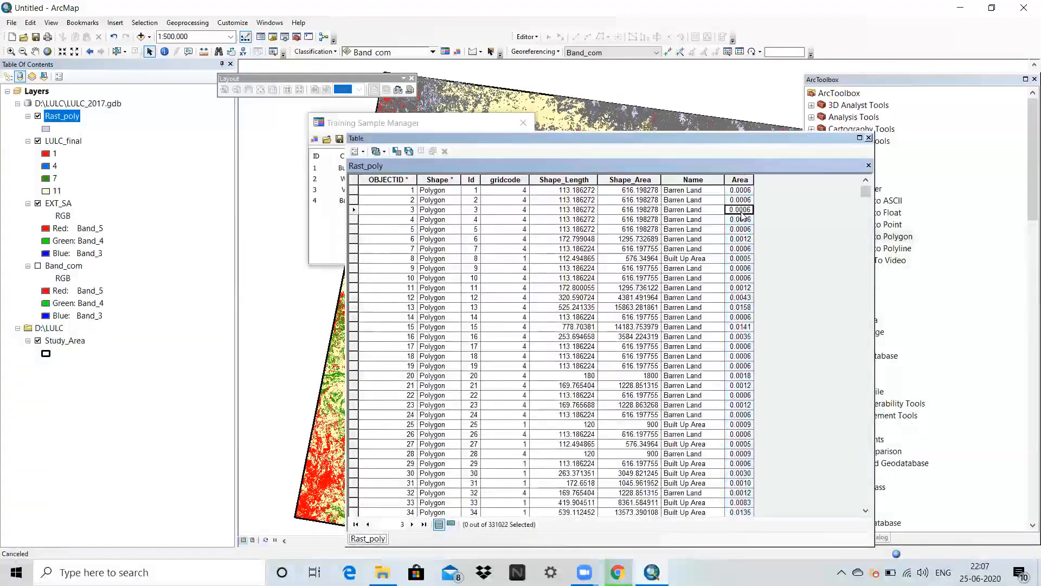
{"action": "scroll", "coordinate": [746, 265], "scroll_direction": "down", "scroll_amount": 20}
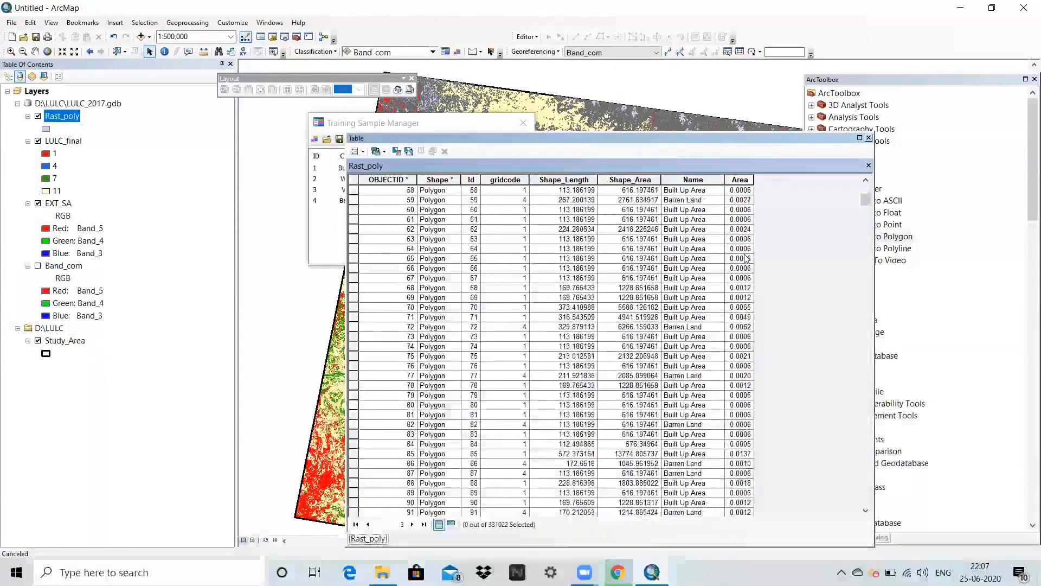
{"action": "scroll", "coordinate": [746, 266], "scroll_direction": "up", "scroll_amount": 20}
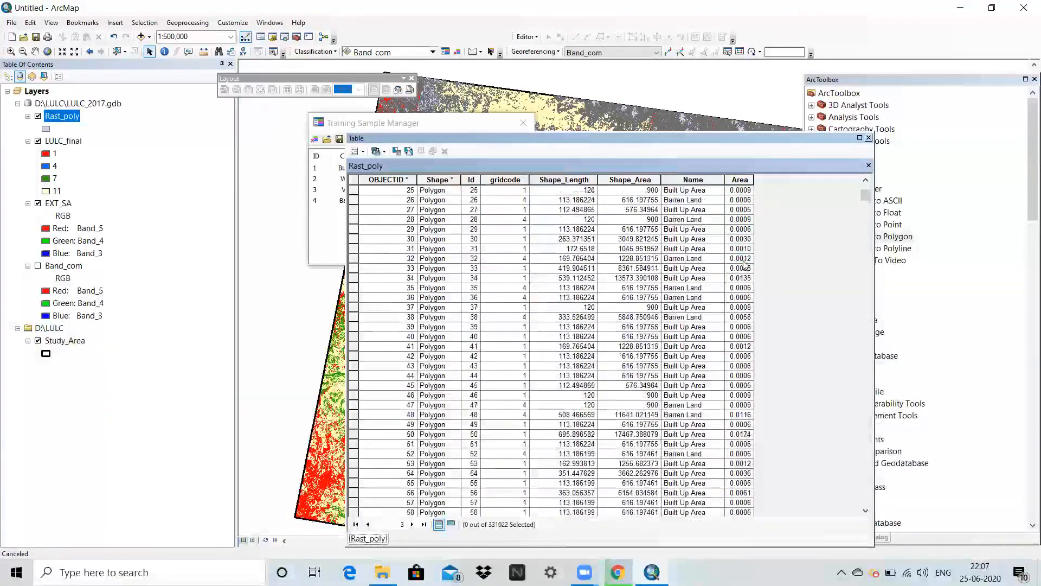
{"action": "left_click", "coordinate": [679, 240]}
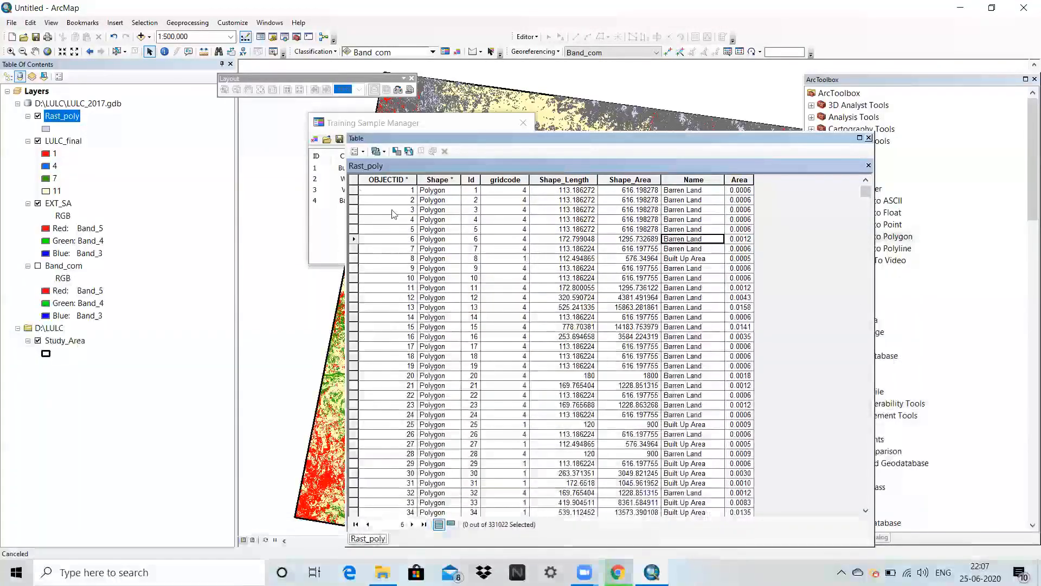
Start exporting all records of the Rast_poly table and choose the D:\LULC folder as the output location.
{"action": "left_click", "coordinate": [358, 151]}
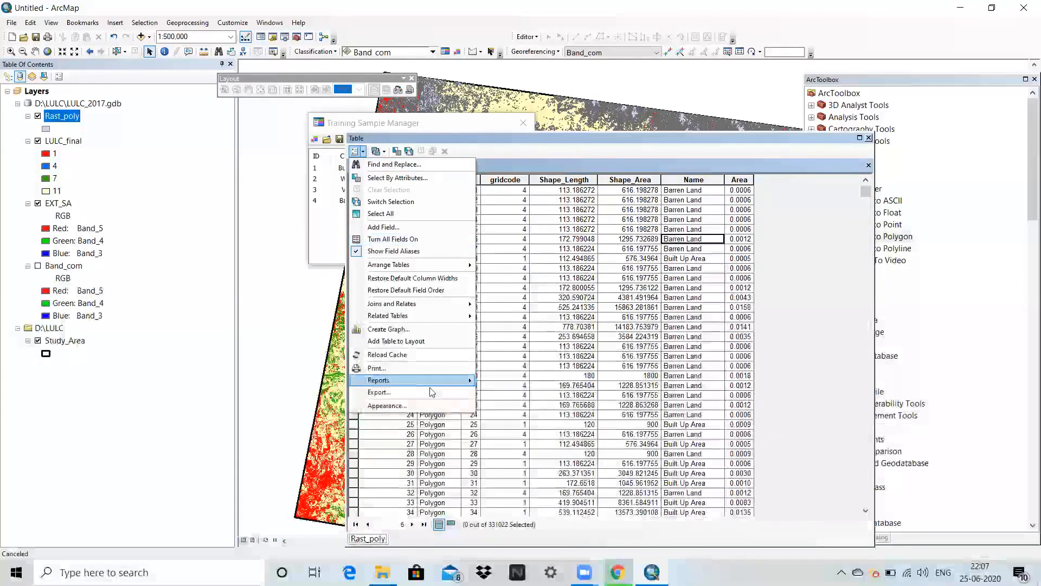
{"action": "left_click", "coordinate": [417, 392]}
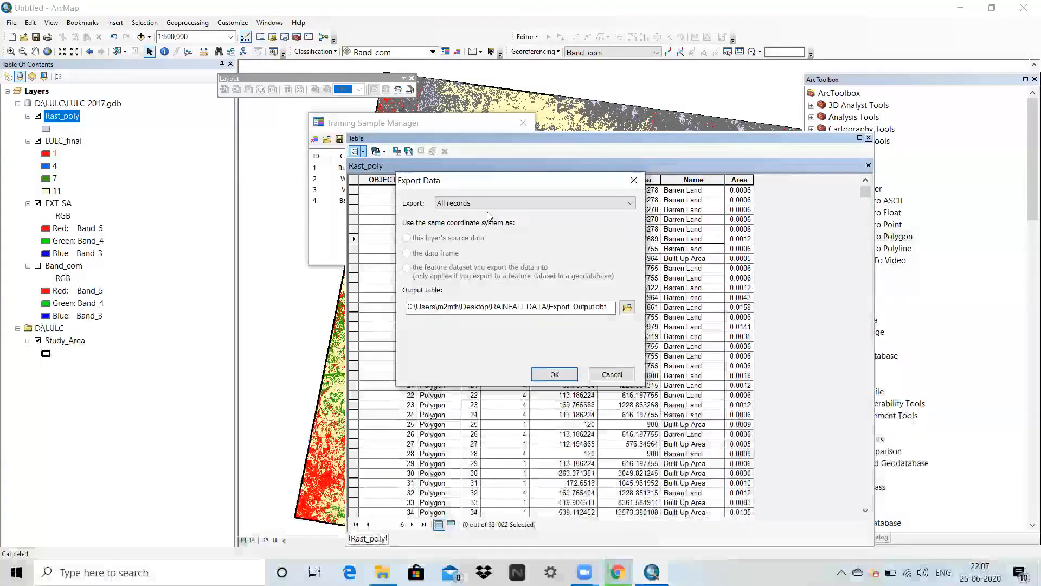
{"action": "left_click", "coordinate": [627, 309]}
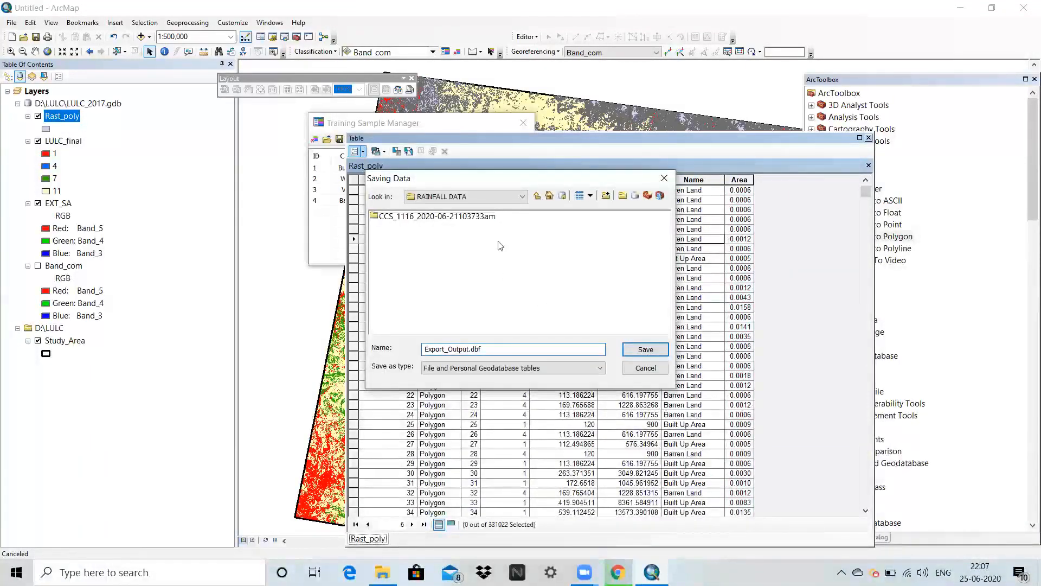
{"action": "left_click", "coordinate": [536, 195]}
{"action": "left_click", "coordinate": [478, 198]}
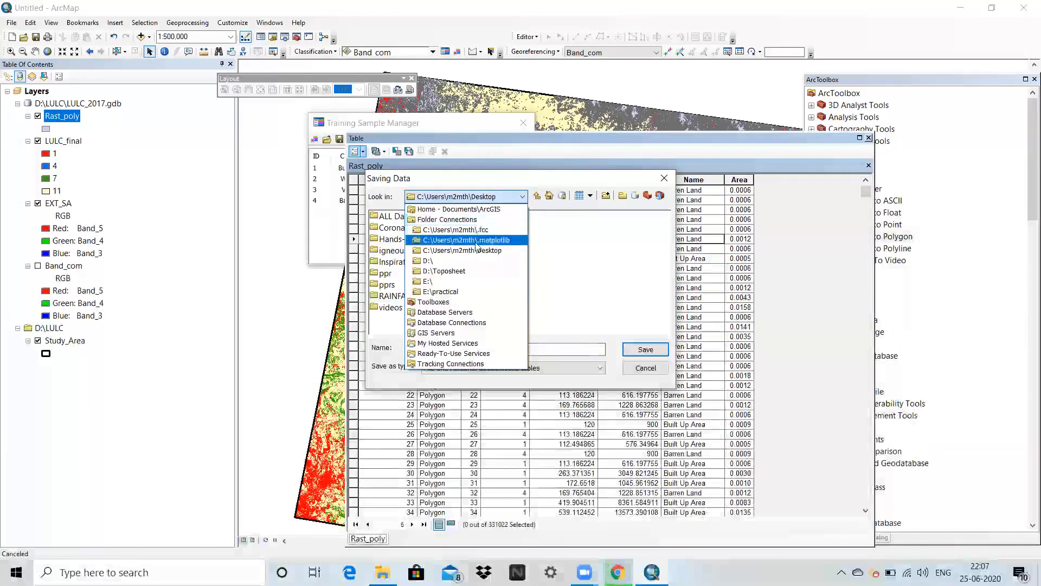
{"action": "left_click", "coordinate": [477, 265]}
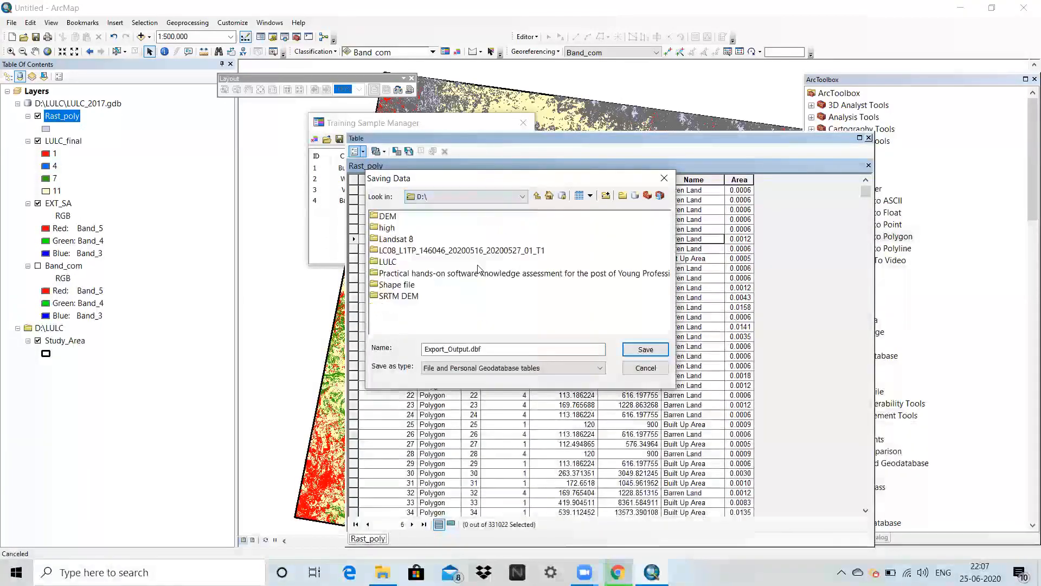
{"action": "double_click", "coordinate": [388, 263]}
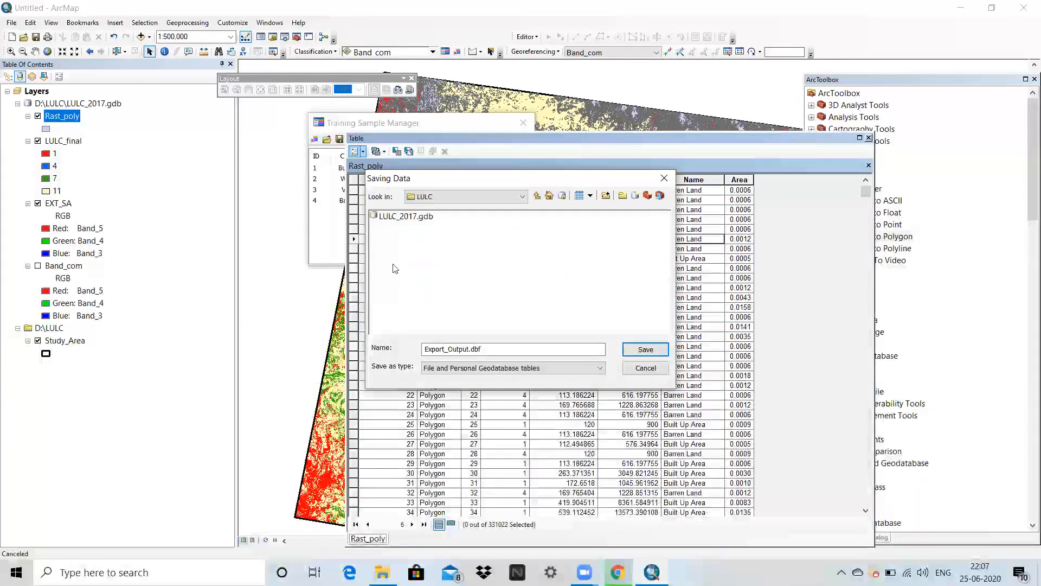
Name the output table LULC_per and save it as a dBASE table.
{"action": "double_click", "coordinate": [505, 350]}
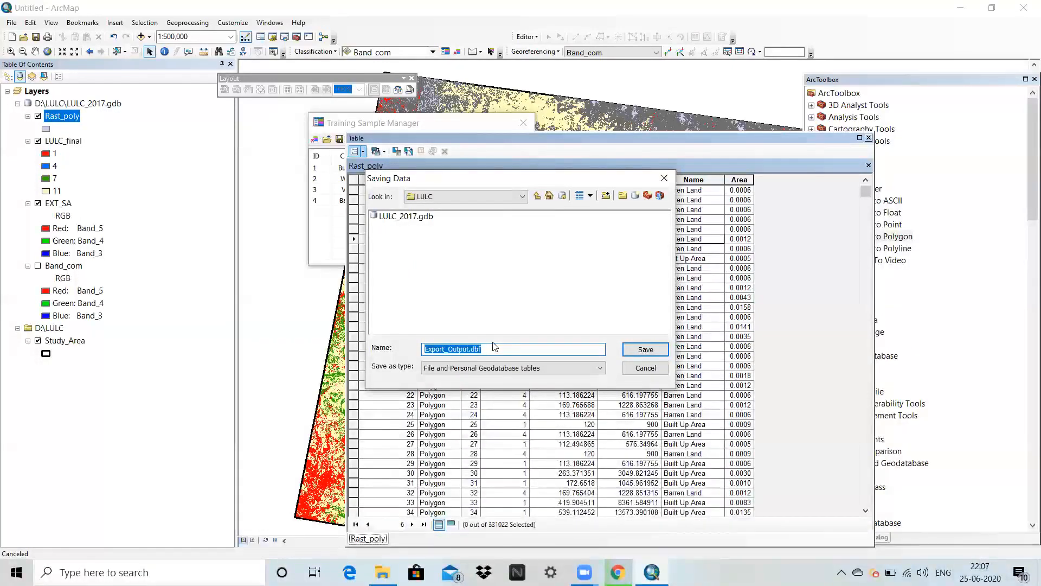
{"action": "type", "text": "LULC"}
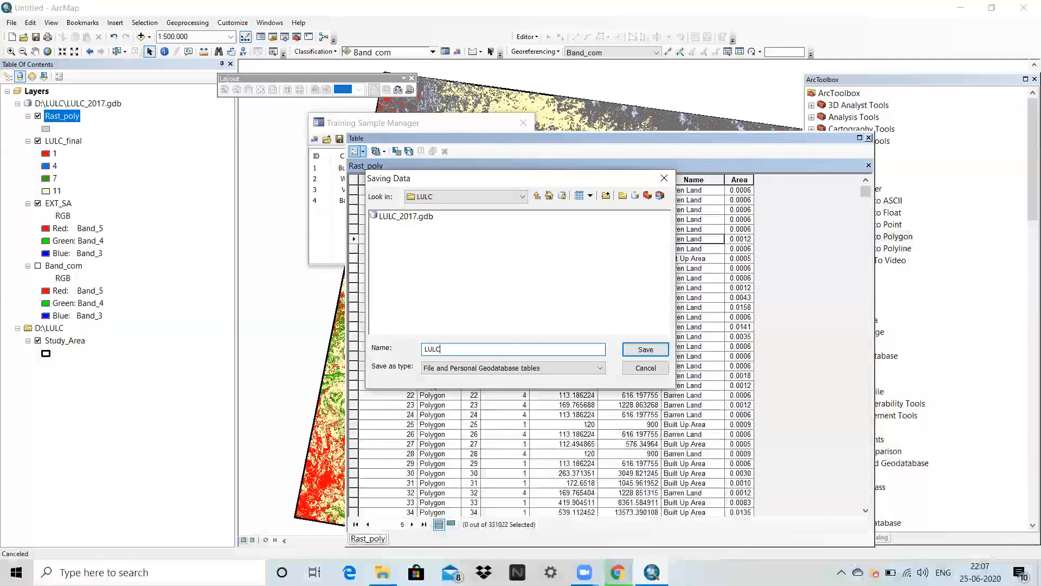
{"action": "type", "text": "_per"}
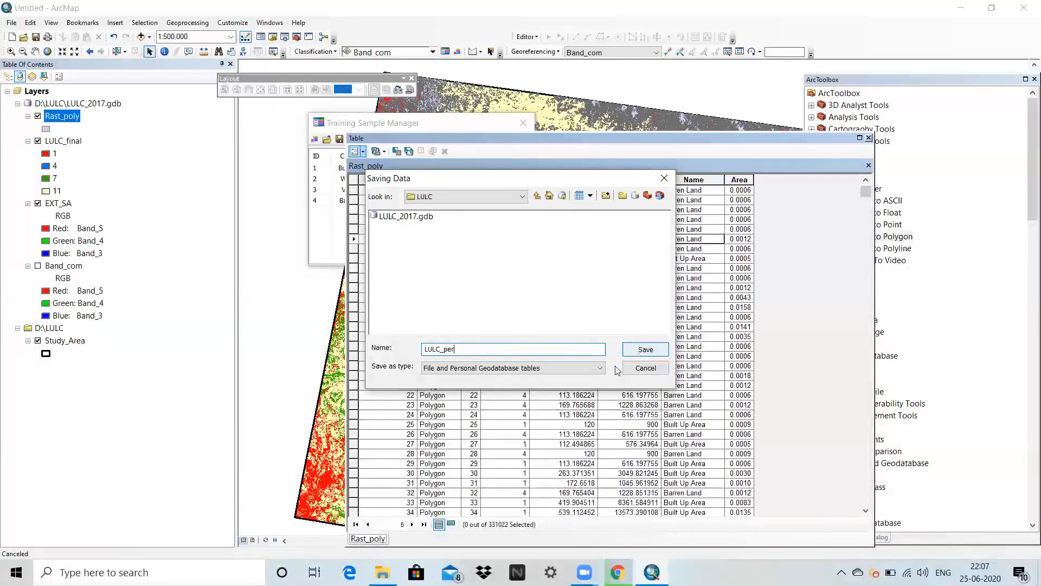
{"action": "left_click", "coordinate": [545, 369]}
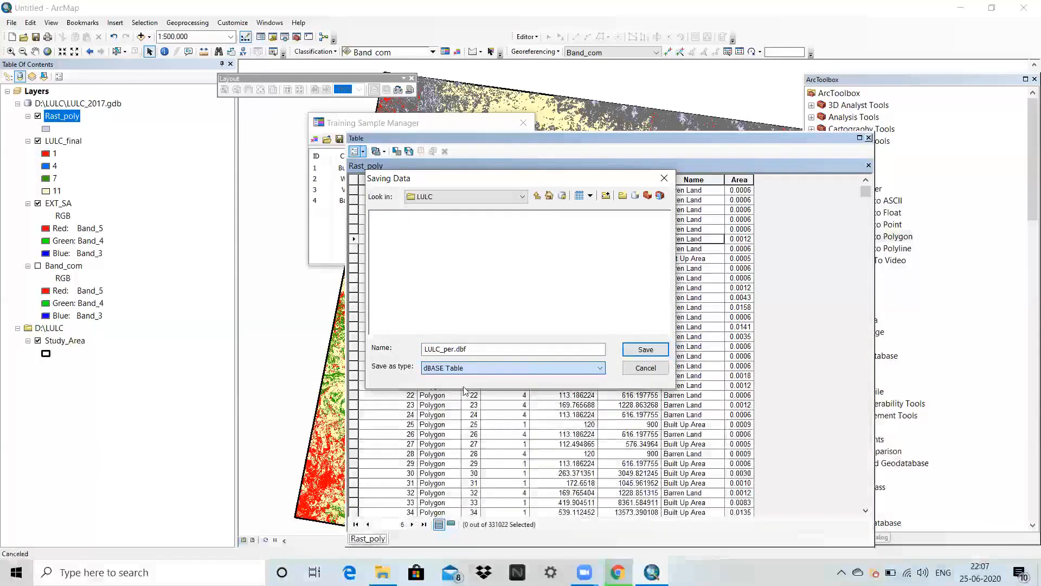
{"action": "left_click", "coordinate": [633, 351]}
Run the table export, add the new table to the current map, and close the attribute table.
{"action": "left_click", "coordinate": [554, 374]}
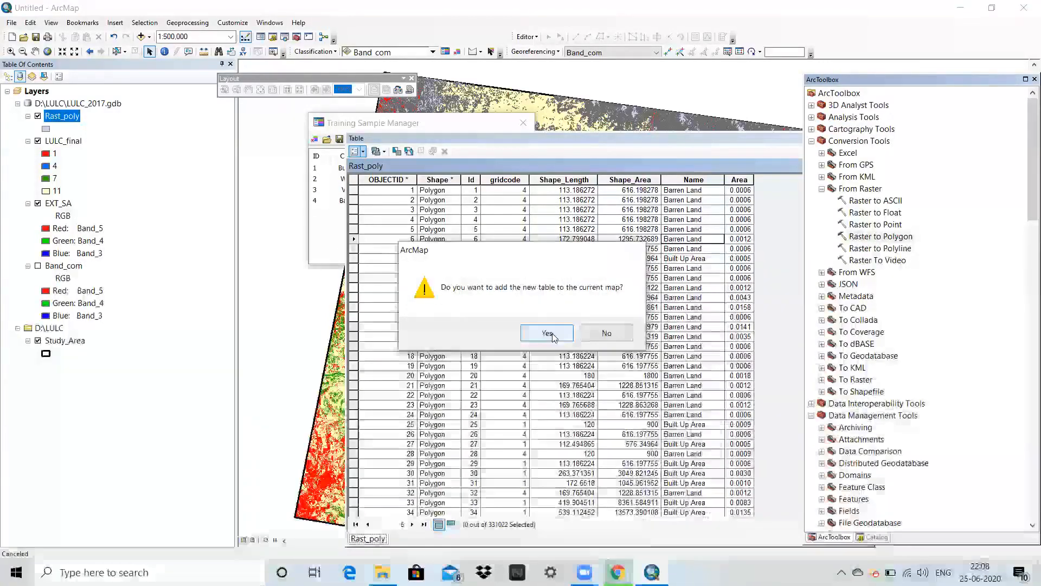
{"action": "left_click", "coordinate": [547, 332]}
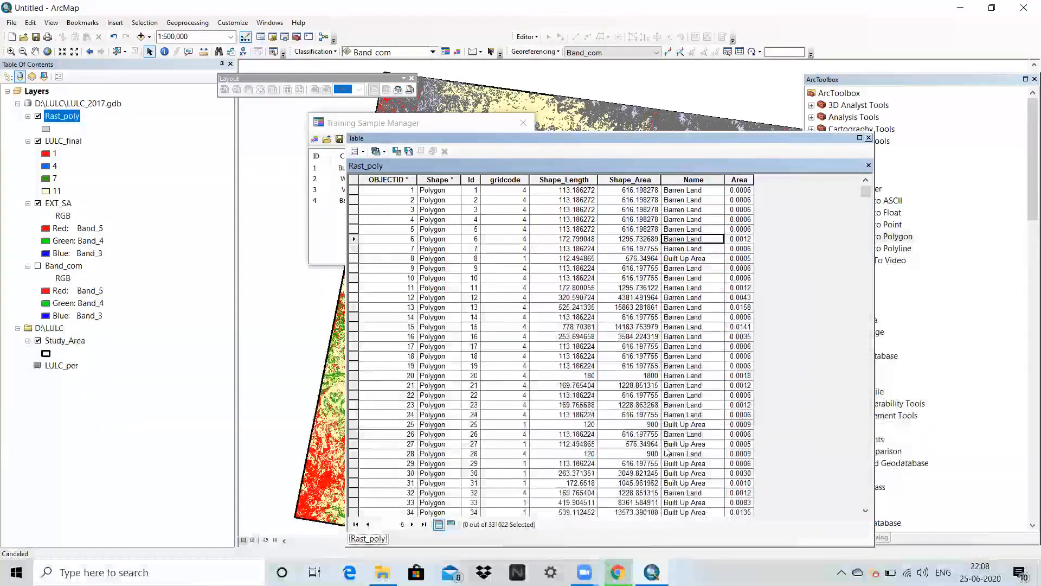
{"action": "left_click", "coordinate": [868, 138]}
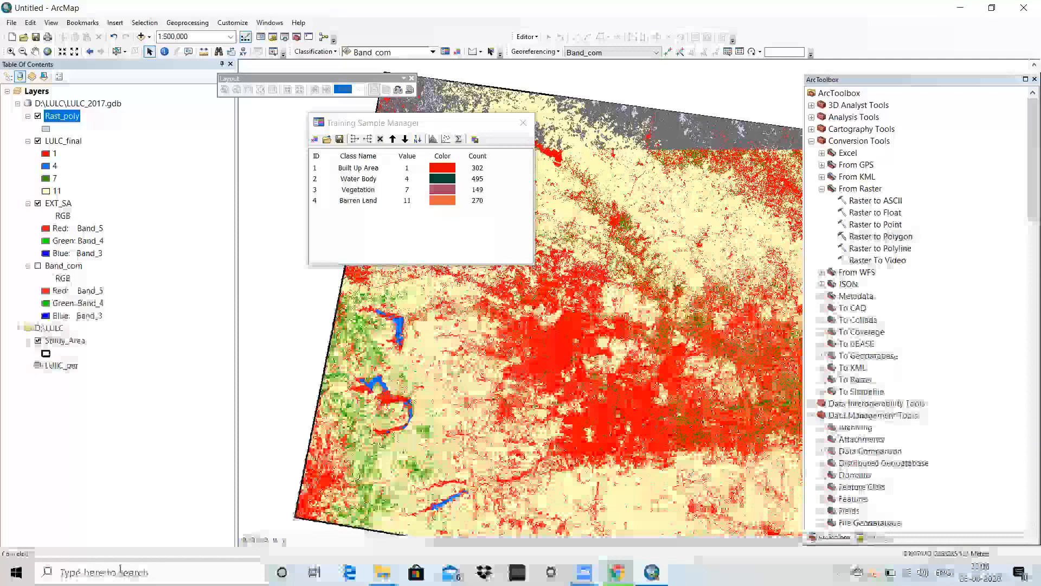
Switch to Excel and create a blank workbook.
{"action": "left_click", "coordinate": [120, 569]}
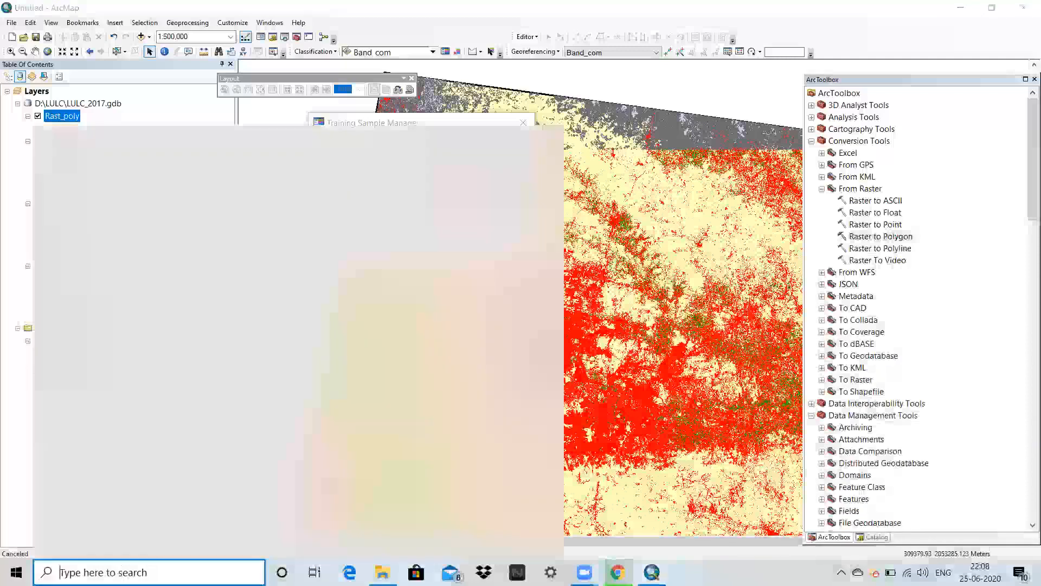
{"action": "type", "text": "excel"}
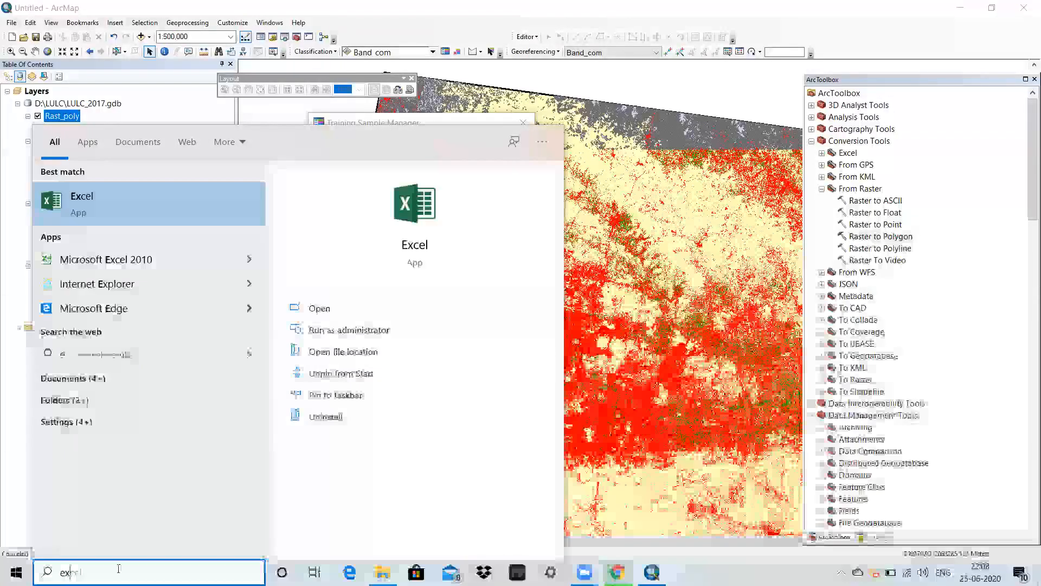
{"action": "left_click", "coordinate": [160, 218]}
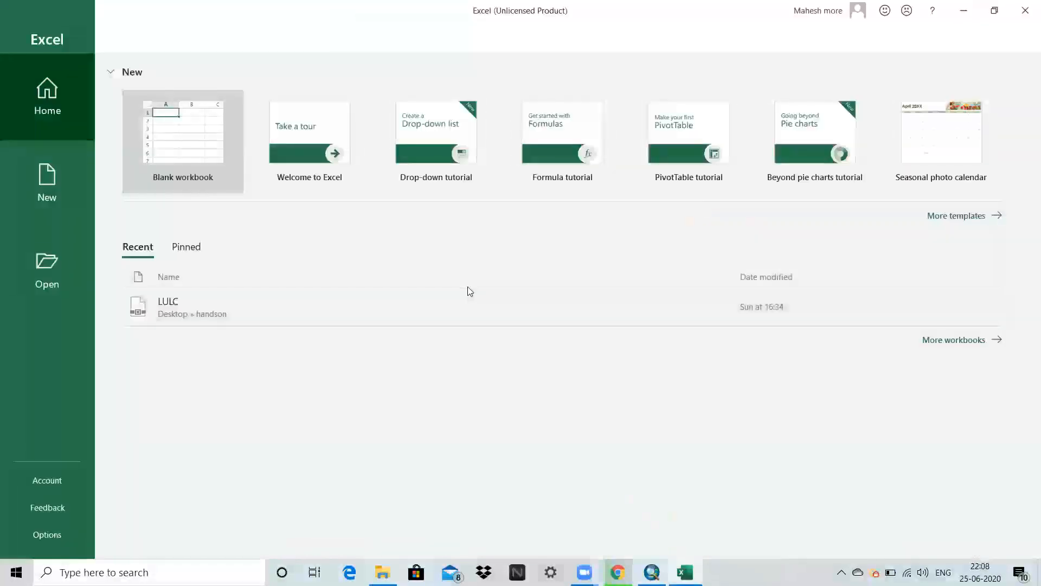
{"action": "left_click", "coordinate": [200, 136]}
{"action": "left_click", "coordinate": [200, 126]}
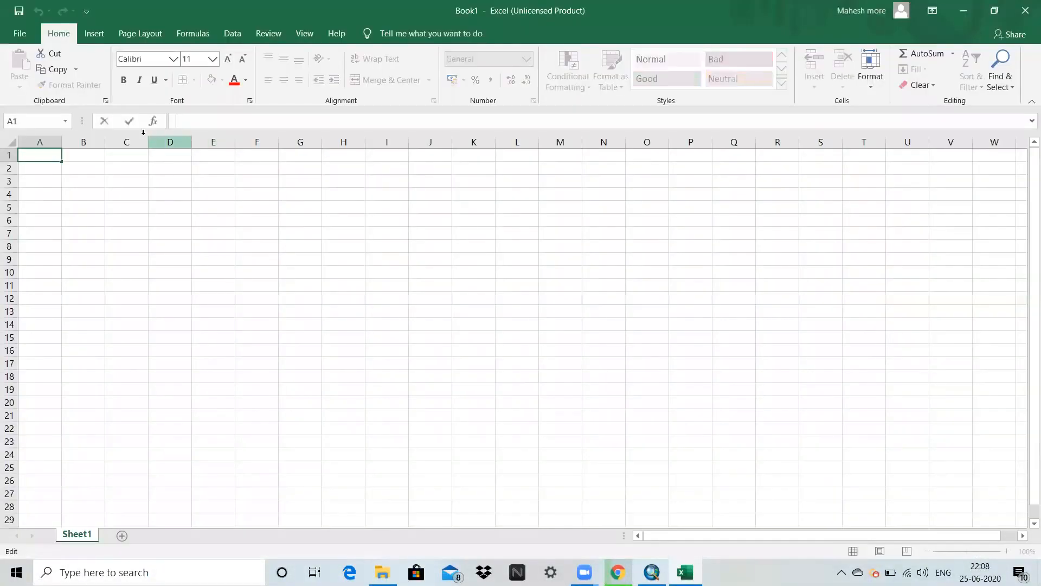
Start opening an existing file and browse to the D:\LULC folder.
{"action": "left_click", "coordinate": [32, 35]}
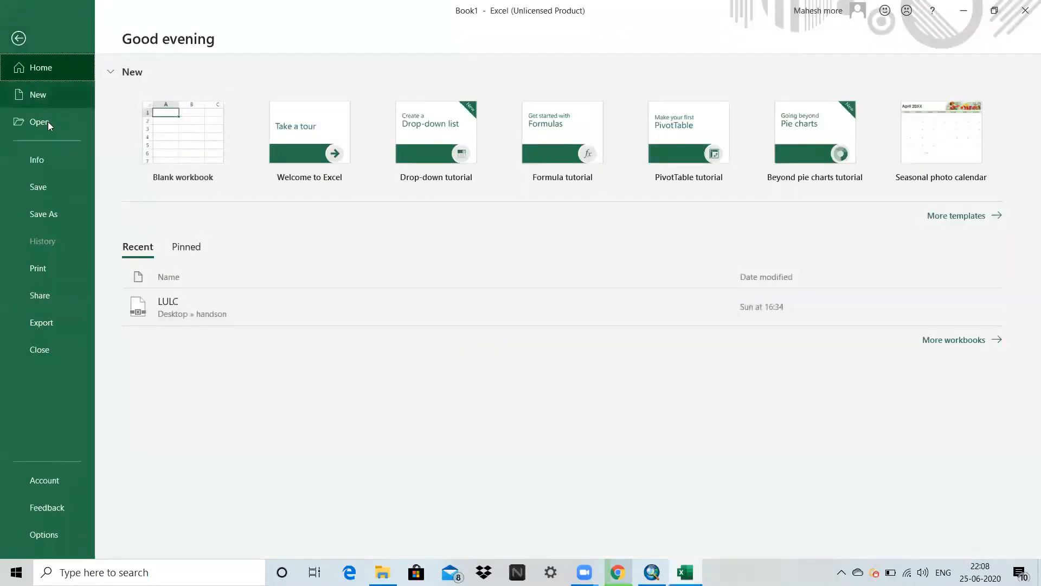
{"action": "left_click", "coordinate": [47, 122]}
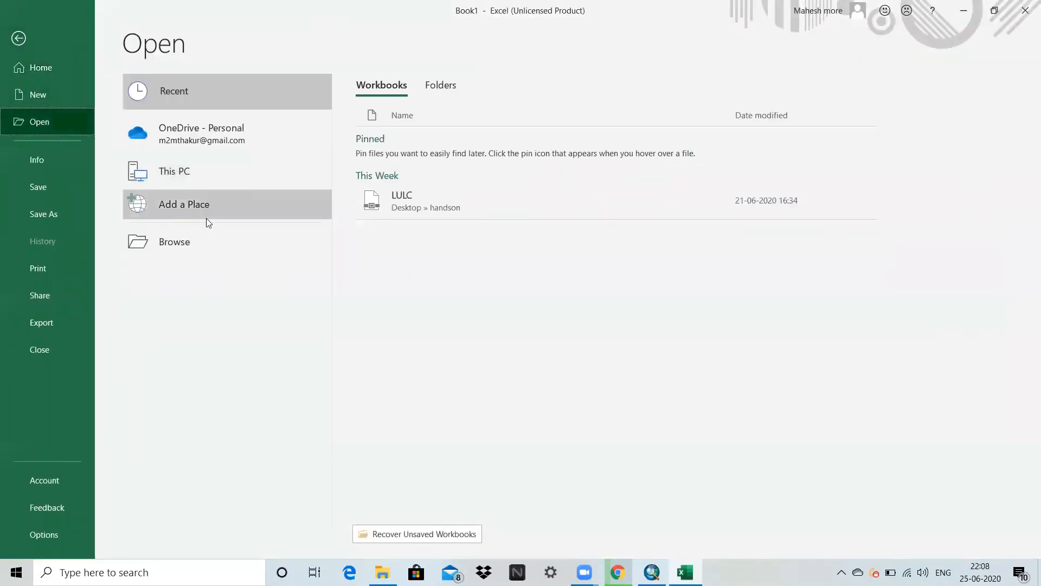
{"action": "left_click", "coordinate": [209, 238]}
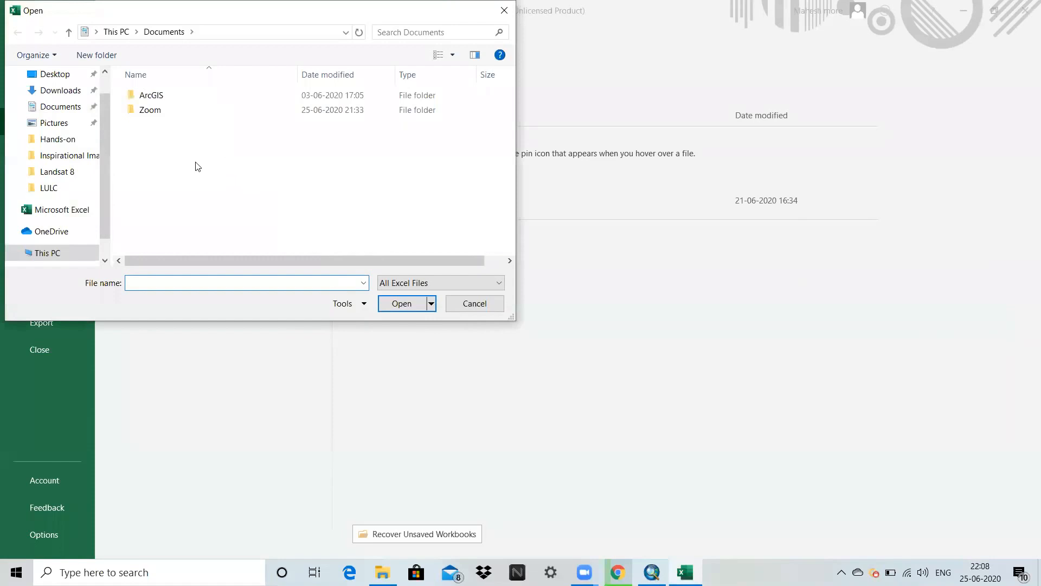
{"action": "scroll", "coordinate": [105, 217], "scroll_direction": "down", "scroll_amount": 1}
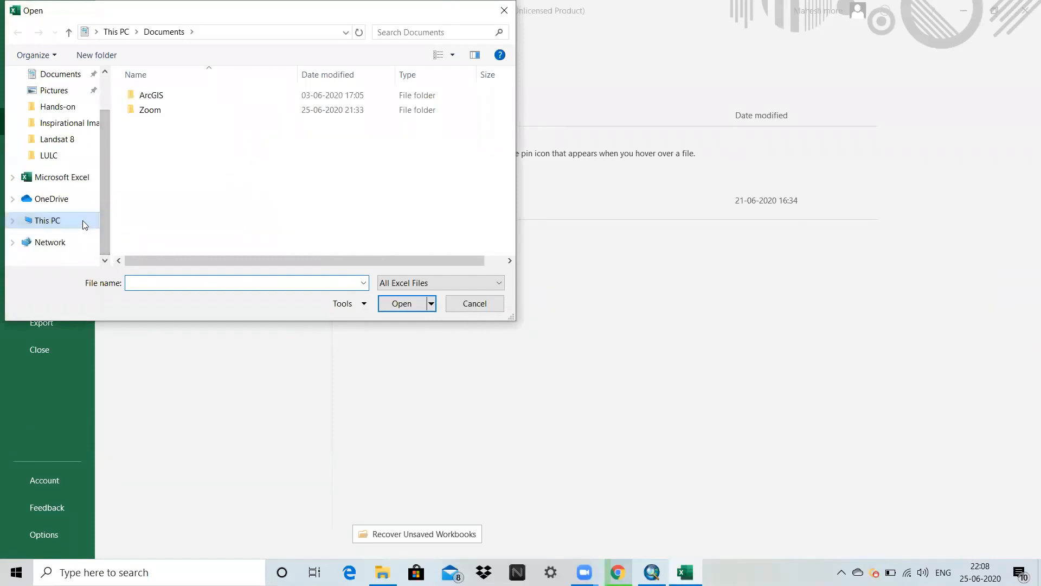
{"action": "left_click", "coordinate": [83, 220]}
{"action": "scroll", "coordinate": [325, 228], "scroll_direction": "down", "scroll_amount": 1}
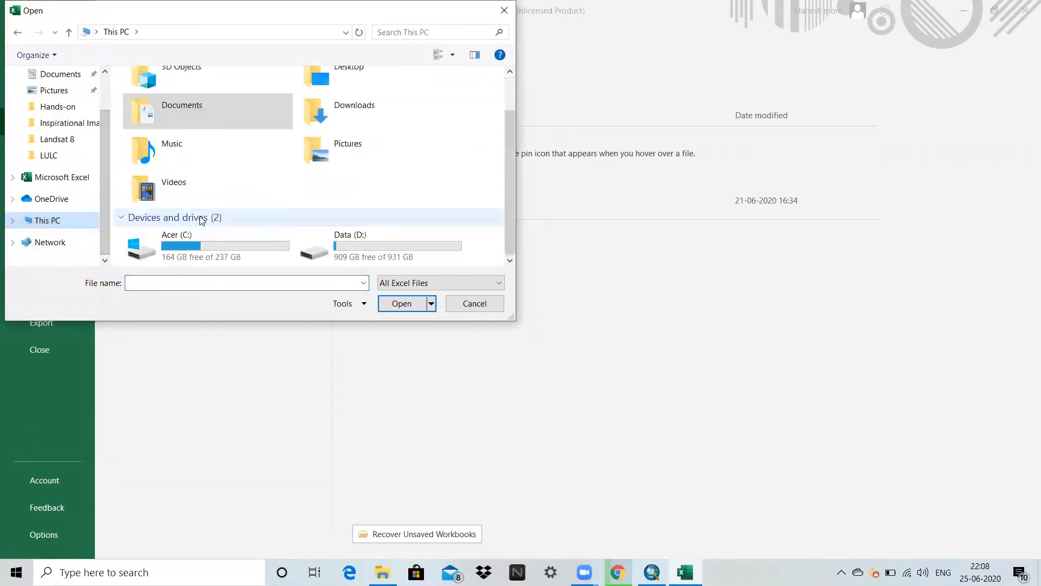
{"action": "double_click", "coordinate": [338, 251]}
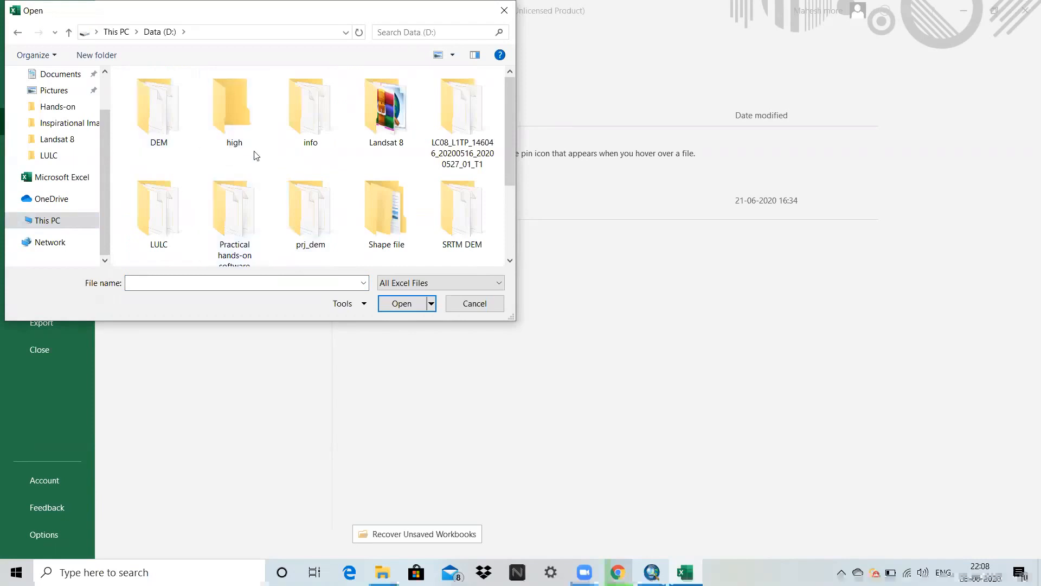
{"action": "scroll", "coordinate": [256, 159], "scroll_direction": "down", "scroll_amount": 1}
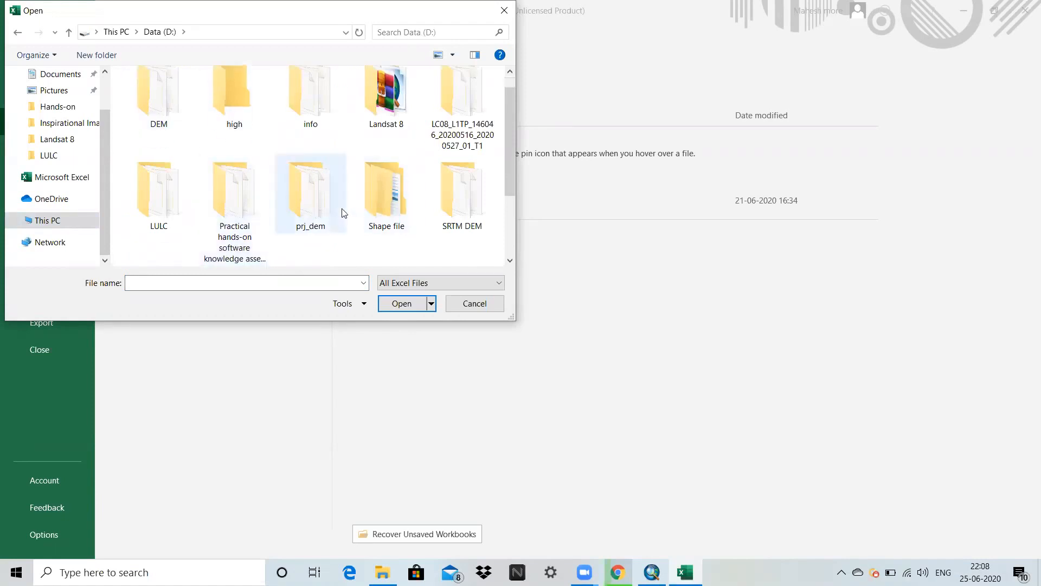
{"action": "scroll", "coordinate": [343, 211], "scroll_direction": "up", "scroll_amount": 1}
{"action": "double_click", "coordinate": [156, 212]}
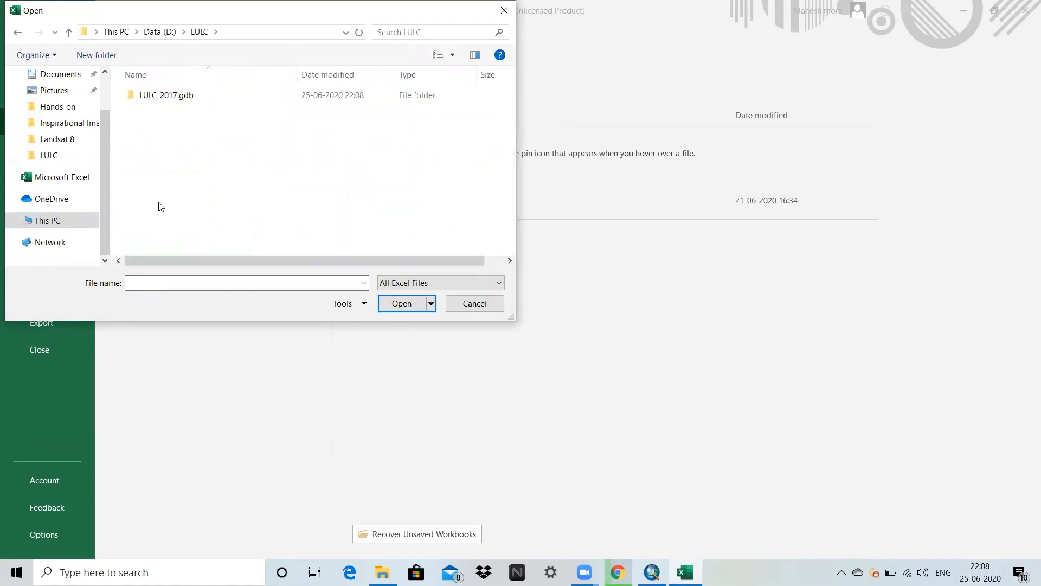
Show dBase files in the folder and open LULC_per.dbf.
{"action": "left_click", "coordinate": [402, 285]}
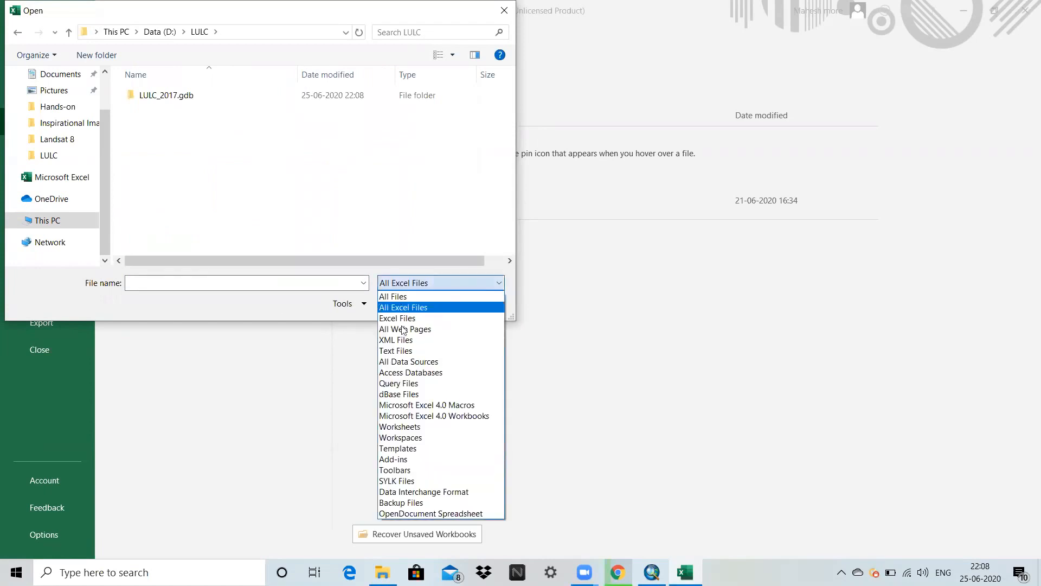
{"action": "left_click", "coordinate": [418, 394]}
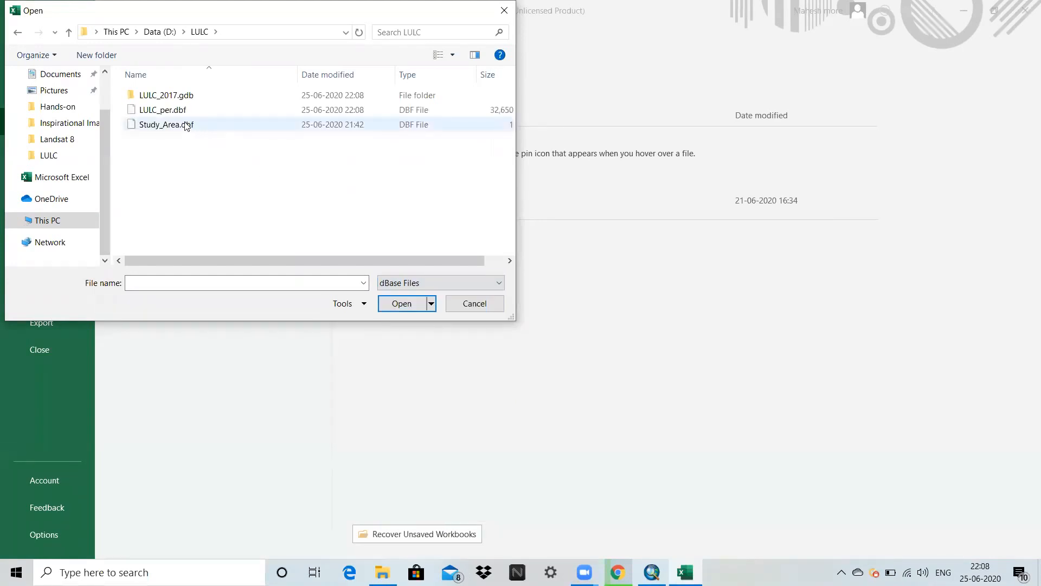
{"action": "left_click", "coordinate": [164, 111]}
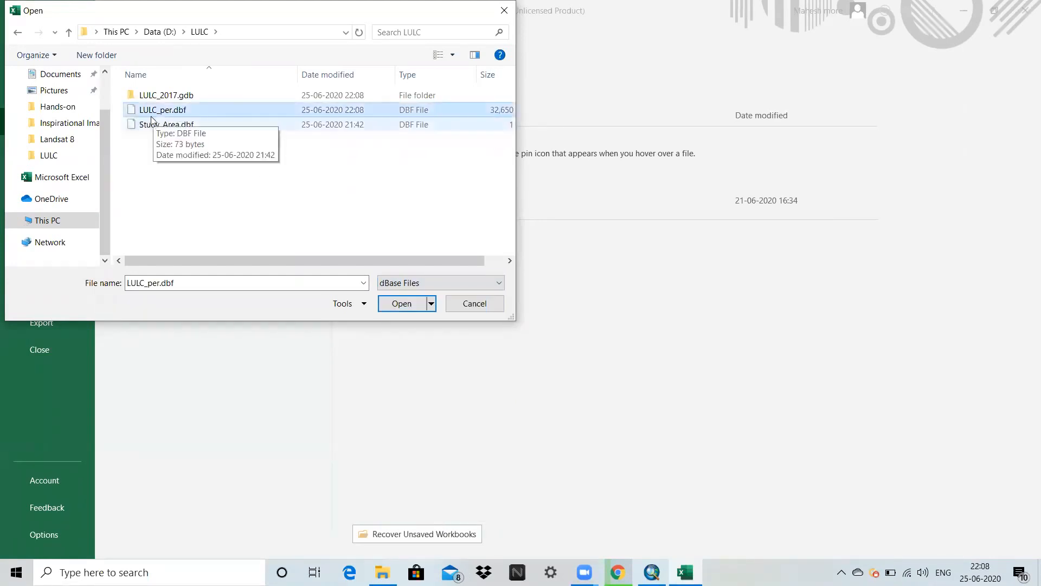
{"action": "left_click", "coordinate": [393, 303]}
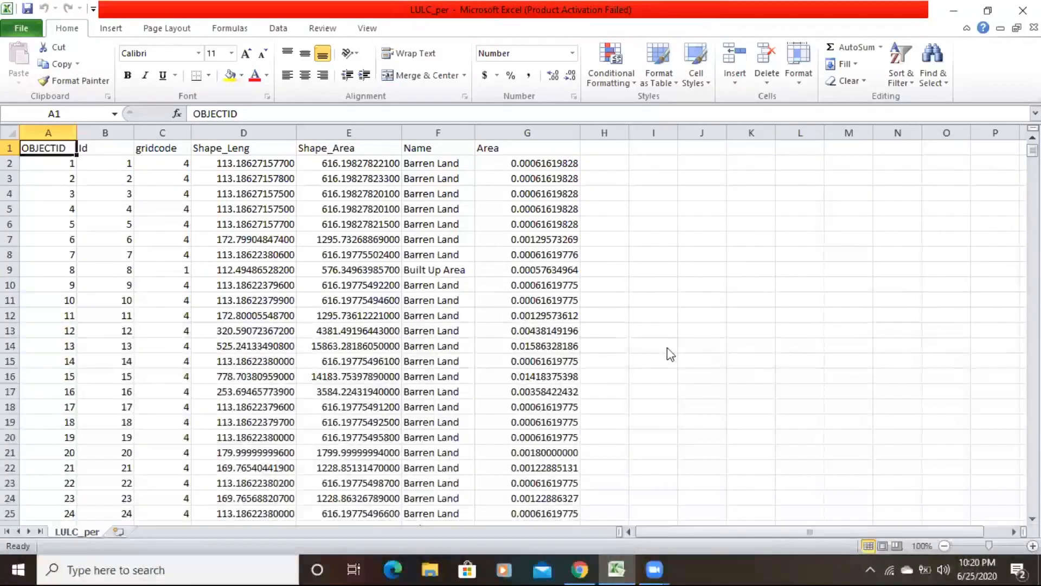
Create a PivotTable from the whole LULC_per data range on a new worksheet.
{"action": "left_click", "coordinate": [429, 150]}
{"action": "left_click", "coordinate": [518, 165]}
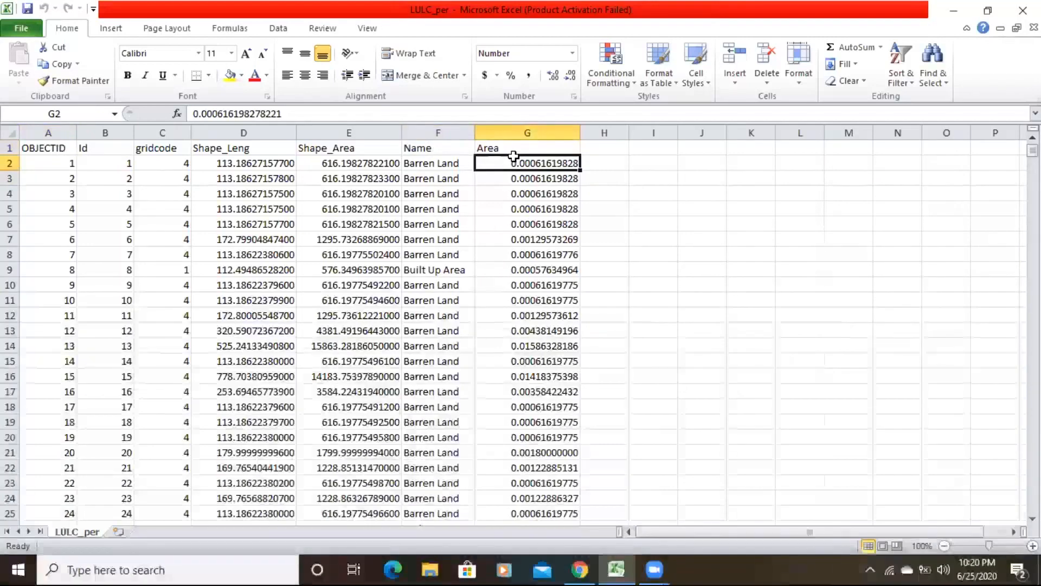
{"action": "left_click", "coordinate": [111, 32]}
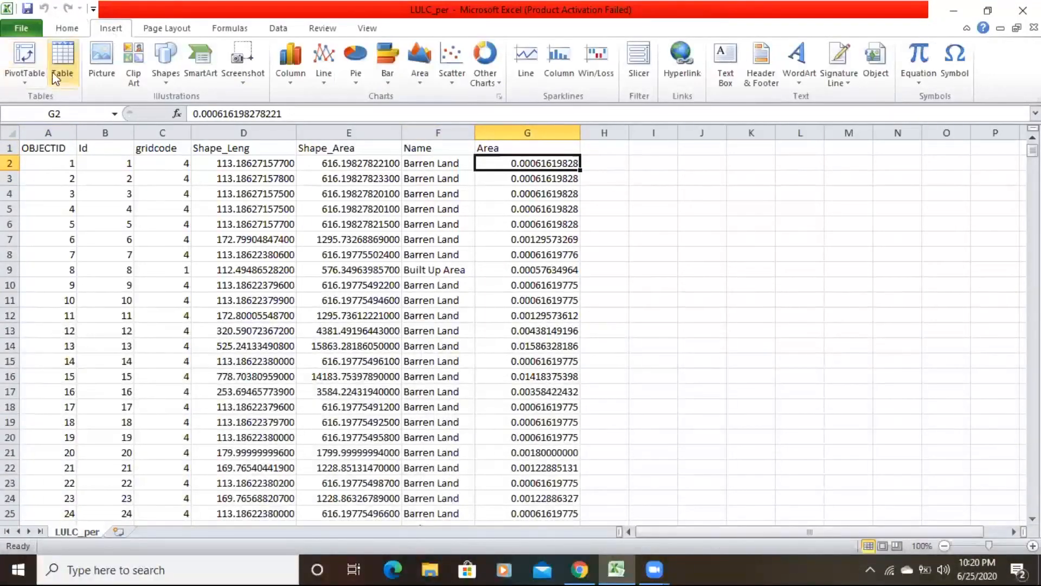
{"action": "left_click", "coordinate": [26, 63]}
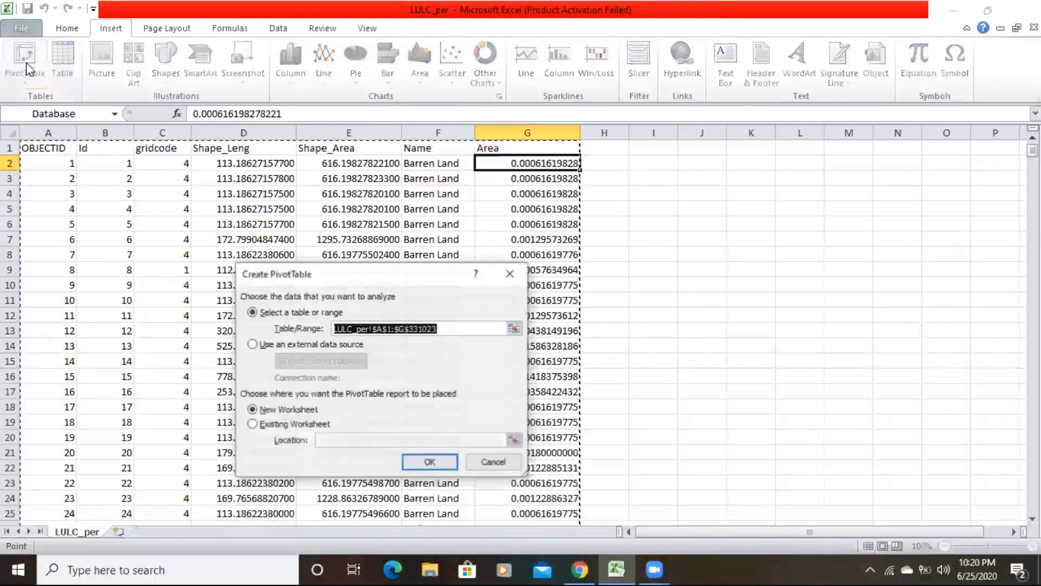
{"action": "left_click", "coordinate": [437, 463]}
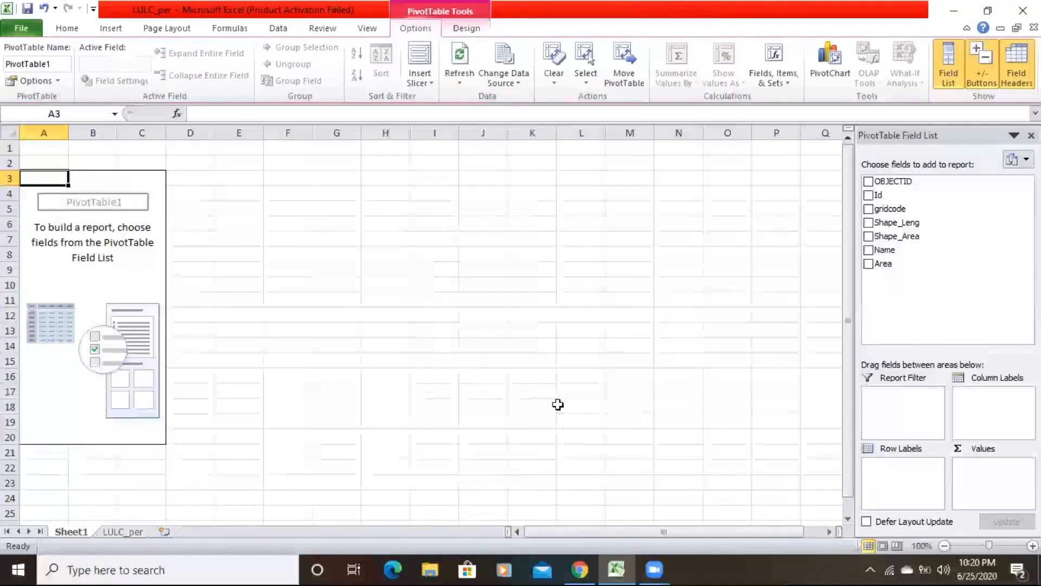
Add Name as the pivot table's row labels and the sum of Area as its values.
{"action": "left_click", "coordinate": [869, 249]}
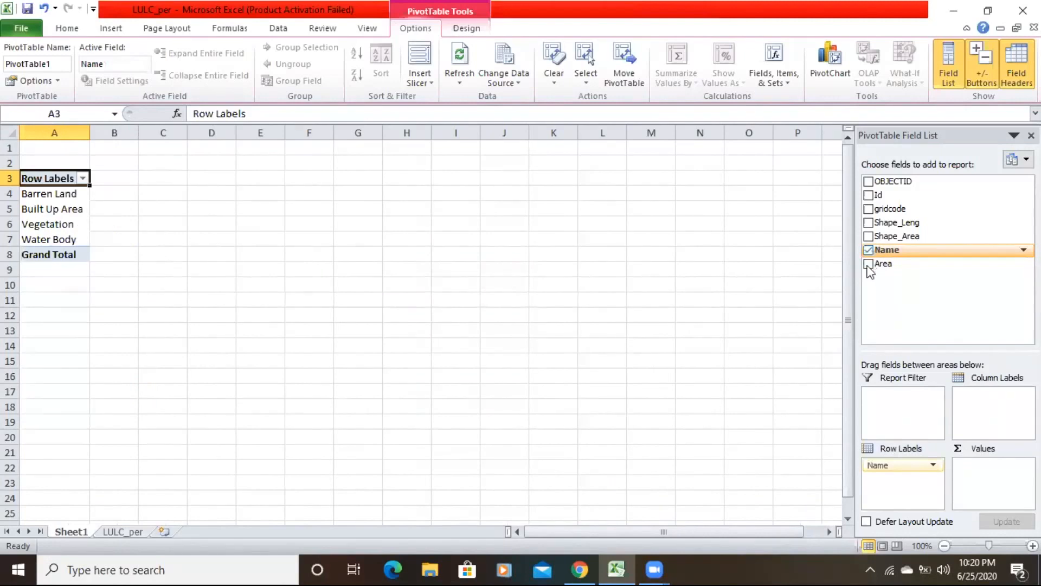
{"action": "left_click", "coordinate": [869, 263]}
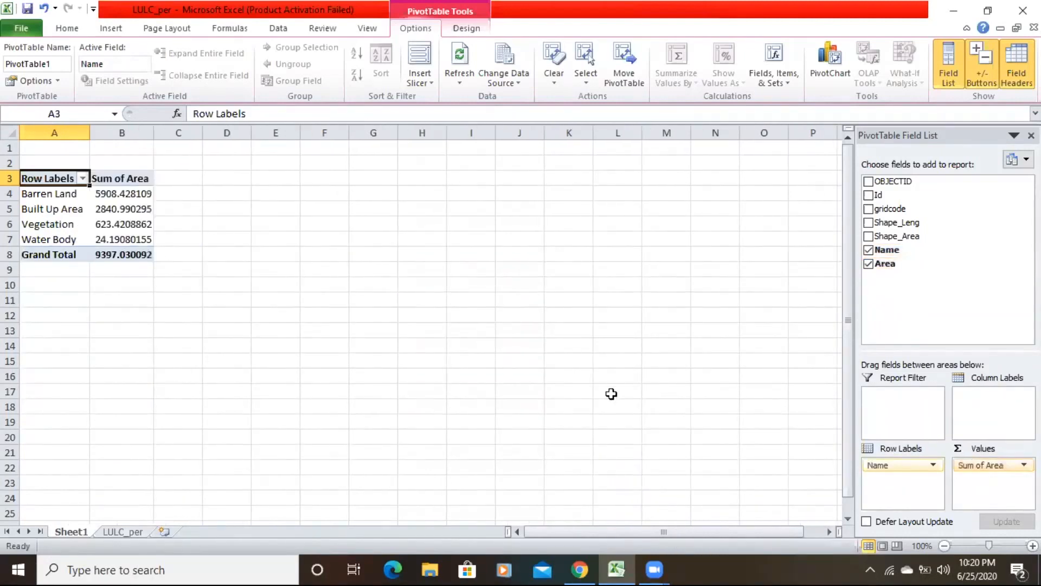
Copy the whole pivot table and paste a duplicate of it starting at cell D3.
{"action": "left_click_drag", "start_coordinate": [43, 176], "coordinate": [109, 251]}
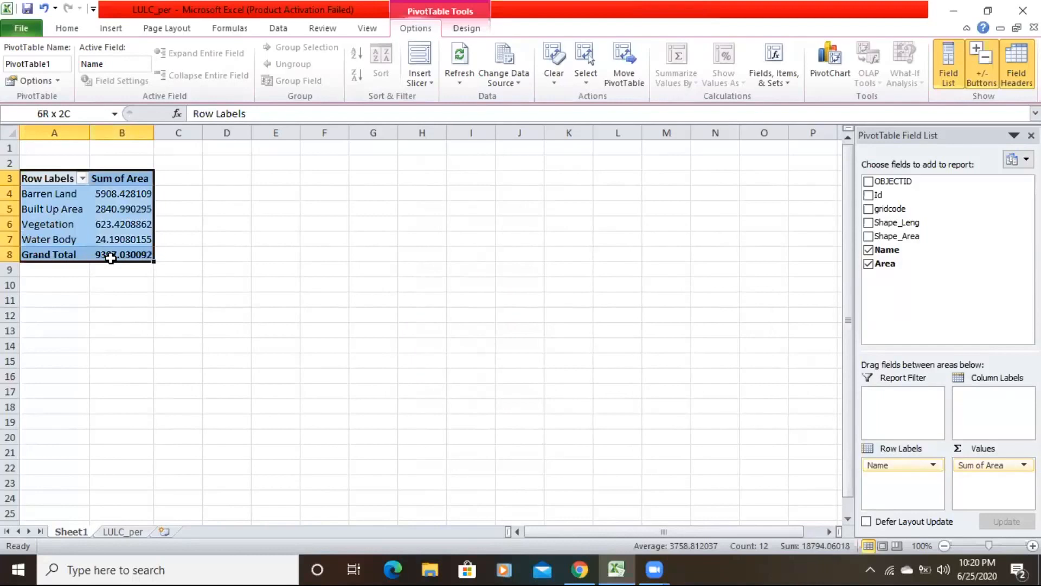
{"action": "right_click", "coordinate": [106, 225]}
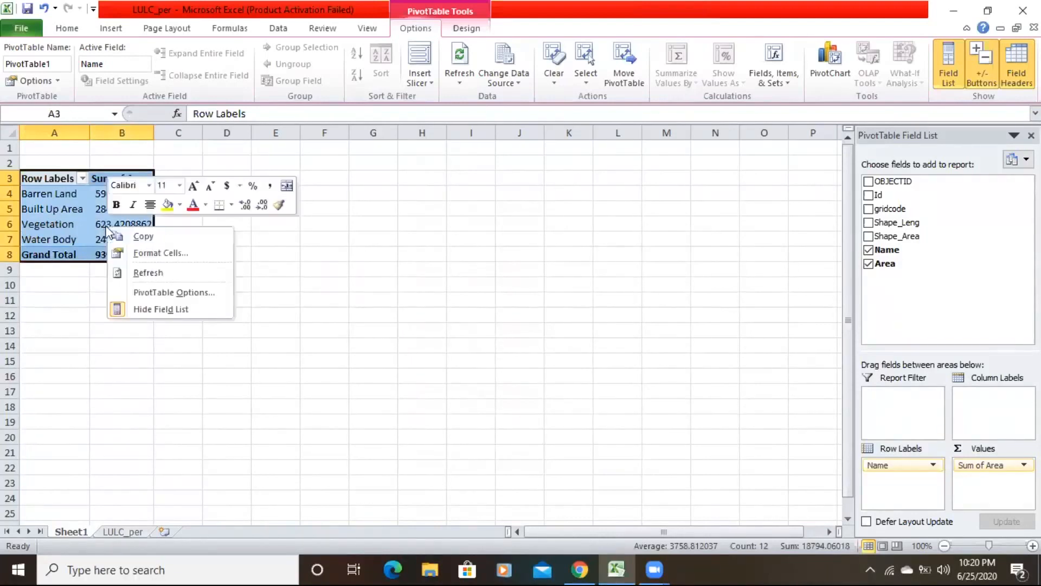
{"action": "left_click", "coordinate": [133, 236]}
{"action": "left_click_drag", "start_coordinate": [232, 176], "coordinate": [336, 237]}
{"action": "left_click_drag", "start_coordinate": [342, 261], "coordinate": [337, 251]}
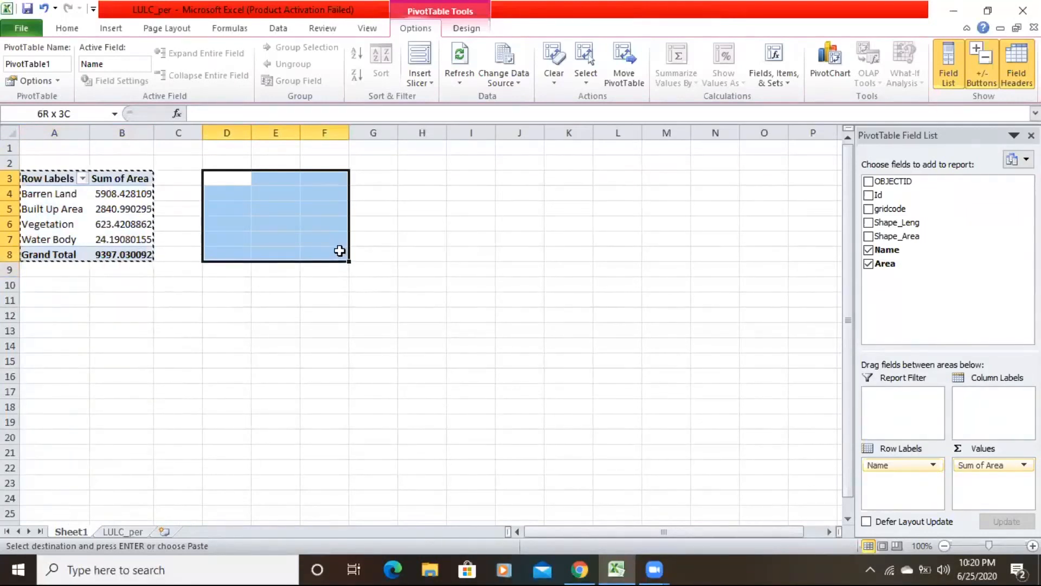
{"action": "right_click", "coordinate": [230, 185]}
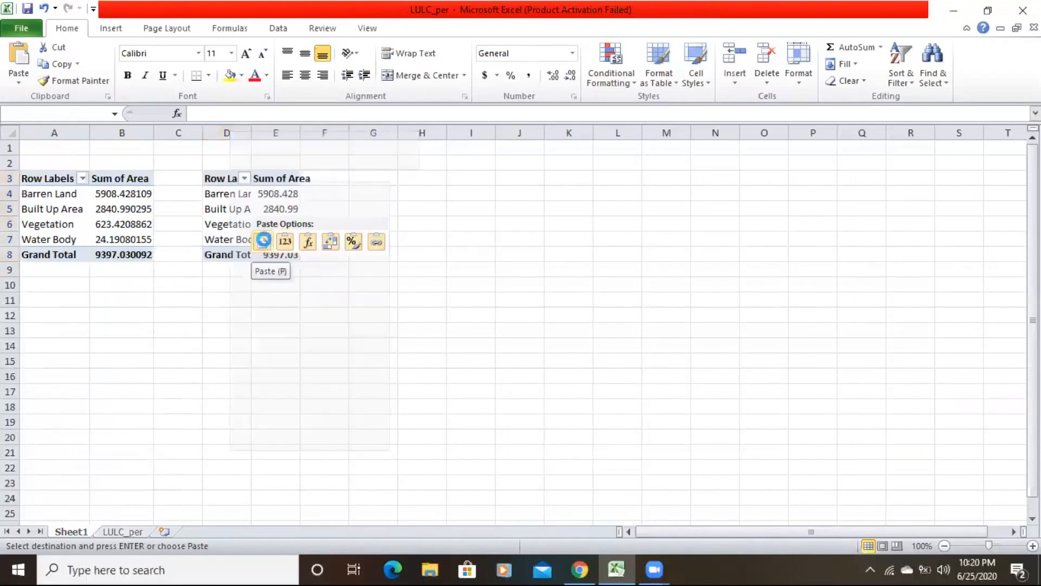
{"action": "left_click", "coordinate": [262, 243]}
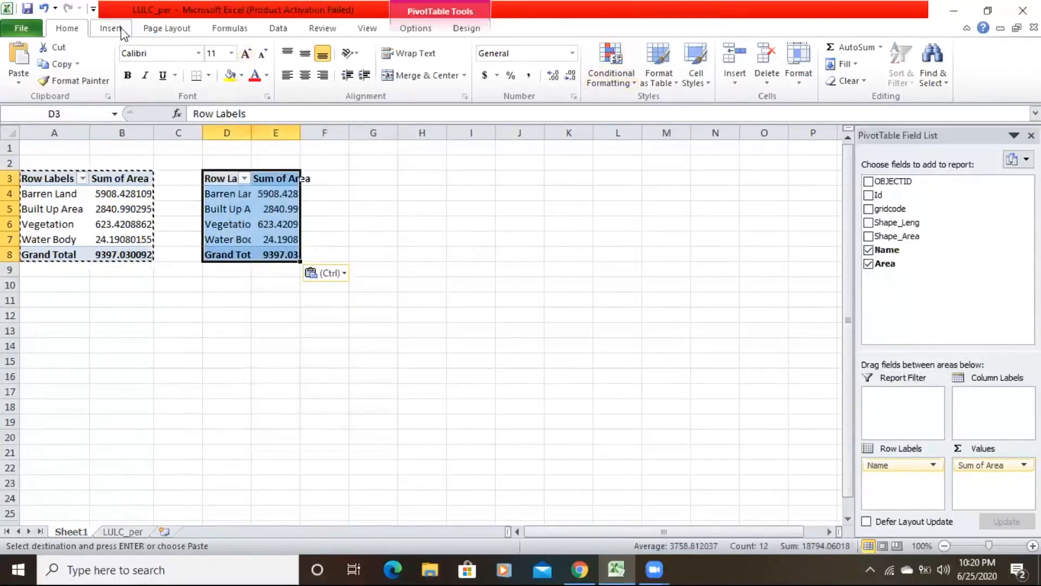
AutoFit the column widths of the pasted pivot table.
{"action": "left_click", "coordinate": [803, 71]}
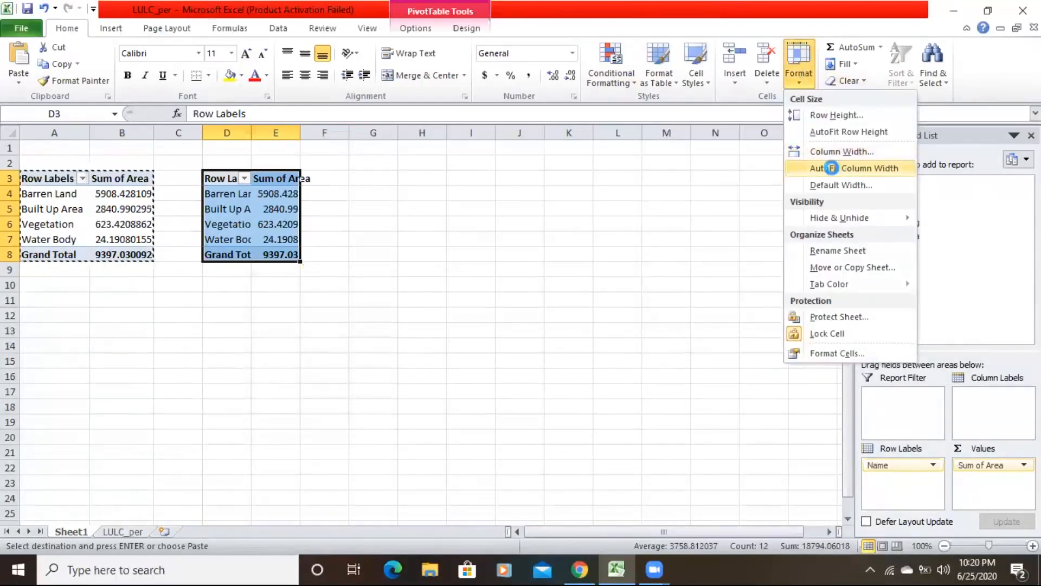
{"action": "left_click", "coordinate": [833, 170]}
Add a % heading in F3 and calculate Barren Land's share in F4 by dividing its area by the Grand Total.
{"action": "left_click", "coordinate": [360, 177]}
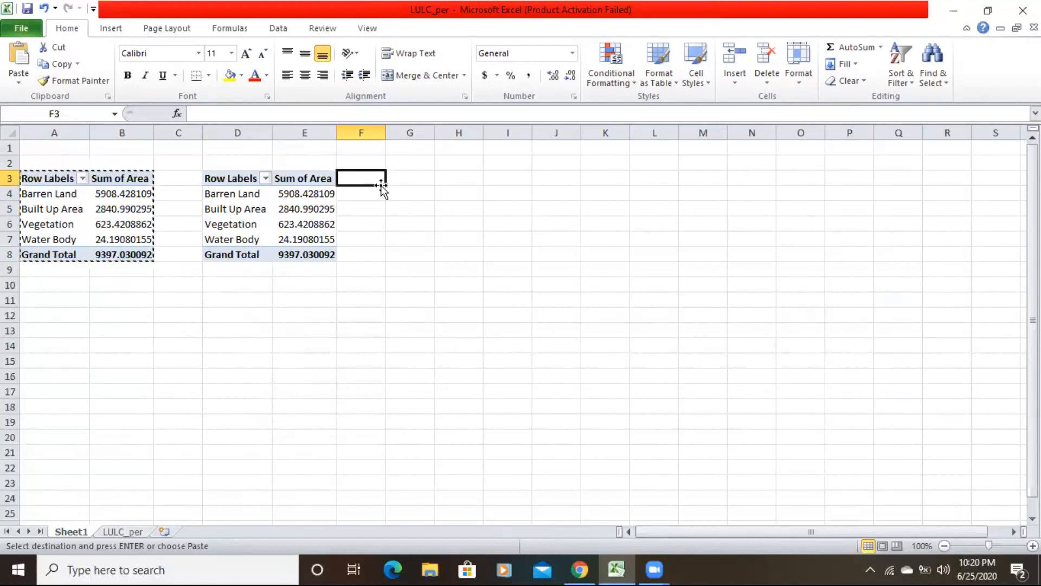
{"action": "type", "text": "%"}
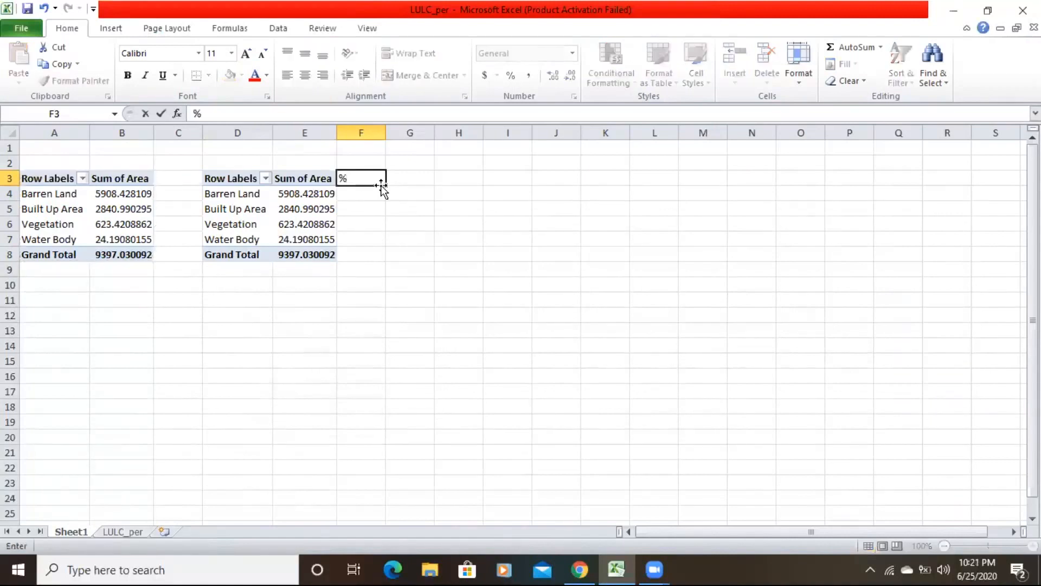
{"action": "left_click", "coordinate": [353, 195]}
{"action": "type", "text": "="}
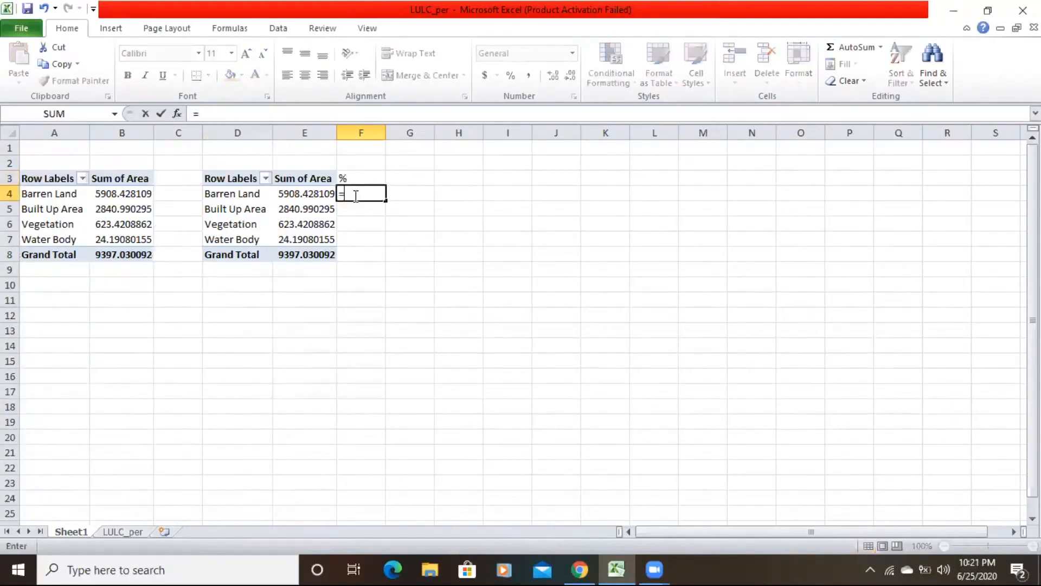
{"action": "left_click", "coordinate": [308, 194]}
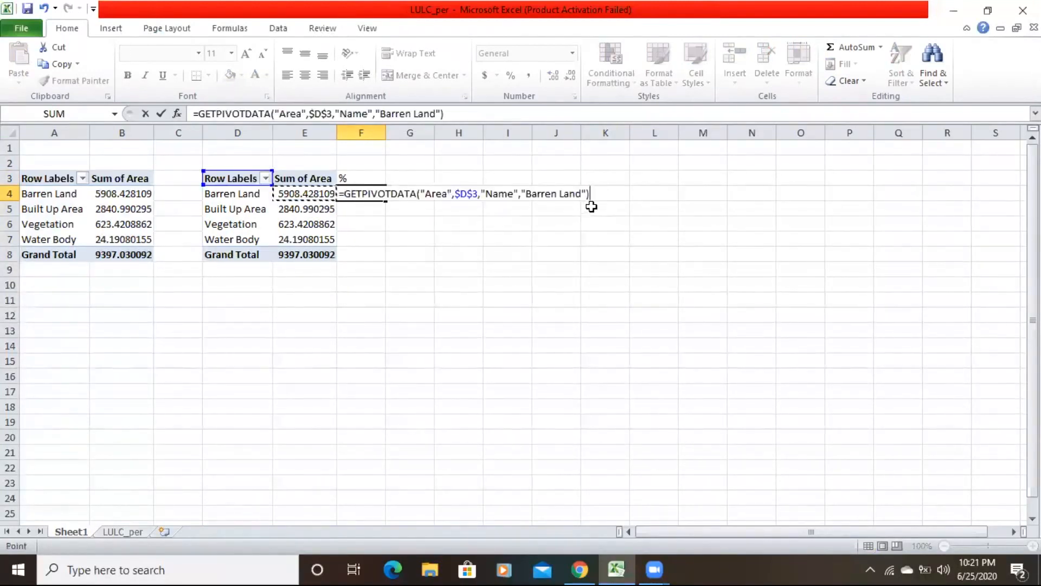
{"action": "type", "text": "/"}
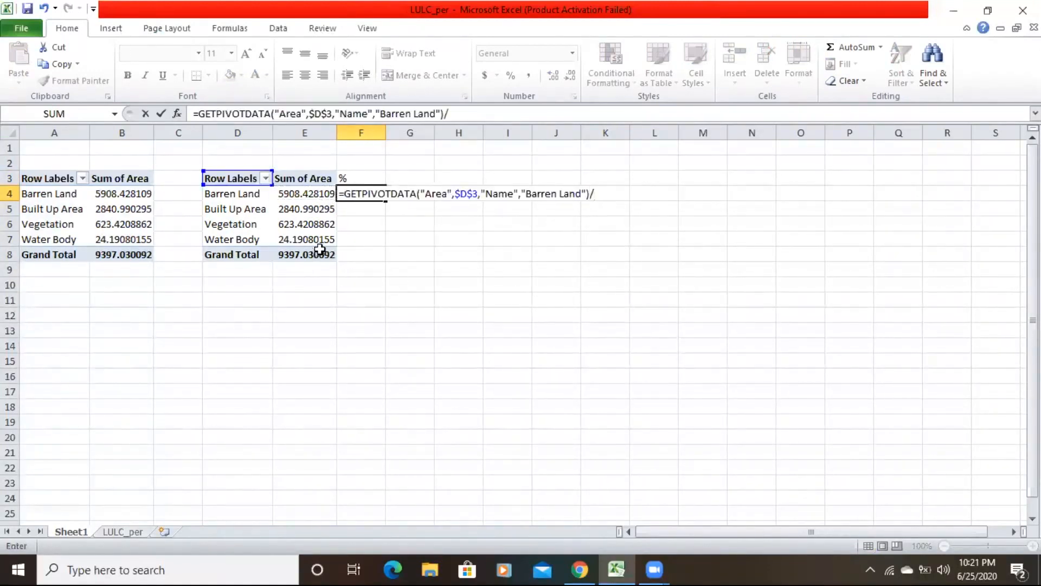
{"action": "left_click", "coordinate": [315, 254]}
{"action": "key", "text": "Return"}
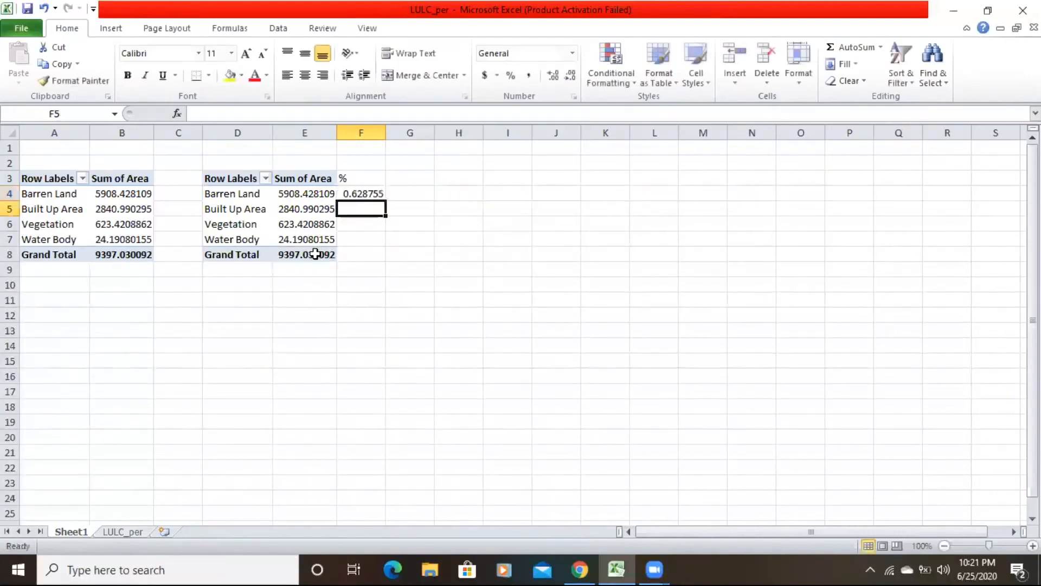
Calculate the Built Up Area share in F5 by dividing its area by the Grand Total.
{"action": "type", "text": "="}
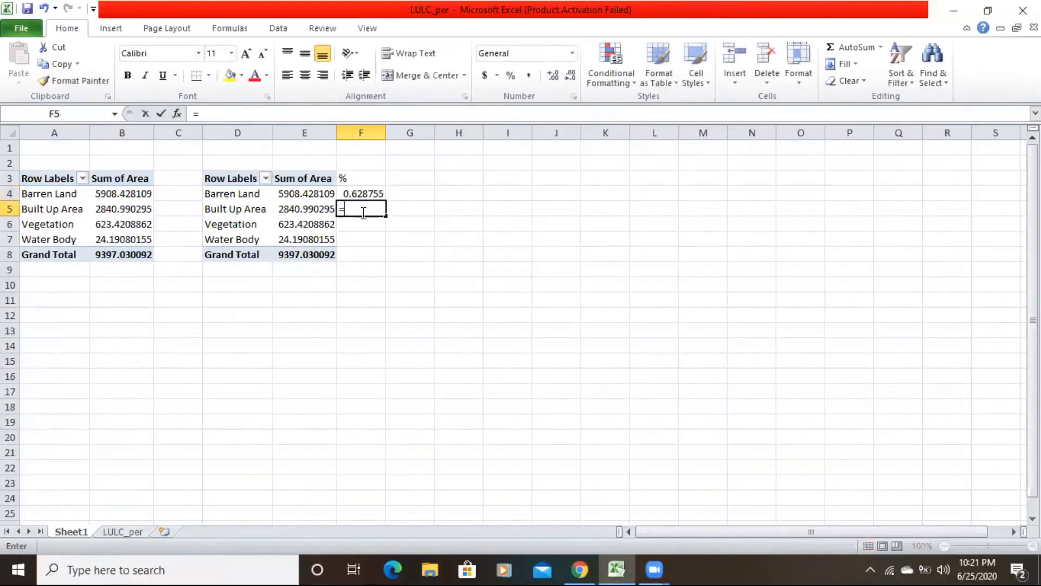
{"action": "left_click", "coordinate": [300, 217]}
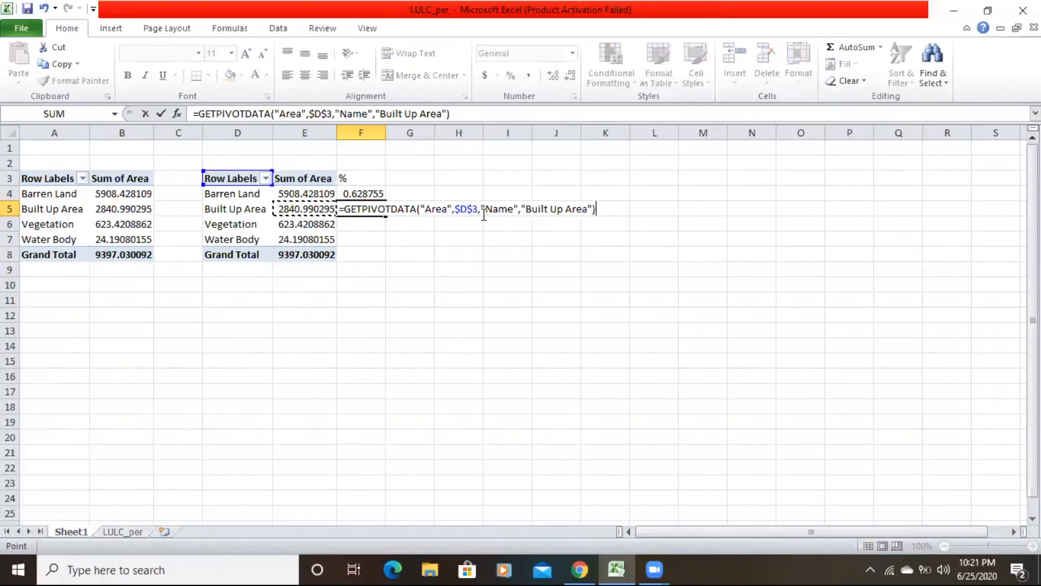
{"action": "type", "text": "/"}
{"action": "left_click", "coordinate": [315, 254]}
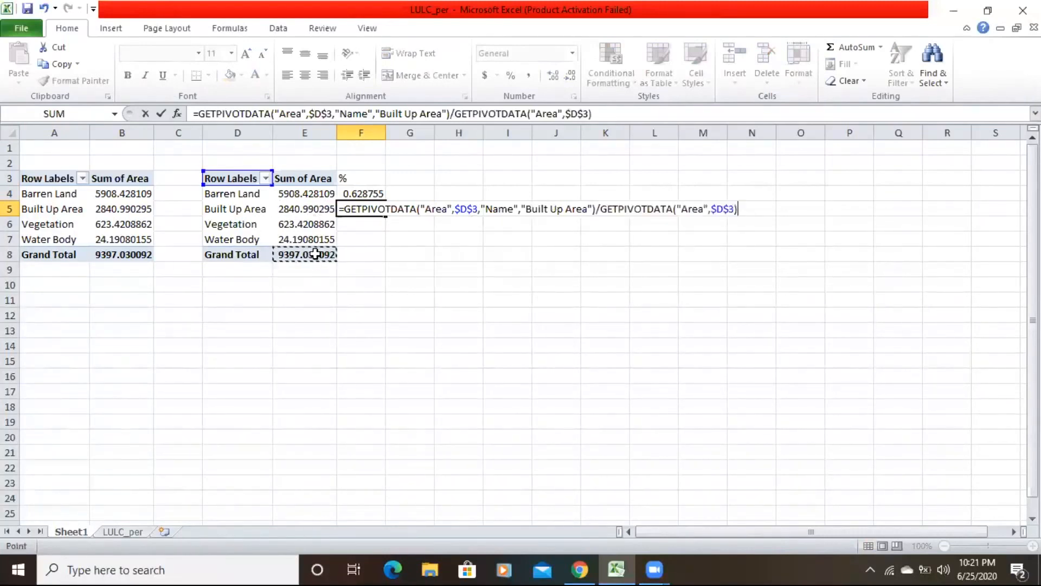
{"action": "key", "text": "Return"}
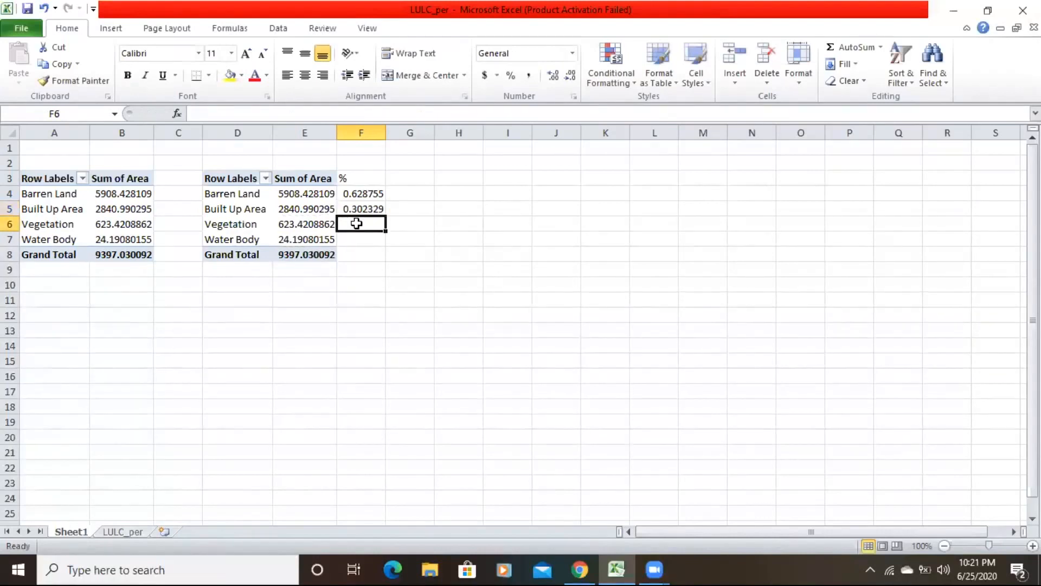
Calculate the Vegetation share in F6 by dividing its area by the Grand Total.
{"action": "type", "text": "="}
{"action": "left_click", "coordinate": [304, 222]}
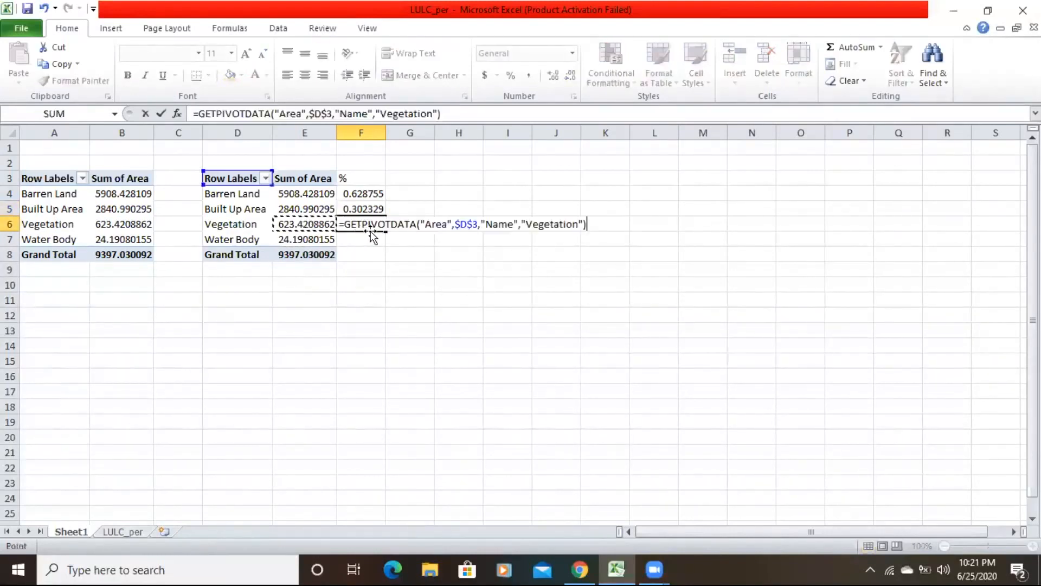
{"action": "type", "text": "/"}
{"action": "left_click", "coordinate": [312, 255]}
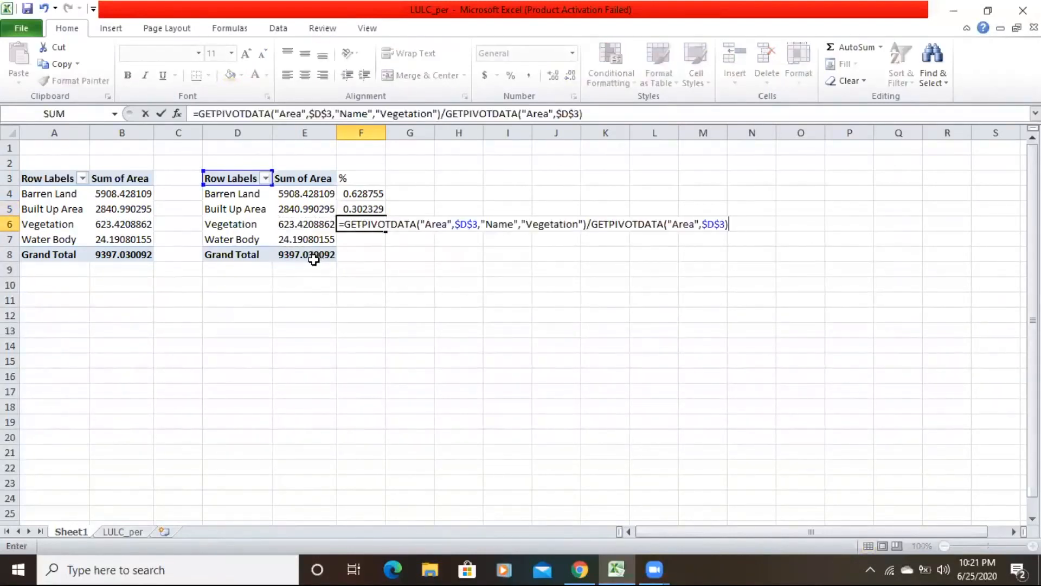
{"action": "key", "text": "Return"}
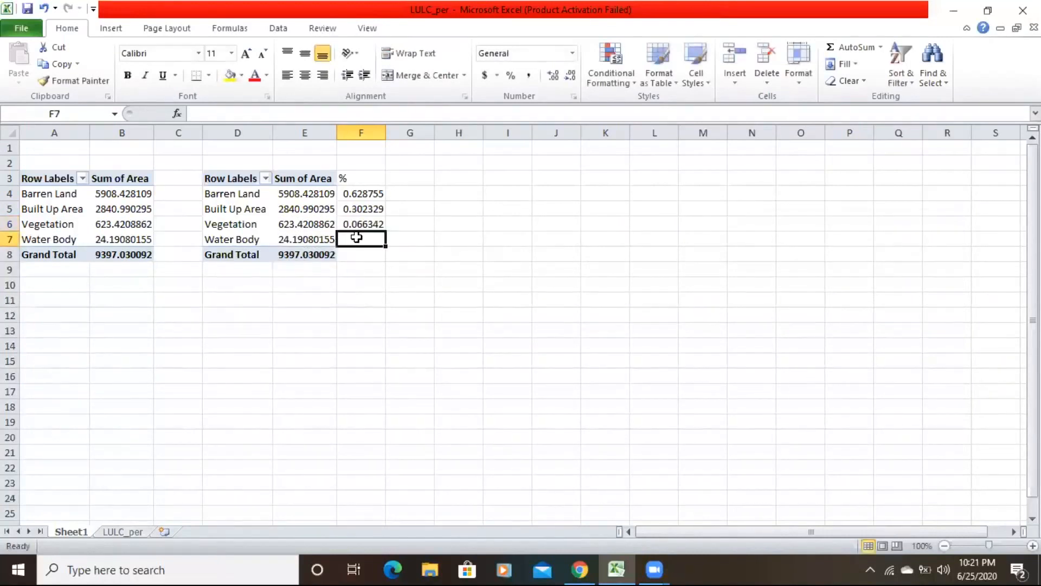
Calculate the Water Body share in F7 by dividing its area by the Grand Total.
{"action": "type", "text": "="}
{"action": "left_click", "coordinate": [301, 239]}
{"action": "type", "text": "/"}
{"action": "left_click", "coordinate": [295, 253]}
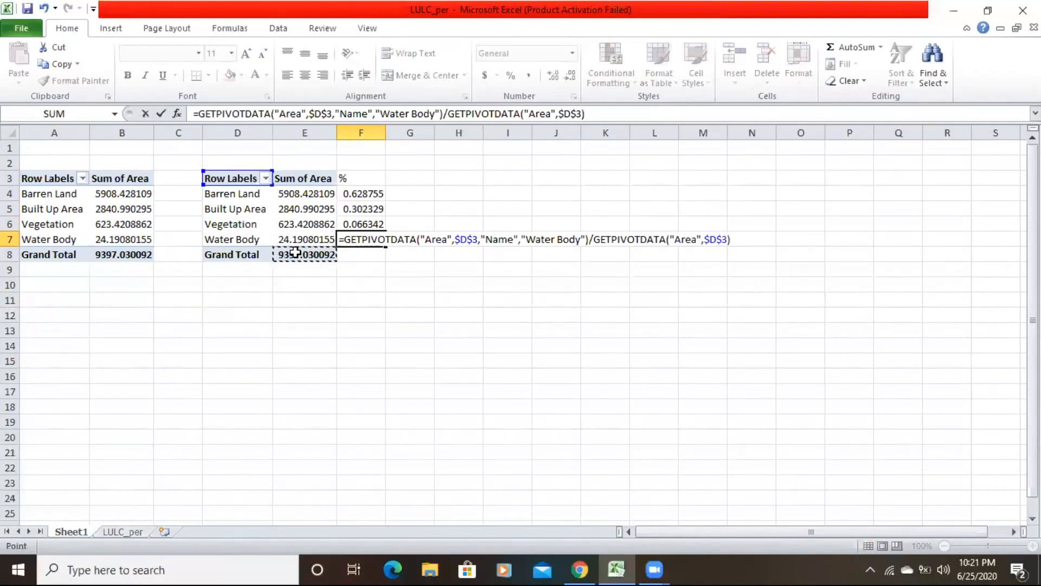
{"action": "key", "text": "Return"}
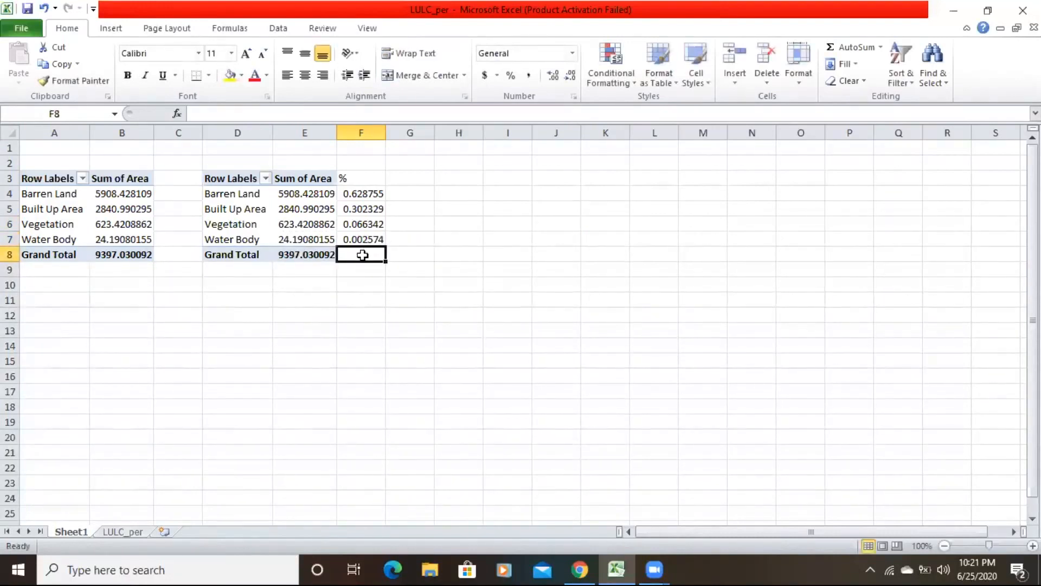
Total the four class shares in F8 with a SUM of F4 through F7.
{"action": "type", "text": "=sum"}
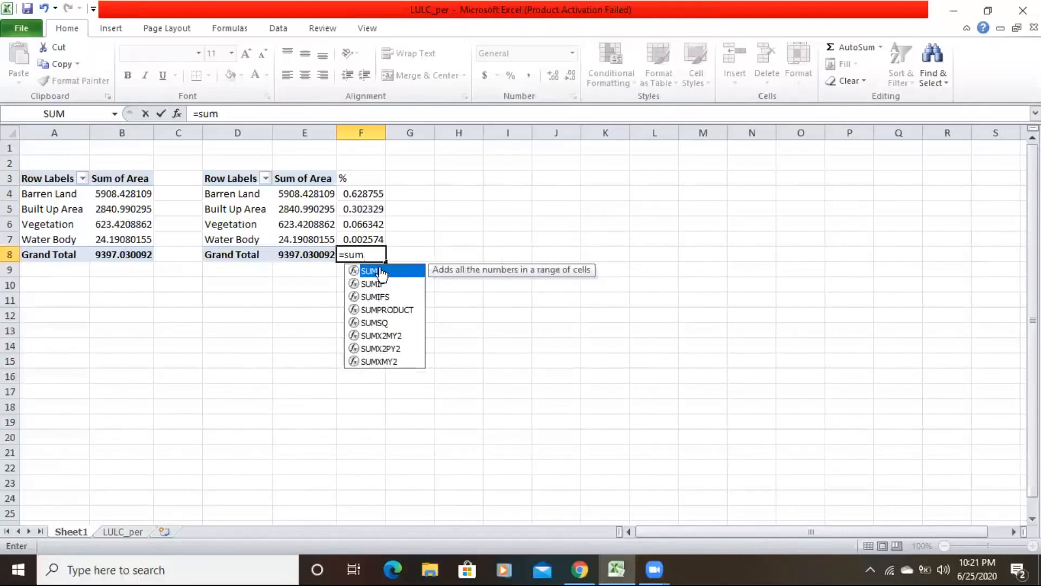
{"action": "double_click", "coordinate": [382, 271]}
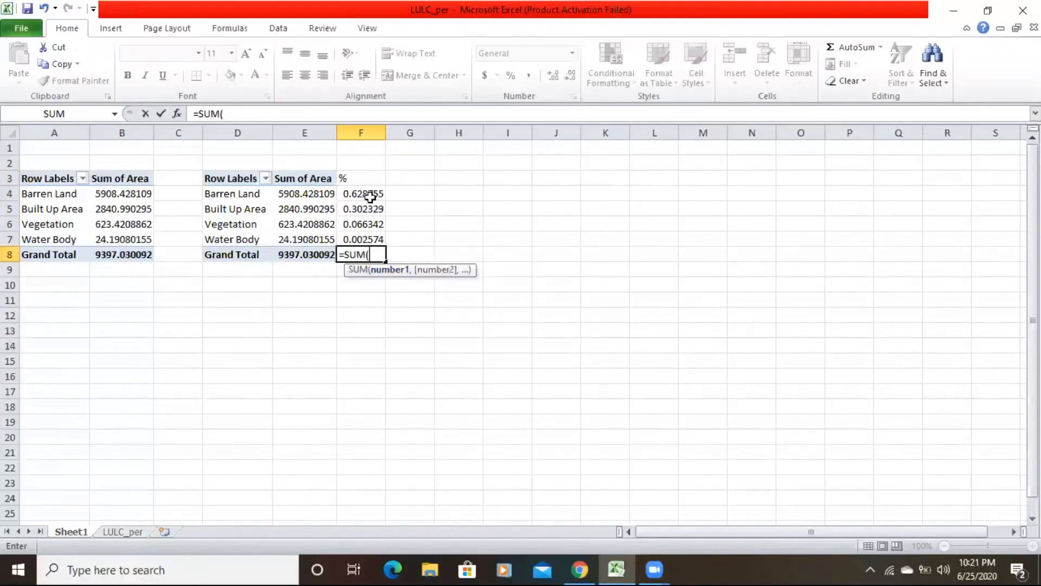
{"action": "left_click_drag", "start_coordinate": [367, 193], "coordinate": [368, 243]}
{"action": "key", "text": "Return"}
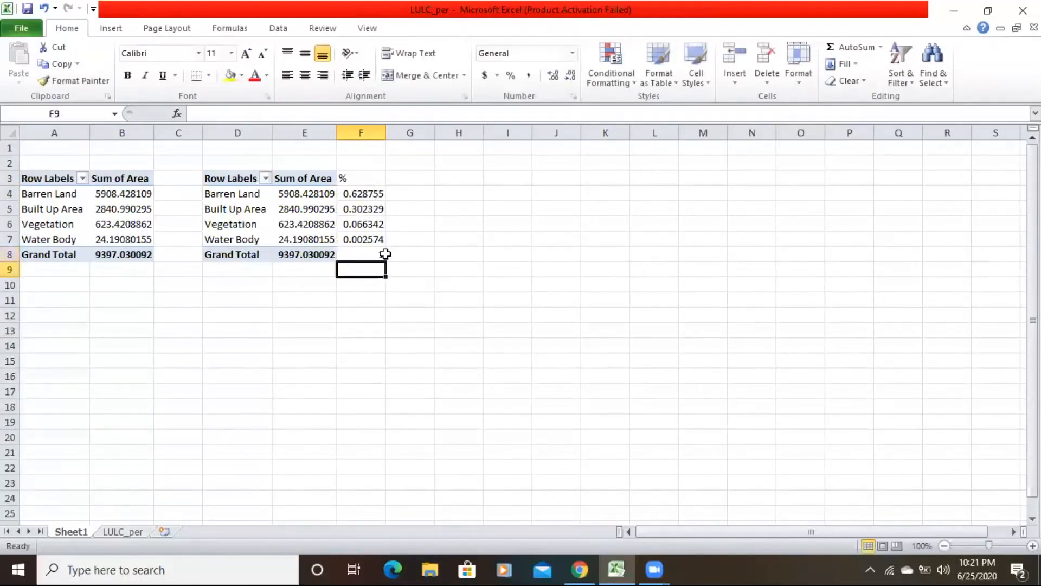
Format the whole of column F as percentages.
{"action": "left_click", "coordinate": [365, 130]}
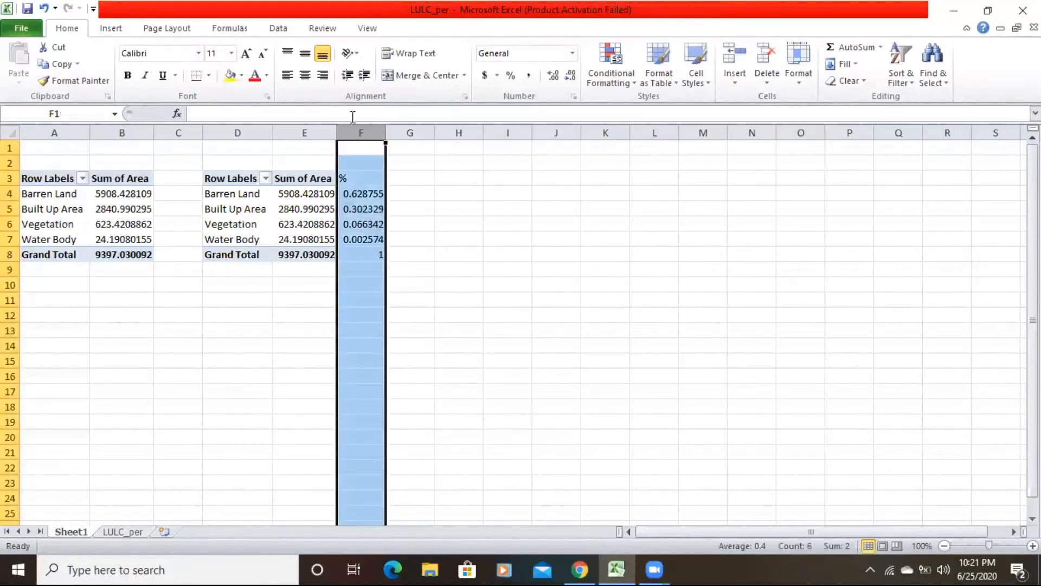
{"action": "left_click", "coordinate": [510, 76]}
{"action": "left_click", "coordinate": [407, 237]}
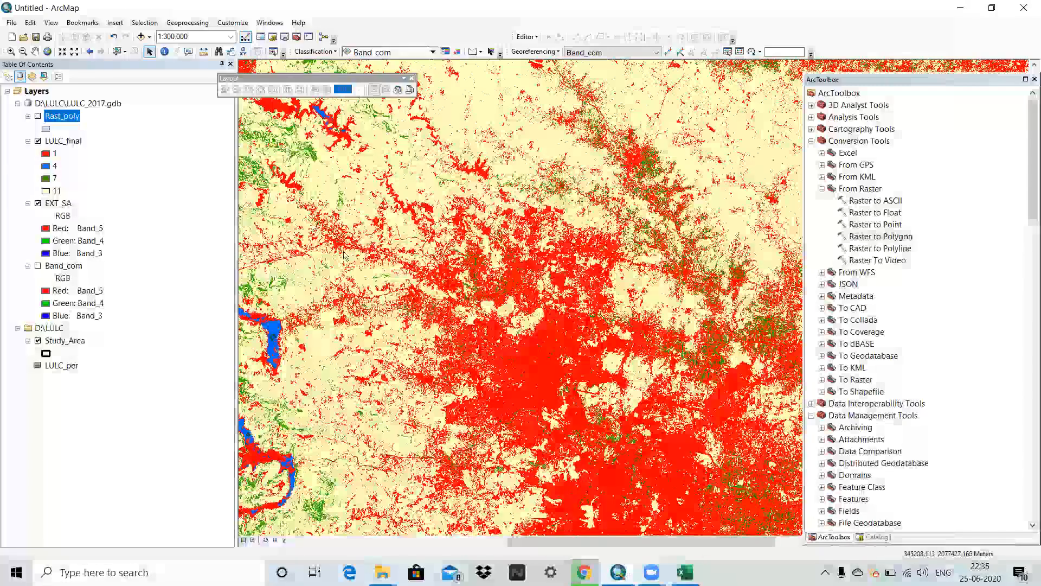
{"action": "scroll", "coordinate": [344, 255], "scroll_direction": "up", "scroll_amount": 2}
{"action": "scroll", "coordinate": [343, 256], "scroll_direction": "down", "scroll_amount": 3}
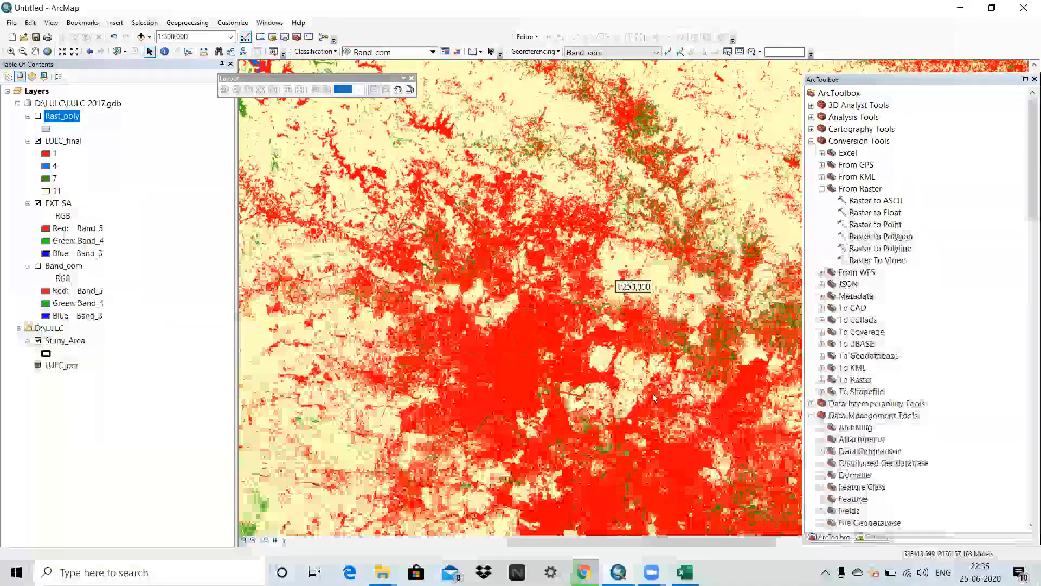